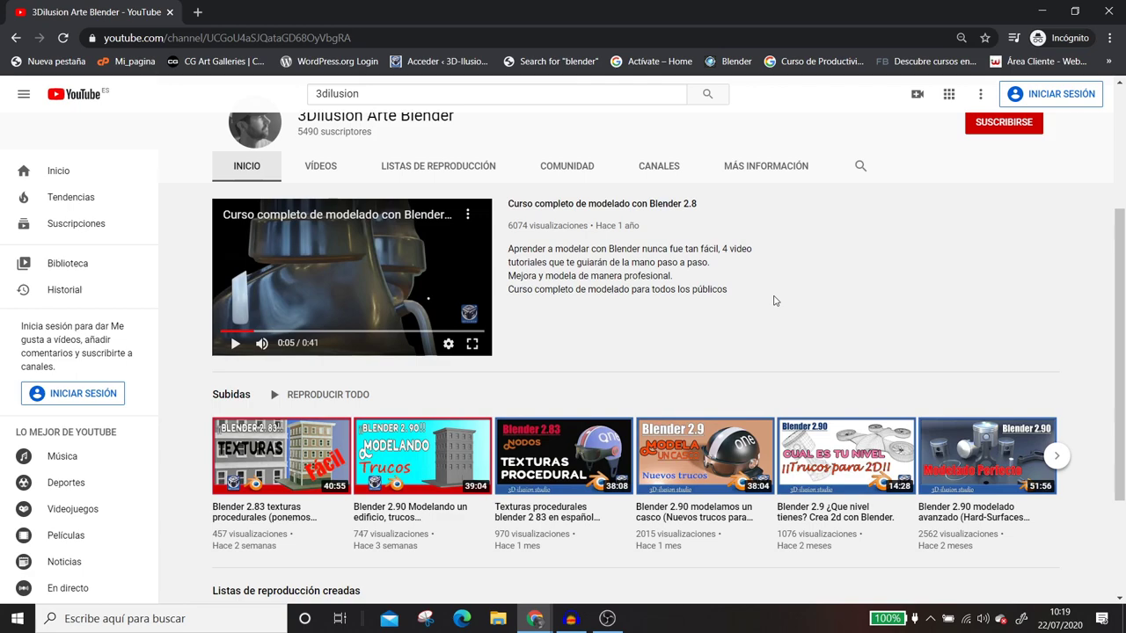
# Step: Switch the PERSONAJE8 camera view of the chair to Rendered viewport shading
pyautogui.scroll(2, 491, 382)
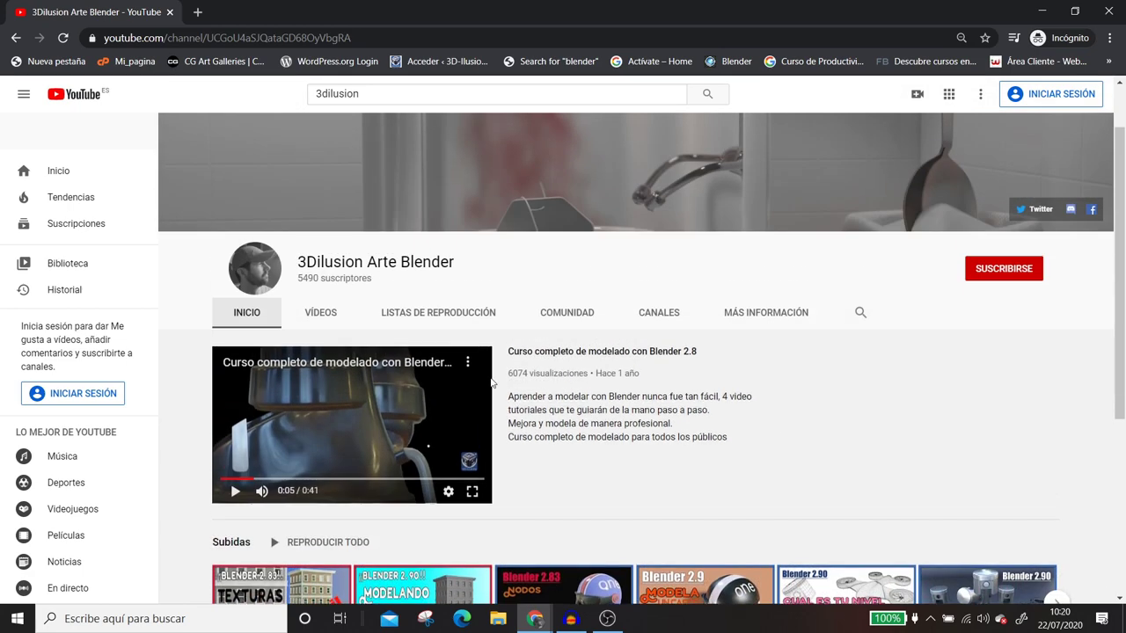
pyautogui.scroll(1, 491, 383)
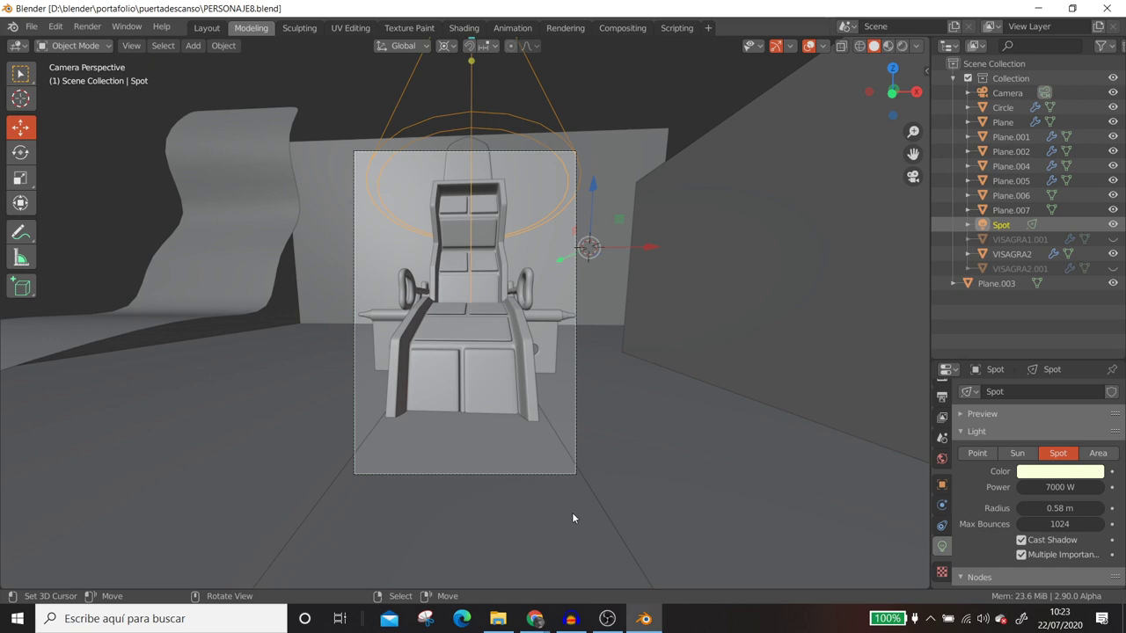
pyautogui.click(902, 46)
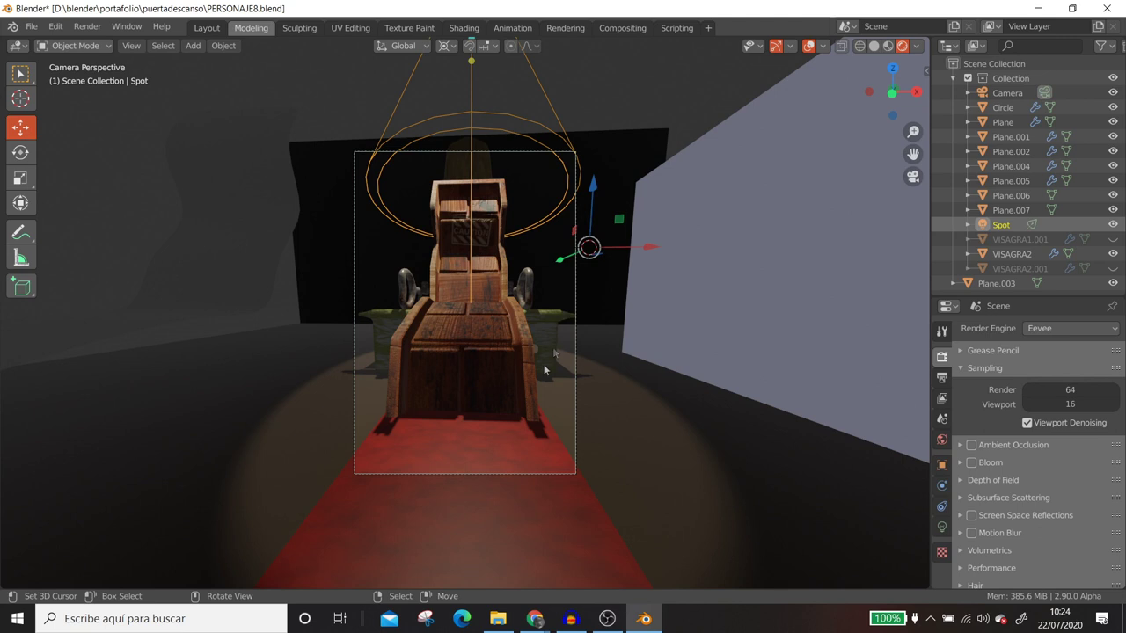
# Step: Orbit and zoom around the chair to inspect the rendered spotlight pool and red carpet
pyautogui.scroll(2, 568, 427)
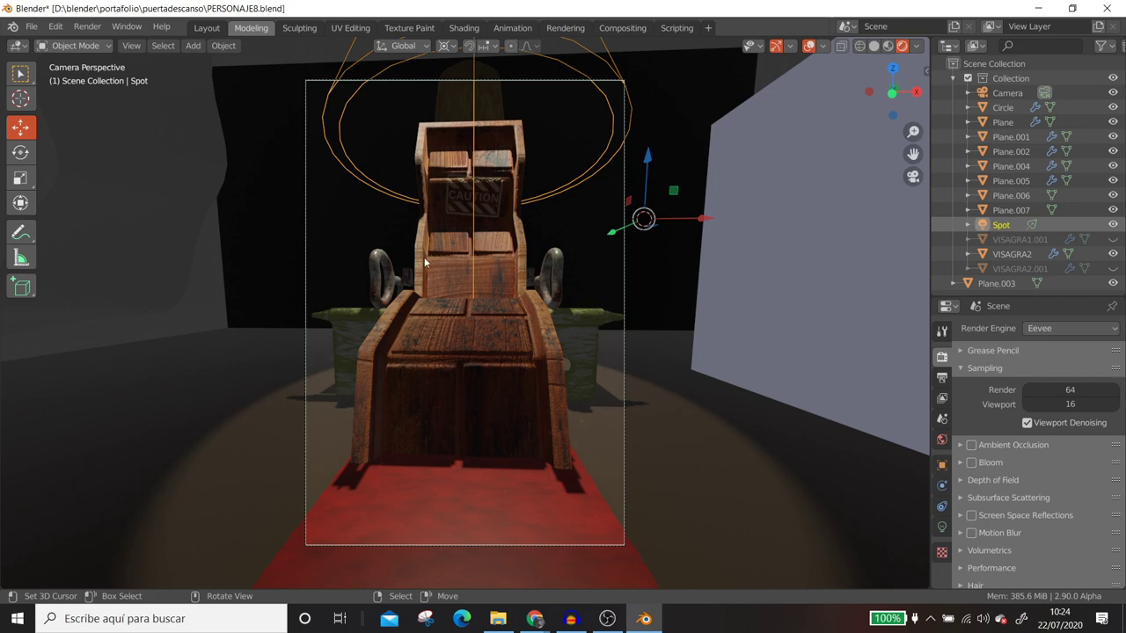
pyautogui.scroll(-3, 555, 347)
pyautogui.moveTo(580, 370)
pyautogui.mouseDown(button='middle')
pyautogui.moveTo(613, 400)
pyautogui.moveTo(571, 396)
pyautogui.moveTo(573, 322)
pyautogui.mouseUp(button='middle')
pyautogui.scroll(-4, 571, 397)
pyautogui.scroll(-3, 605, 311)
pyautogui.scroll(3, 458, 226)
pyautogui.moveTo(430, 242); pyautogui.dragTo(451, 229, button='middle')
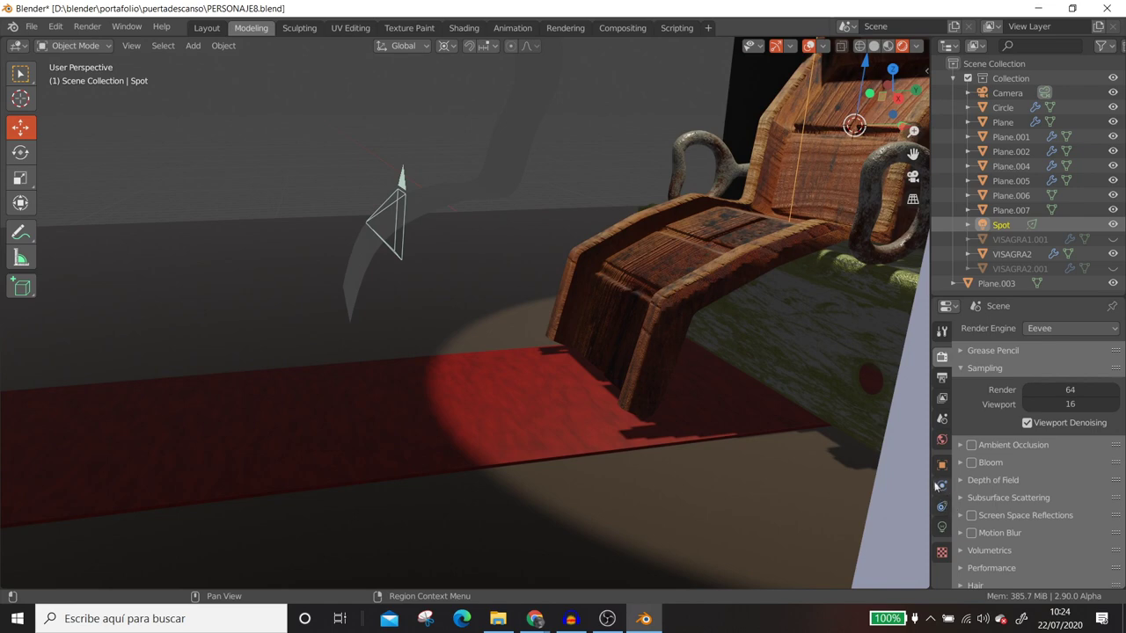
# Step: Select the scene camera, change its focal length and view the scene through its frame
pyautogui.click(389, 218)
pyautogui.click(393, 195)
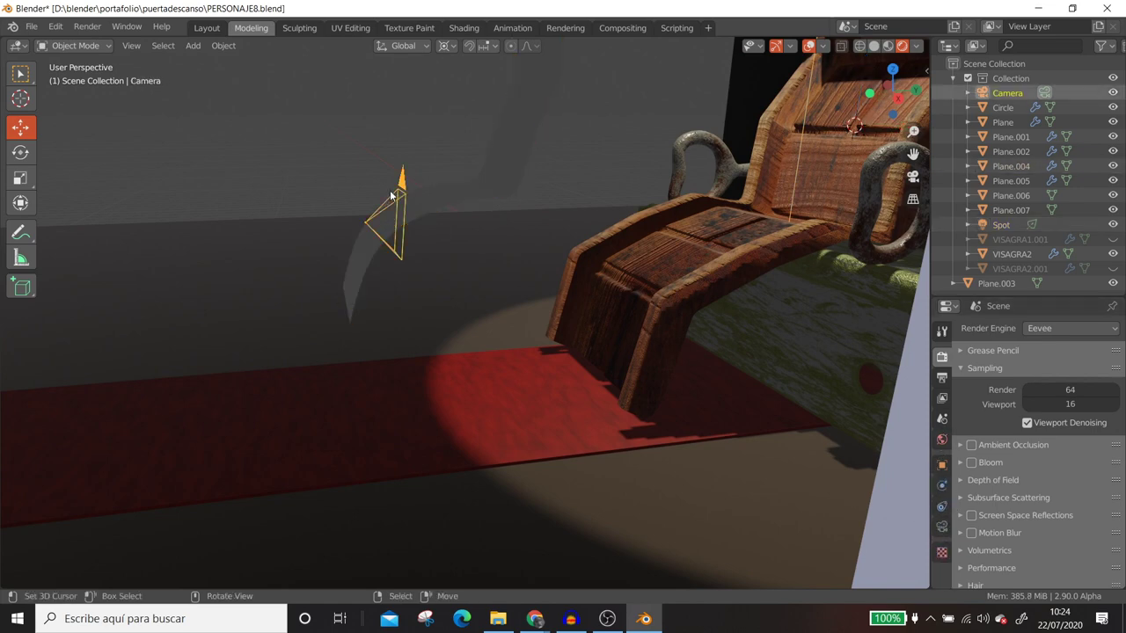
pyautogui.click(941, 526)
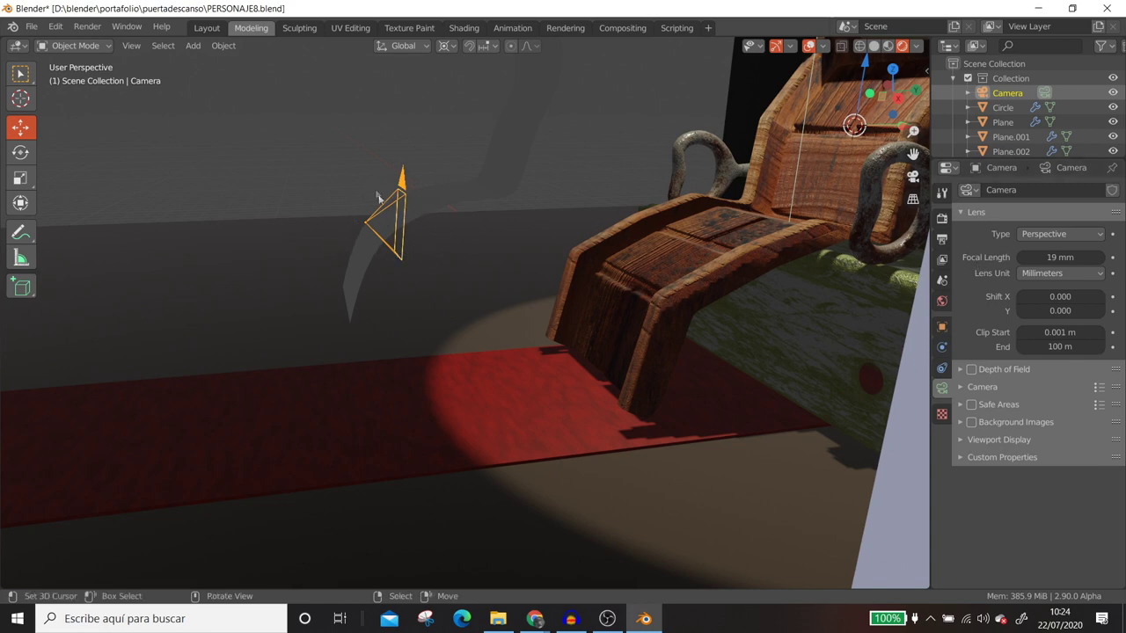
pyautogui.moveTo(1056, 257)
pyautogui.mouseDown()
pyautogui.moveTo(1091, 257)
pyautogui.moveTo(1020, 257)
pyautogui.mouseUp()
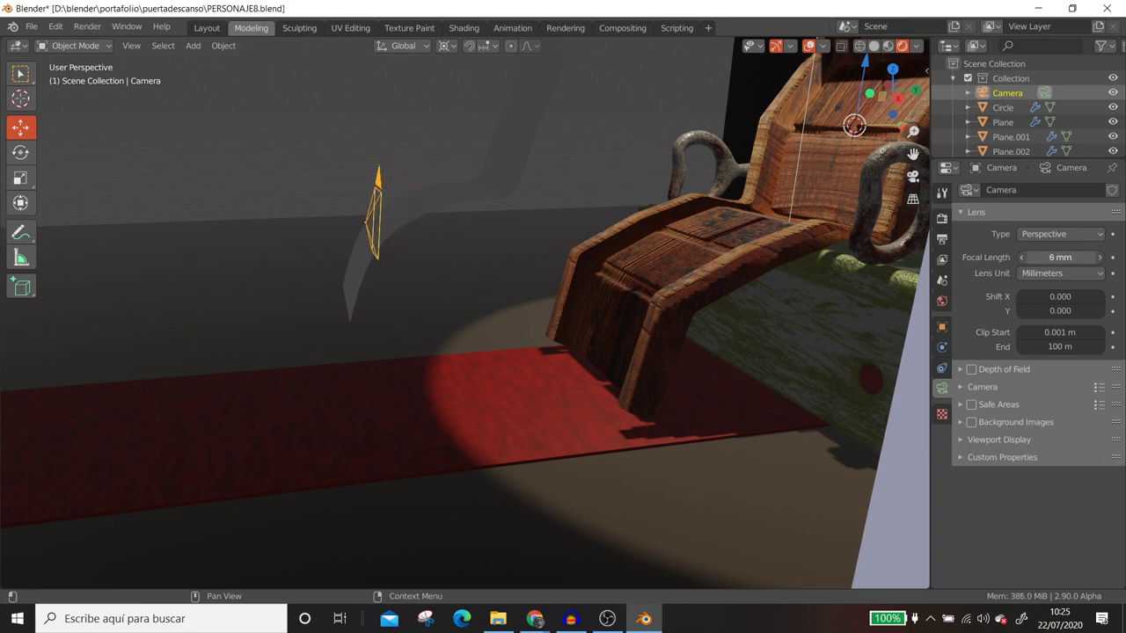
pyautogui.press('KP_0')
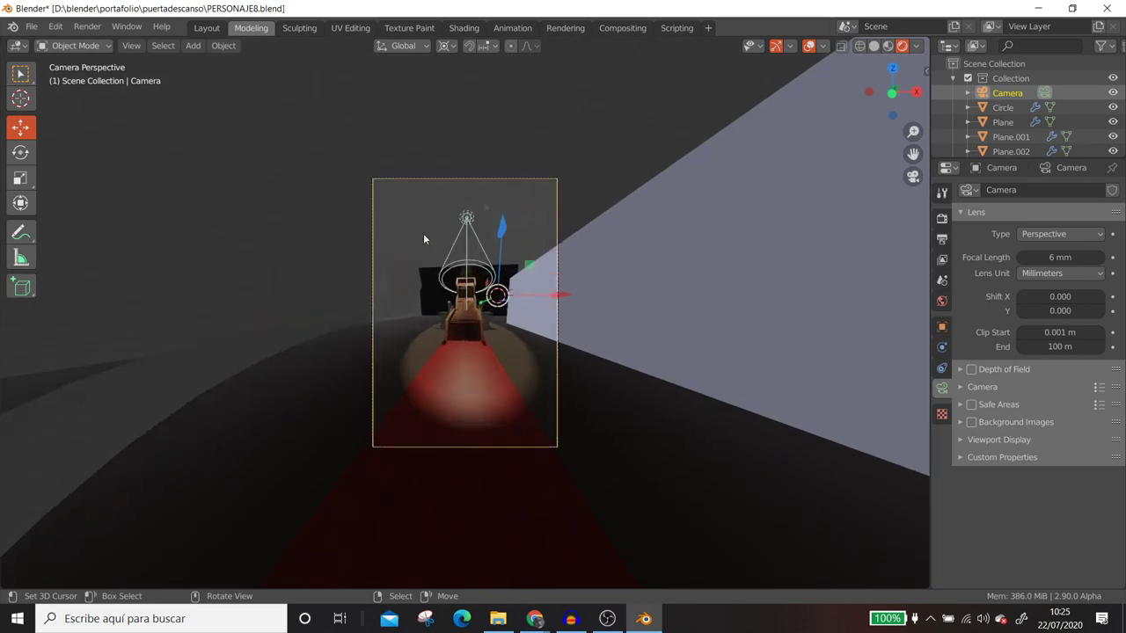
pyautogui.press('Home')
# Step: Try a 9 mm wide lens, then reset the camera focal length to 50 mm
pyautogui.moveTo(1040, 257)
pyautogui.mouseDown()
pyautogui.moveTo(1095, 257)
pyautogui.moveTo(1061, 256)
pyautogui.mouseUp()
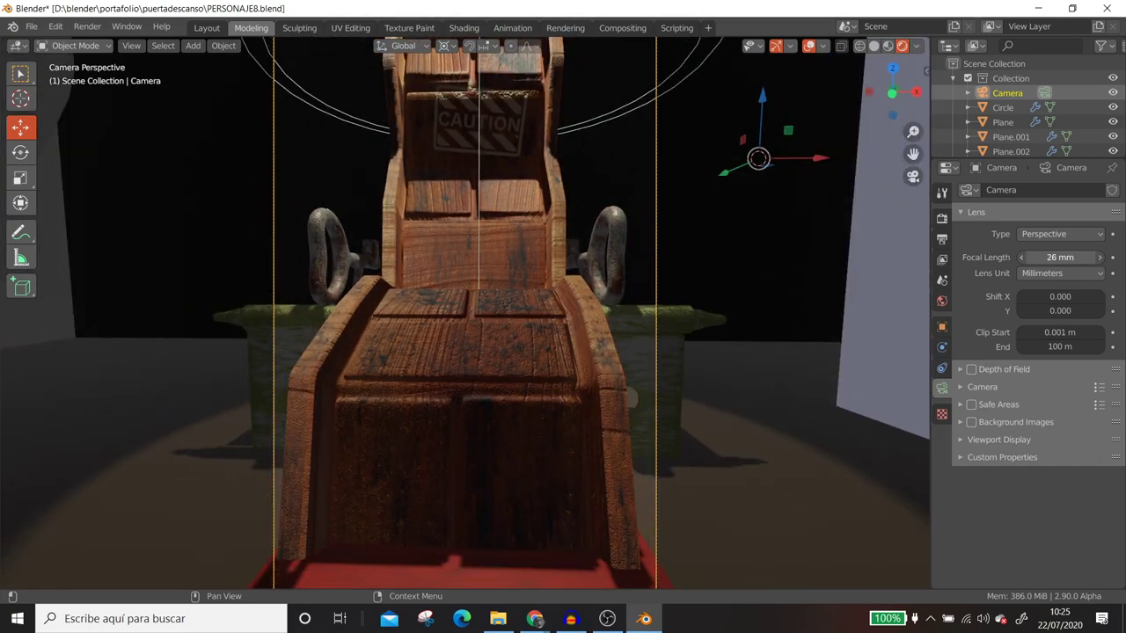
pyautogui.scroll(-2, 638, 291)
pyautogui.scroll(-2, 639, 297)
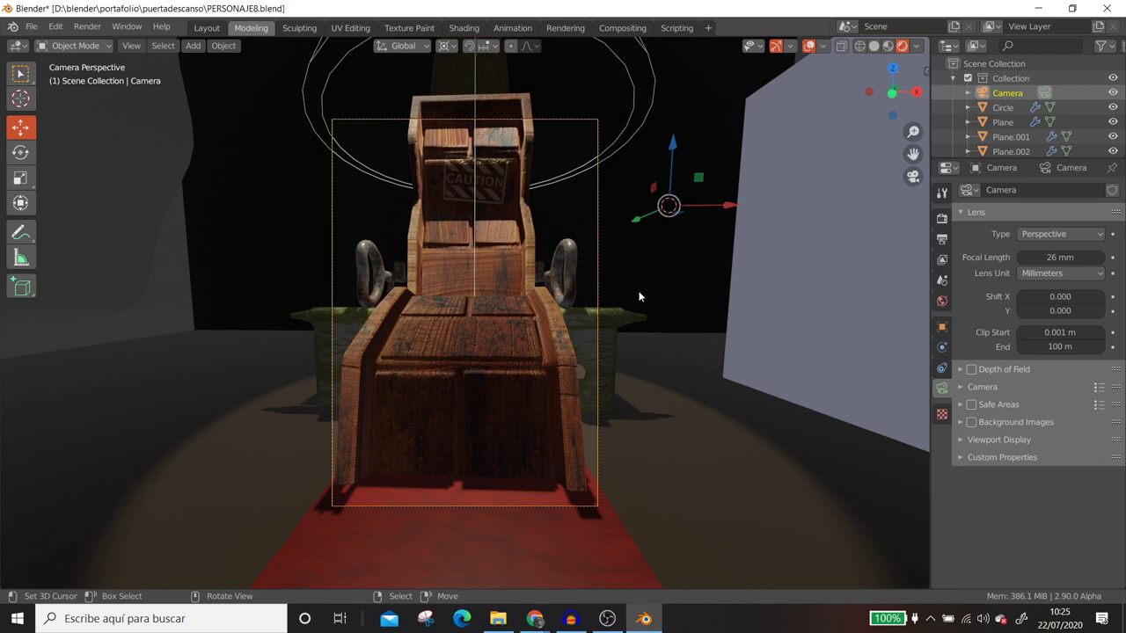
pyautogui.click(1065, 257)
pyautogui.write('50')
pyautogui.press('Return')
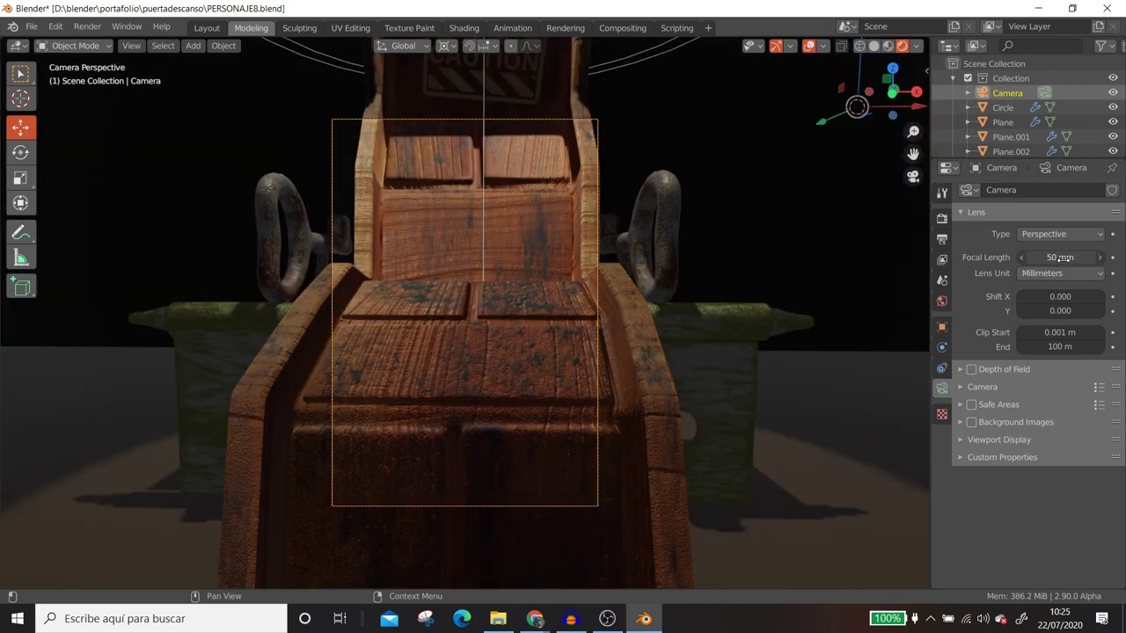
# Step: Widen the lens from 50 mm to 31 mm and orbit out around the camera
pyautogui.scroll(-3, 686, 341)
pyautogui.scroll(-2, 687, 343)
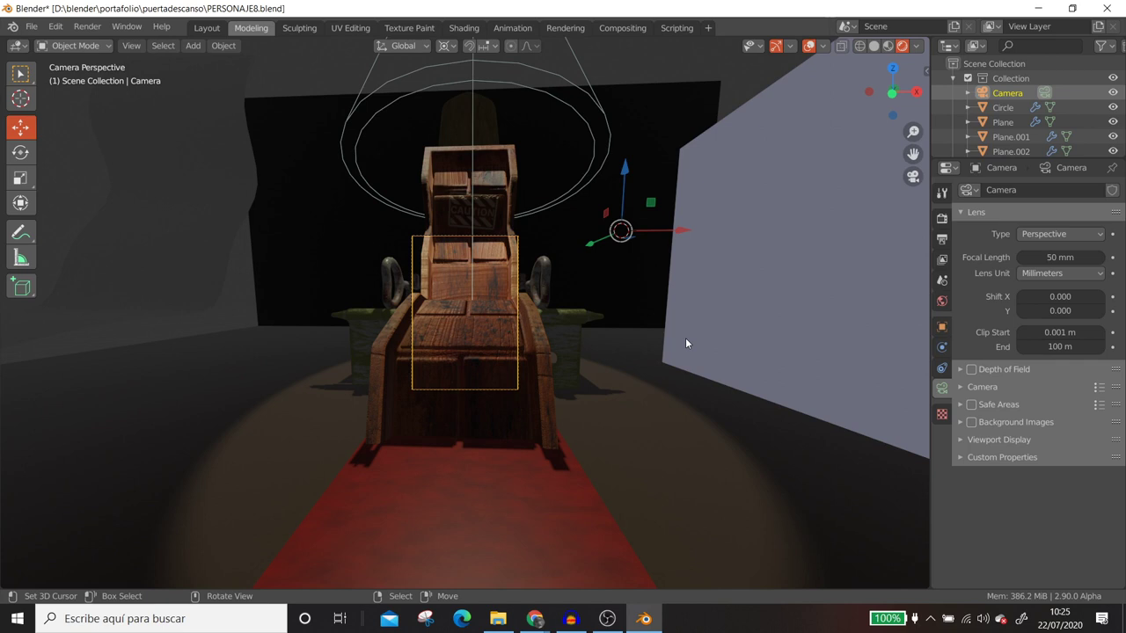
pyautogui.moveTo(1060, 257); pyautogui.dragTo(1003, 257)
pyautogui.scroll(2, 453, 324)
pyautogui.scroll(-2, 452, 323)
pyautogui.moveTo(452, 324)
pyautogui.mouseDown(button='middle')
pyautogui.moveTo(504, 385)
pyautogui.moveTo(389, 243)
pyautogui.mouseUp(button='middle')
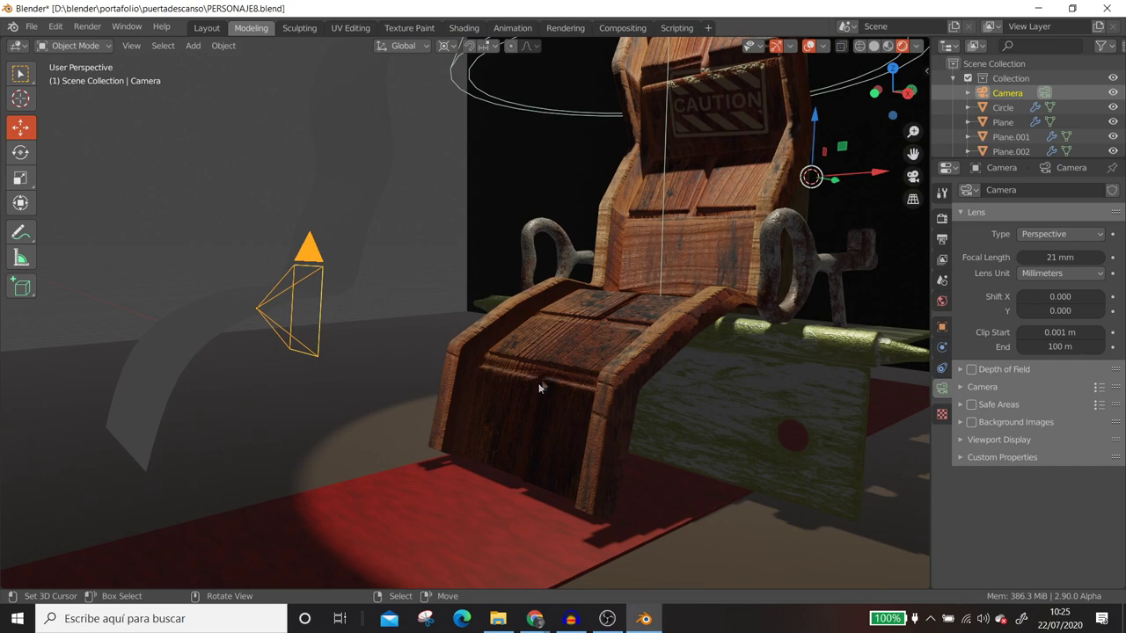
pyautogui.scroll(-3, 541, 387)
pyautogui.moveTo(529, 348); pyautogui.dragTo(553, 376, button='middle')
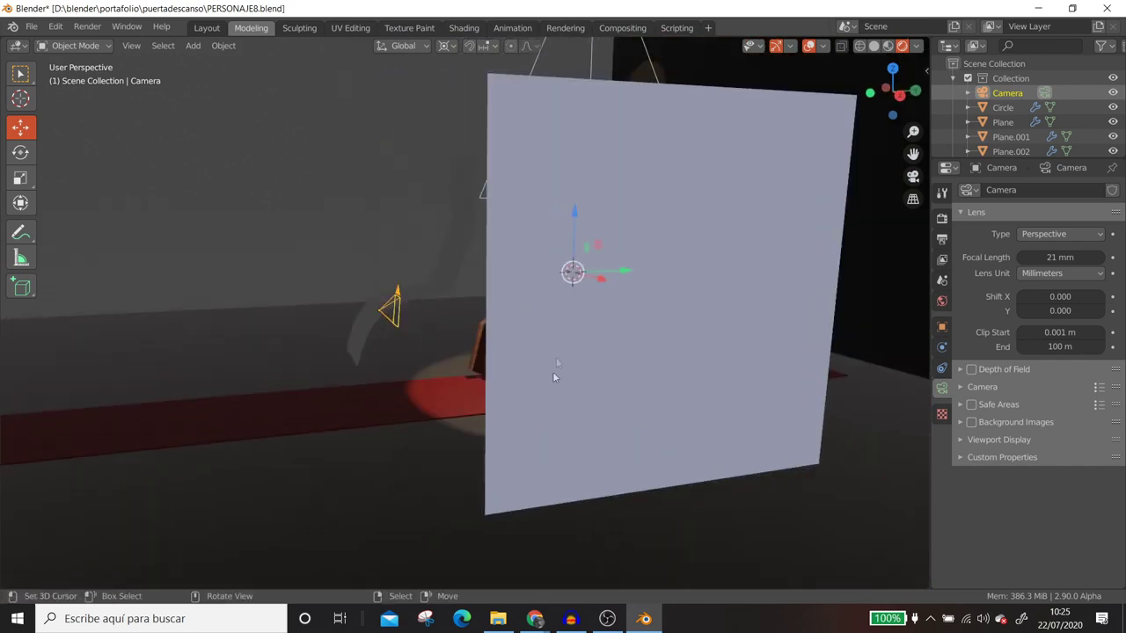
# Step: Confirm the 21 mm focal length and add a second camera to the scene
pyautogui.click(1067, 258)
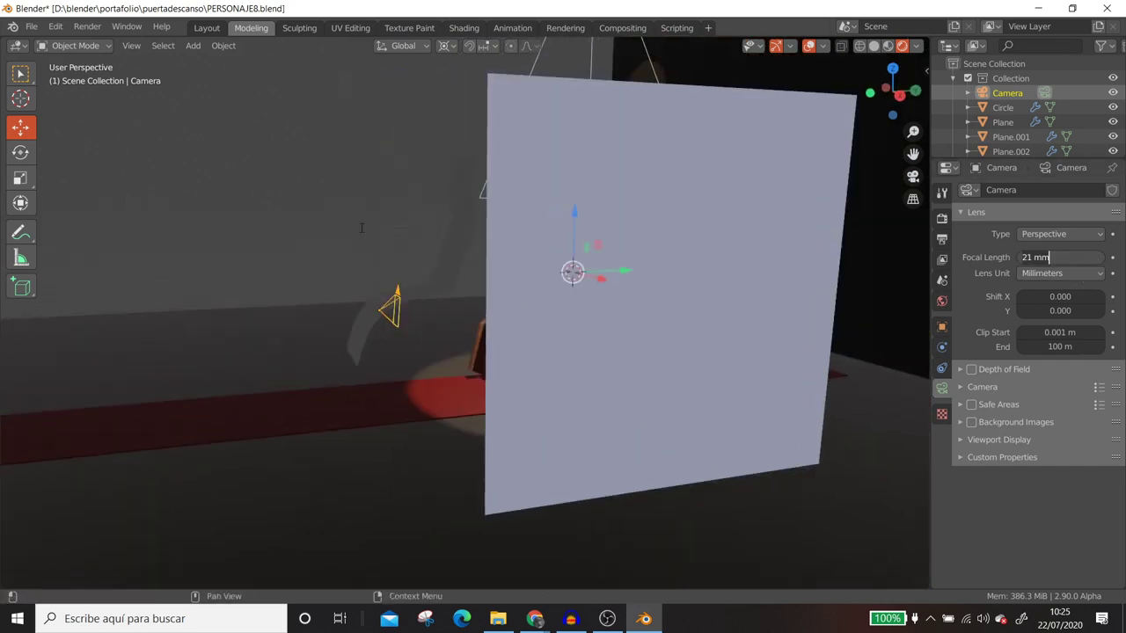
pyautogui.press('Return')
pyautogui.hotkey('shift', 'a')
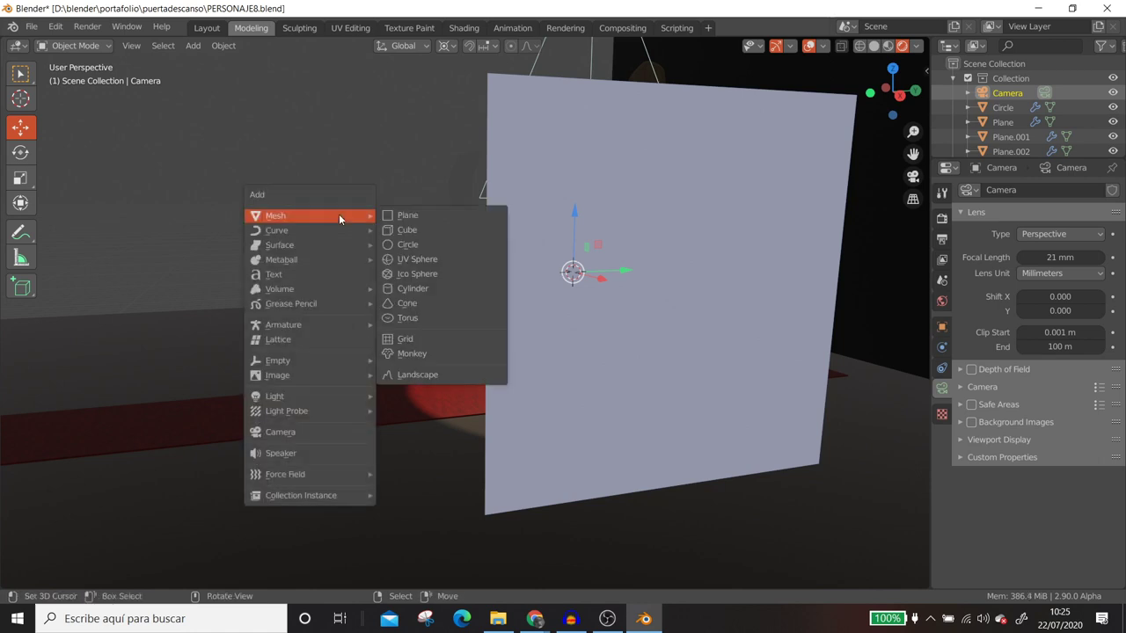
pyautogui.click(293, 434)
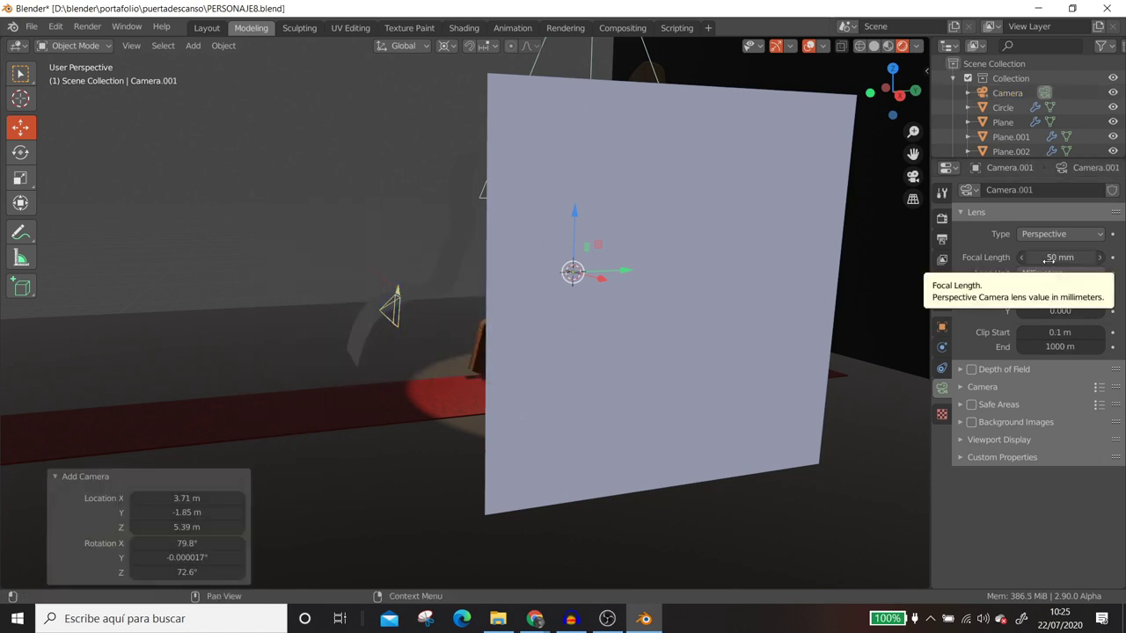
# Step: Select the original scene camera and set its focal length to 50 mm
pyautogui.moveTo(615, 290); pyautogui.dragTo(451, 338, button='middle')
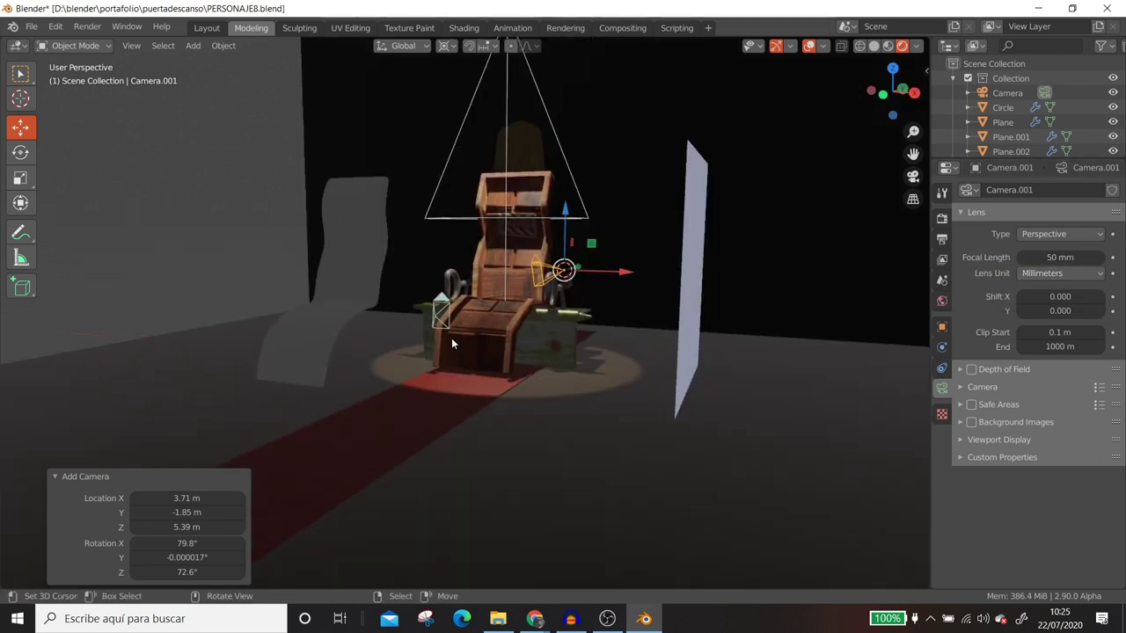
pyautogui.scroll(3, 456, 324)
pyautogui.click(395, 321)
pyautogui.click(389, 314)
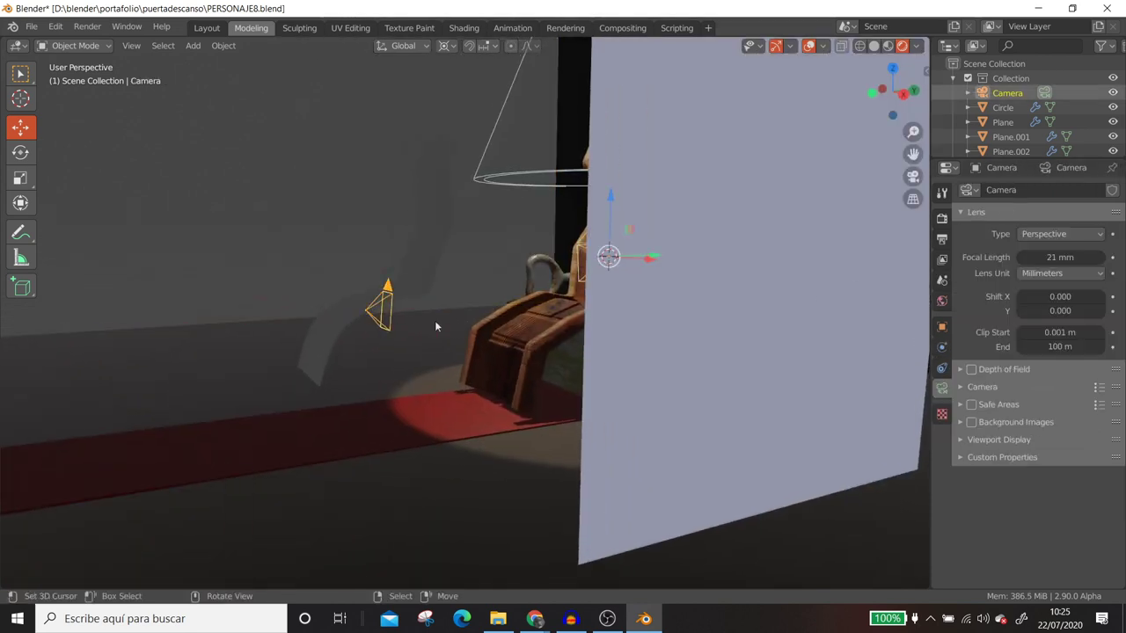
pyautogui.click(1029, 258)
pyautogui.press('BackSpace')
pyautogui.press('BackSpace')
pyautogui.press('BackSpace')
pyautogui.write('50')
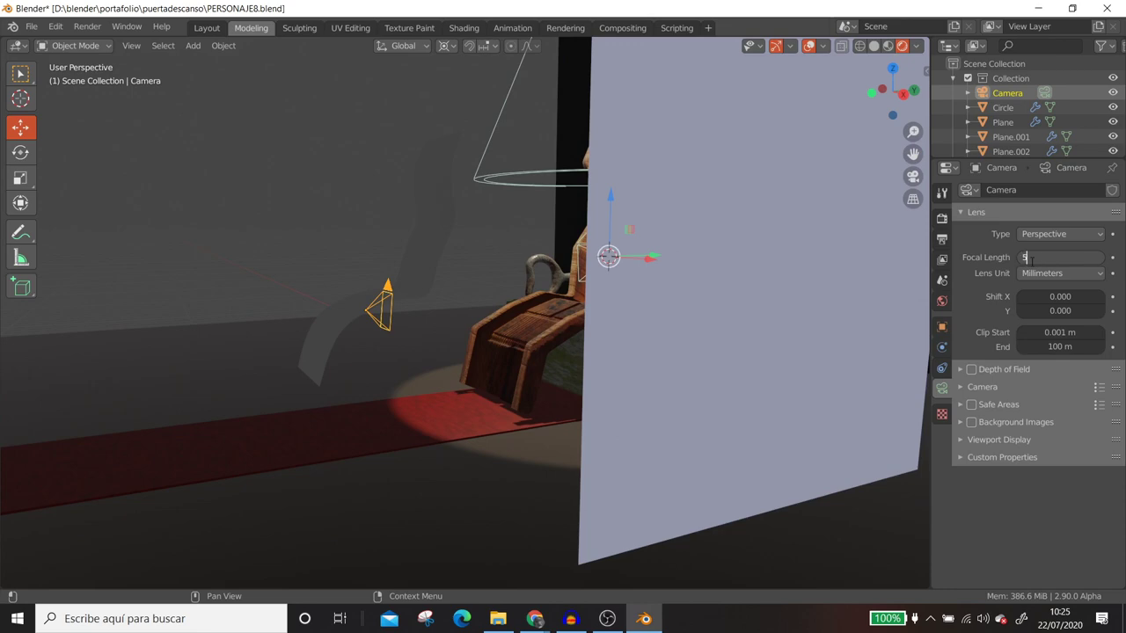
pyautogui.press('Return')
# Step: Move the camera to frame the chair head-on, checking the shot through the camera
pyautogui.moveTo(327, 219); pyautogui.dragTo(282, 340, button='middle')
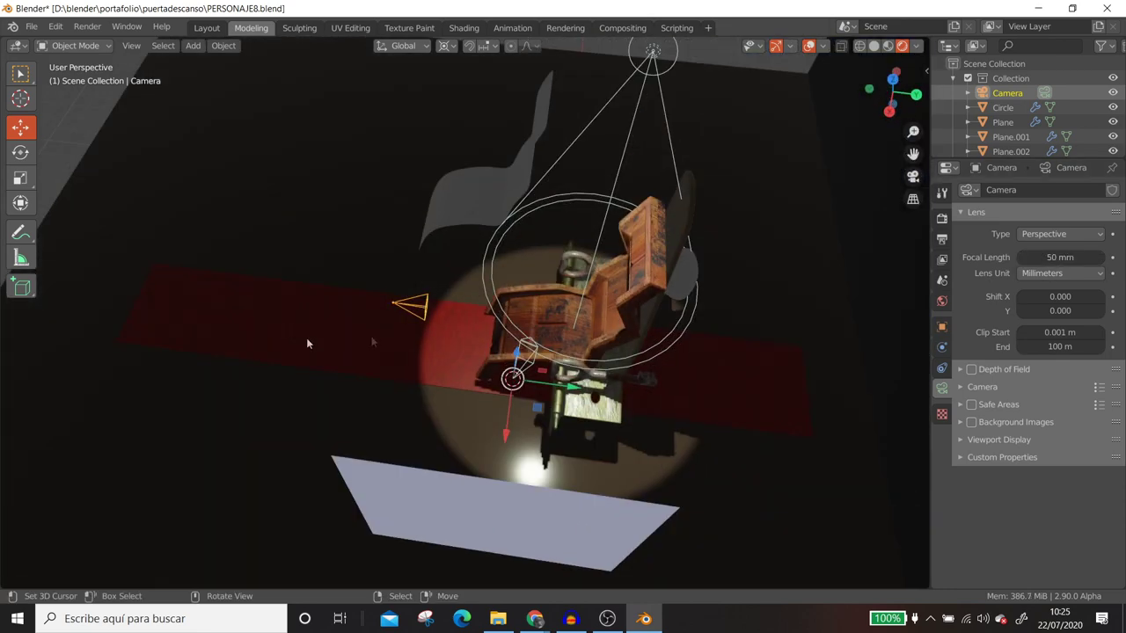
pyautogui.moveTo(591, 385)
pyautogui.mouseDown()
pyautogui.moveTo(445, 364)
pyautogui.moveTo(257, 315)
pyautogui.mouseUp()
pyautogui.press('KP_0')
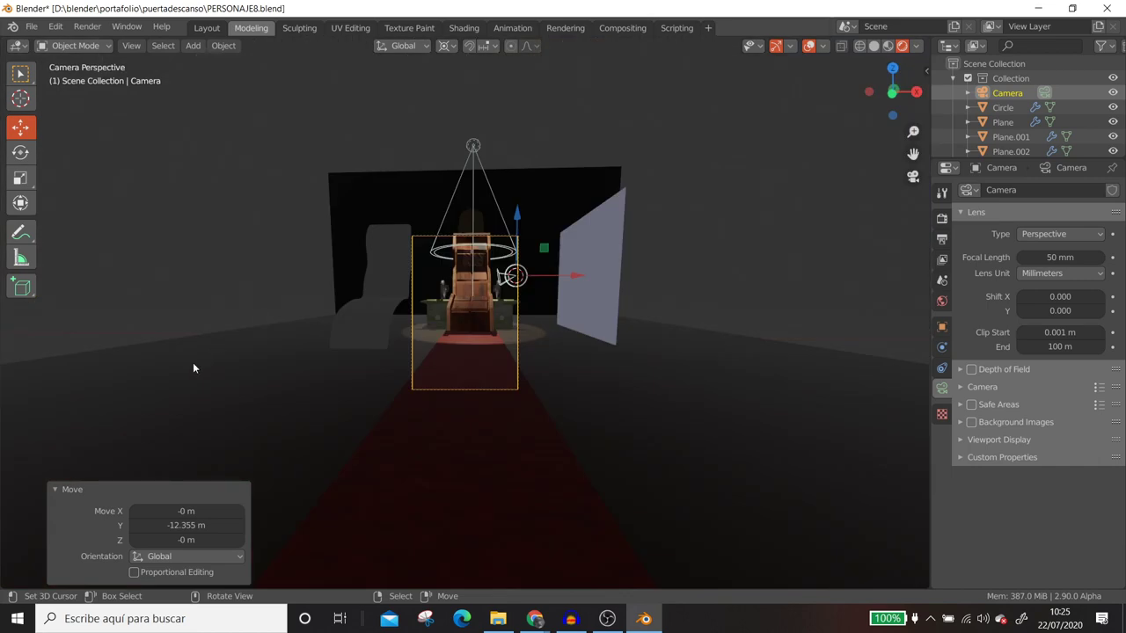
pyautogui.press('g')
pyautogui.click(378, 398)
pyautogui.scroll(2, 379, 399)
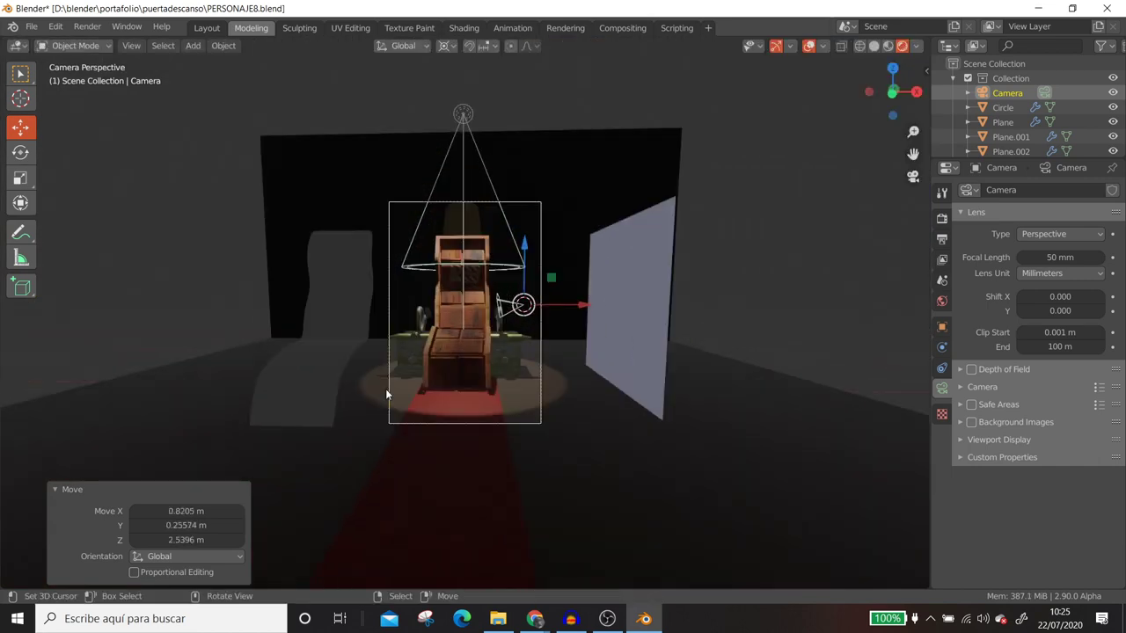
pyautogui.scroll(1, 378, 399)
pyautogui.scroll(3, 379, 398)
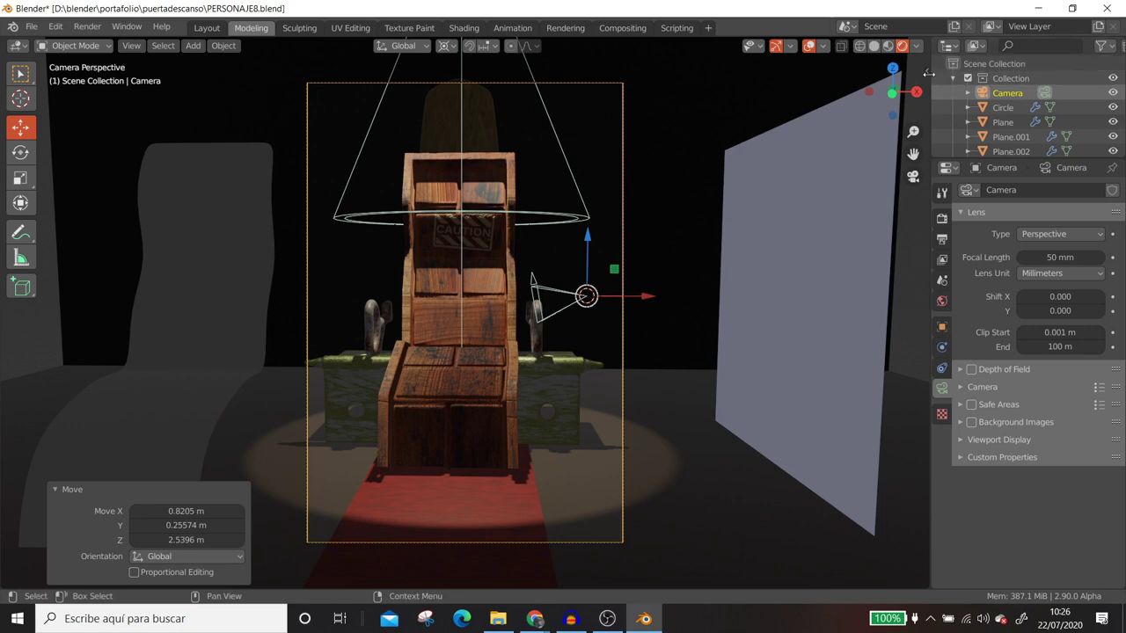
# Step: Show the camera's transform values and adjust its Y rotation until the shot is level at 0°
pyautogui.click(927, 70)
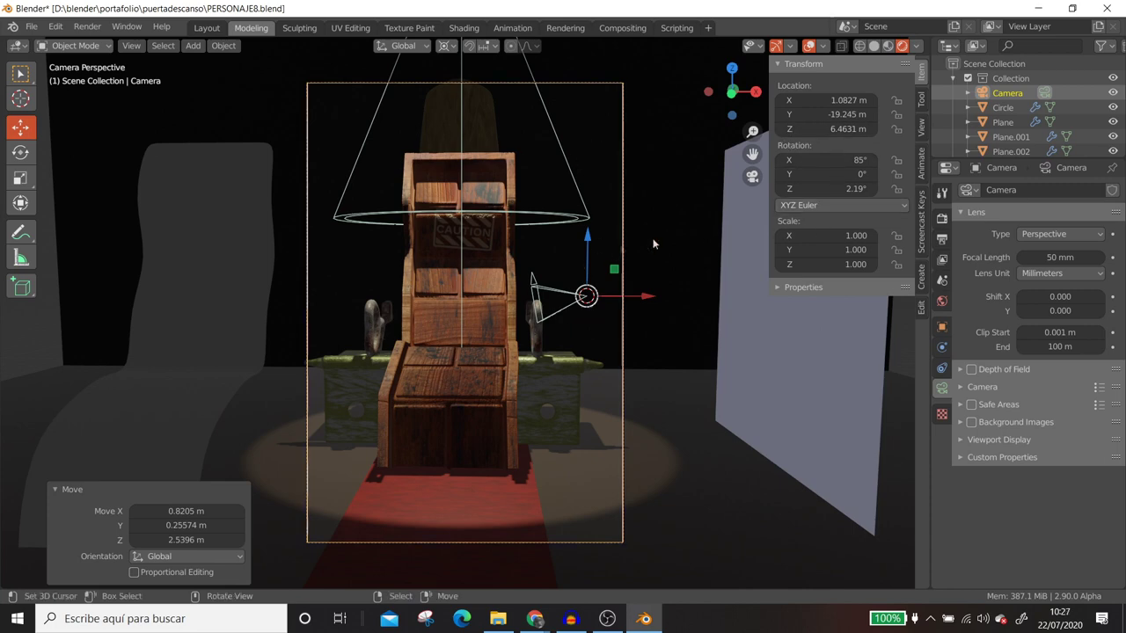
pyautogui.moveTo(827, 174)
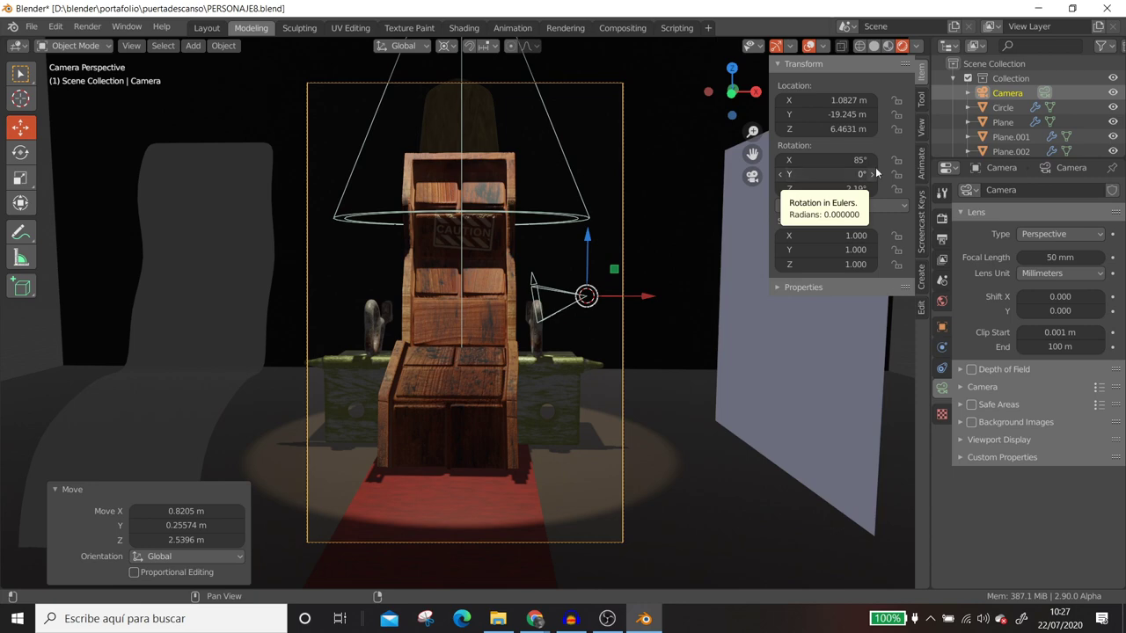
pyautogui.moveTo(833, 173)
pyautogui.mouseDown()
pyautogui.moveTo(872, 177)
pyautogui.moveTo(813, 170)
pyautogui.mouseUp()
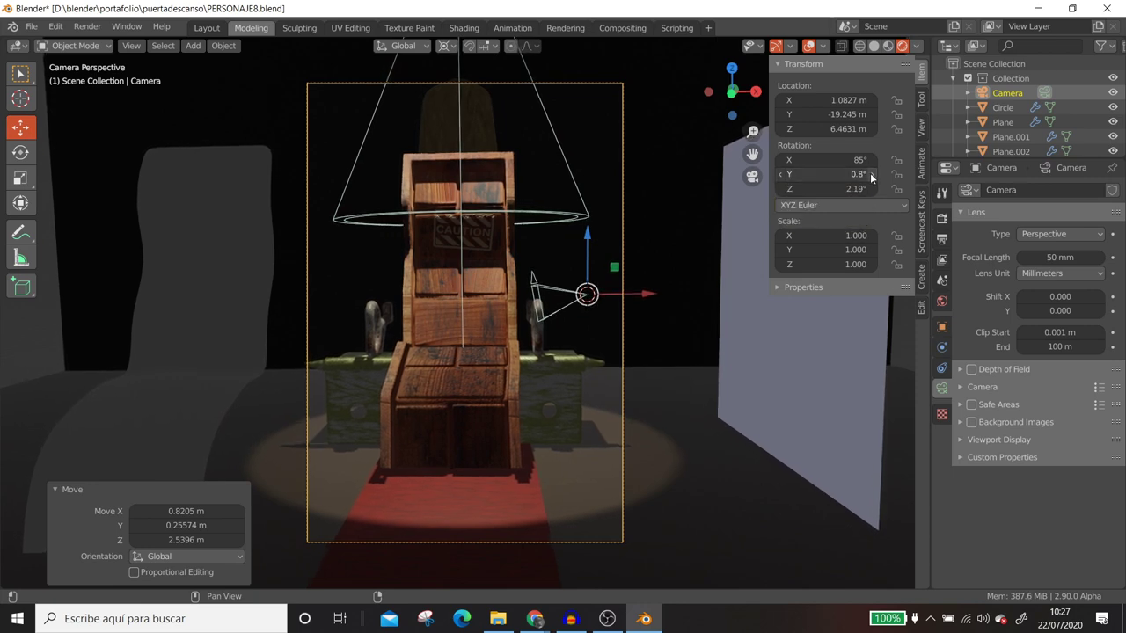
pyautogui.moveTo(814, 170)
pyautogui.mouseDown()
pyautogui.moveTo(774, 172)
pyautogui.moveTo(844, 174)
pyautogui.moveTo(815, 169)
pyautogui.mouseUp()
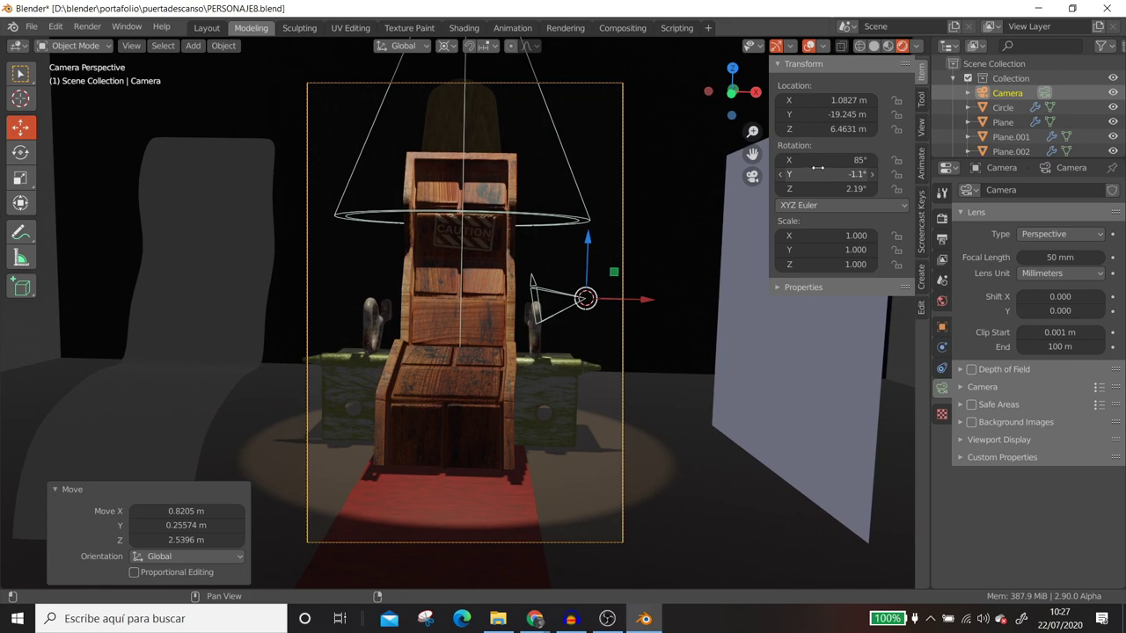
pyautogui.click(874, 177)
pyautogui.click(875, 175)
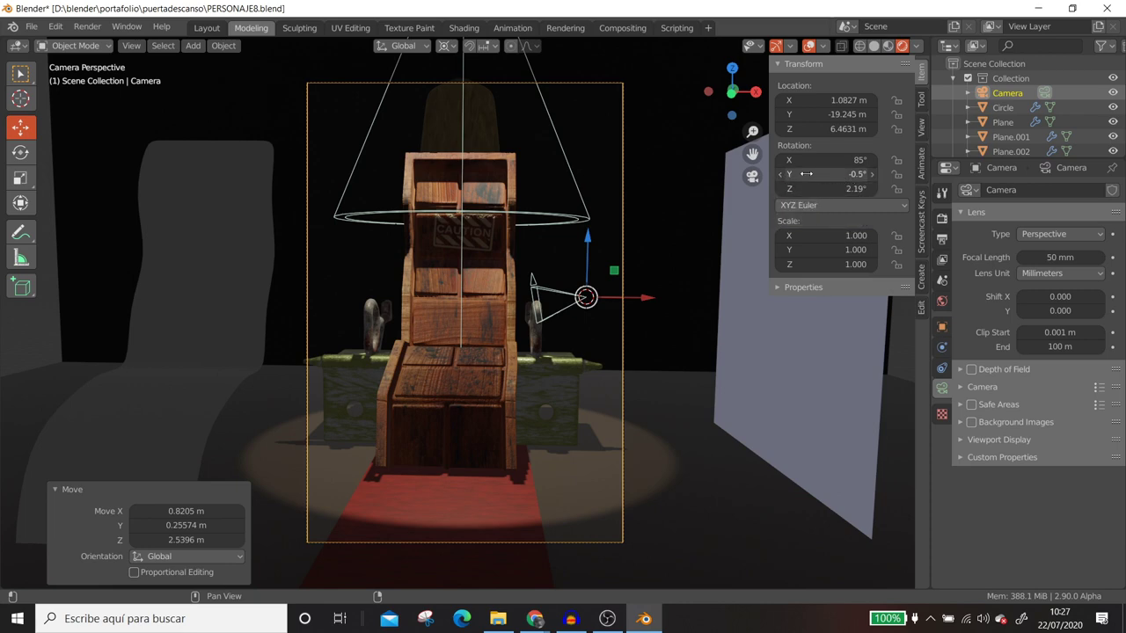
pyautogui.moveTo(814, 170)
pyautogui.mouseDown()
pyautogui.moveTo(831, 170)
pyautogui.moveTo(814, 174)
pyautogui.mouseUp()
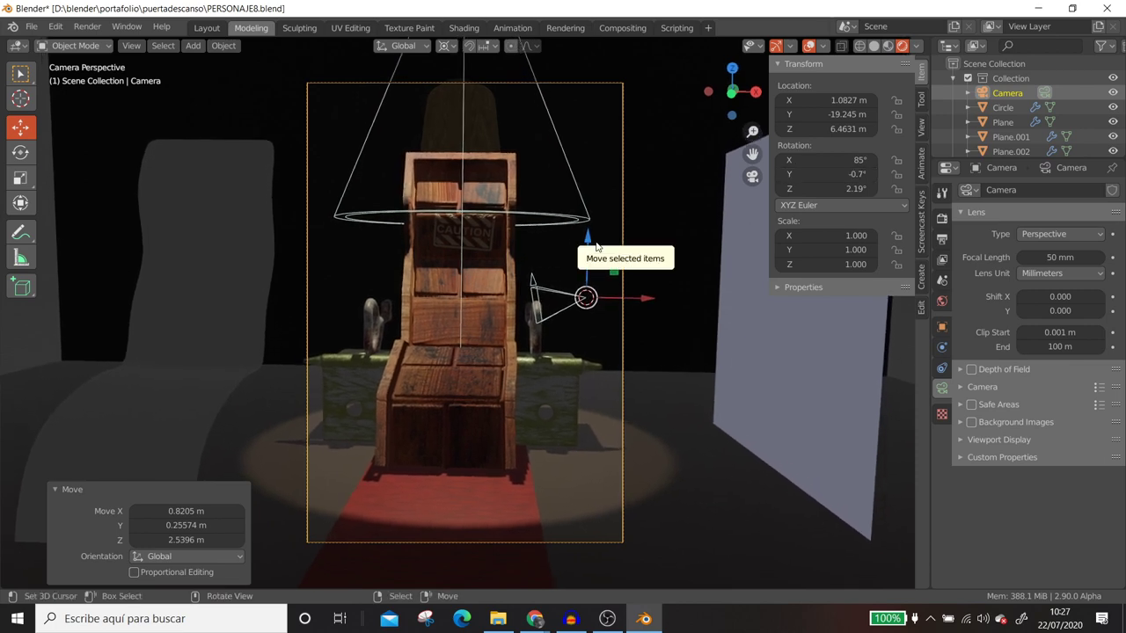
pyautogui.hotkey('ctrl', 'z')
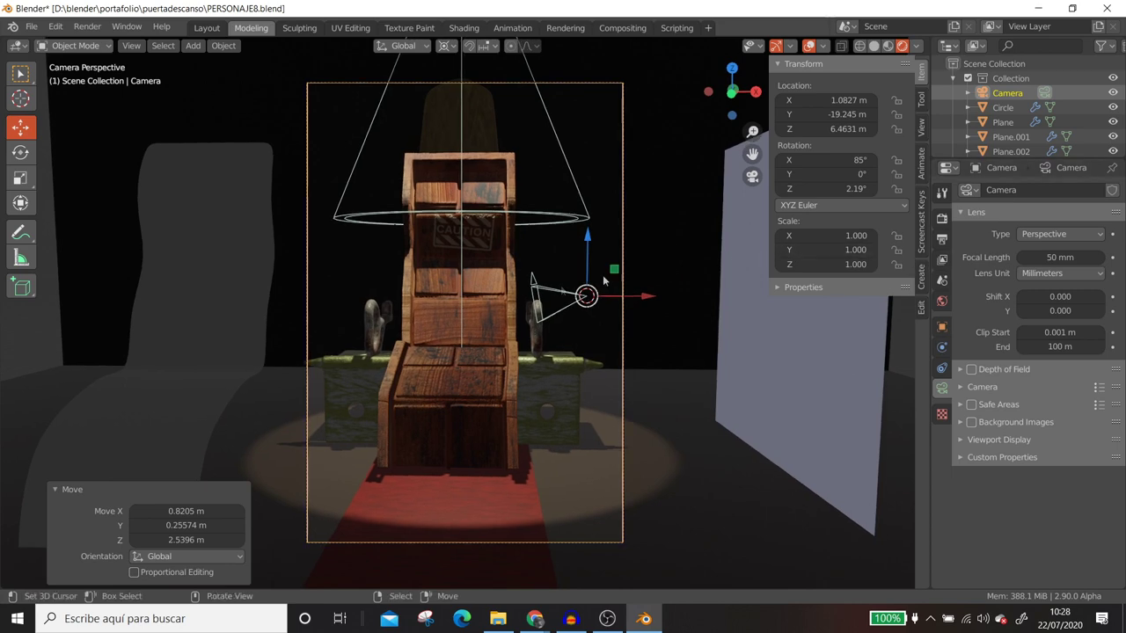
# Step: Select the chair and snap the 3D cursor to its centre
pyautogui.scroll(3, 479, 357)
pyautogui.scroll(-1, 478, 356)
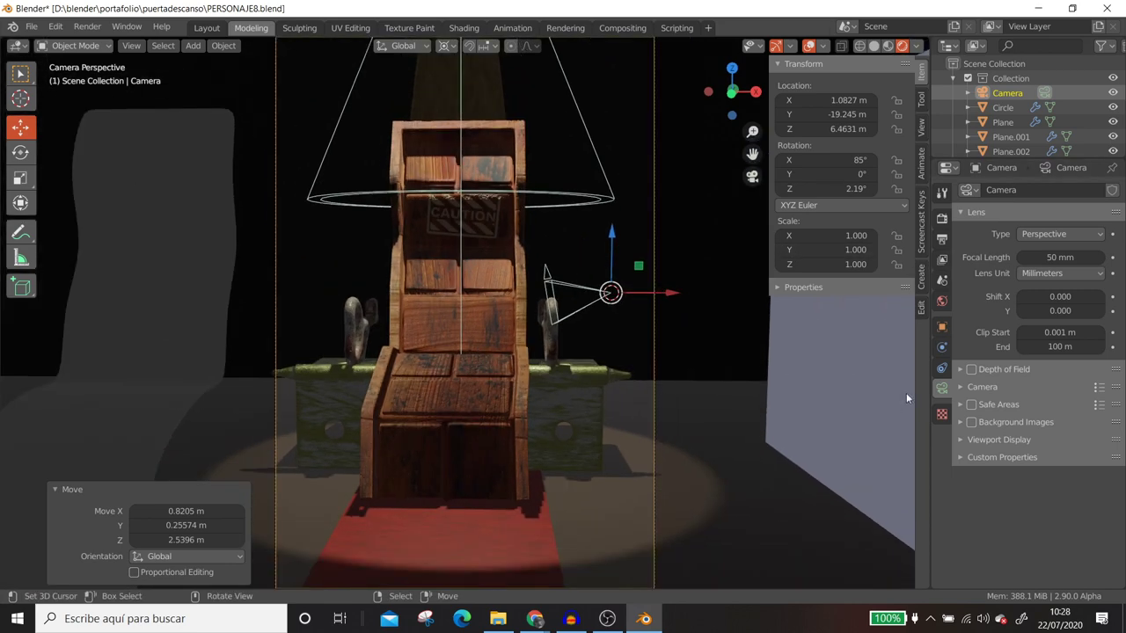
pyautogui.scroll(-2, 469, 312)
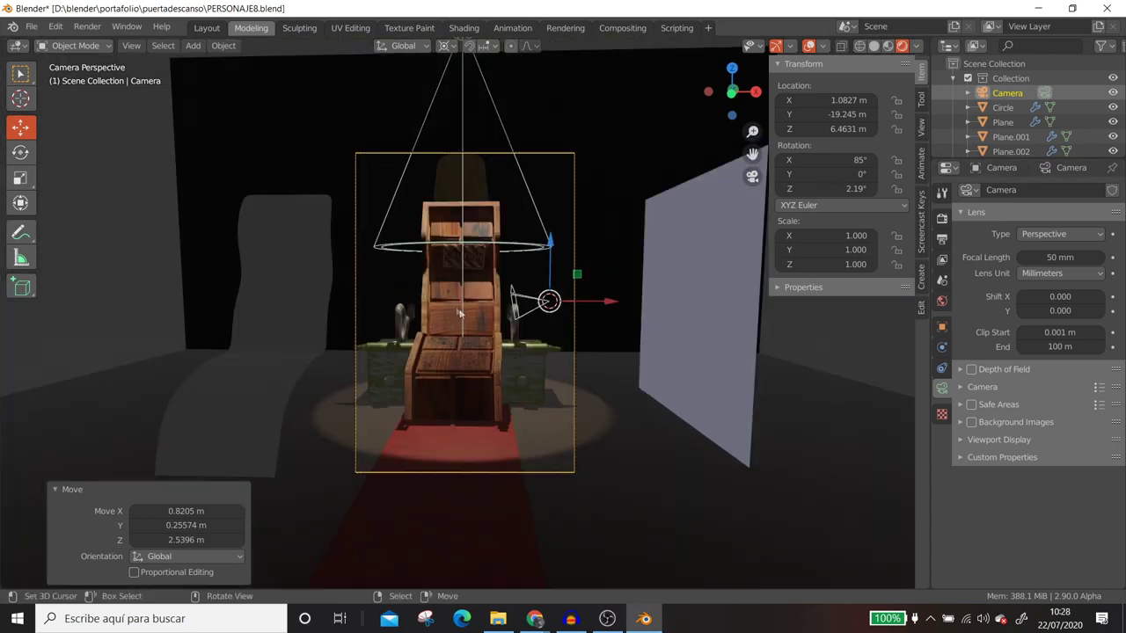
pyautogui.moveTo(450, 298)
pyautogui.mouseDown(button='middle')
pyautogui.moveTo(530, 379)
pyautogui.moveTo(442, 378)
pyautogui.mouseUp(button='middle')
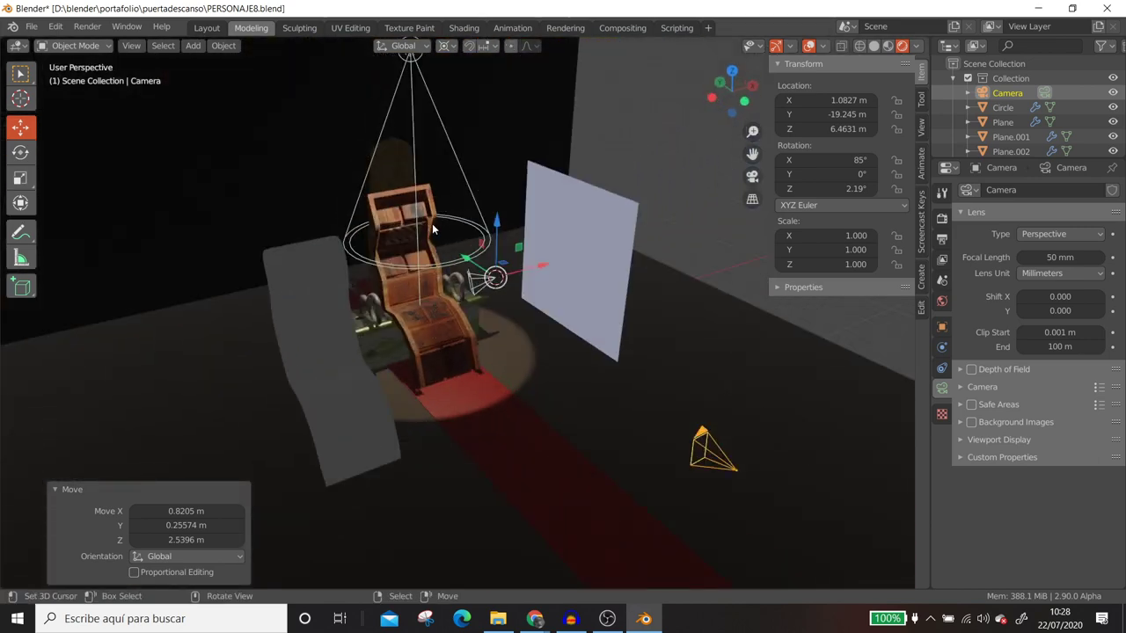
pyautogui.moveTo(429, 229); pyautogui.dragTo(401, 227, button='middle')
pyautogui.click(434, 210)
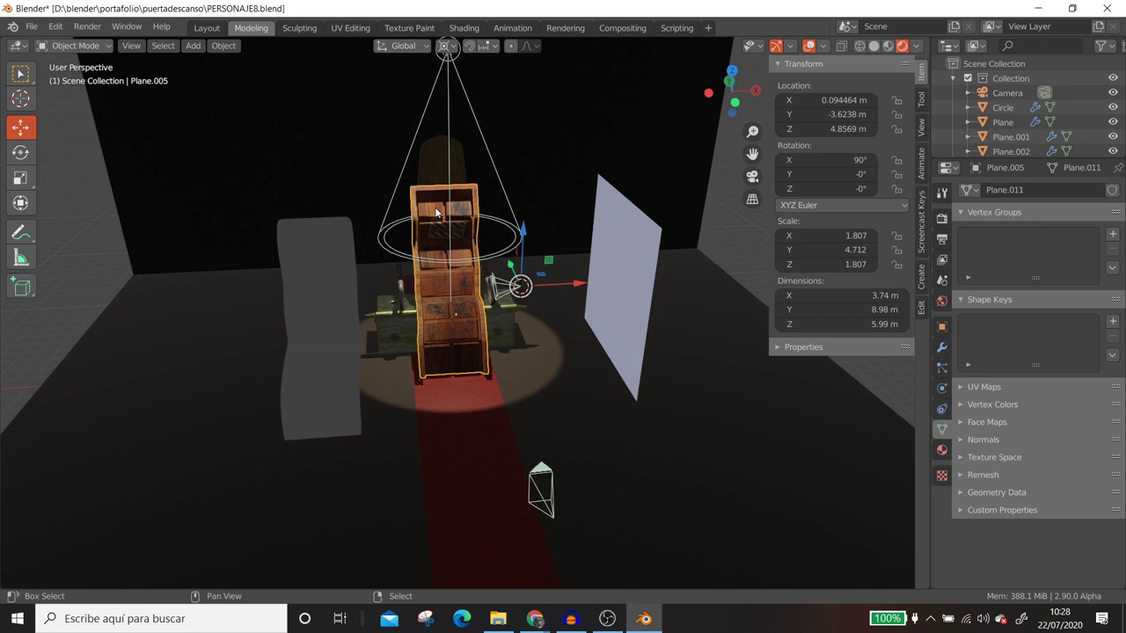
pyautogui.hotkey('shift', 's')
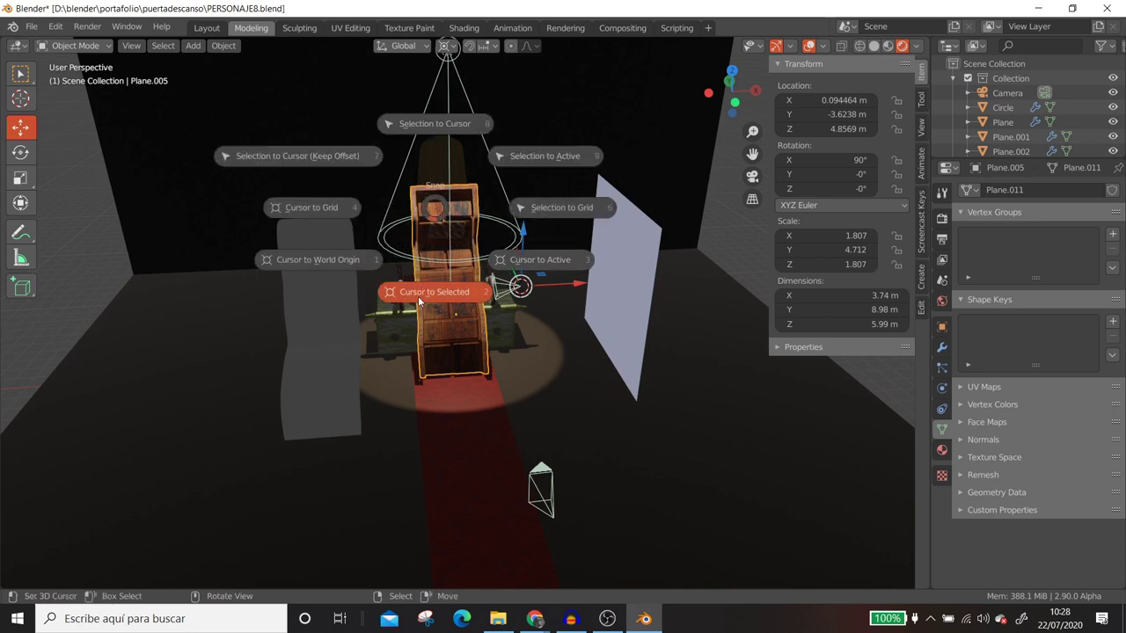
pyautogui.click(424, 290)
# Step: Add a plain axes empty at the cursor and rename it profundidad de campo
pyautogui.hotkey('shift', 'a')
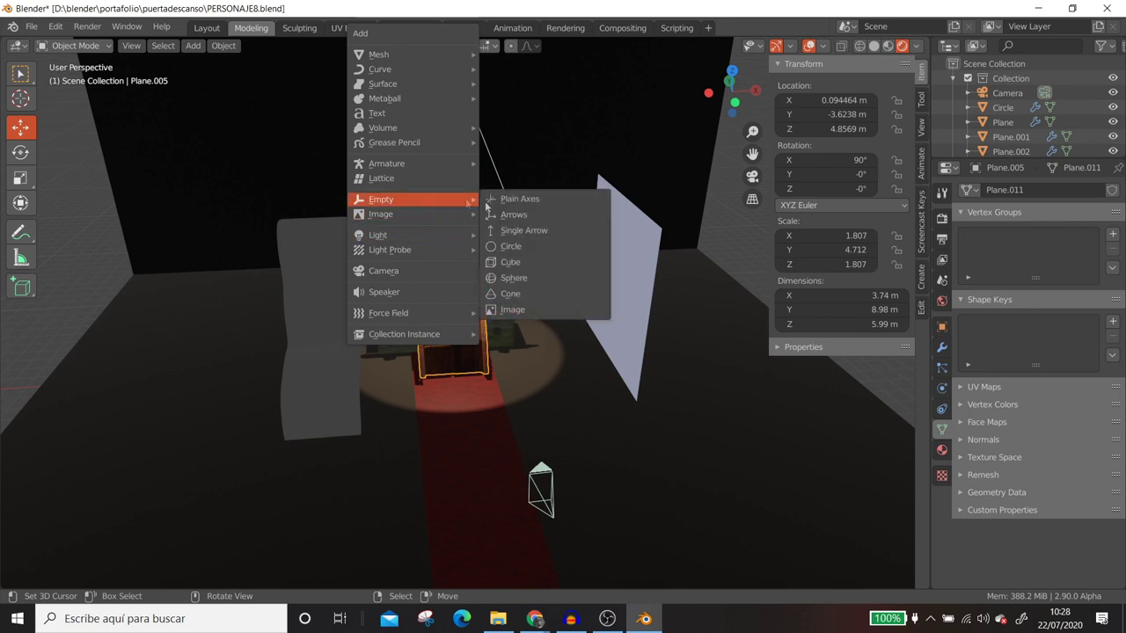
pyautogui.click(513, 198)
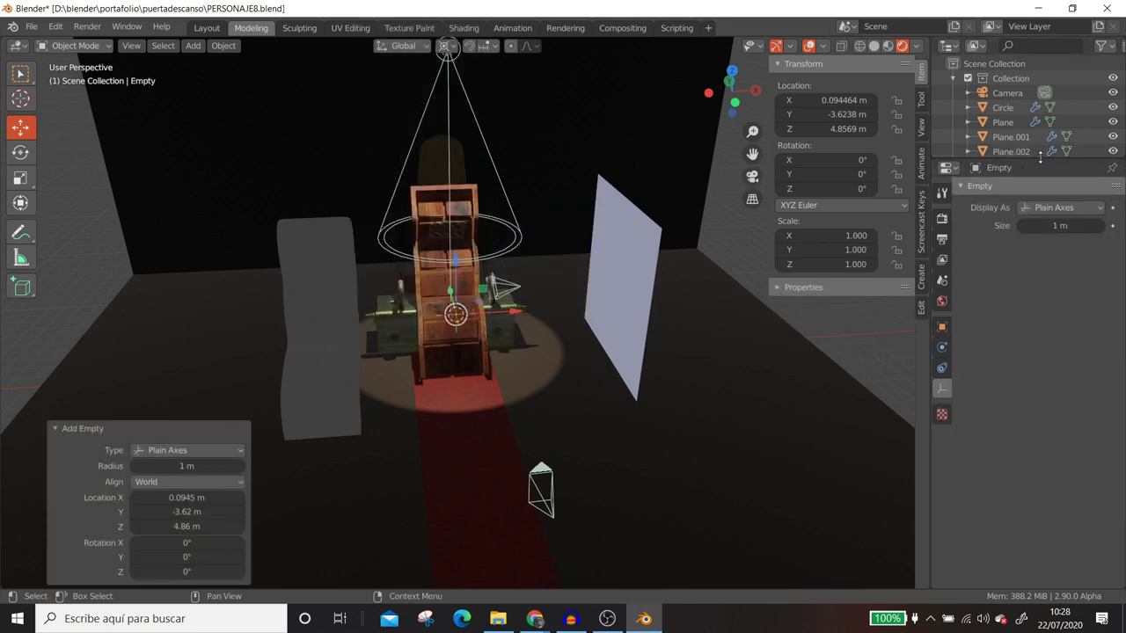
pyautogui.moveTo(1038, 160); pyautogui.dragTo(1046, 308)
pyautogui.scroll(-1, 1049, 290)
pyautogui.doubleClick(1001, 278)
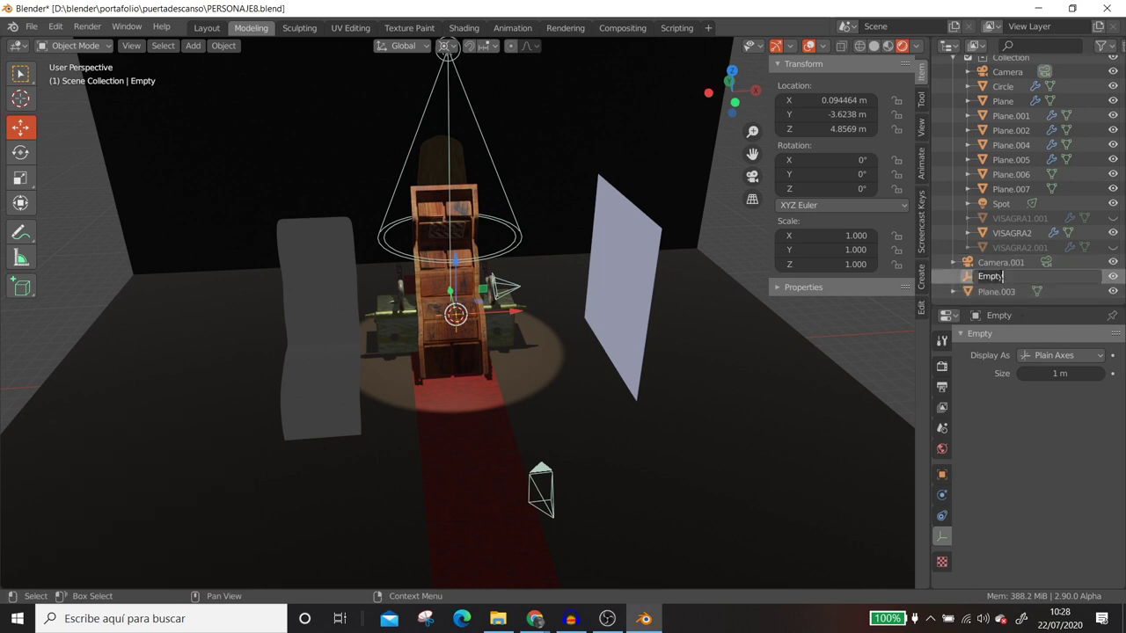
pyautogui.press('BackSpace')
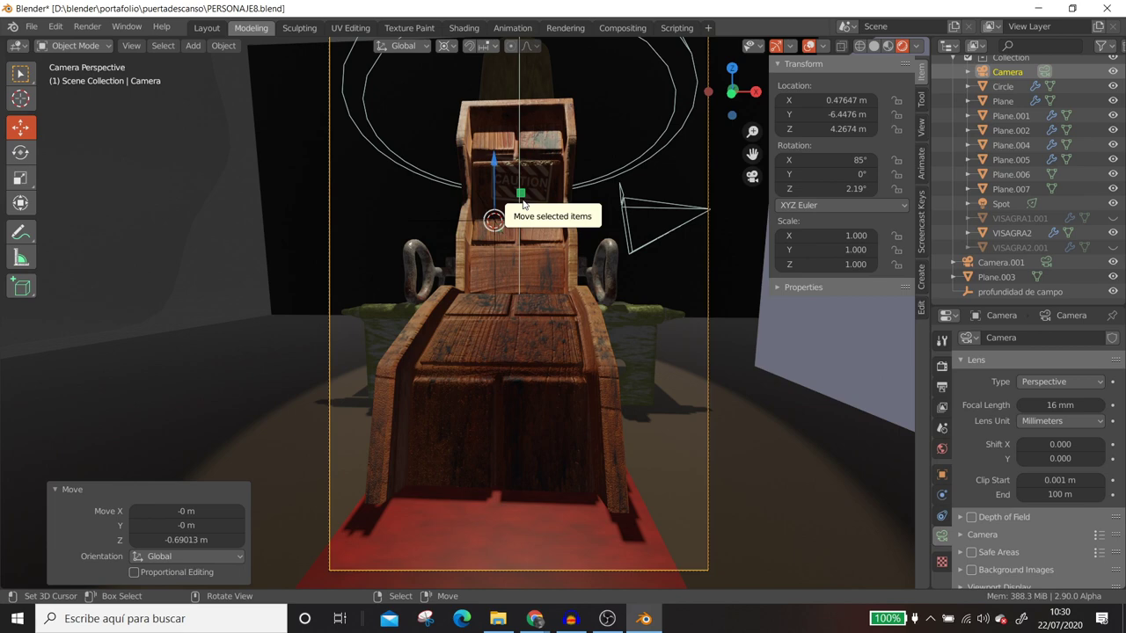
# Step: Enable camera depth of field focused on the profundidad de campo empty and lower the F-Stop
pyautogui.scroll(-3, 1029, 422)
pyautogui.click(971, 400)
pyautogui.click(1003, 400)
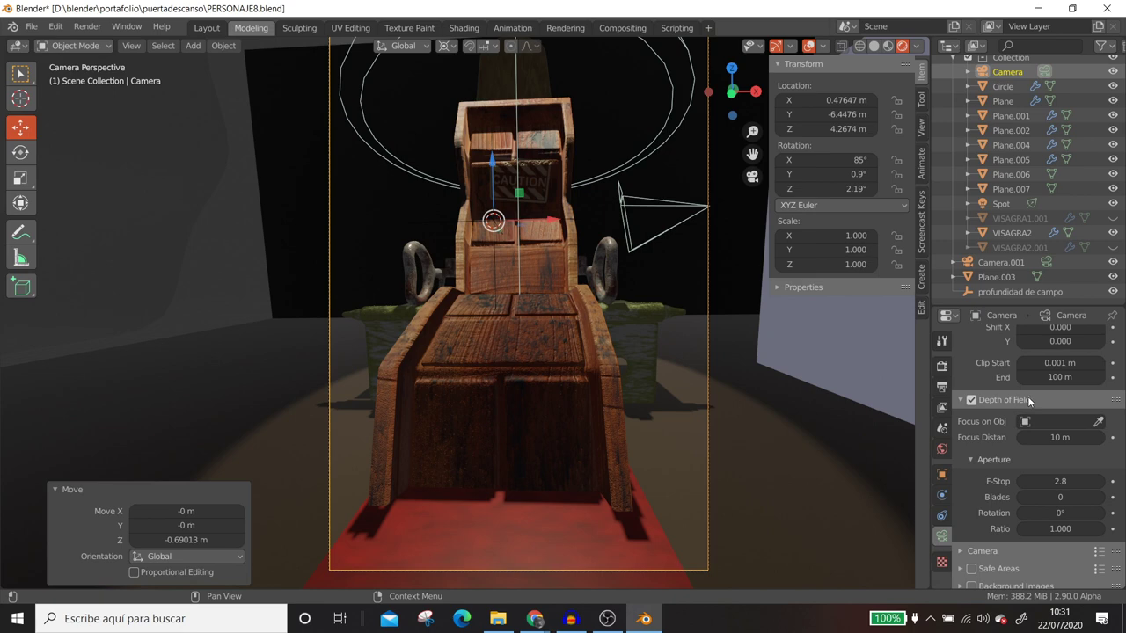
pyautogui.click(1060, 422)
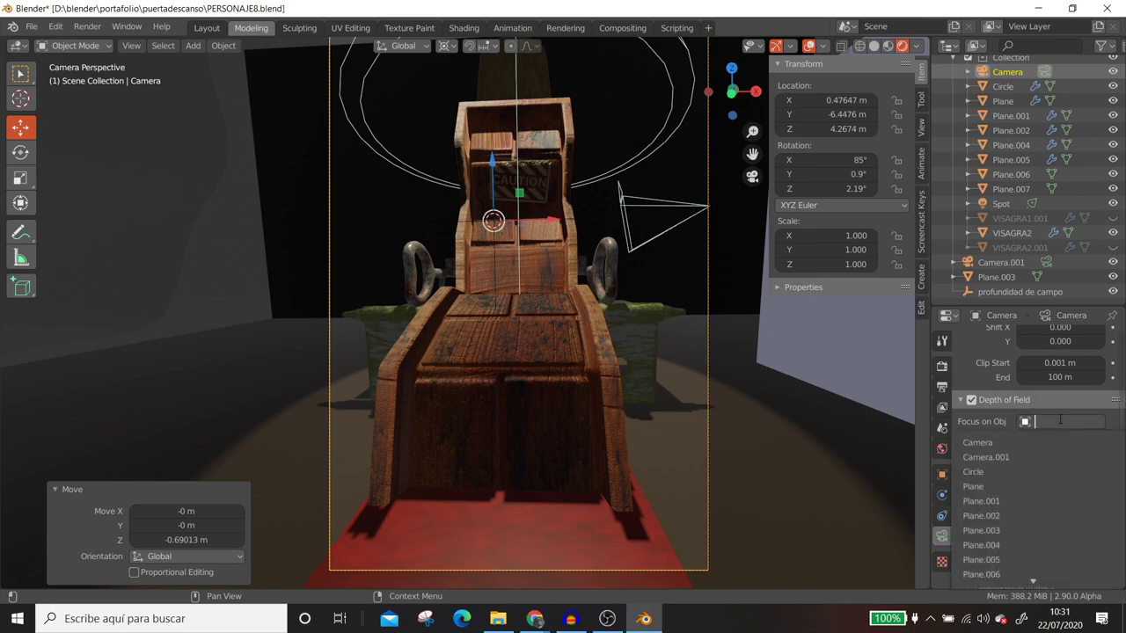
pyautogui.scroll(-3, 1012, 511)
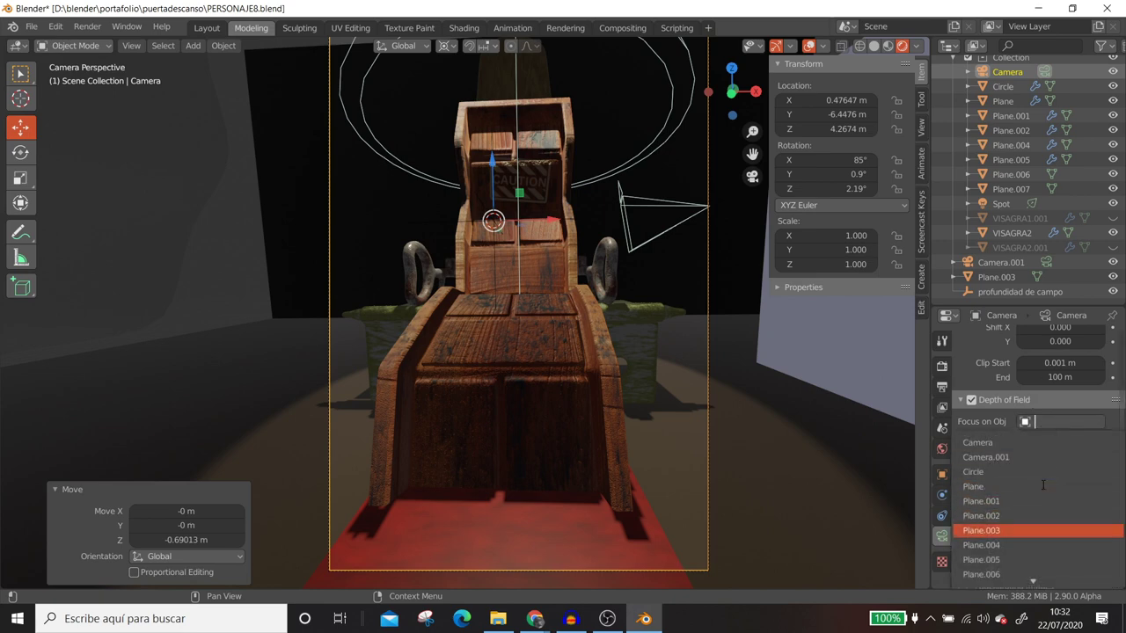
pyautogui.click(994, 530)
pyautogui.scroll(-2, 600, 247)
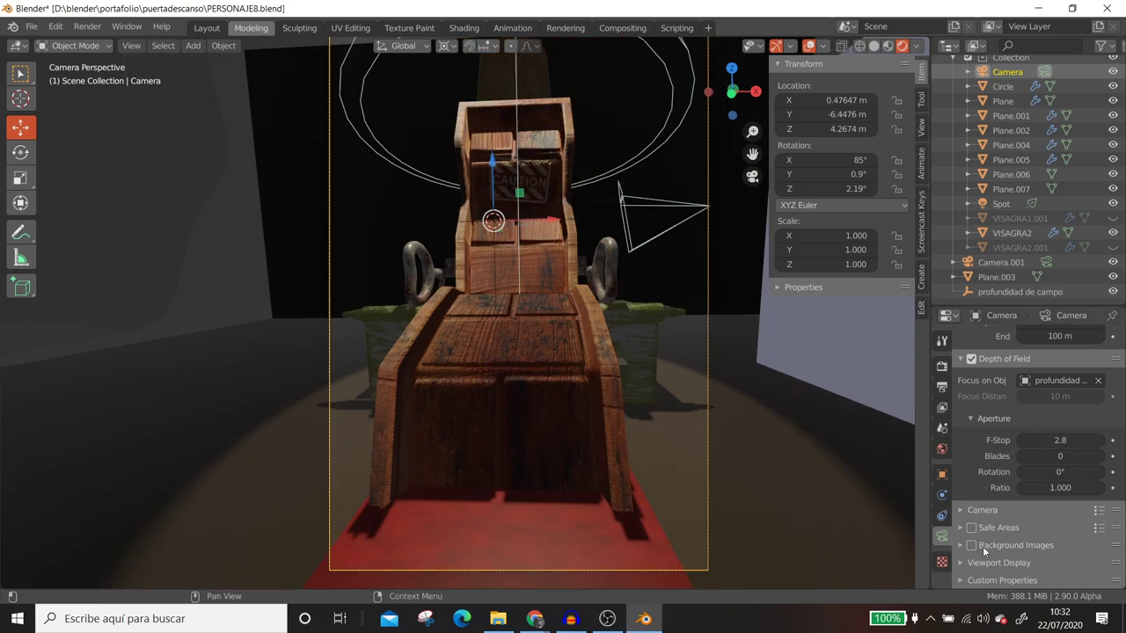
pyautogui.moveTo(1060, 440)
pyautogui.moveTo(1062, 440)
pyautogui.mouseDown()
pyautogui.moveTo(1021, 440)
pyautogui.moveTo(1064, 440)
pyautogui.mouseUp()
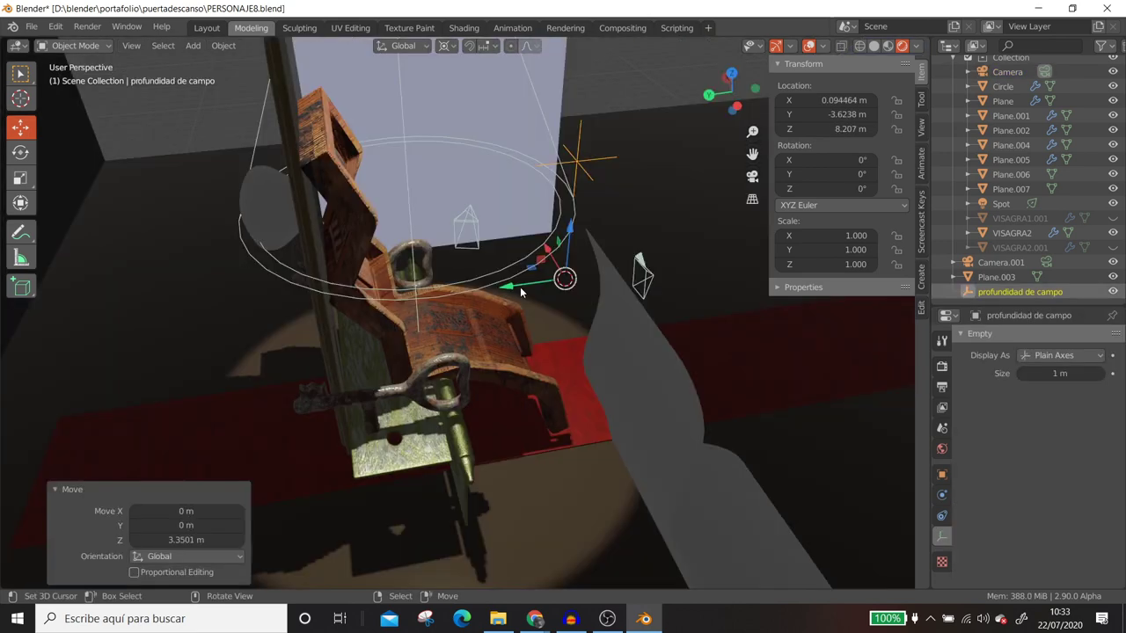
# Step: Raise the profundidad de campo empty to Z 8.207 m and push it back to Y 1.5464 m
pyautogui.moveTo(563, 277)
pyautogui.mouseDown()
pyautogui.moveTo(322, 246)
pyautogui.moveTo(322, 140)
pyautogui.mouseUp()
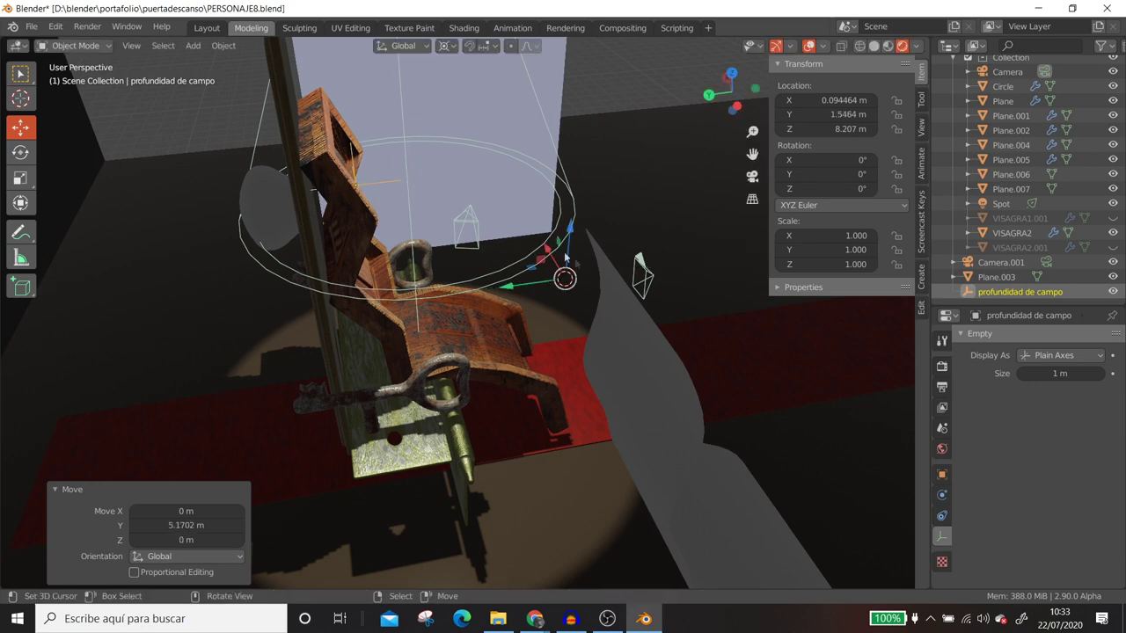
pyautogui.moveTo(343, 176)
pyautogui.mouseDown(button='middle')
pyautogui.moveTo(645, 315)
pyautogui.moveTo(636, 304)
pyautogui.mouseUp(button='middle')
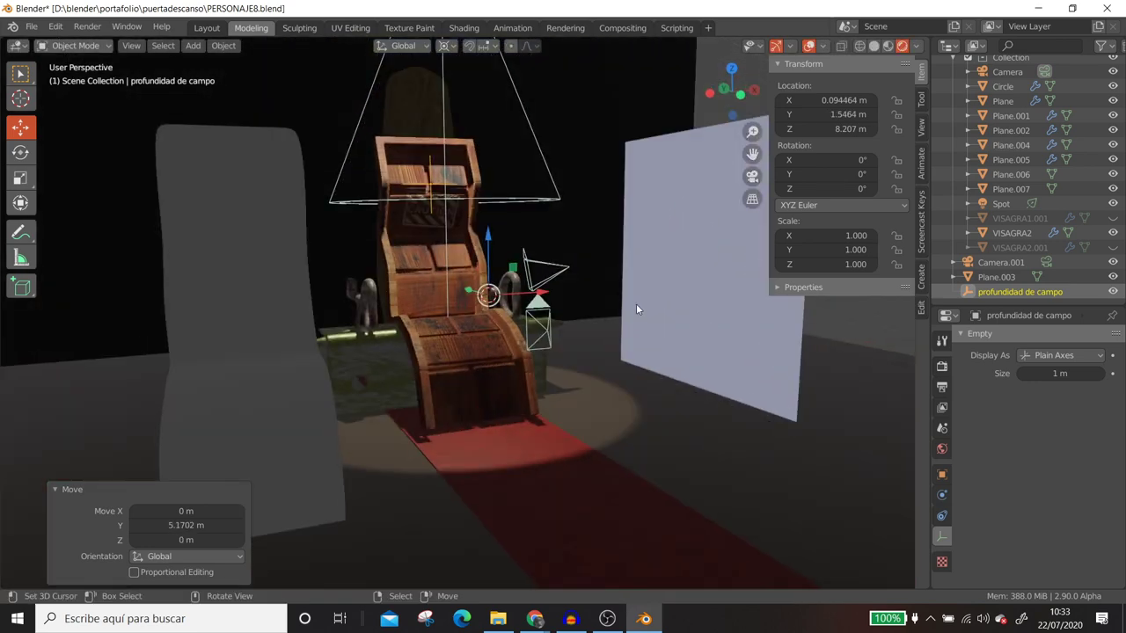
# Step: Select the camera and set its aperture F-Stop to 0.1
pyautogui.press('KP_0')
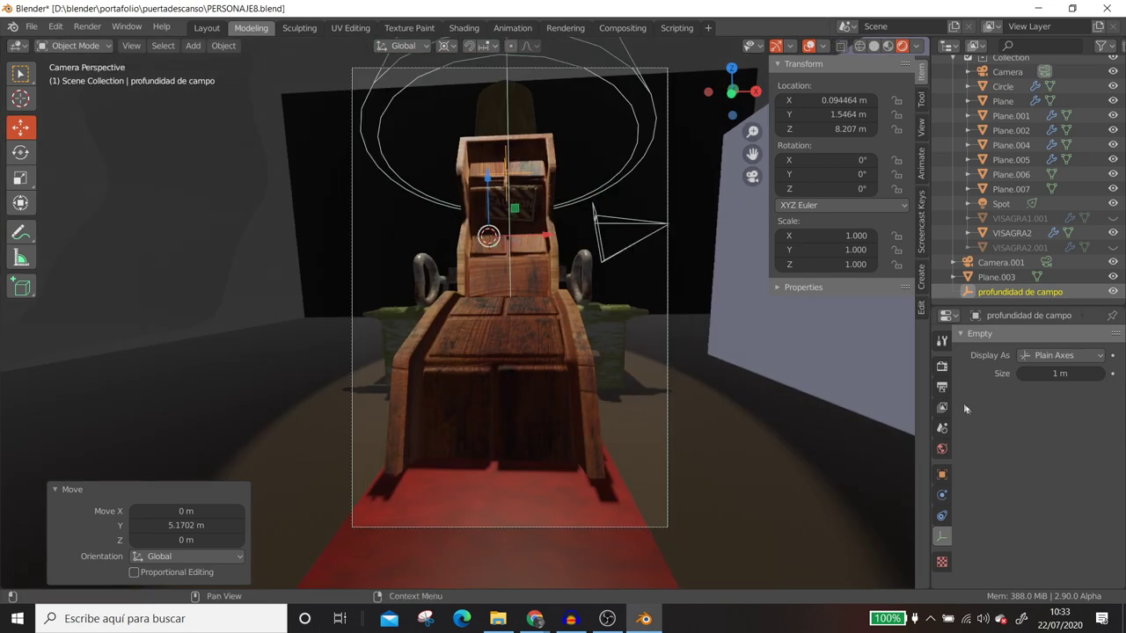
pyautogui.click(663, 320)
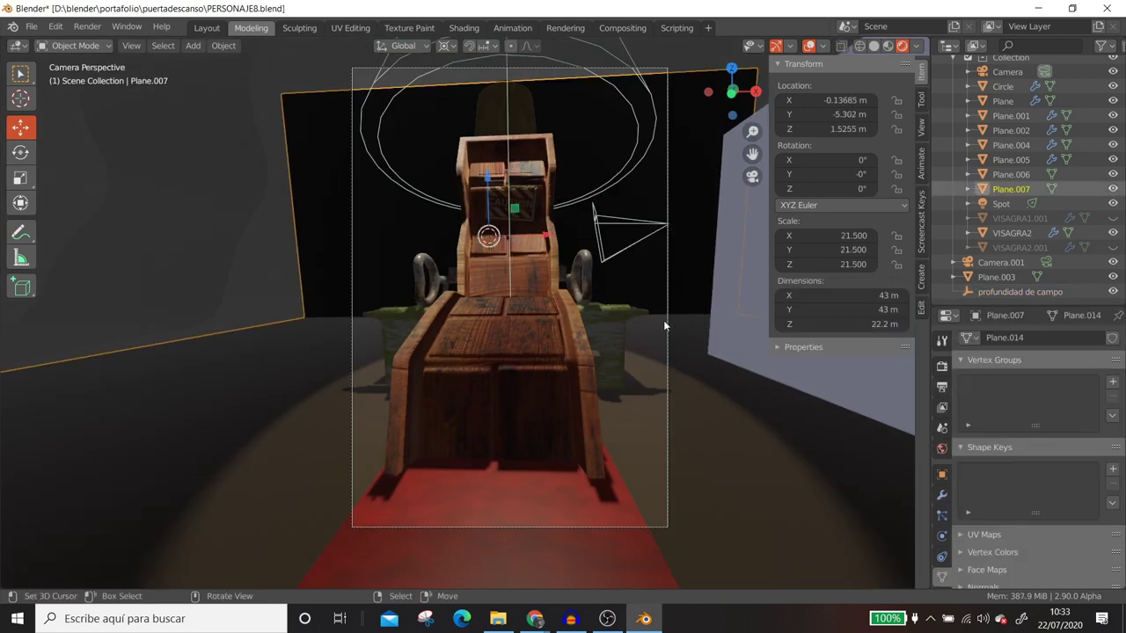
pyautogui.click(667, 322)
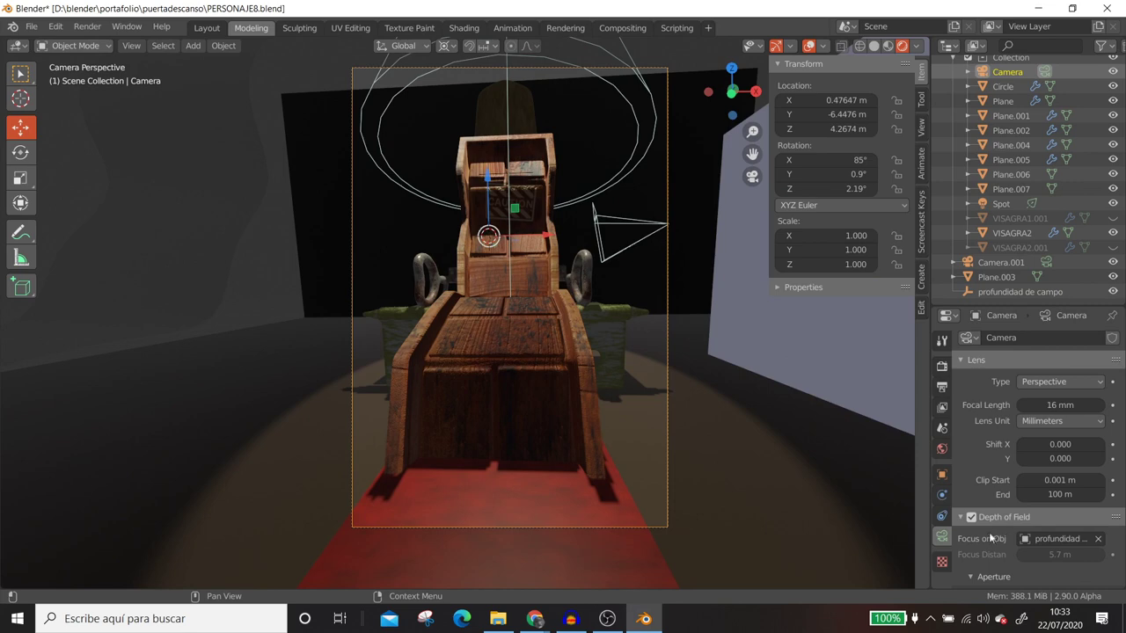
pyautogui.scroll(-2, 991, 531)
pyautogui.scroll(-1, 990, 531)
pyautogui.scroll(-2, 994, 493)
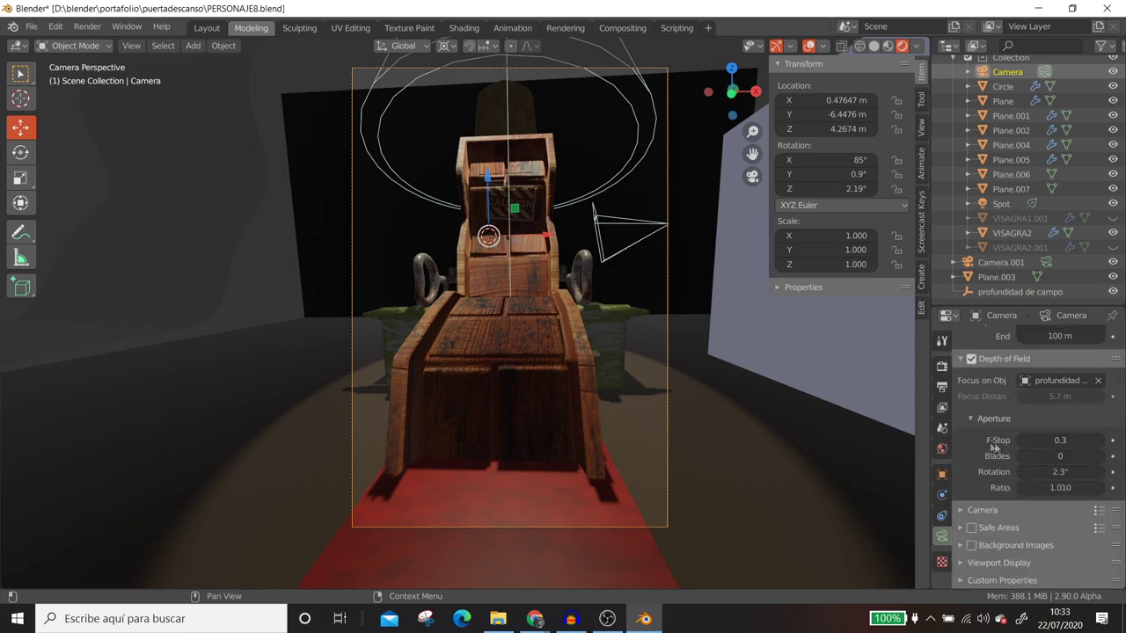
pyautogui.moveTo(1060, 440)
pyautogui.mouseDown()
pyautogui.moveTo(1091, 440)
pyautogui.moveTo(1024, 440)
pyautogui.moveTo(1065, 440)
pyautogui.mouseUp()
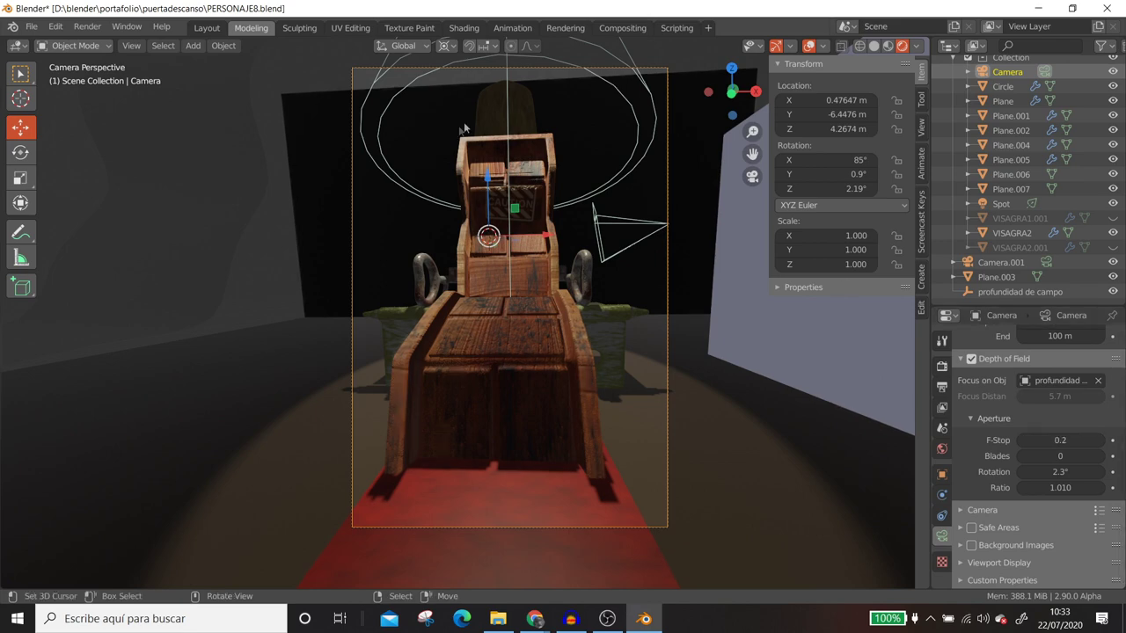
# Step: Set aperture rotation to -46.3° and ratio to 1.498, then select the focus empty
pyautogui.scroll(2, 482, 367)
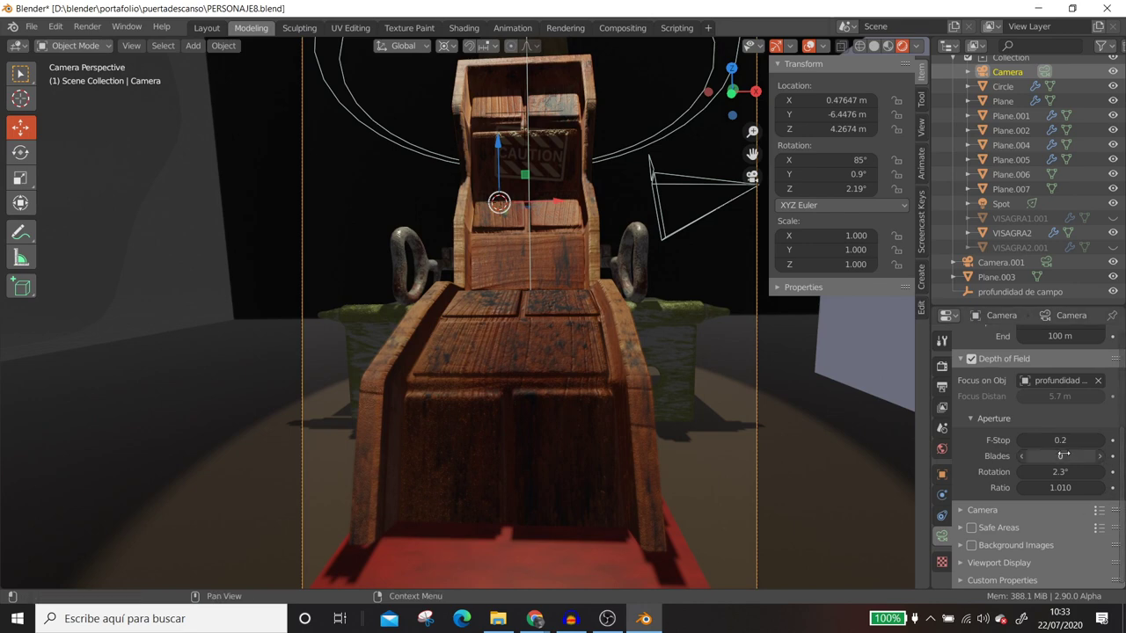
pyautogui.moveTo(1063, 456); pyautogui.dragTo(1038, 456)
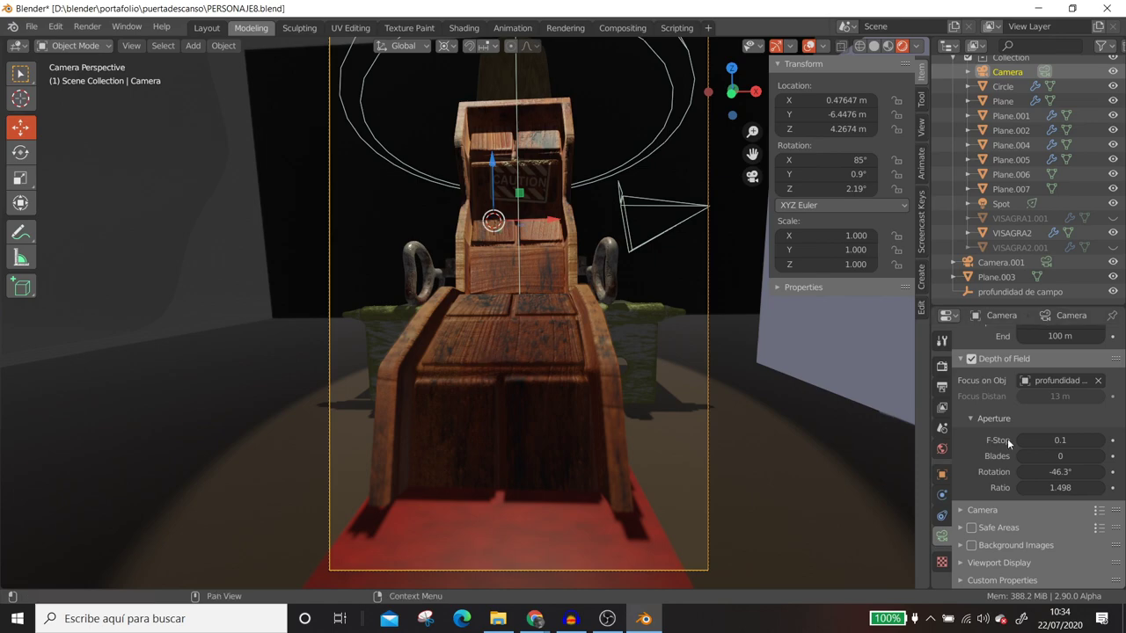
pyautogui.moveTo(545, 302)
pyautogui.mouseDown(button='middle')
pyautogui.moveTo(645, 315)
pyautogui.moveTo(613, 314)
pyautogui.moveTo(458, 226)
pyautogui.moveTo(443, 283)
pyautogui.moveTo(421, 301)
pyautogui.mouseUp(button='middle')
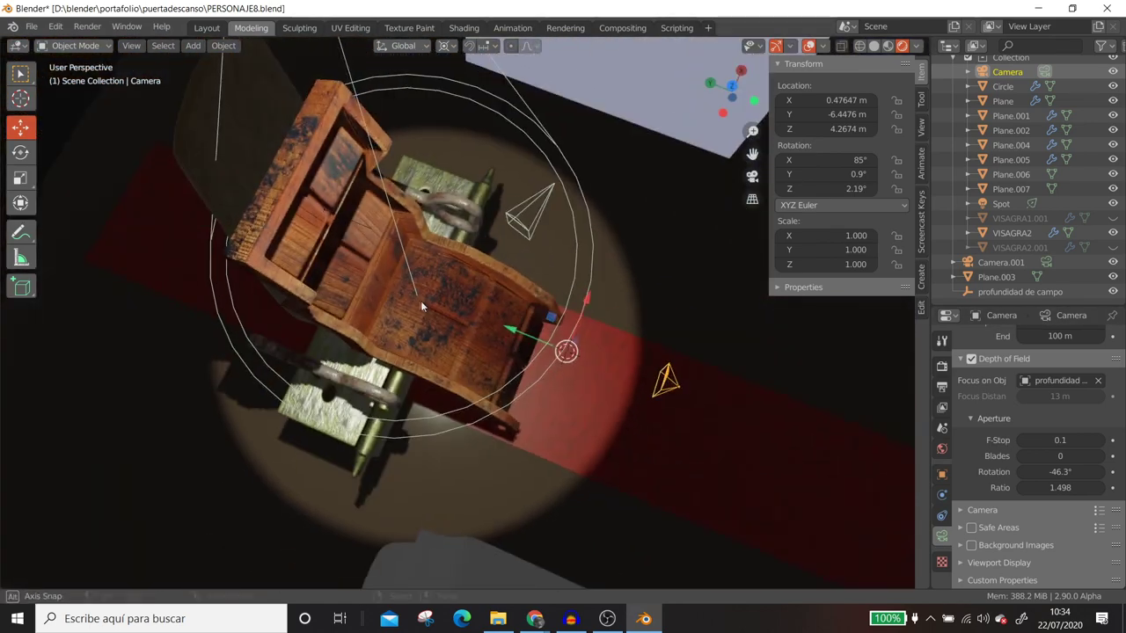
pyautogui.click(363, 220)
pyautogui.moveTo(541, 285)
pyautogui.mouseDown(button='middle')
pyautogui.moveTo(480, 289)
pyautogui.moveTo(431, 211)
pyautogui.mouseUp(button='middle')
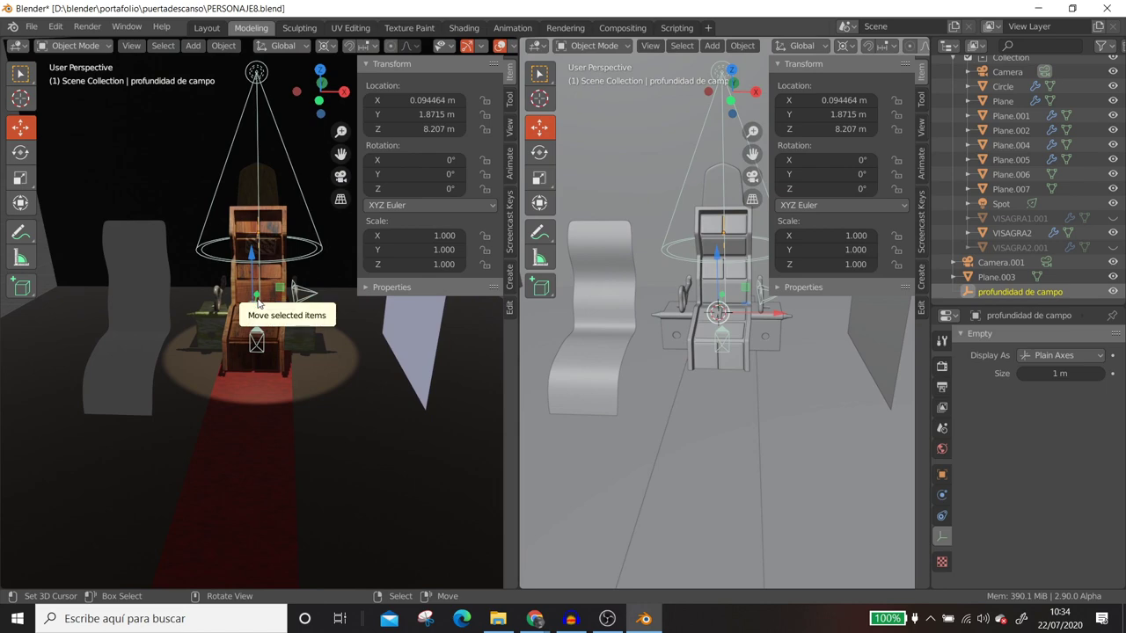
# Step: Show the camera shot in the left viewport without the transform panel, then open the Add menu for a light
pyautogui.press('KP_0')
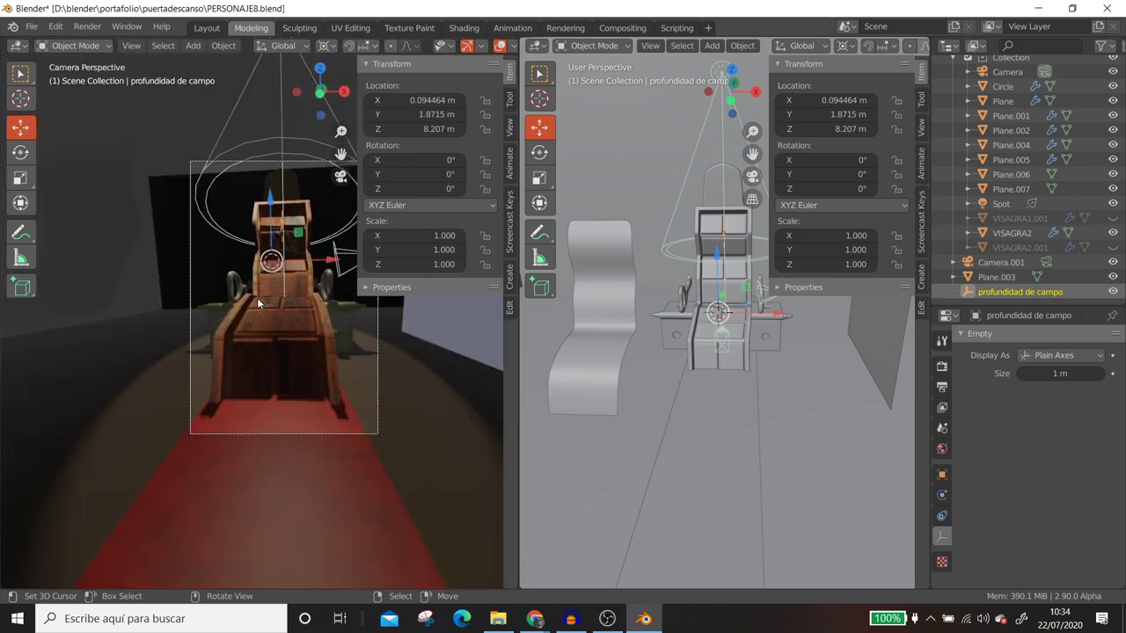
pyautogui.click(364, 65)
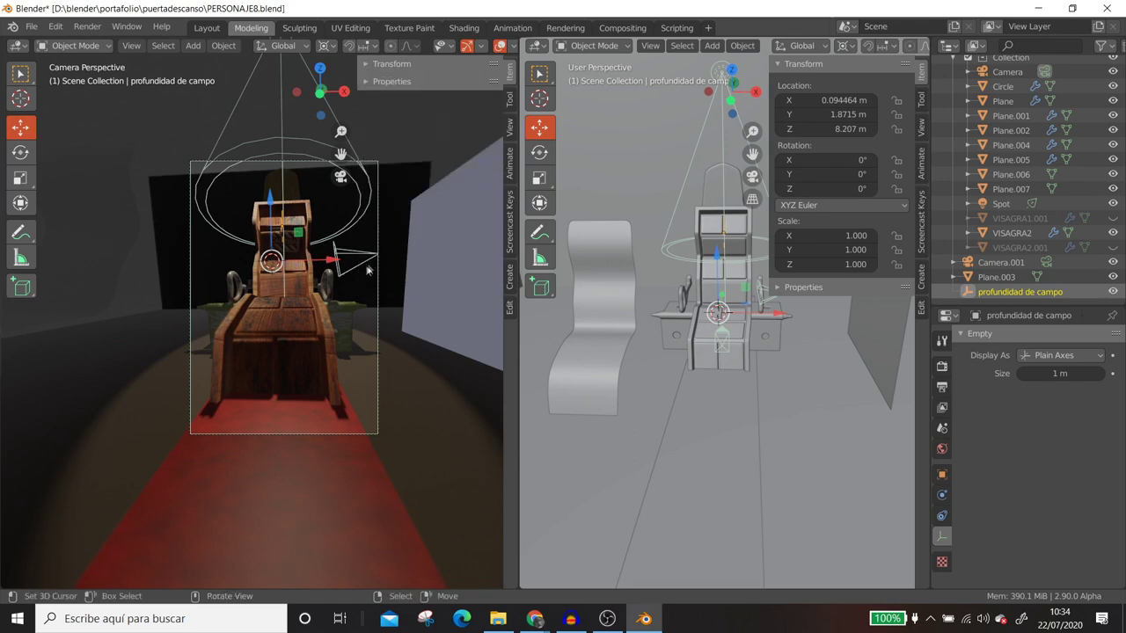
pyautogui.scroll(3, 367, 270)
pyautogui.keyDown('shift'); pyautogui.moveTo(394, 286); pyautogui.dragTo(361, 319, button='middle'); pyautogui.keyUp('shift')
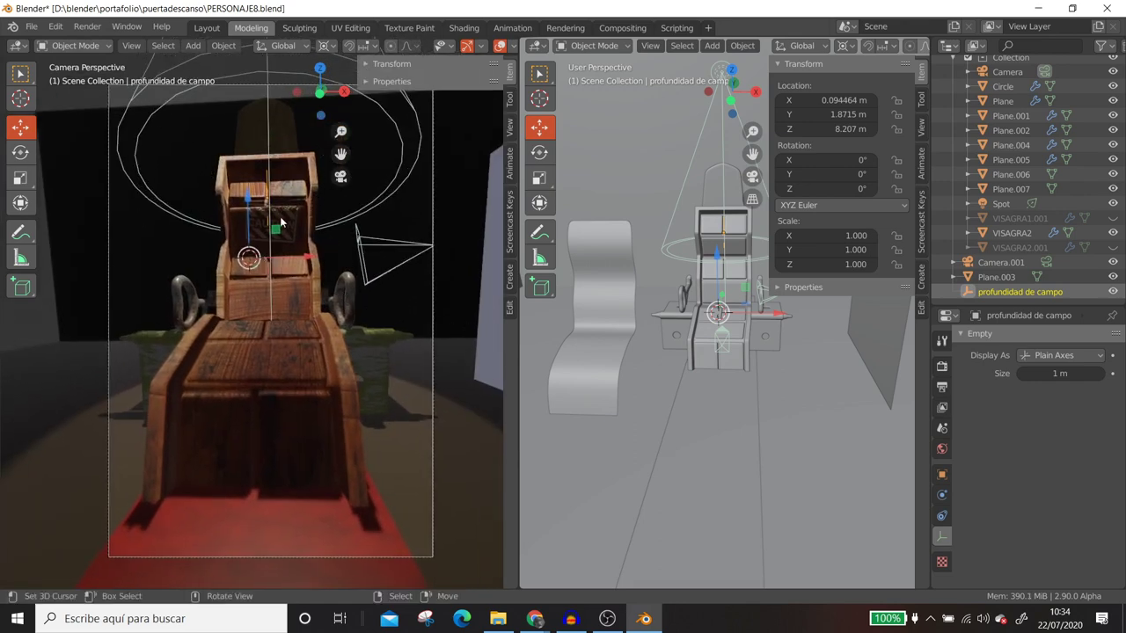
pyautogui.scroll(-1, 280, 220)
pyautogui.scroll(-1, 316, 211)
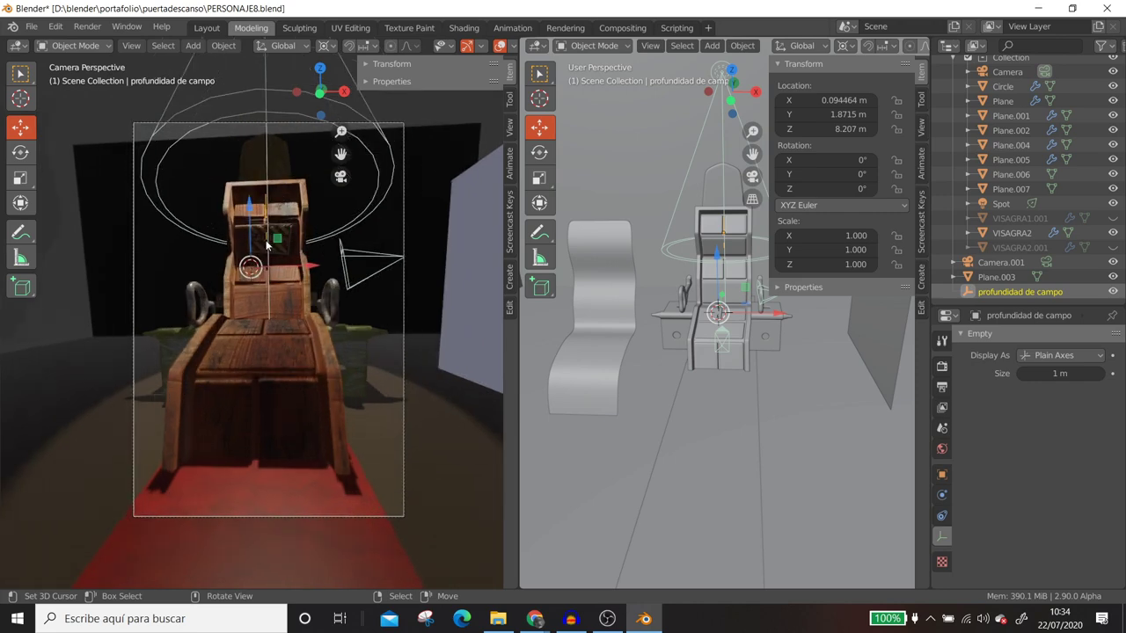
pyautogui.hotkey('shift', 'a')
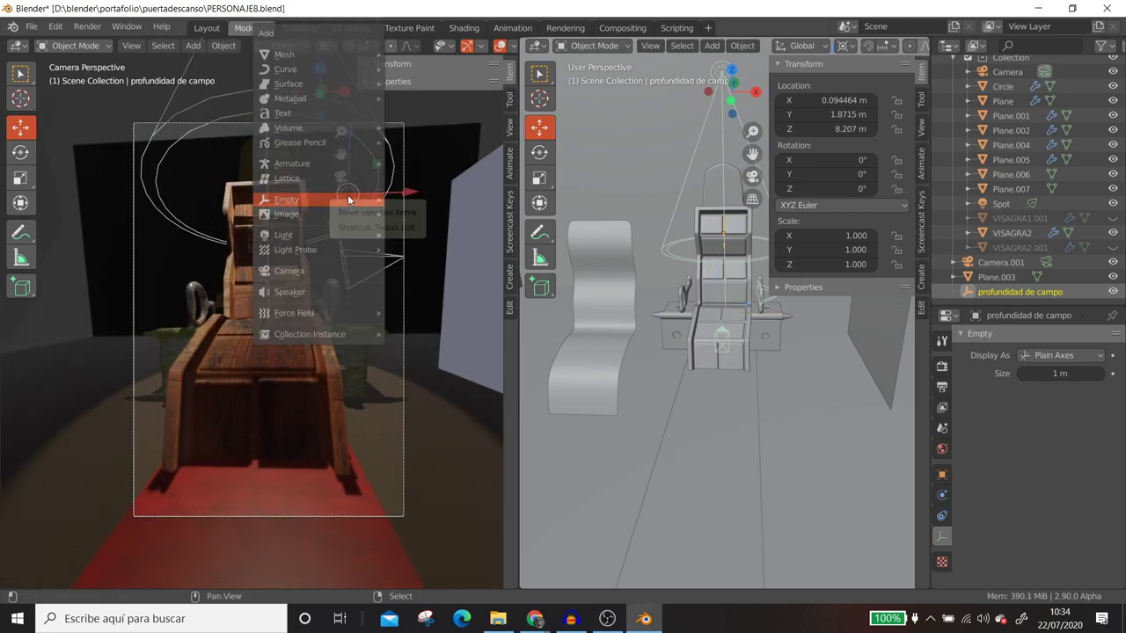
# Step: Add a point light and raise its power to 249.1 W
pyautogui.moveTo(316, 235)
pyautogui.click(428, 236)
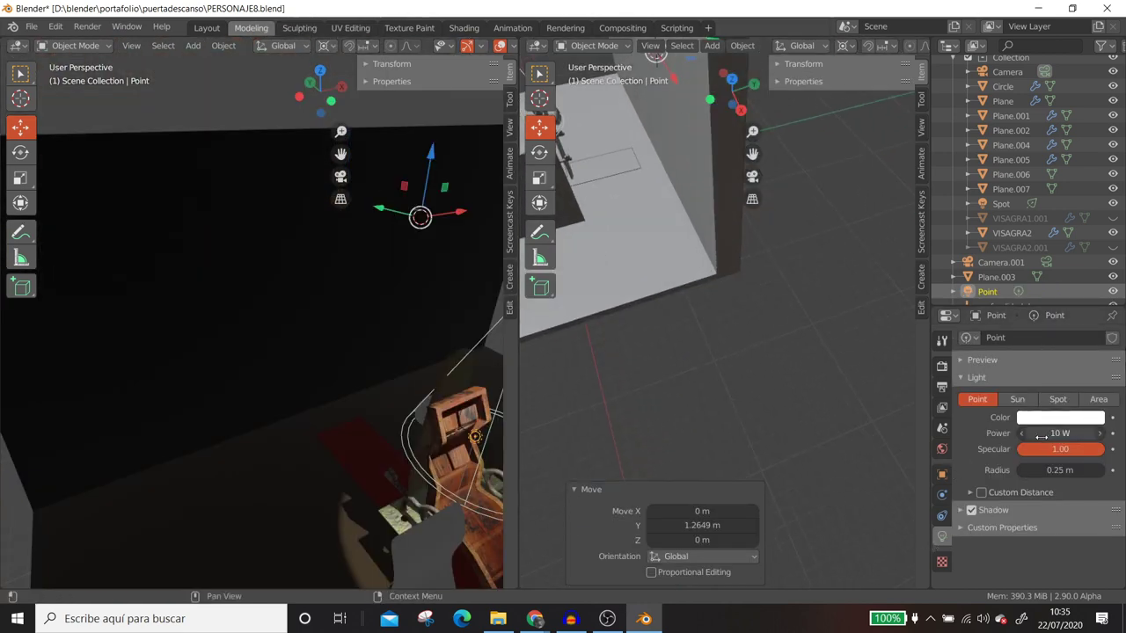
pyautogui.moveTo(1060, 433); pyautogui.dragTo(1100, 433)
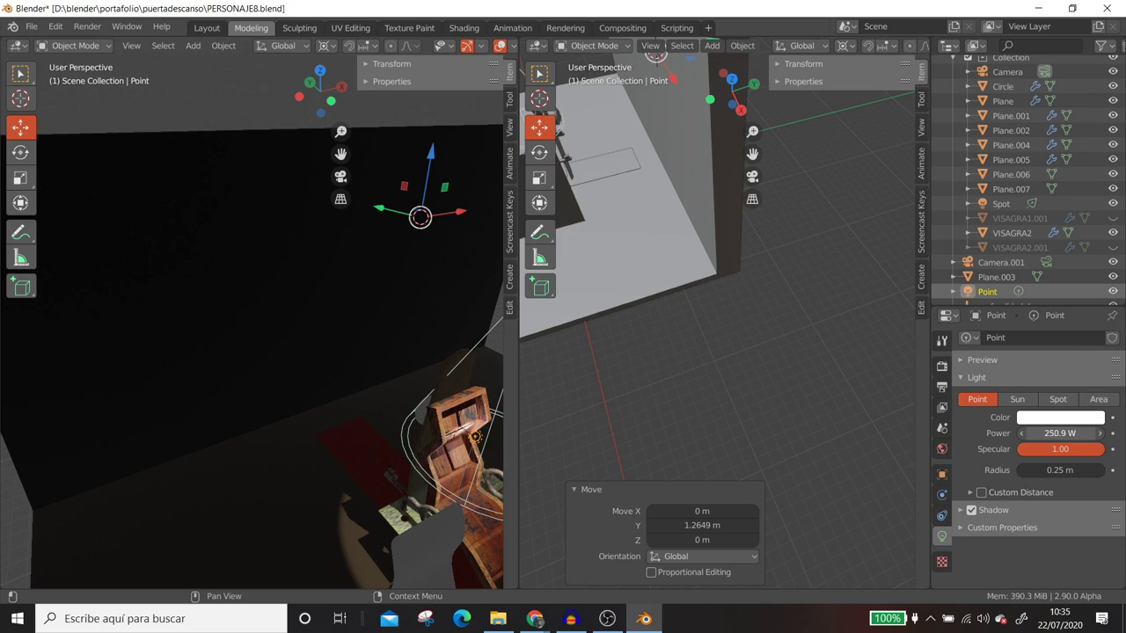
pyautogui.scroll(-1, 388, 398)
# Step: Frame the chair through the scene camera and widen the left view
pyautogui.press('KP_0')
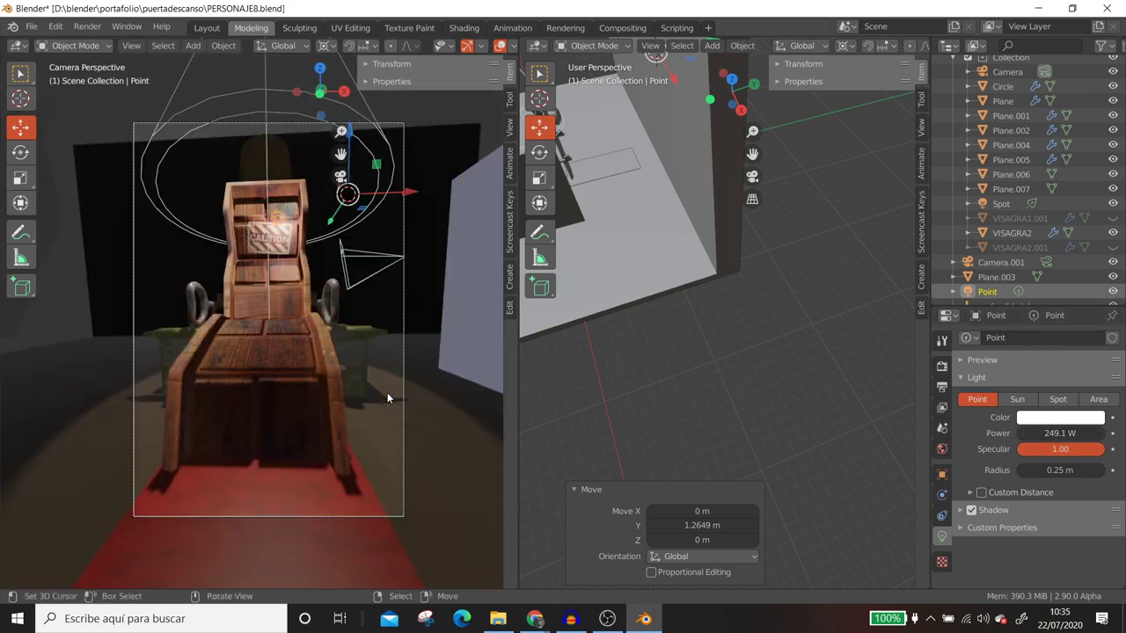
pyautogui.keyDown('shift'); pyautogui.moveTo(387, 392); pyautogui.dragTo(249, 324, button='middle'); pyautogui.keyUp('shift')
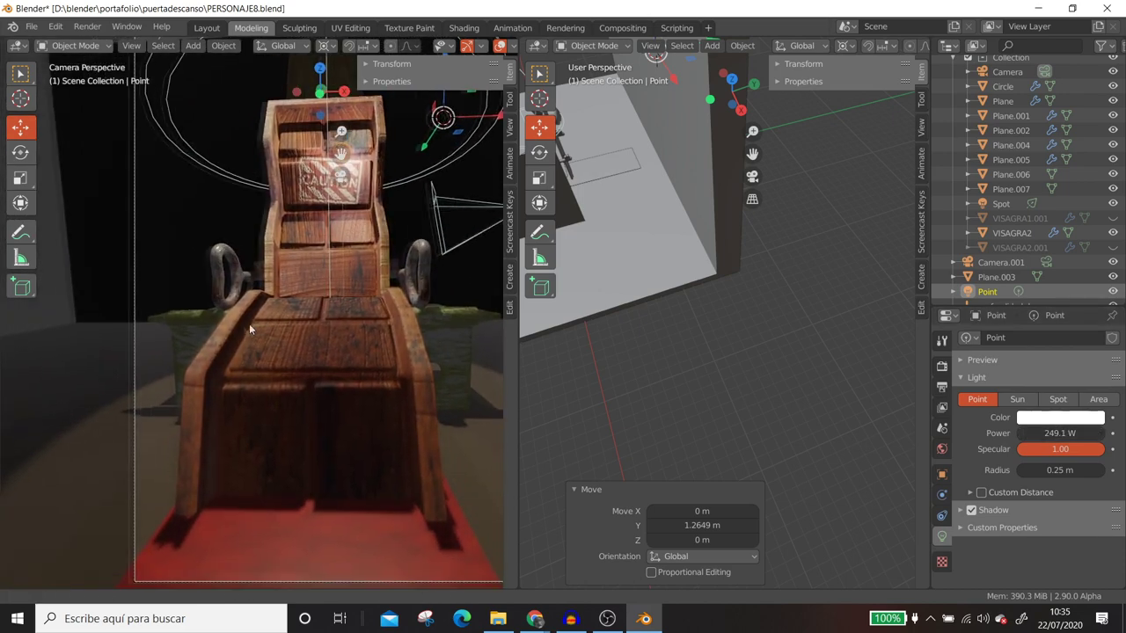
pyautogui.scroll(2, 238, 327)
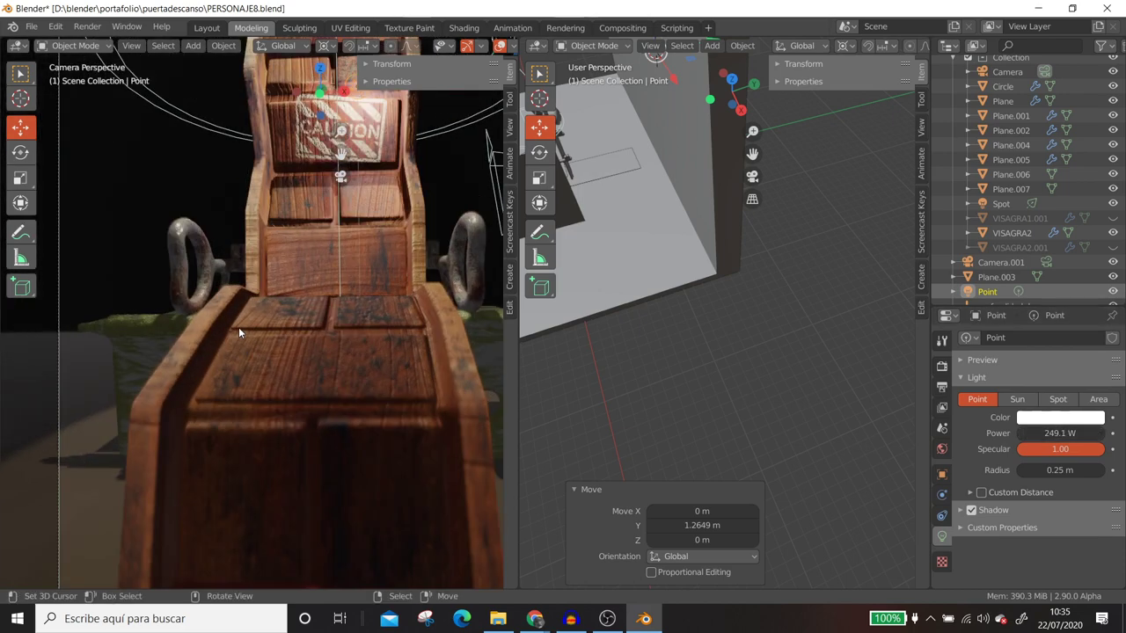
pyautogui.scroll(-1, 268, 285)
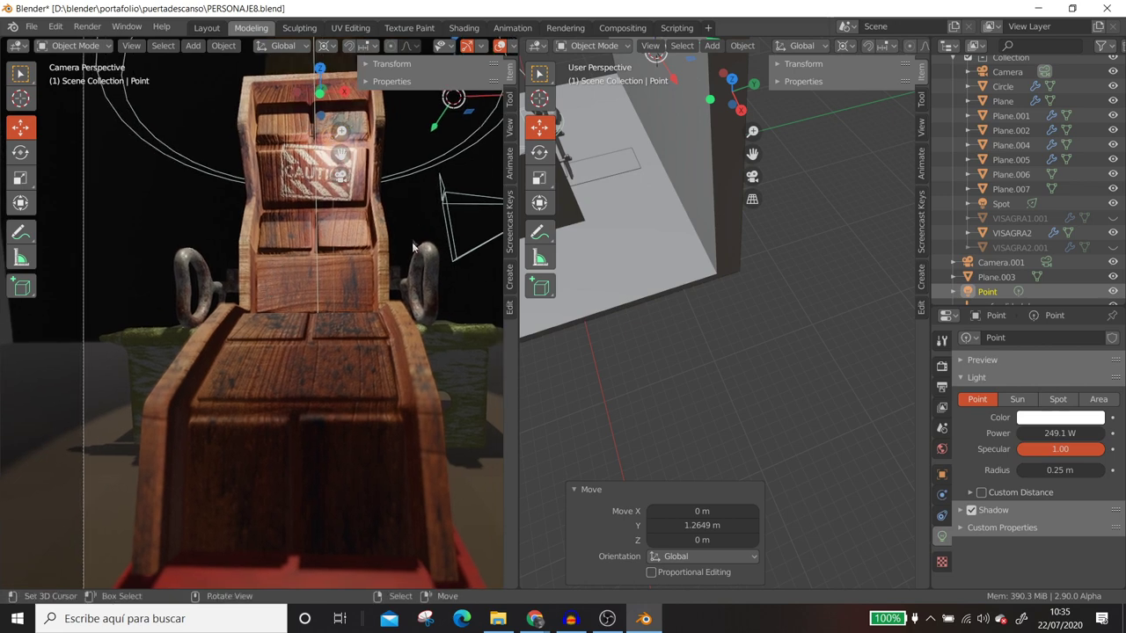
pyautogui.moveTo(519, 347); pyautogui.dragTo(647, 347)
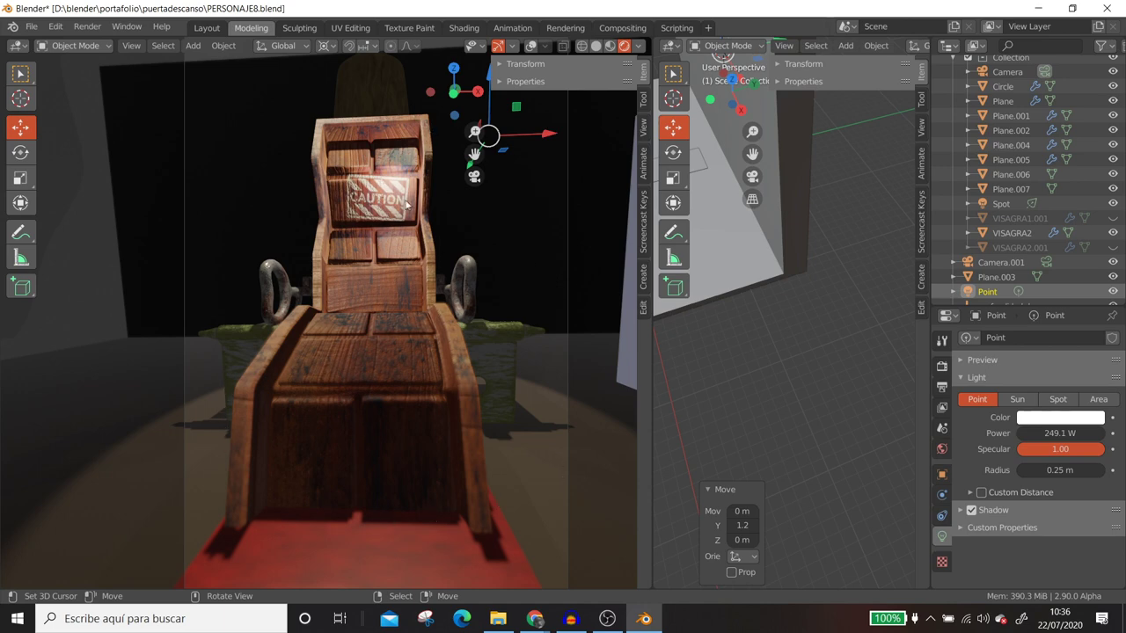
# Step: Move the profundidad de campo empty -4.5 m along the Y axis
pyautogui.moveTo(845, 234)
pyautogui.mouseDown(button='middle')
pyautogui.moveTo(857, 332)
pyautogui.moveTo(777, 331)
pyautogui.mouseUp(button='middle')
pyautogui.click(778, 331)
pyautogui.scroll(-2, 778, 331)
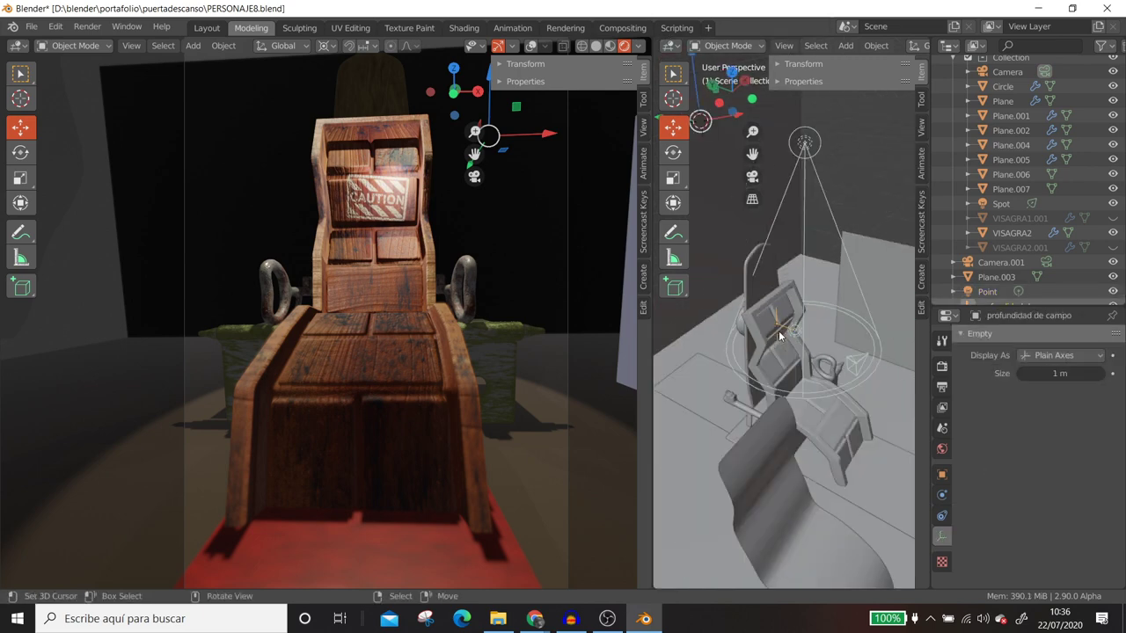
pyautogui.click(866, 48)
pyautogui.scroll(-3, 866, 48)
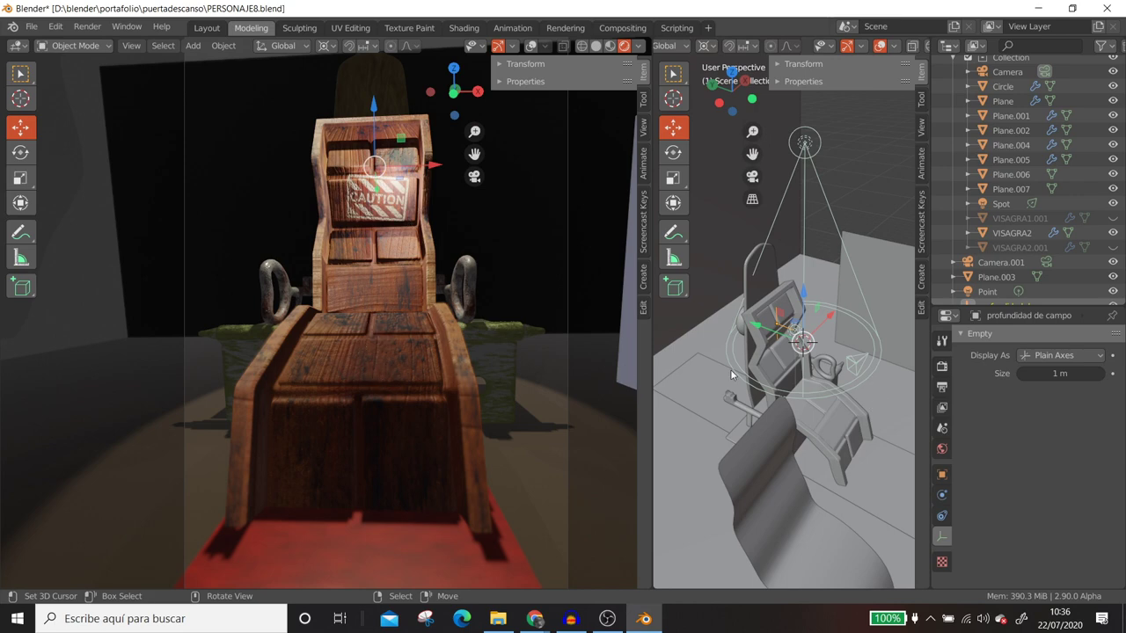
pyautogui.moveTo(762, 333)
pyautogui.mouseDown()
pyautogui.moveTo(839, 341)
pyautogui.moveTo(861, 359)
pyautogui.moveTo(766, 295)
pyautogui.moveTo(699, 297)
pyautogui.moveTo(714, 255)
pyautogui.moveTo(885, 323)
pyautogui.moveTo(823, 339)
pyautogui.moveTo(774, 275)
pyautogui.moveTo(793, 329)
pyautogui.moveTo(893, 342)
pyautogui.moveTo(846, 349)
pyautogui.mouseUp()
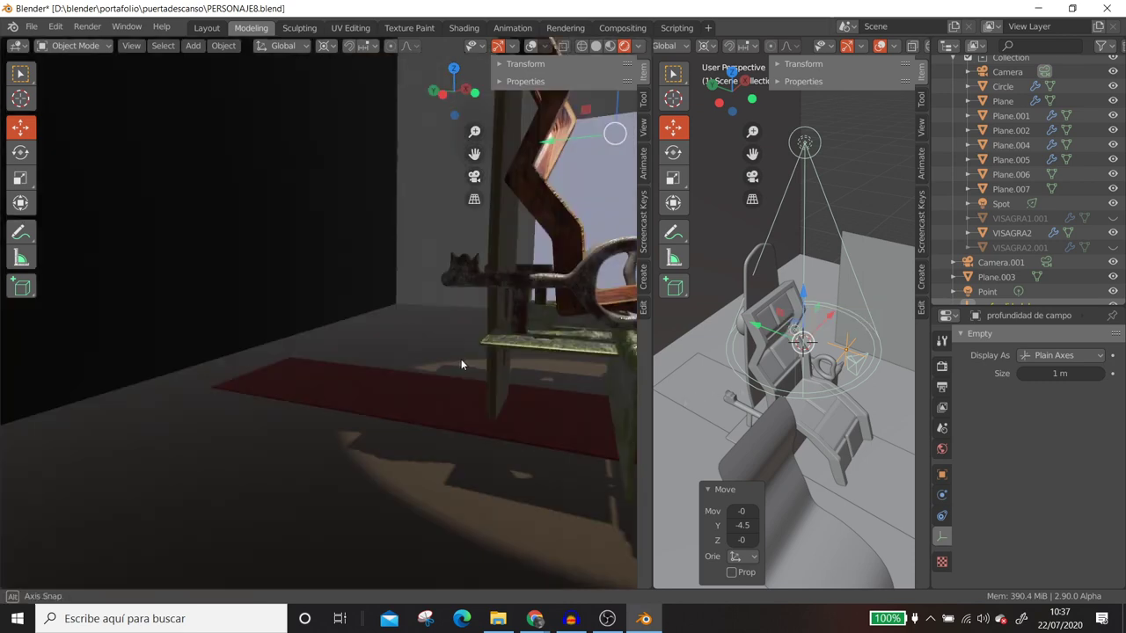
# Step: Orbit the left view and switch to the Layout workspace showing World settings
pyautogui.moveTo(461, 359)
pyautogui.mouseDown(button='middle')
pyautogui.moveTo(383, 365)
pyautogui.moveTo(466, 336)
pyautogui.moveTo(373, 363)
pyautogui.moveTo(434, 335)
pyautogui.mouseUp(button='middle')
pyautogui.scroll(3, 434, 335)
pyautogui.hotkey('ctrl', 'pageup')
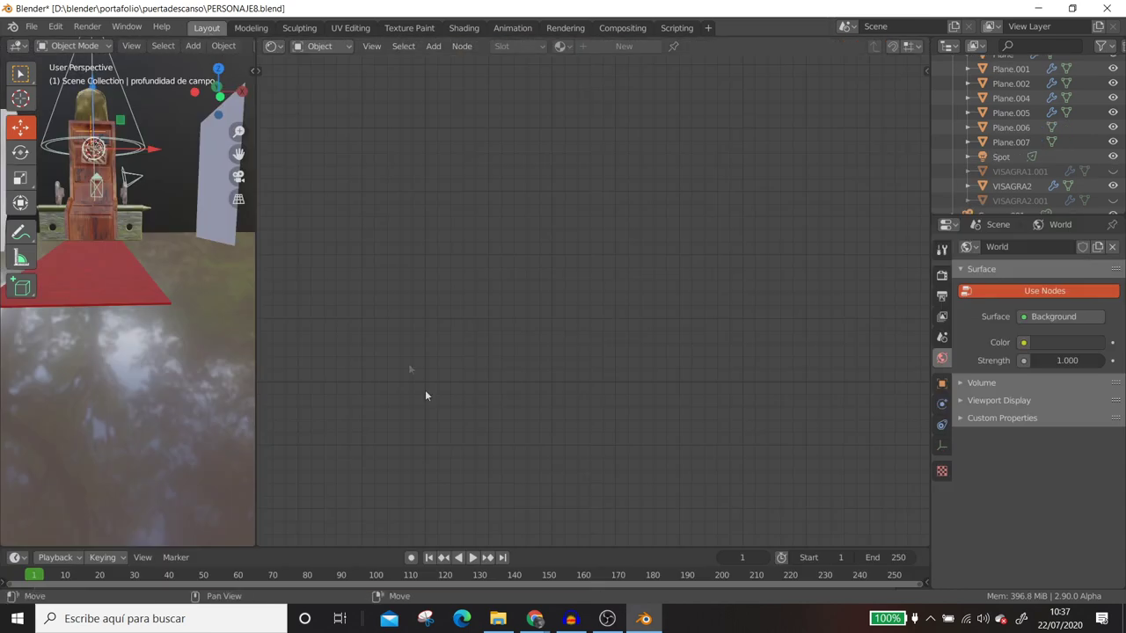
# Step: Widen the 3D view over the node editor and delete Plane.004
pyautogui.moveTo(256, 326); pyautogui.dragTo(915, 327)
pyautogui.press('Delete')
pyautogui.moveTo(563, 343)
pyautogui.mouseDown(button='middle')
pyautogui.moveTo(604, 328)
pyautogui.moveTo(626, 248)
pyautogui.moveTo(563, 297)
pyautogui.moveTo(669, 314)
pyautogui.mouseUp(button='middle')
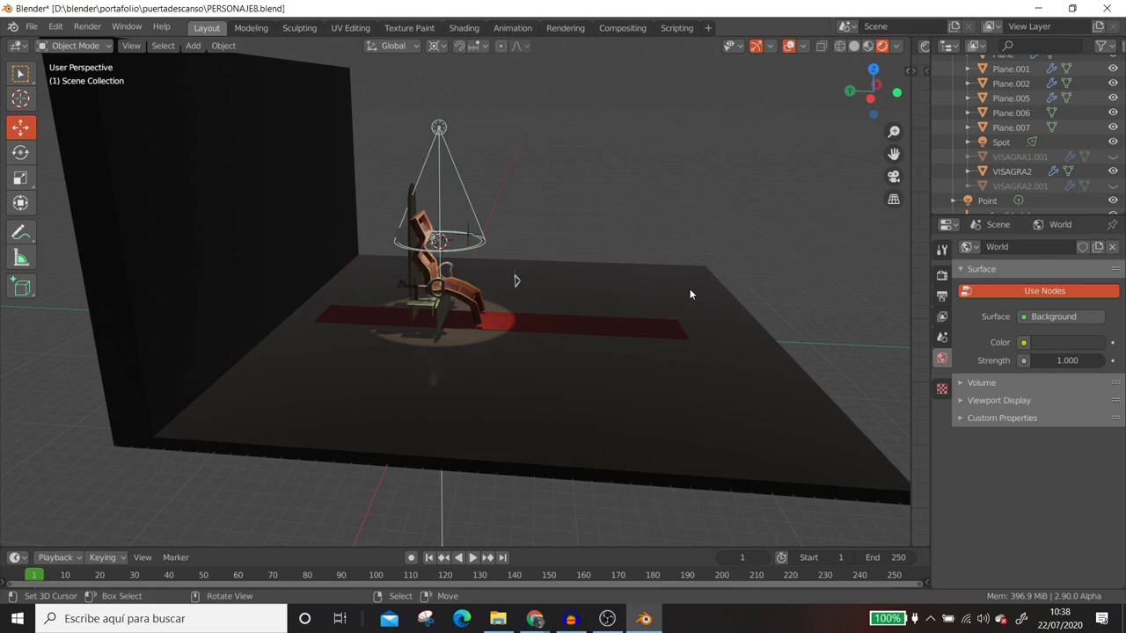
pyautogui.click(517, 280)
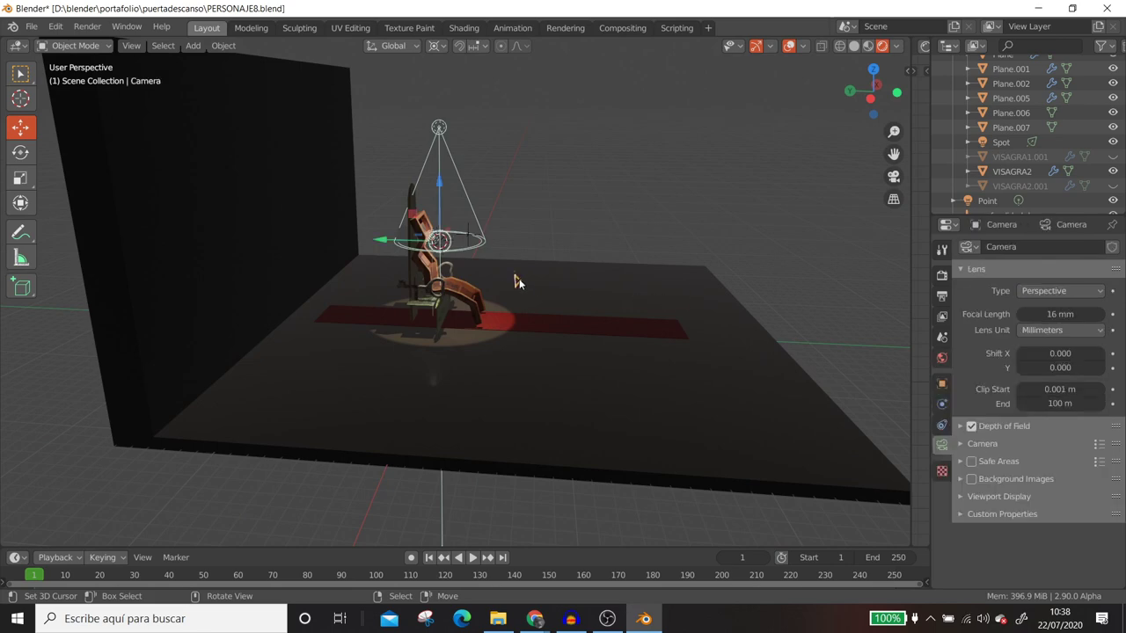
pyautogui.moveTo(526, 282)
pyautogui.mouseDown(button='middle')
pyautogui.moveTo(599, 303)
pyautogui.moveTo(587, 309)
pyautogui.moveTo(626, 261)
pyautogui.moveTo(600, 322)
pyautogui.moveTo(603, 254)
pyautogui.moveTo(664, 283)
pyautogui.moveTo(470, 173)
pyautogui.mouseUp(button='middle')
pyautogui.scroll(-3, 598, 302)
# Step: Move the profundidad de campo empty 2.8278 m along Y, then select the camera
pyautogui.click(471, 173)
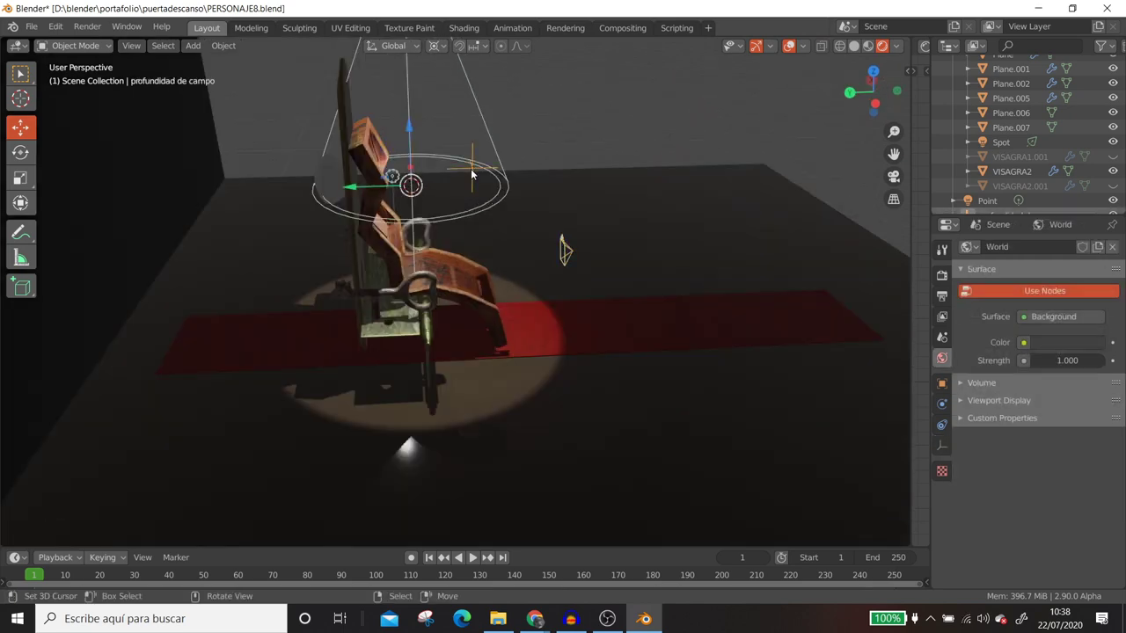
pyautogui.press('g')
pyautogui.press('y')
pyautogui.click(292, 185)
pyautogui.moveTo(485, 225)
pyautogui.mouseDown(button='middle')
pyautogui.moveTo(593, 284)
pyautogui.moveTo(609, 263)
pyautogui.moveTo(588, 284)
pyautogui.moveTo(560, 285)
pyautogui.mouseUp(button='middle')
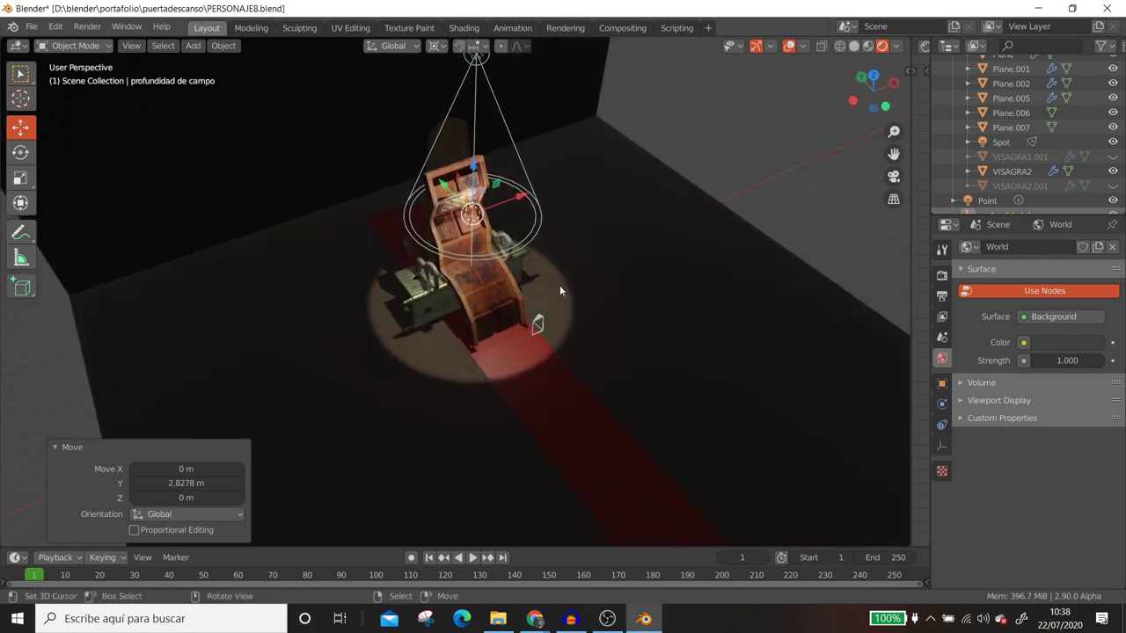
pyautogui.click(538, 326)
pyautogui.click(942, 446)
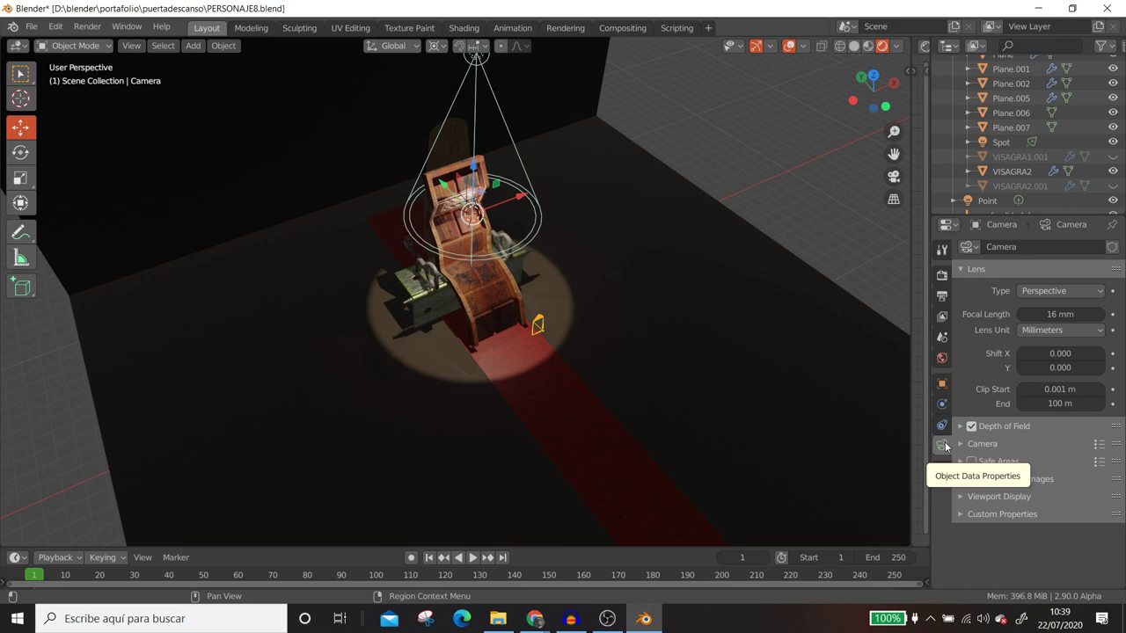
# Step: Add a Track To constraint to the camera targeting the profundidad de campo empty
pyautogui.click(941, 426)
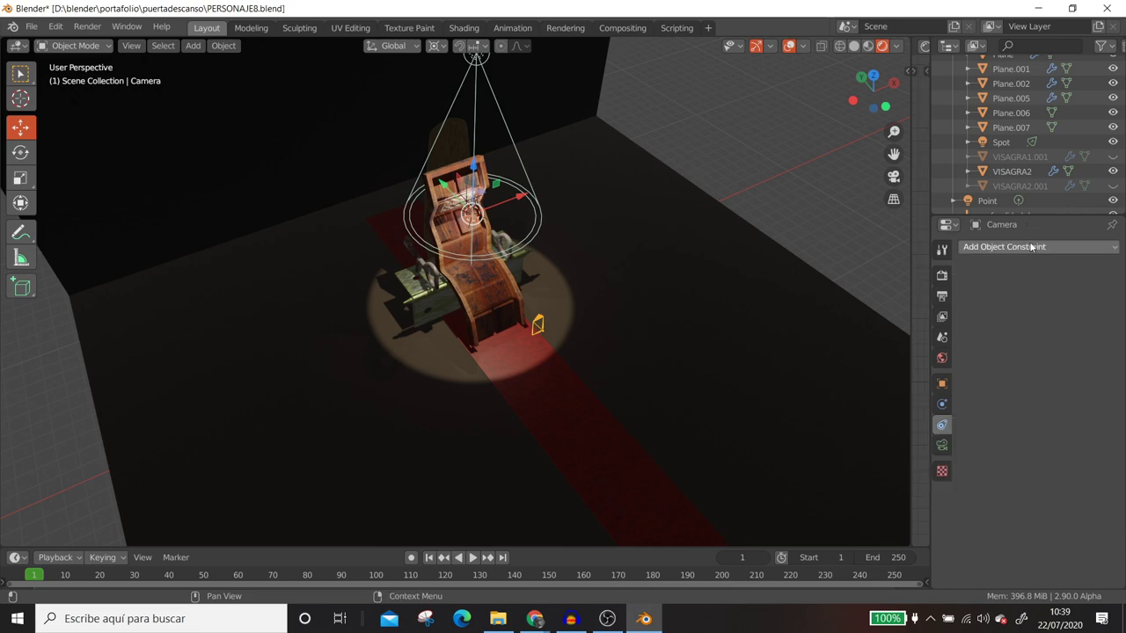
pyautogui.click(1006, 248)
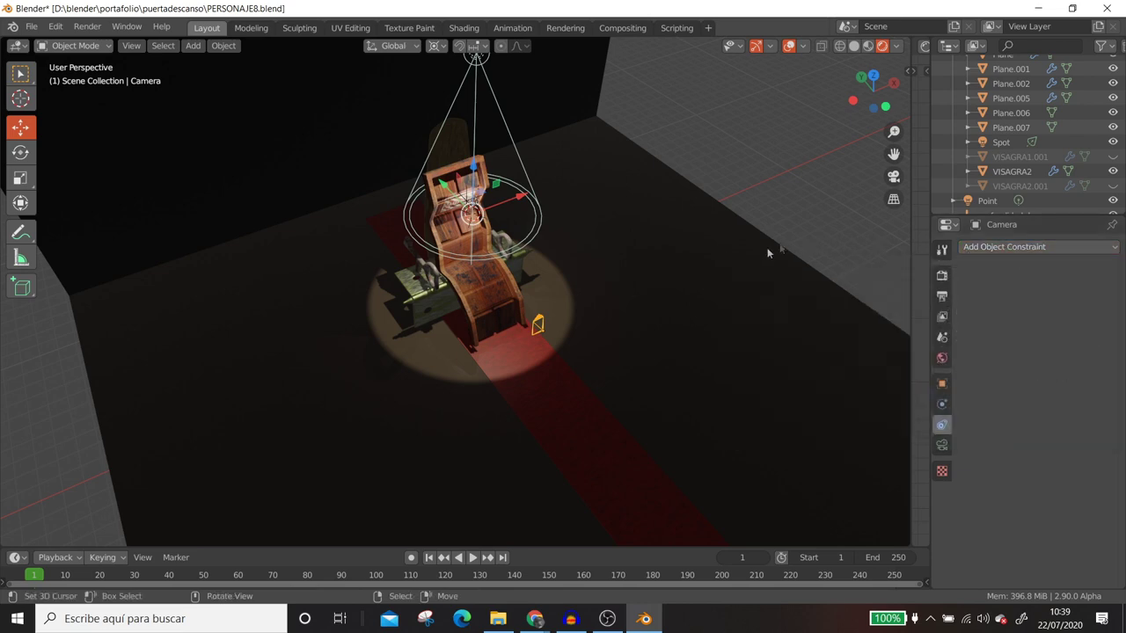
pyautogui.click(1010, 250)
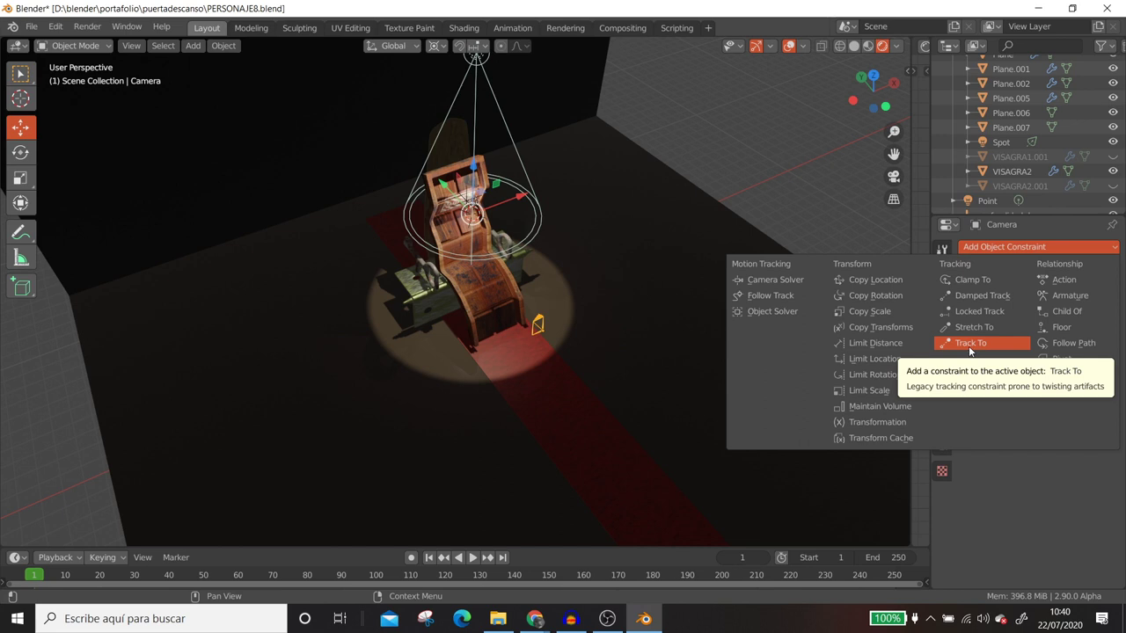
pyautogui.click(969, 346)
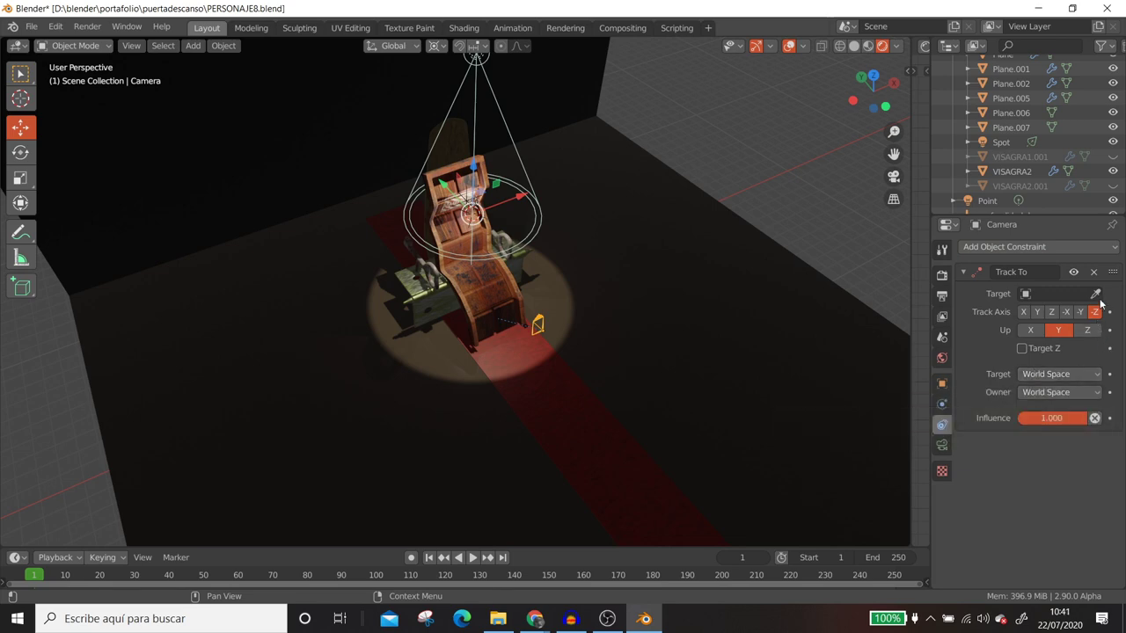
pyautogui.moveTo(582, 285); pyautogui.dragTo(531, 129, button='middle')
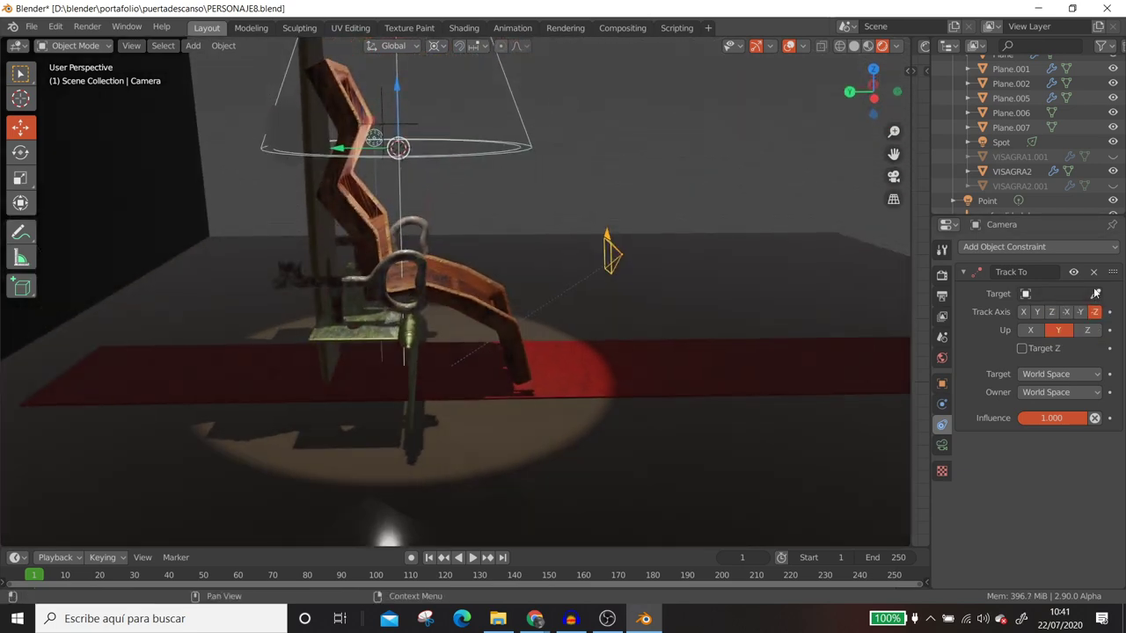
pyautogui.click(1095, 293)
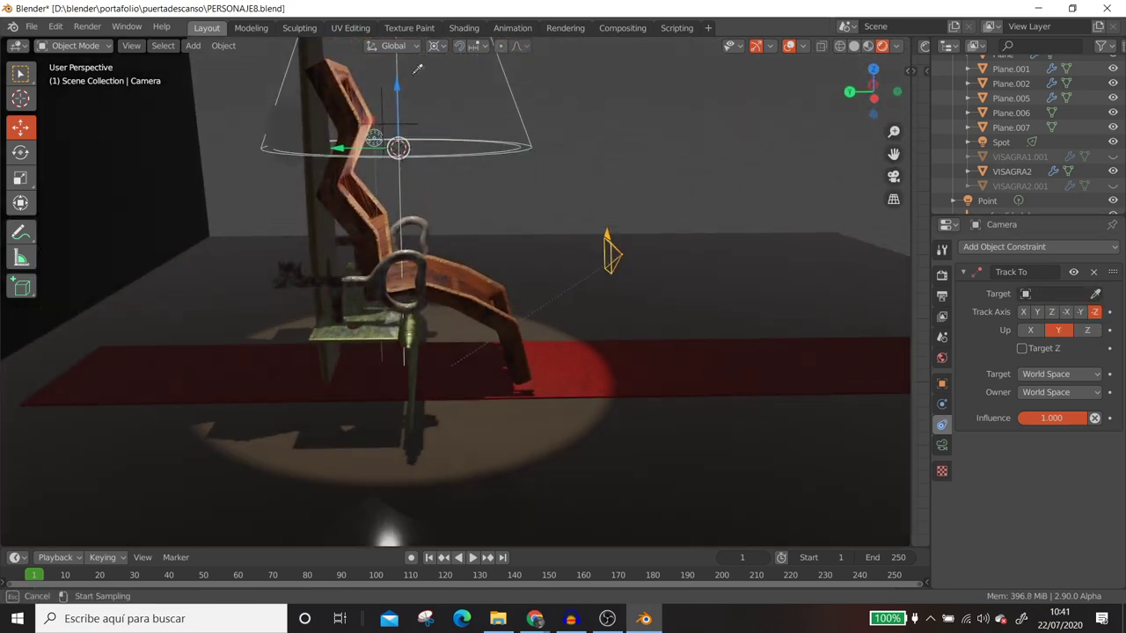
pyautogui.click(394, 117)
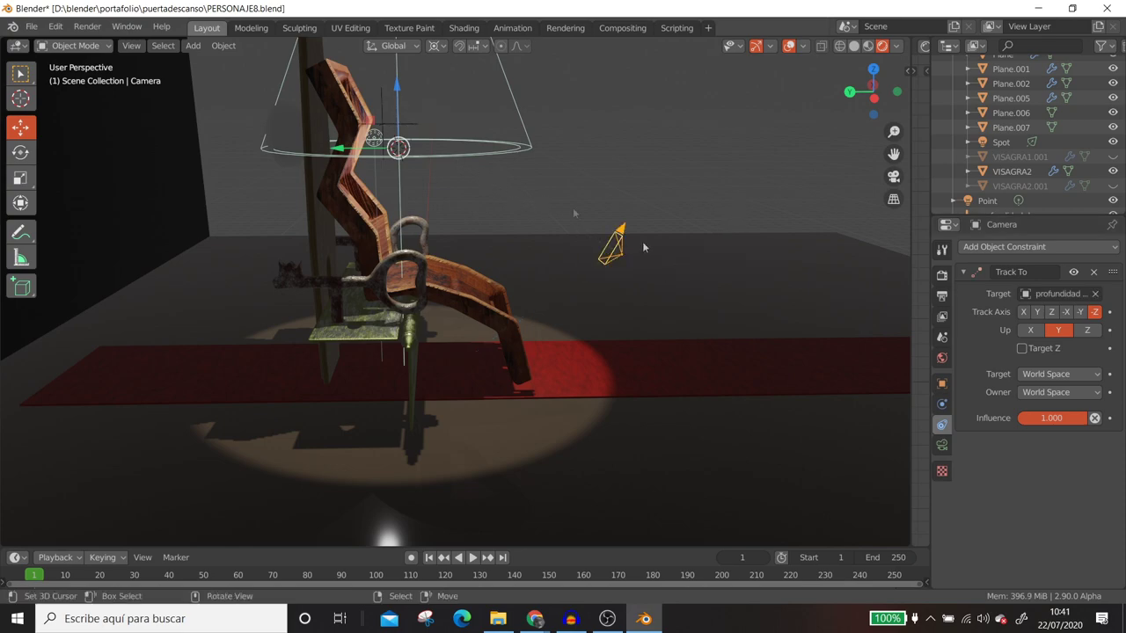
# Step: Check the tracked shot through the camera and split off a second editor
pyautogui.press('KP_0')
pyautogui.moveTo(636, 242); pyautogui.dragTo(661, 276, button='middle')
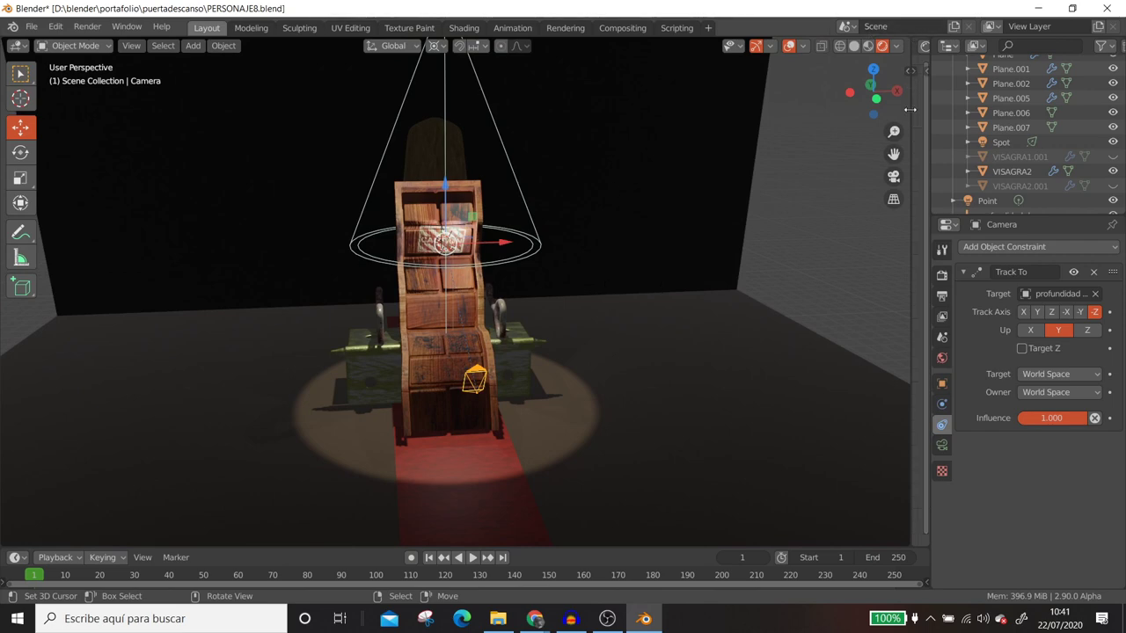
pyautogui.moveTo(910, 109); pyautogui.dragTo(496, 62)
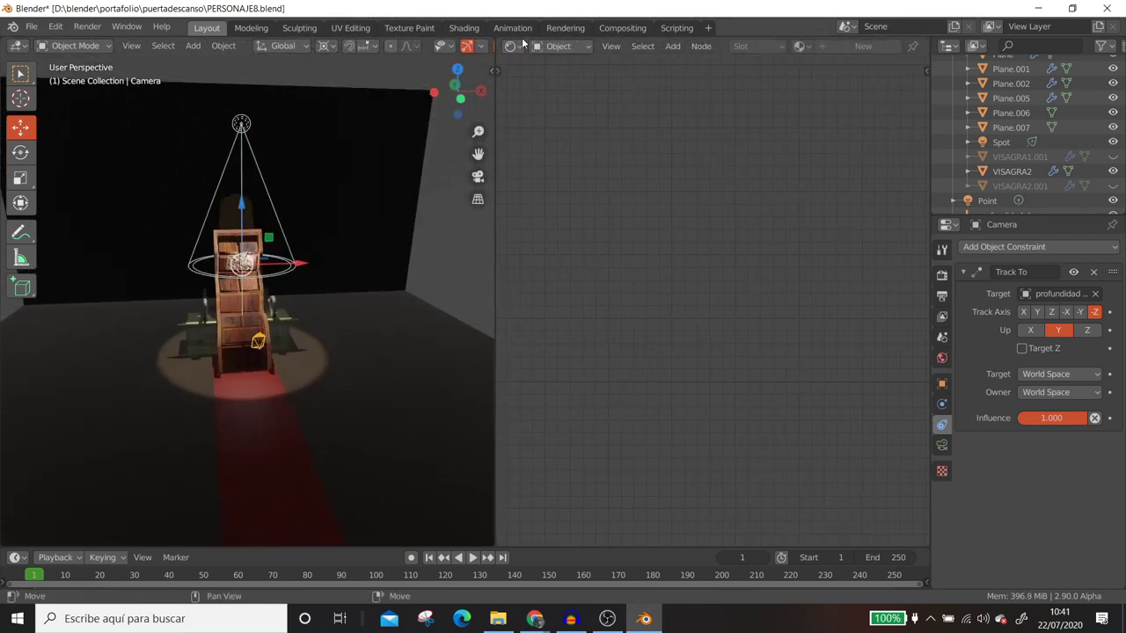
# Step: In the Modeling workspace, resize the two 3D views and show the camera view on the left
pyautogui.click(512, 46)
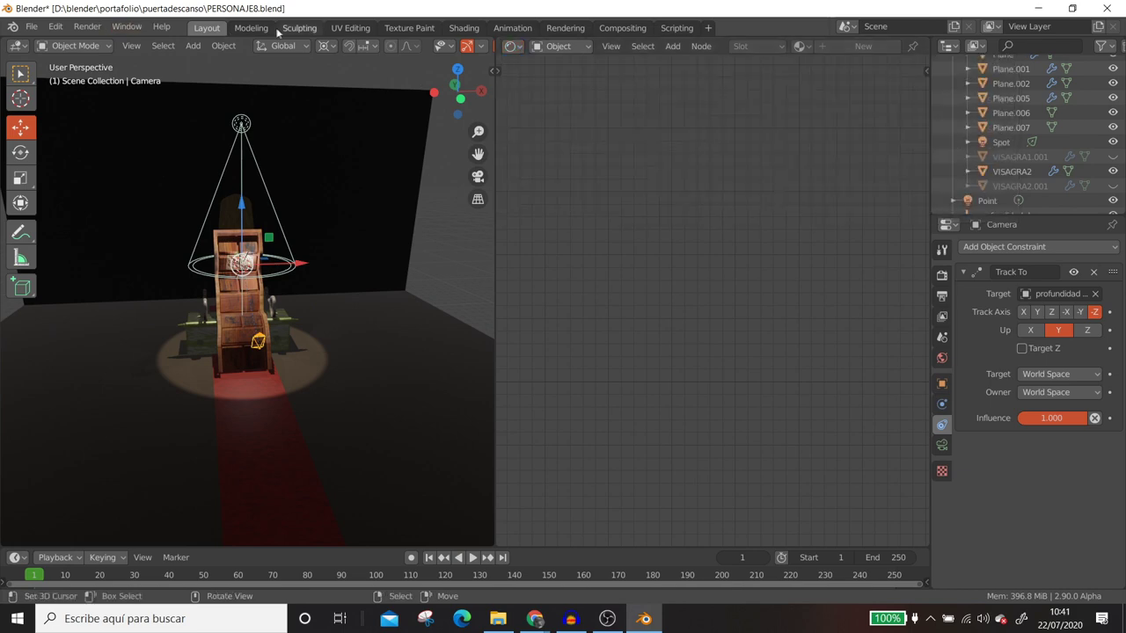
pyautogui.click(253, 27)
pyautogui.moveTo(649, 339); pyautogui.dragTo(432, 338)
pyautogui.moveTo(695, 352); pyautogui.dragTo(752, 376, button='middle')
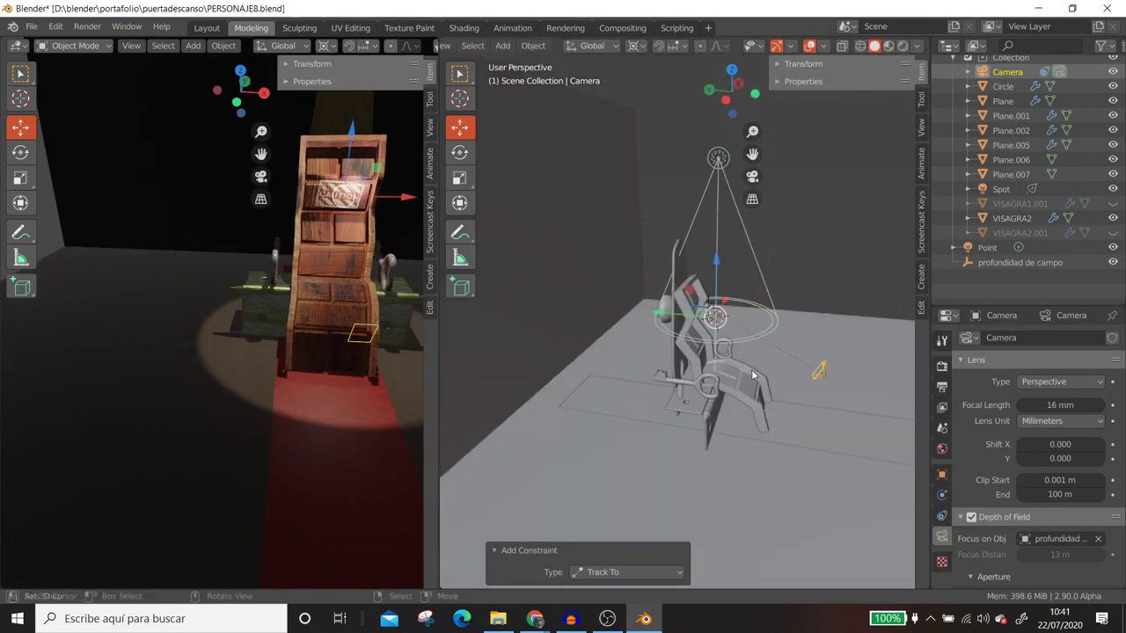
pyautogui.moveTo(353, 252)
pyautogui.mouseDown(button='middle')
pyautogui.moveTo(334, 252)
pyautogui.moveTo(371, 233)
pyautogui.mouseUp(button='middle')
pyautogui.press('KP_0')
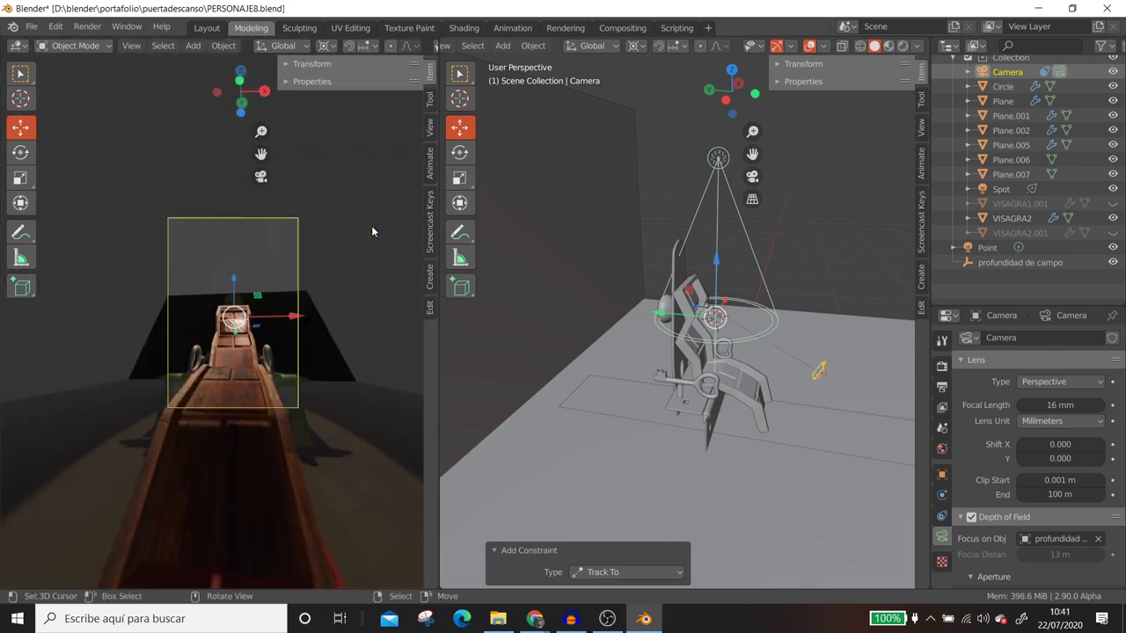
pyautogui.scroll(2, 823, 370)
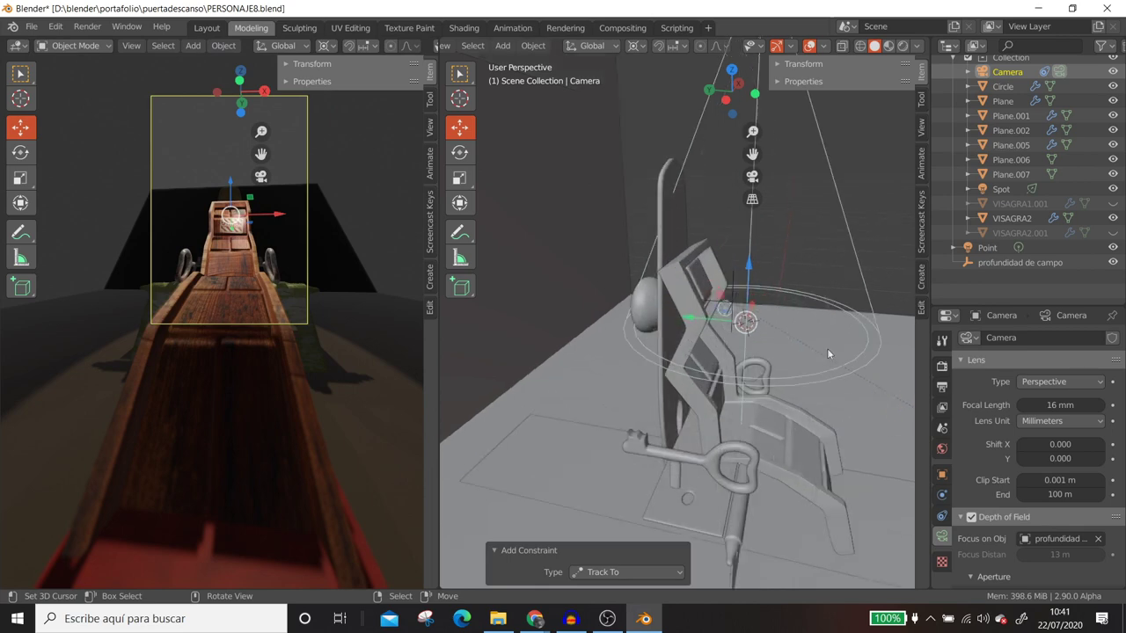
pyautogui.scroll(2, 792, 357)
pyautogui.scroll(2, 766, 405)
pyautogui.scroll(-3, 767, 419)
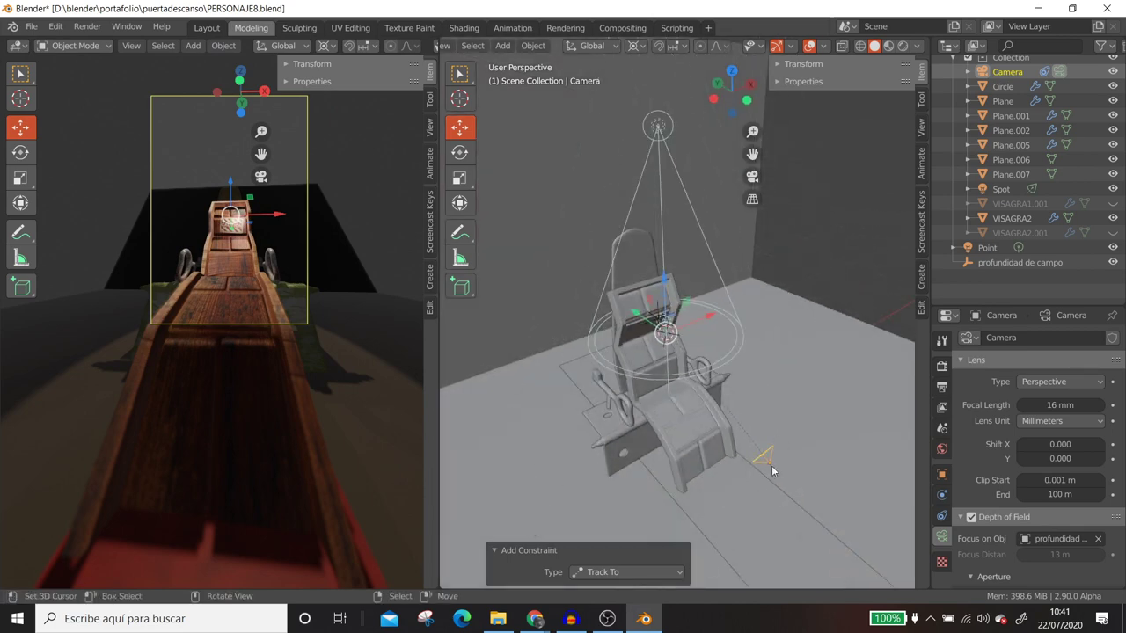
# Step: Move the camera to a new position and lower the focus empty along Z
pyautogui.click(770, 469)
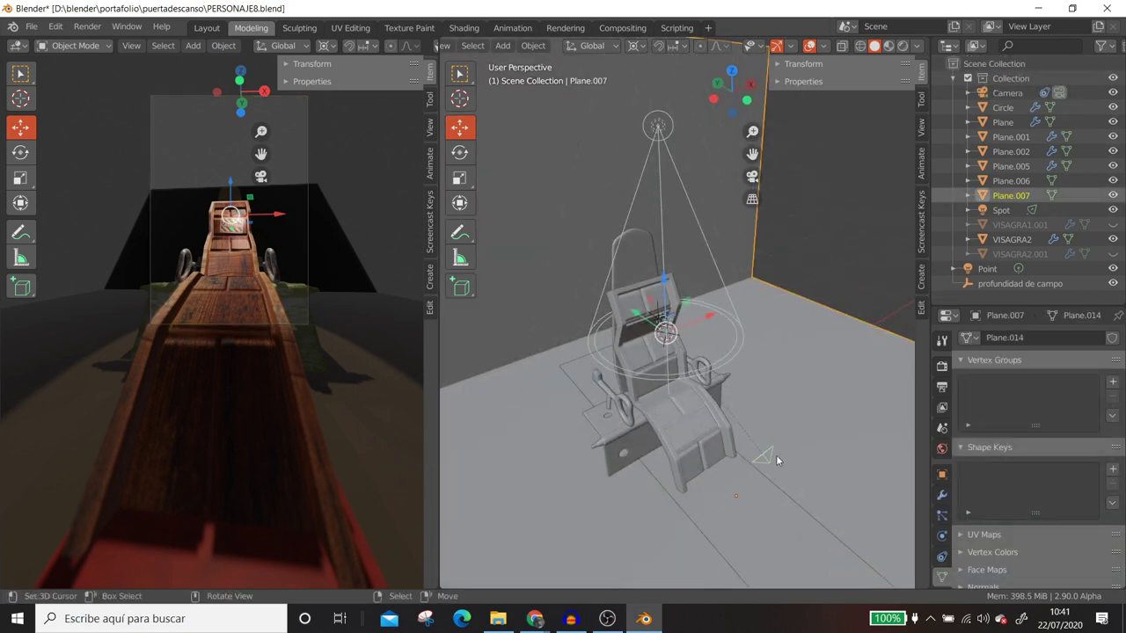
pyautogui.click(765, 464)
pyautogui.press('g')
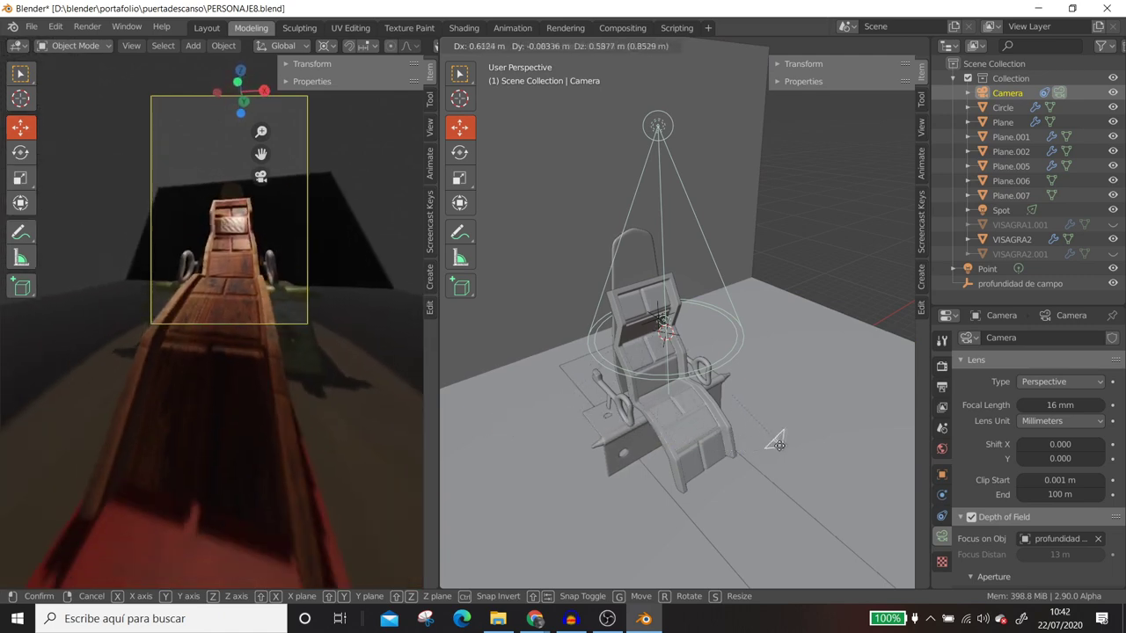
pyautogui.click(791, 442)
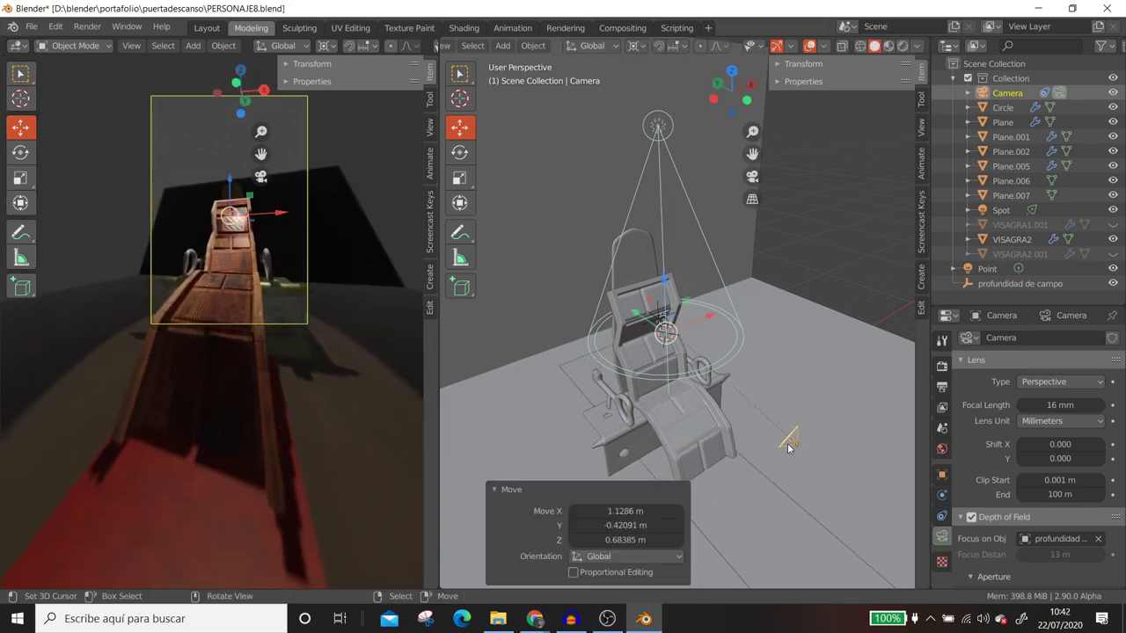
pyautogui.click(664, 308)
pyautogui.press('g')
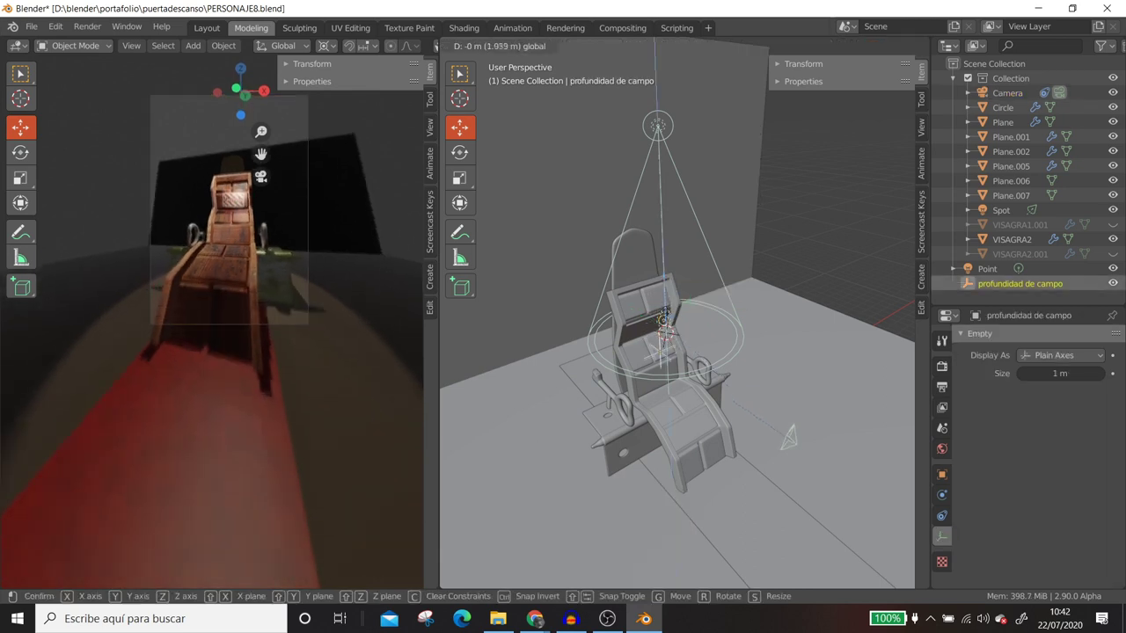
pyautogui.click(666, 335)
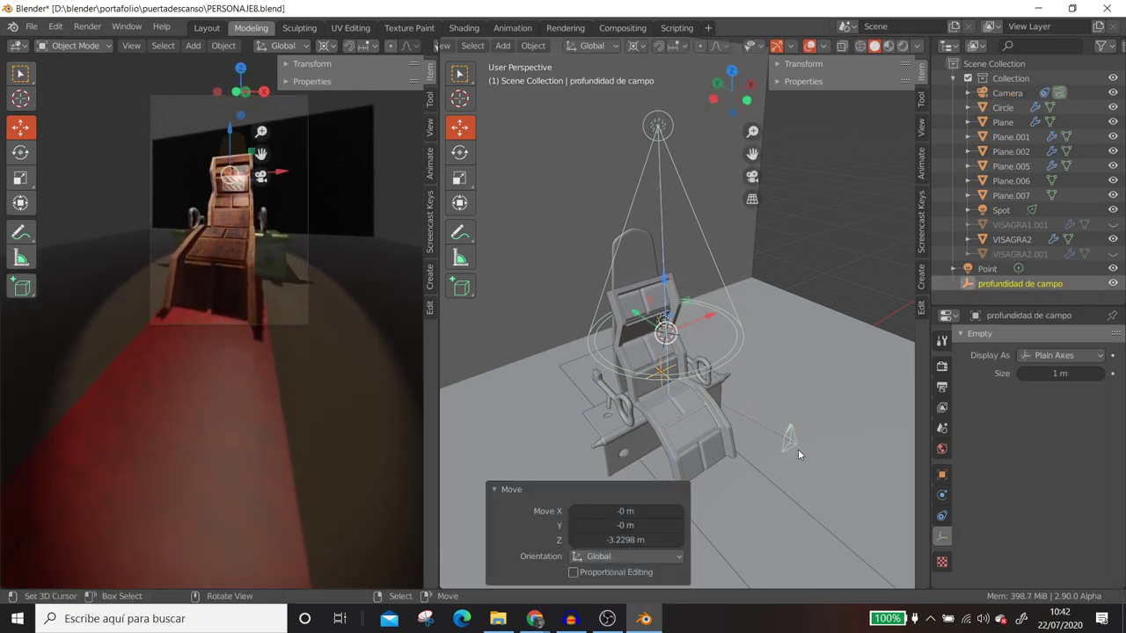
# Step: Reposition the camera again and move the focus empty near the chair to reframe the shot
pyautogui.click(797, 449)
pyautogui.click(791, 440)
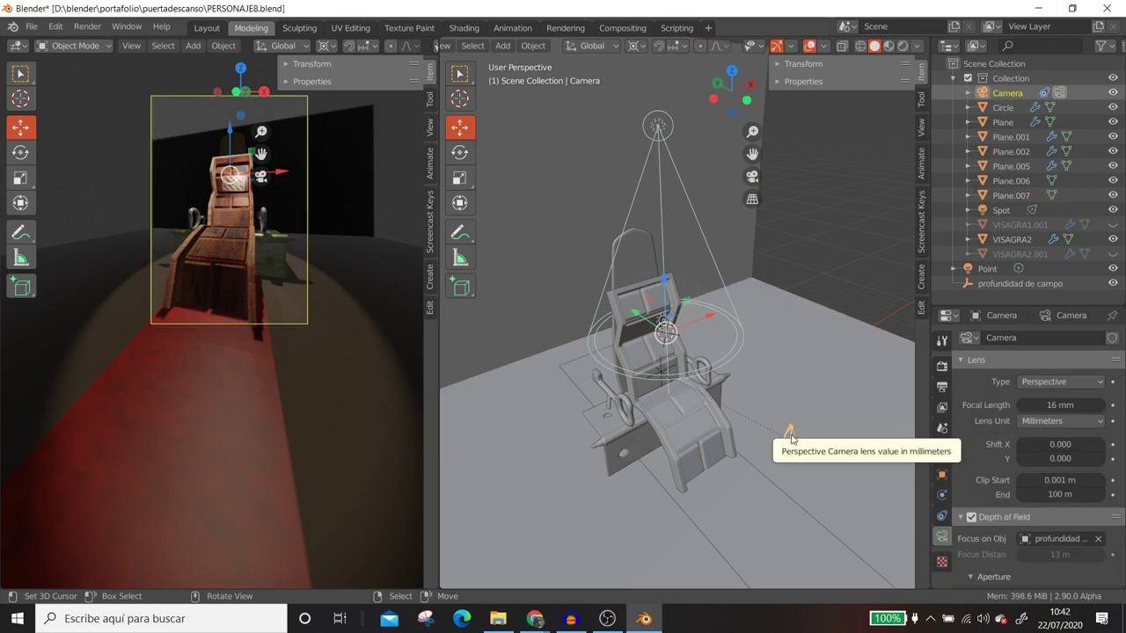
pyautogui.press('g')
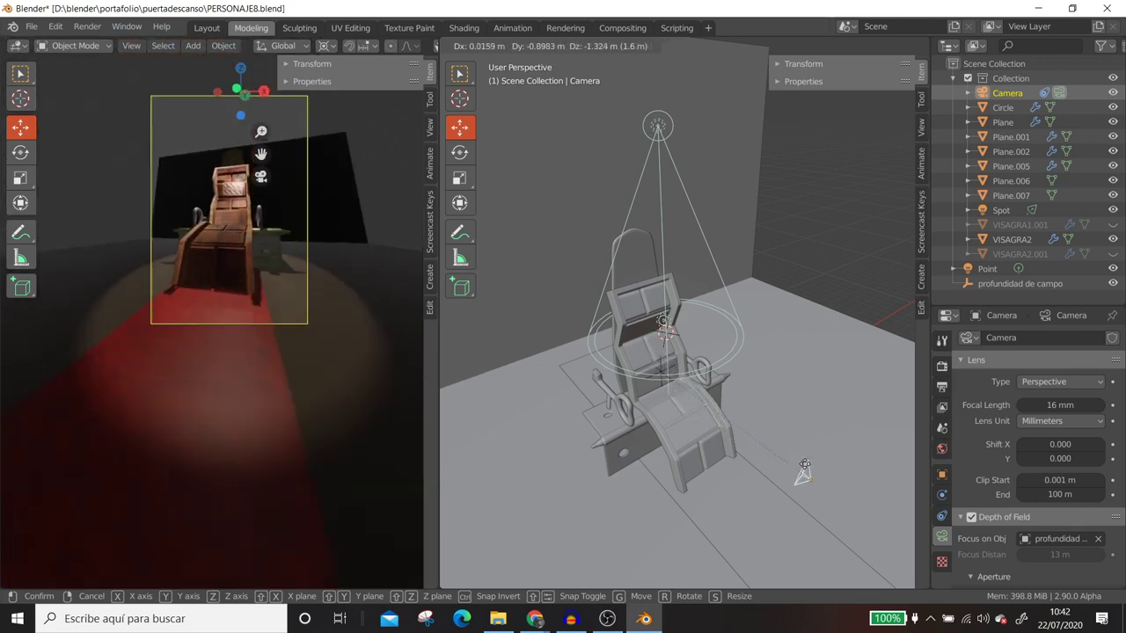
pyautogui.click(822, 453)
pyautogui.click(665, 374)
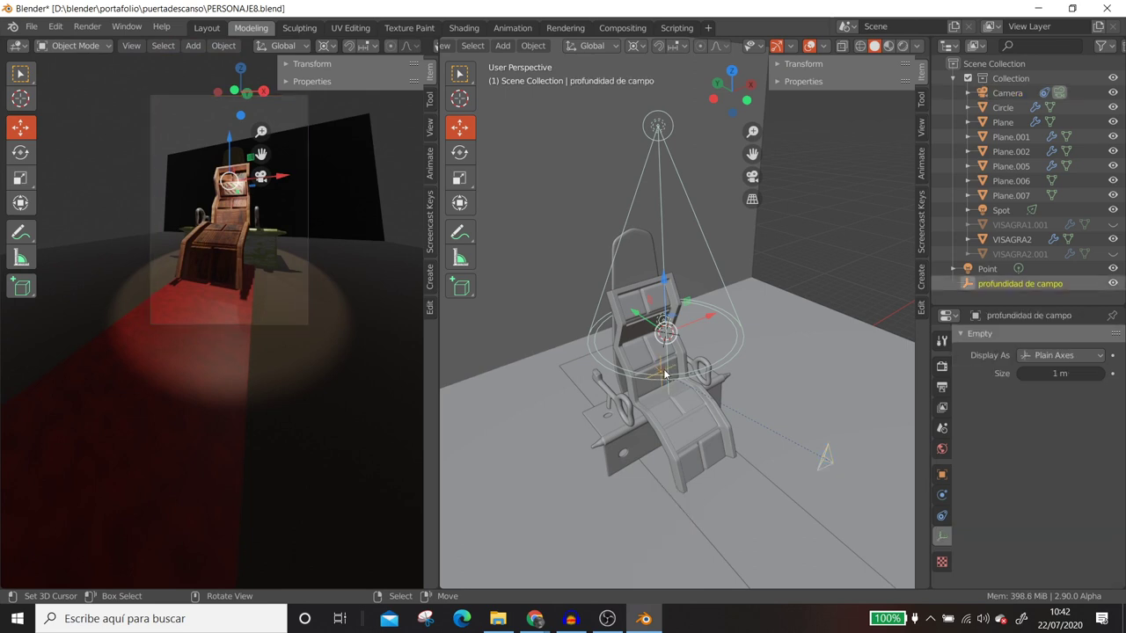
pyautogui.press('g')
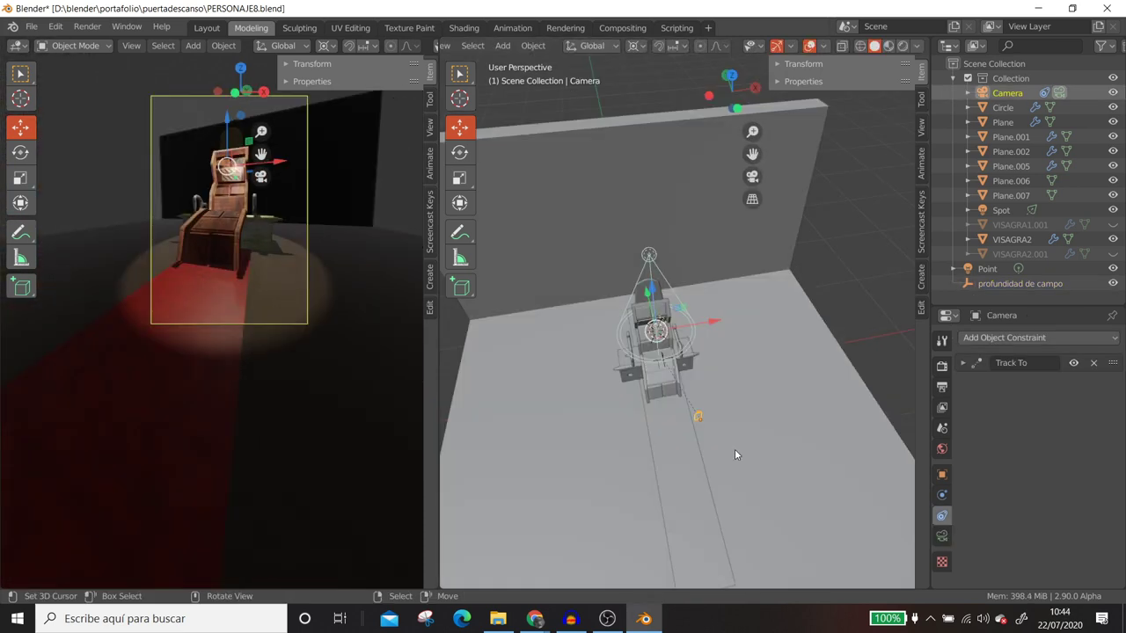
pyautogui.moveTo(734, 455)
pyautogui.mouseDown(button='middle')
pyautogui.moveTo(755, 410)
pyautogui.moveTo(730, 457)
pyautogui.mouseUp(button='middle')
# Step: Snap the 3D cursor to the chair seat and frame it in top orthographic view
pyautogui.click(667, 353)
pyautogui.moveTo(666, 353)
pyautogui.mouseDown(button='middle')
pyautogui.moveTo(724, 416)
pyautogui.moveTo(749, 374)
pyautogui.mouseUp(button='middle')
pyautogui.click(695, 406)
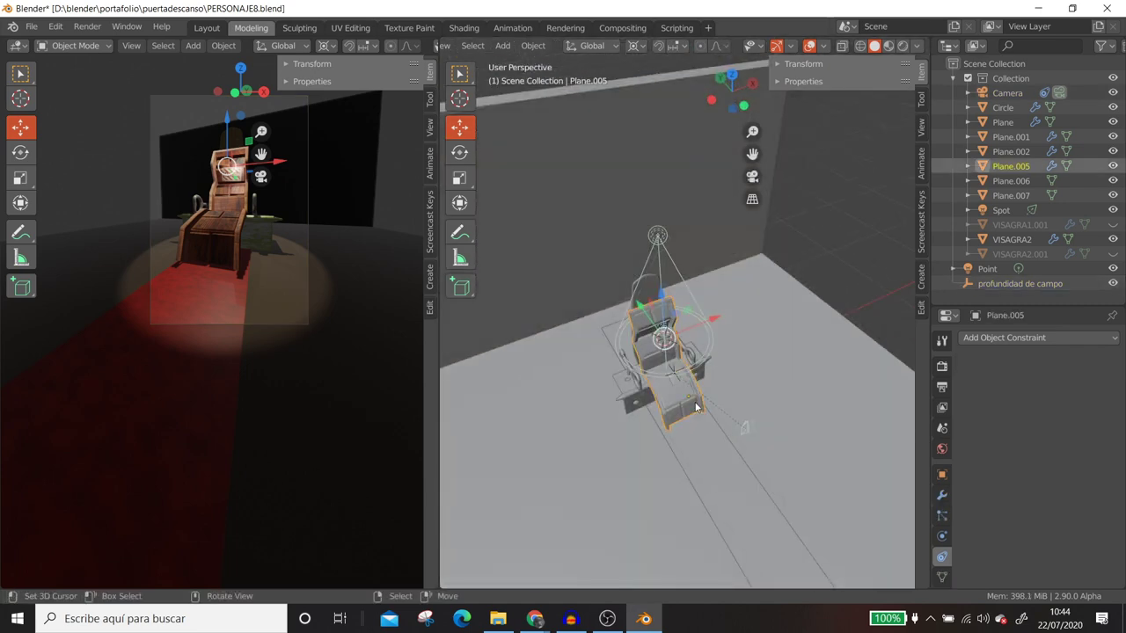
pyautogui.hotkey('shift', 's')
pyautogui.click(695, 483)
pyautogui.moveTo(703, 484)
pyautogui.mouseDown(button='middle')
pyautogui.moveTo(726, 377)
pyautogui.moveTo(705, 483)
pyautogui.moveTo(705, 411)
pyautogui.mouseUp(button='middle')
pyautogui.press('KP_7')
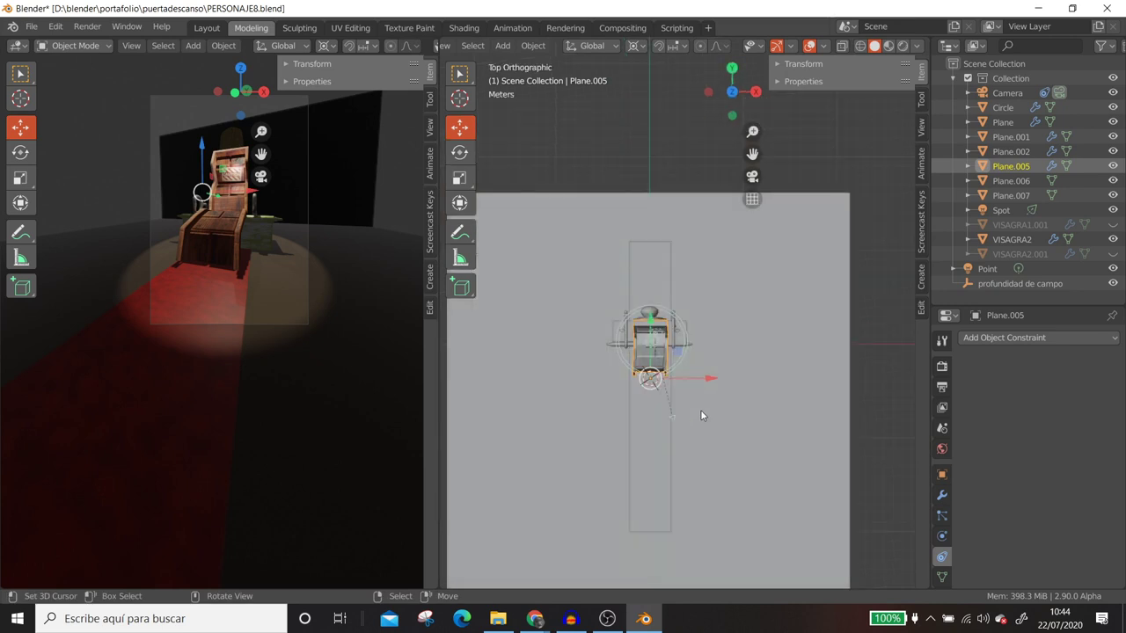
pyautogui.press('KP_Decimal')
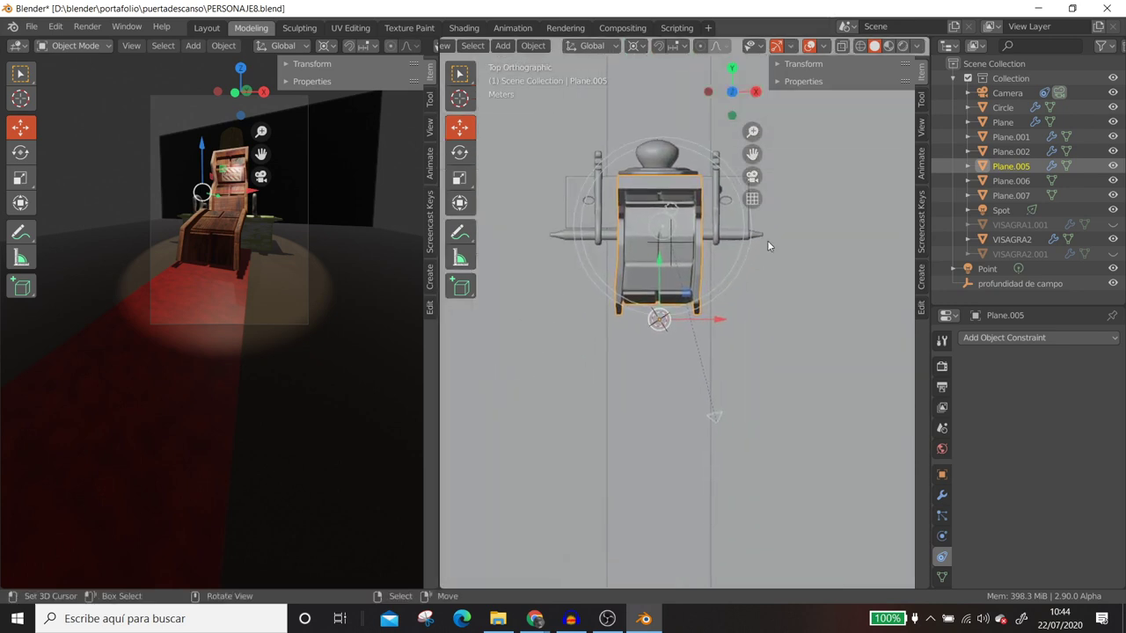
# Step: Select VISAGRA2, Plane.001, the Circle knob and Plane.005, and snap the cursor to their centre
pyautogui.click(737, 236)
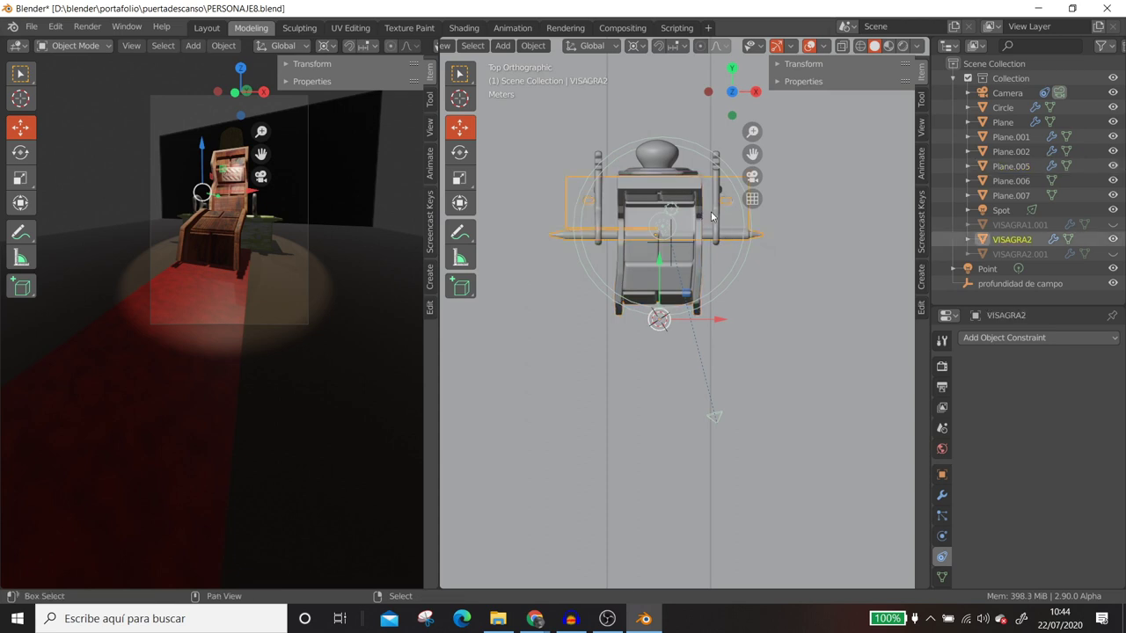
pyautogui.keyDown('shift'); pyautogui.click(716, 220); pyautogui.keyUp('shift')
pyautogui.keyDown('shift'); pyautogui.click(670, 155); pyautogui.keyUp('shift')
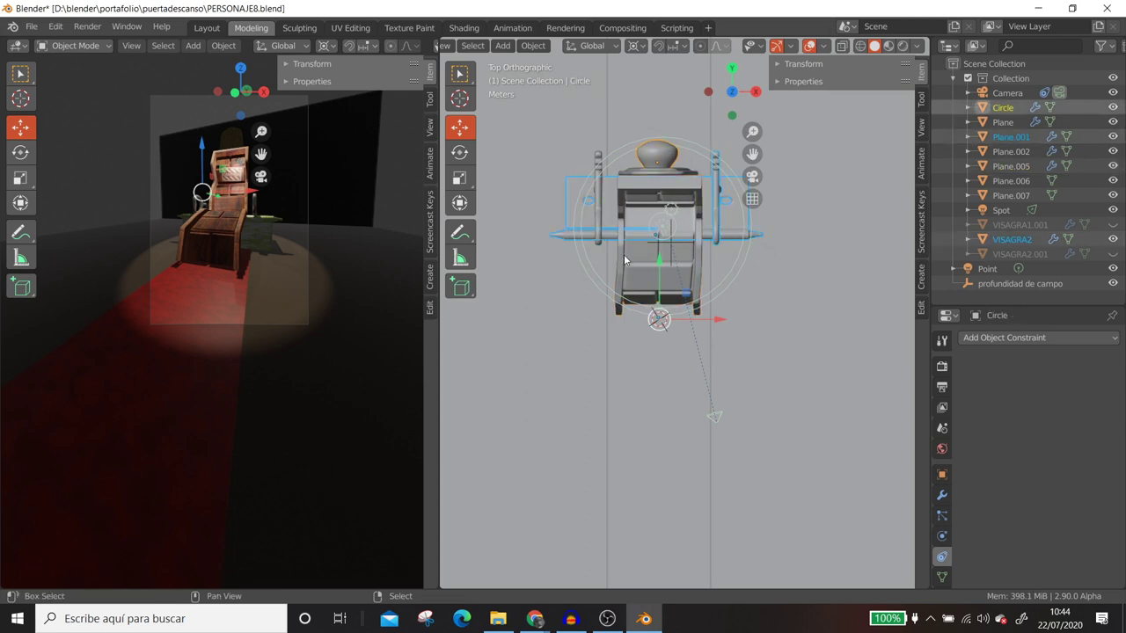
pyautogui.keyDown('shift'); pyautogui.click(627, 255); pyautogui.keyUp('shift')
pyautogui.hotkey('shift', 's')
pyautogui.click(651, 317)
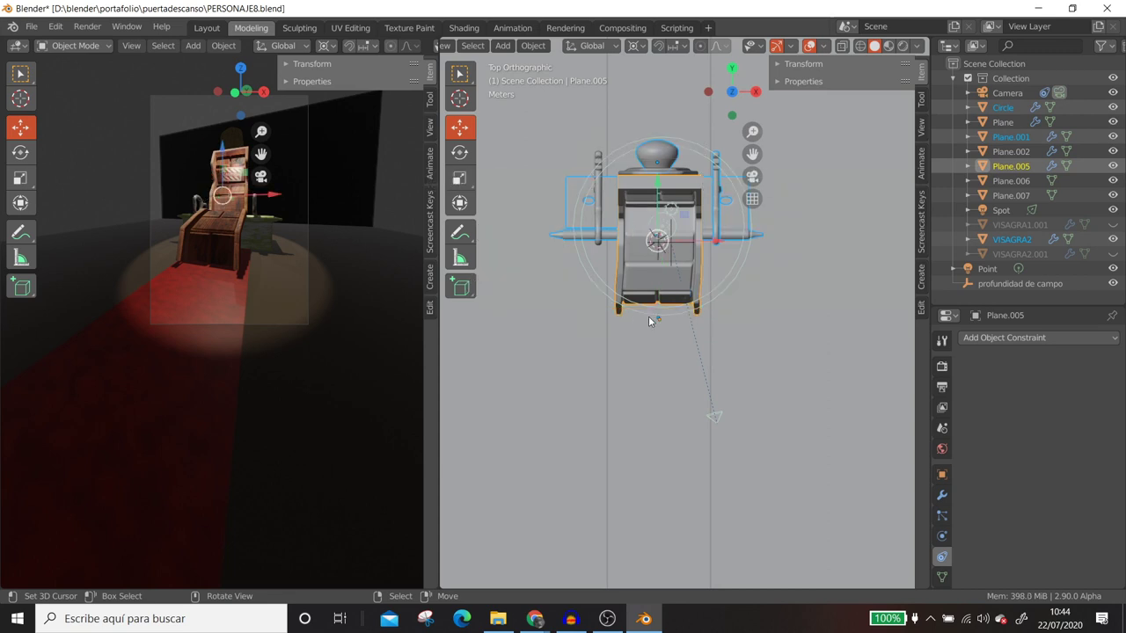
# Step: Add a Bezier circle at the cursor and scale it up to ring the chair
pyautogui.scroll(-2, 683, 273)
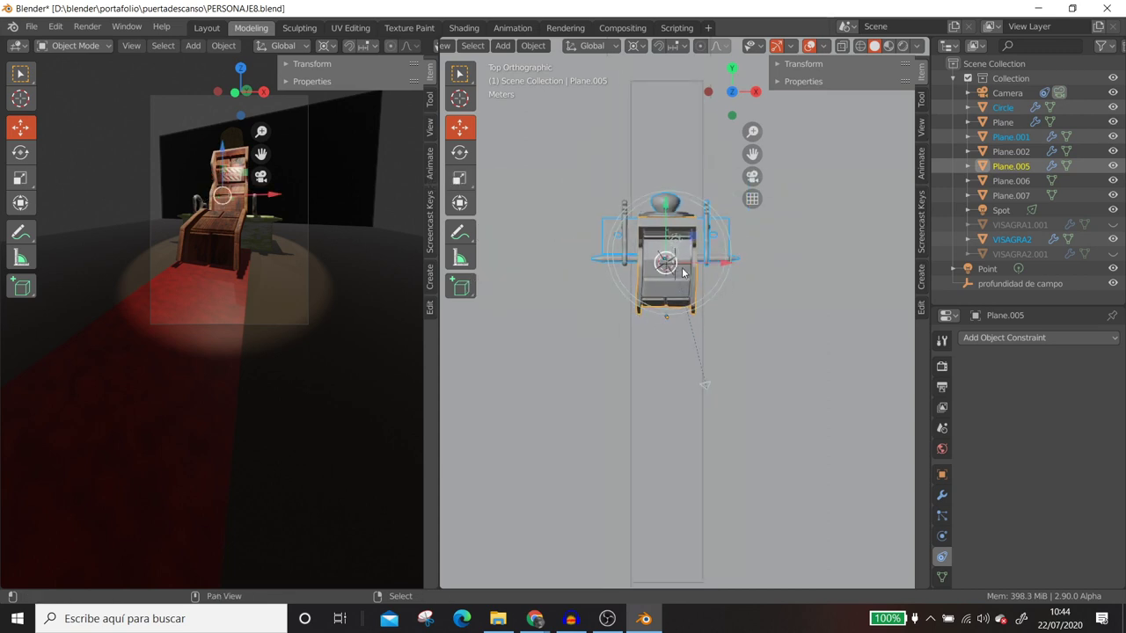
pyautogui.hotkey('shift', 'a')
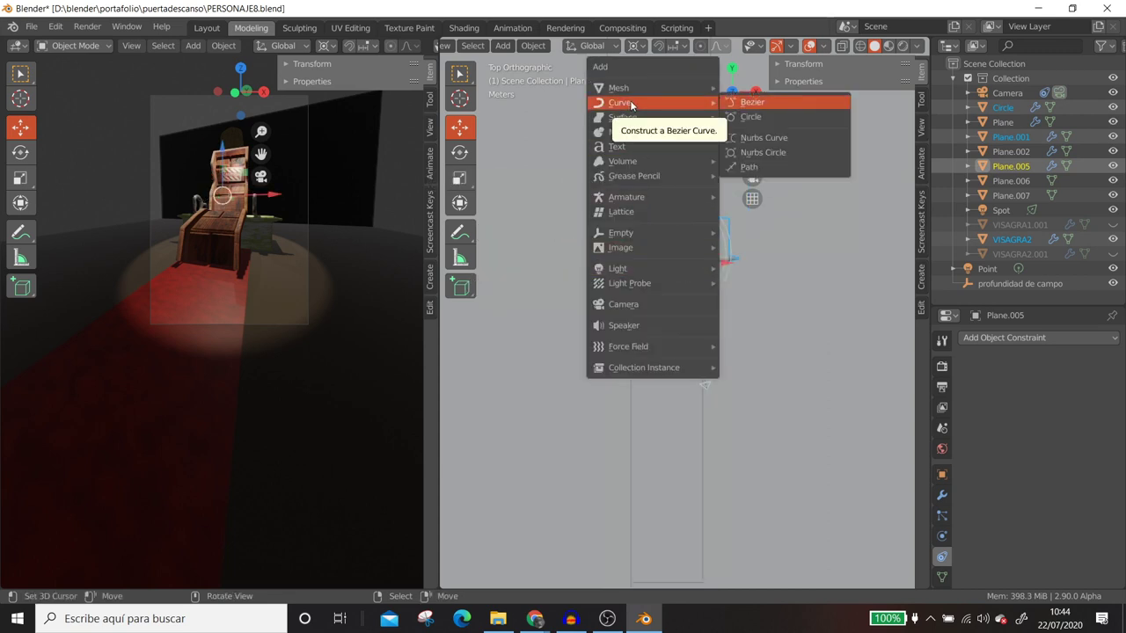
pyautogui.click(769, 115)
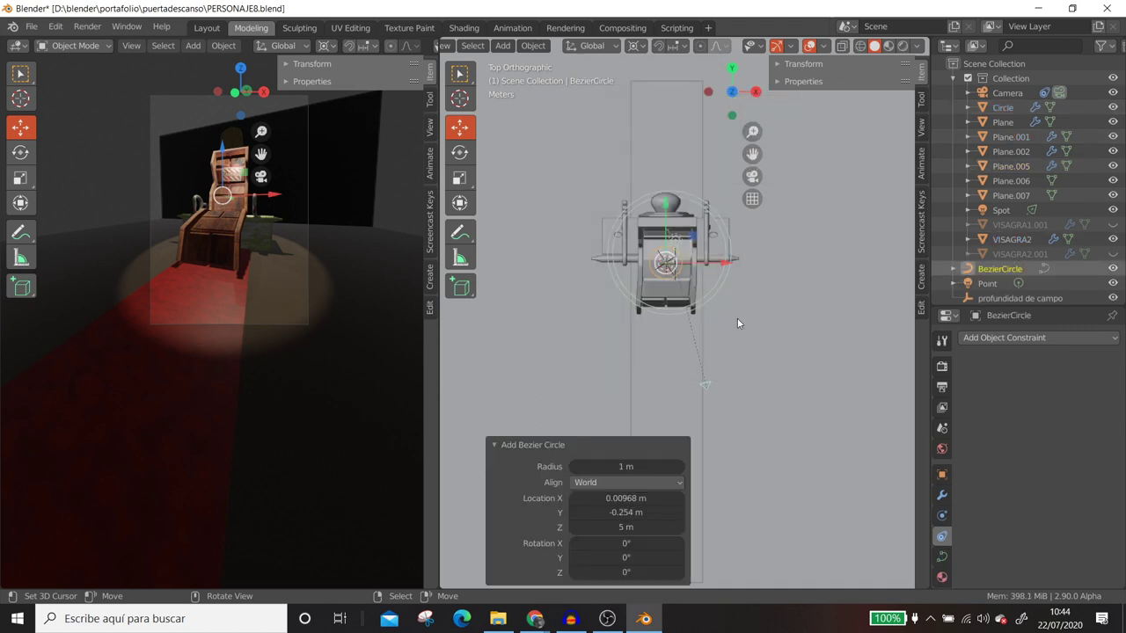
pyautogui.press('s')
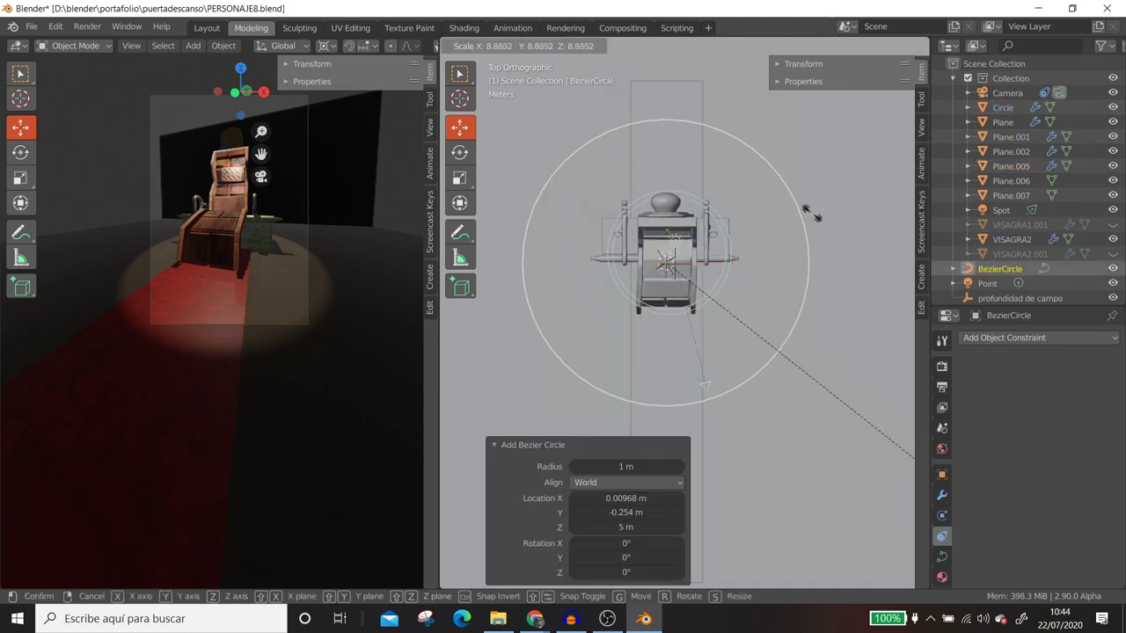
pyautogui.click(860, 275)
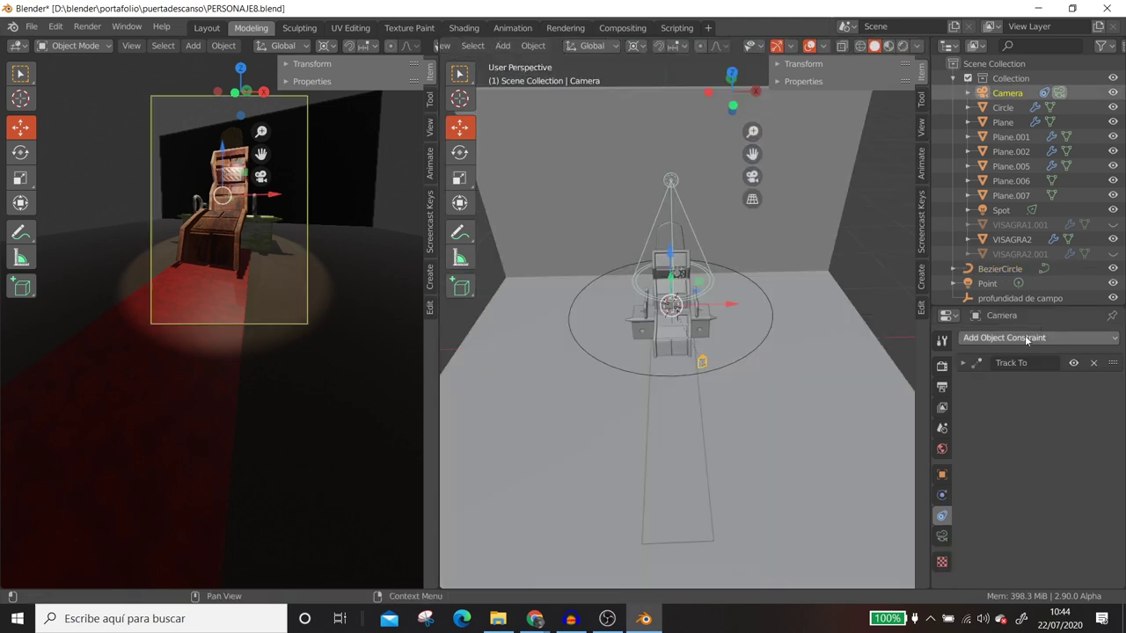
# Step: Add a Follow Path constraint to the camera with the BezierCircle as target
pyautogui.click(1026, 339)
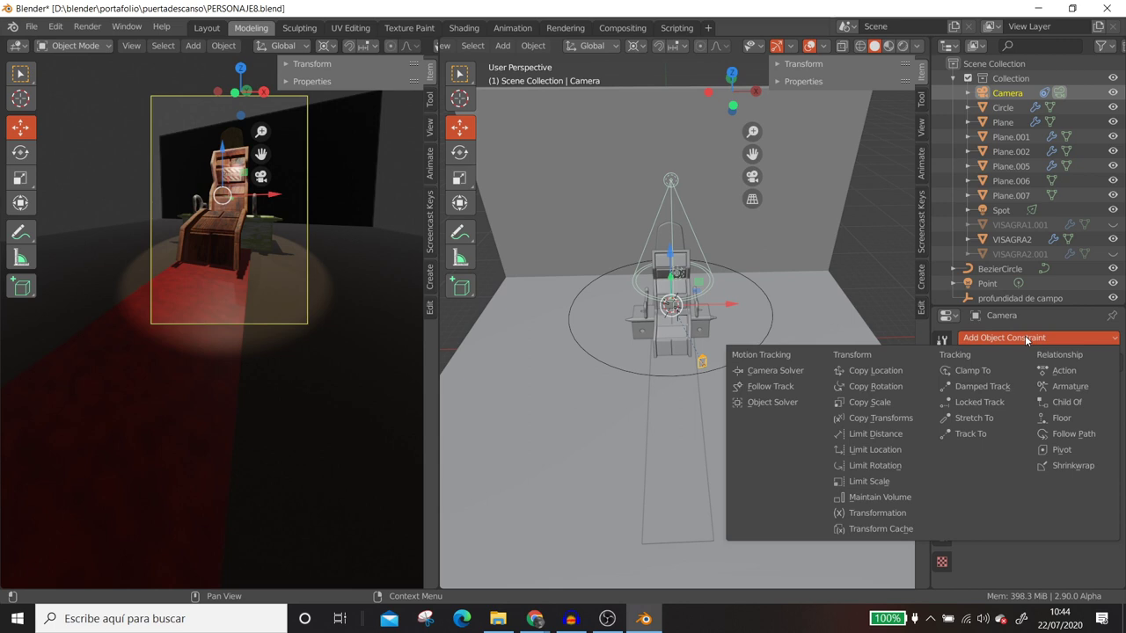
pyautogui.click(1070, 435)
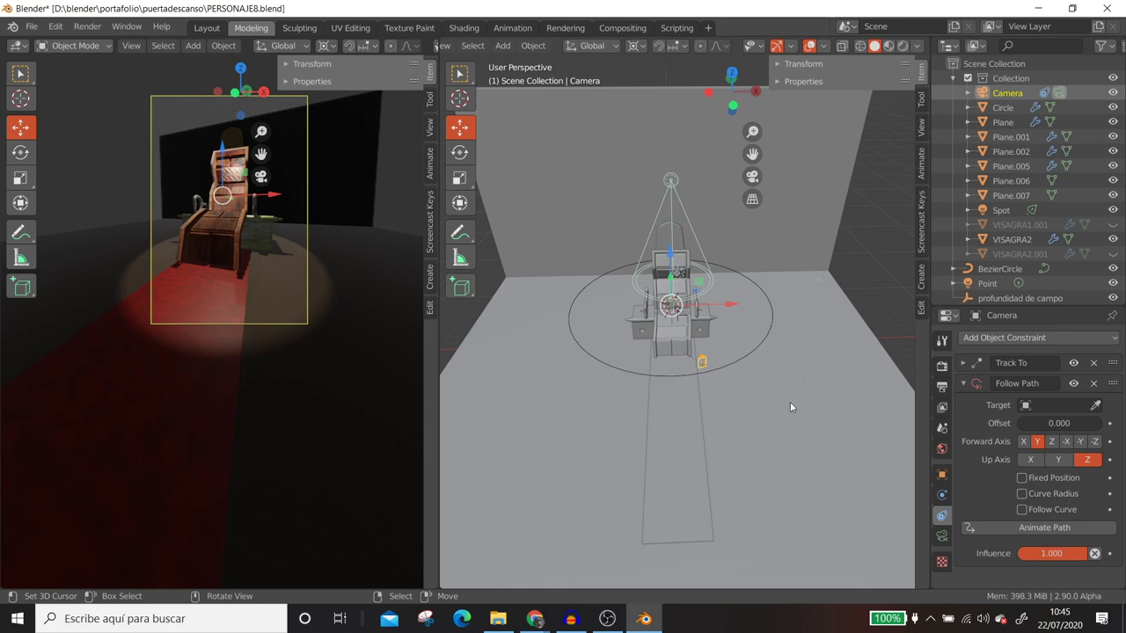
pyautogui.click(1095, 406)
pyautogui.click(763, 336)
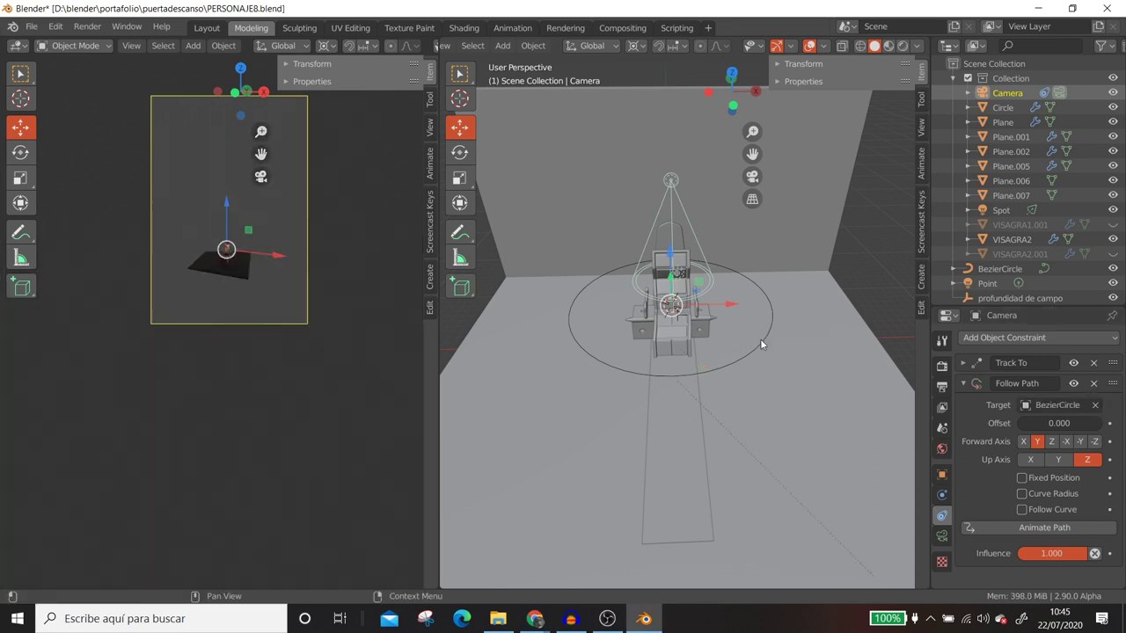
pyautogui.scroll(-4, 756, 342)
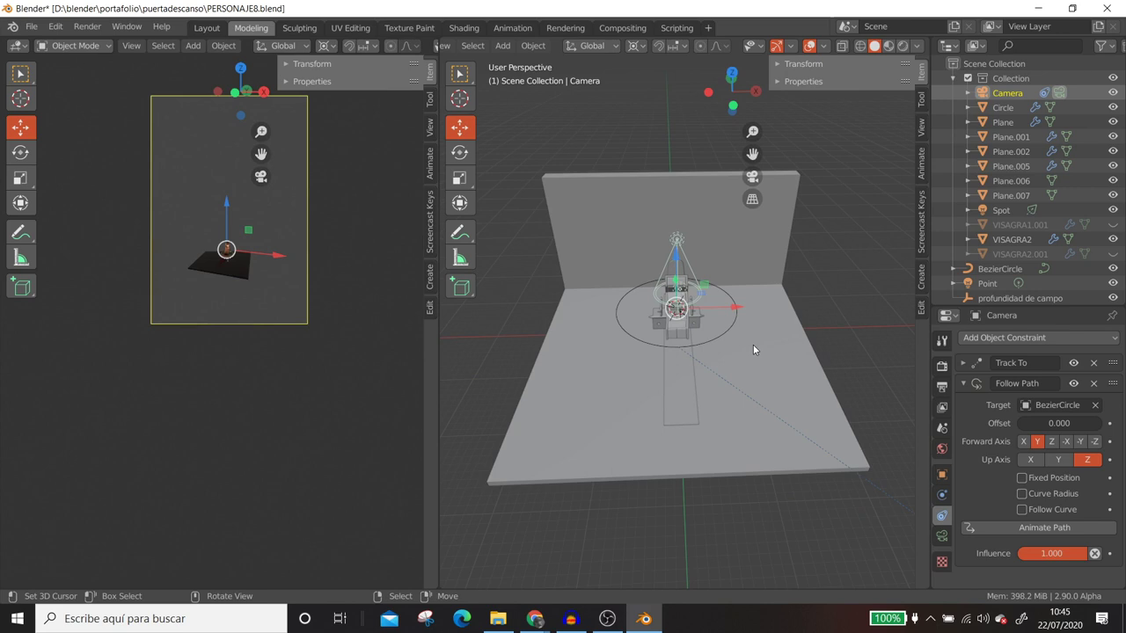
# Step: Enable Fixed Position and Follow Curve, then play through the camera to check the orbit
pyautogui.press('KP_0')
pyautogui.press('space')
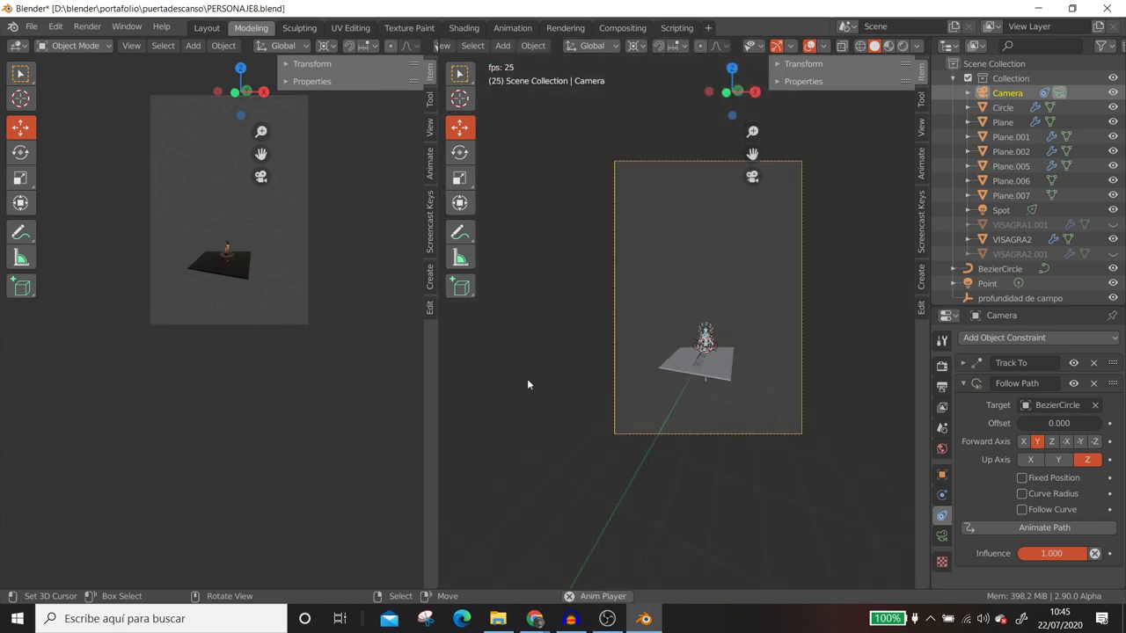
pyautogui.press('space')
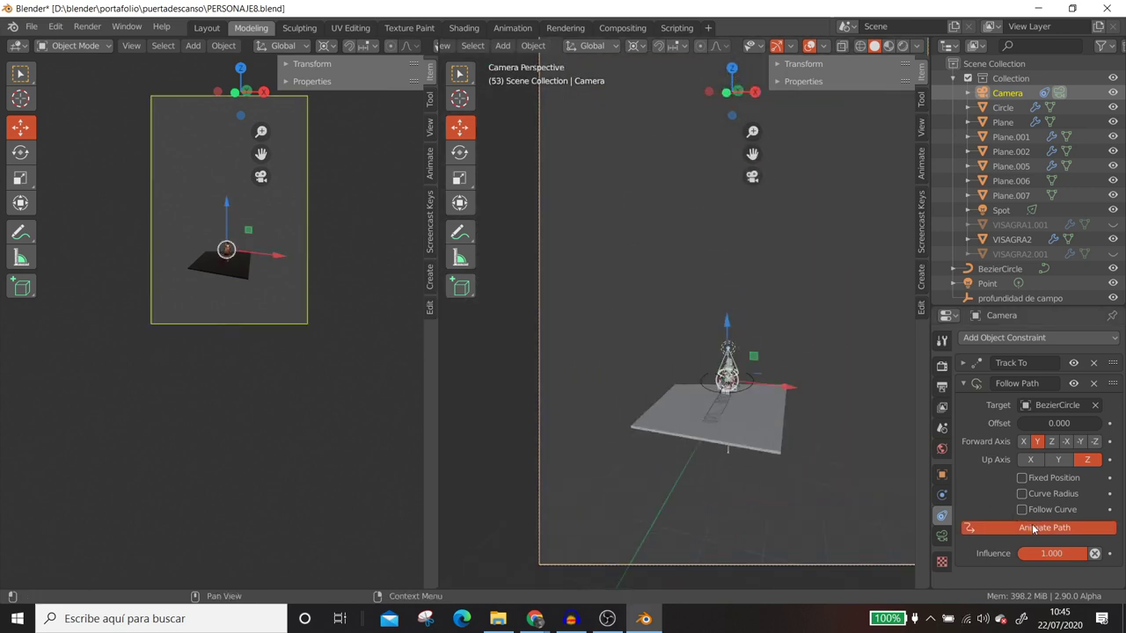
pyautogui.click(1022, 479)
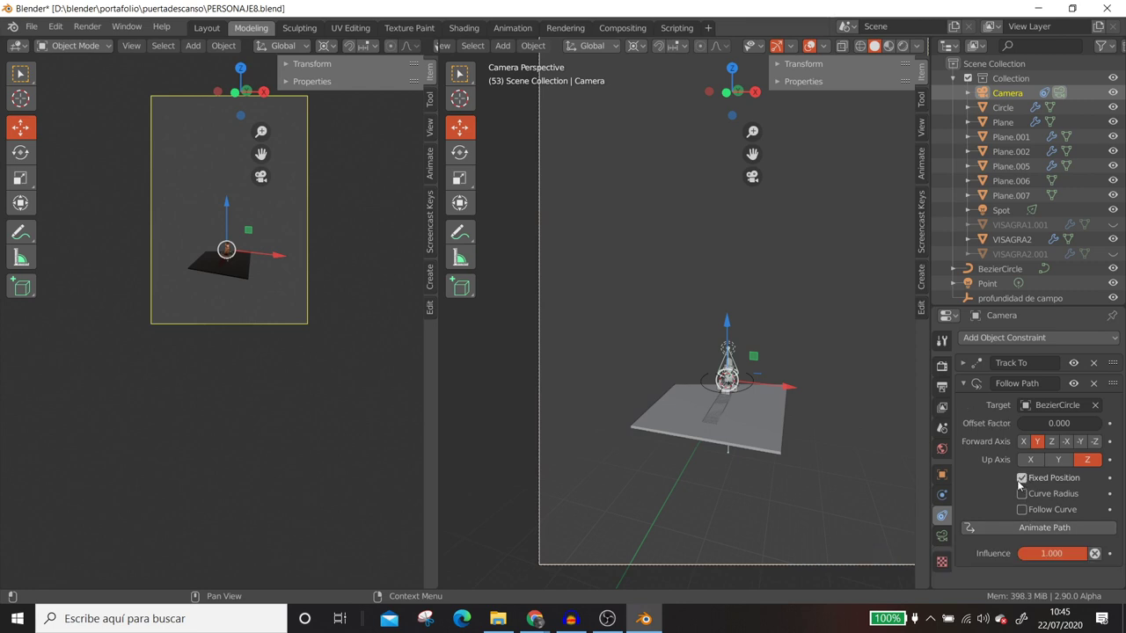
pyautogui.click(1021, 510)
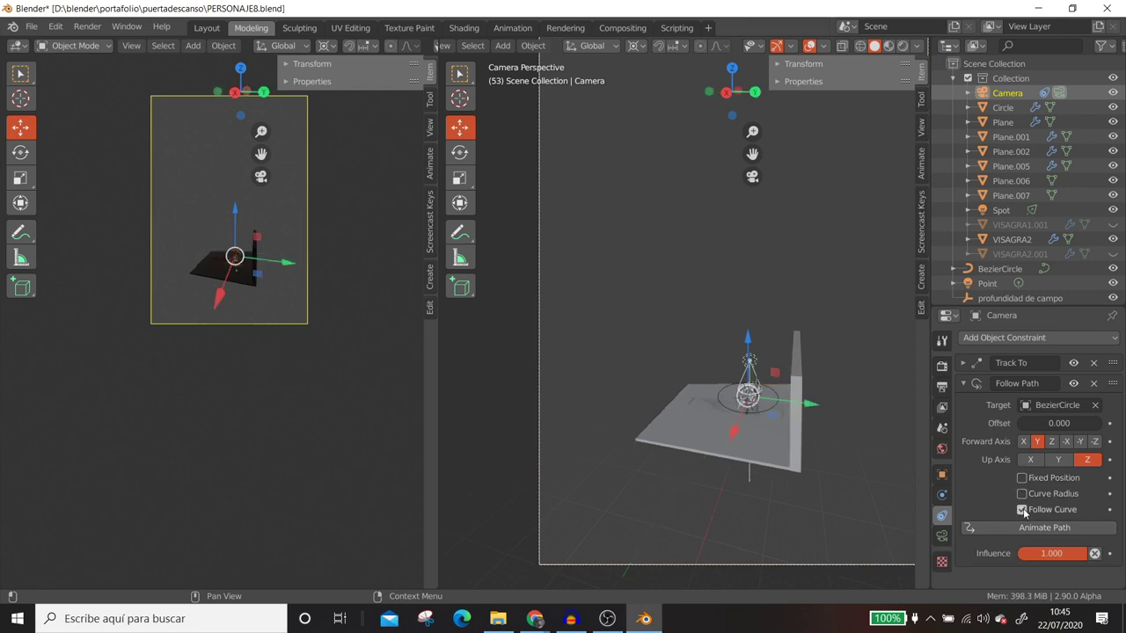
pyautogui.press('space')
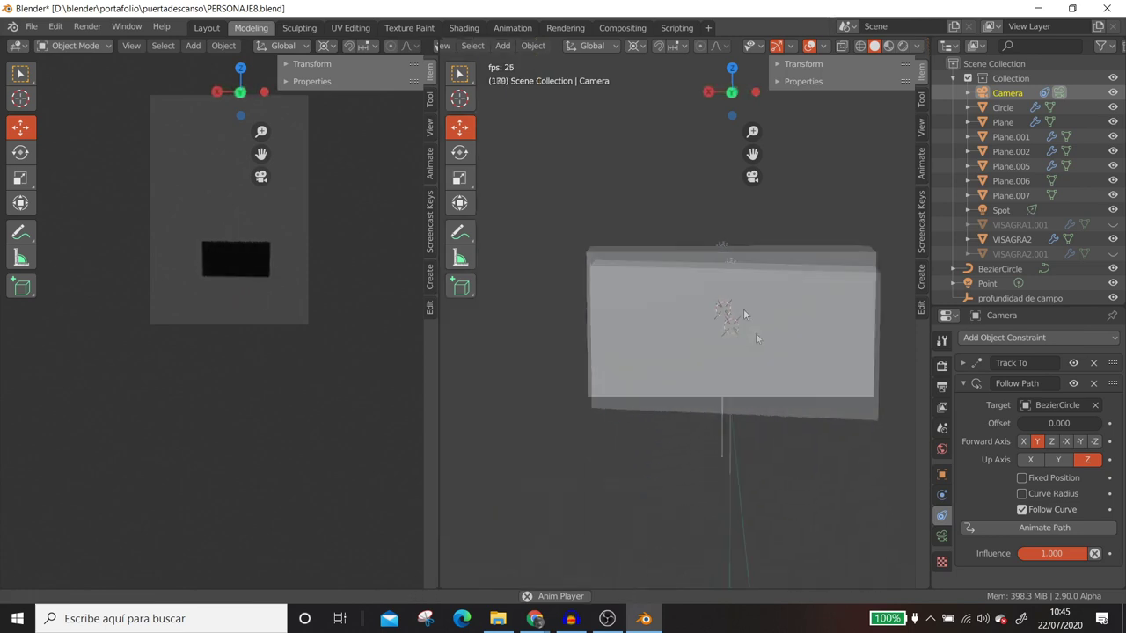
pyautogui.moveTo(732, 286); pyautogui.dragTo(703, 278, button='middle')
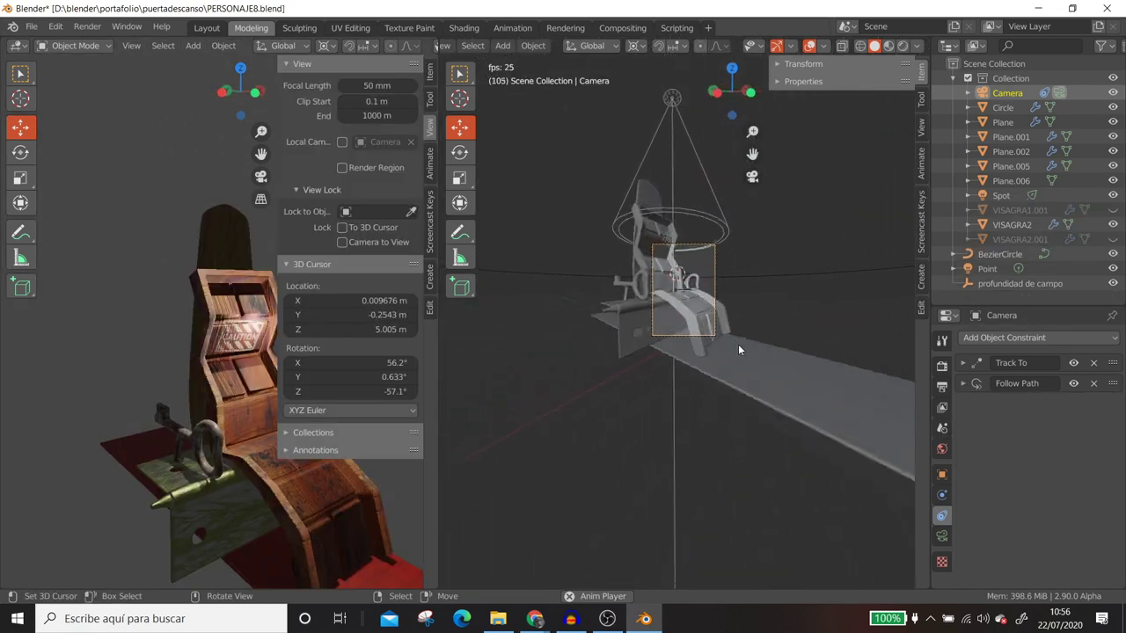
# Step: Stop playback, switch to Layout, widen the 3D view, and orbit around the chair
pyautogui.press('space')
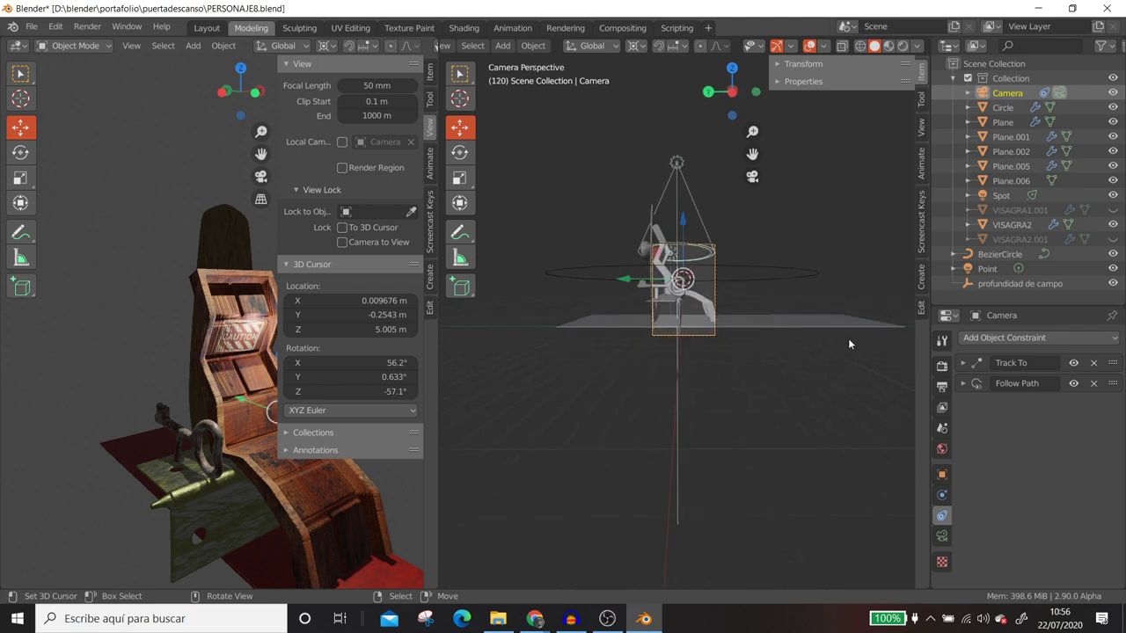
pyautogui.click(206, 27)
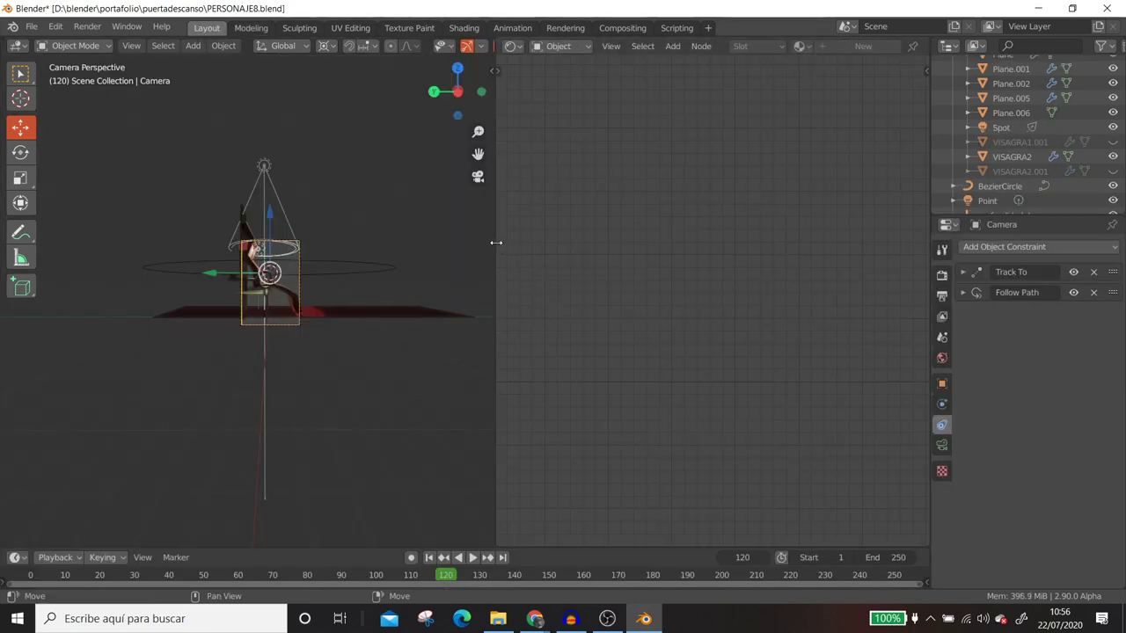
pyautogui.moveTo(495, 241); pyautogui.dragTo(733, 286)
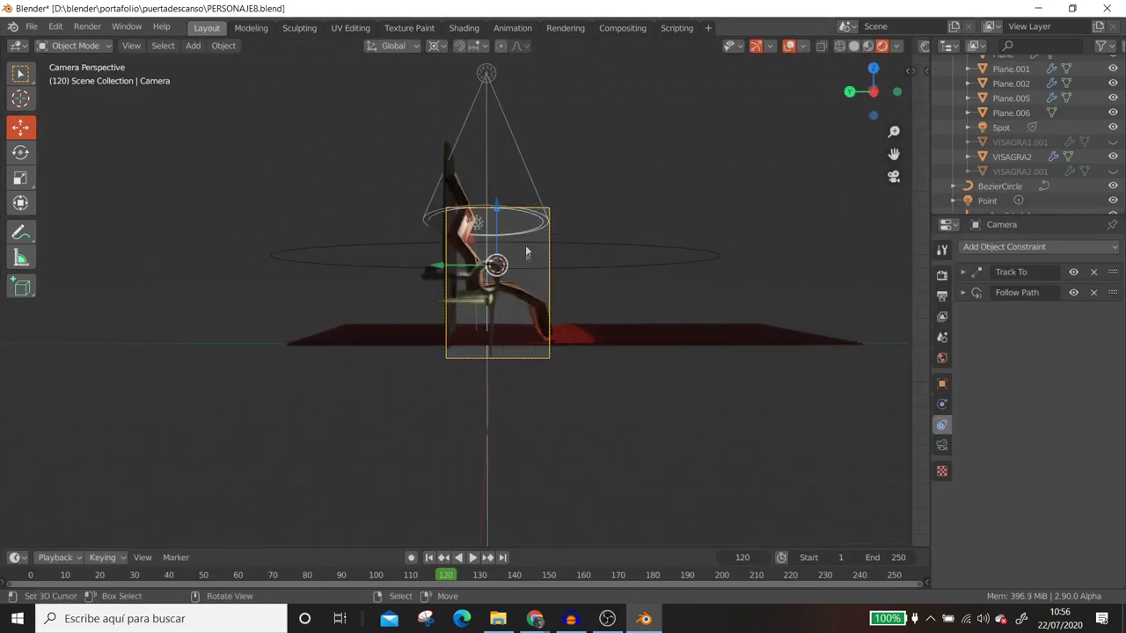
pyautogui.moveTo(533, 246); pyautogui.dragTo(534, 292, button='middle')
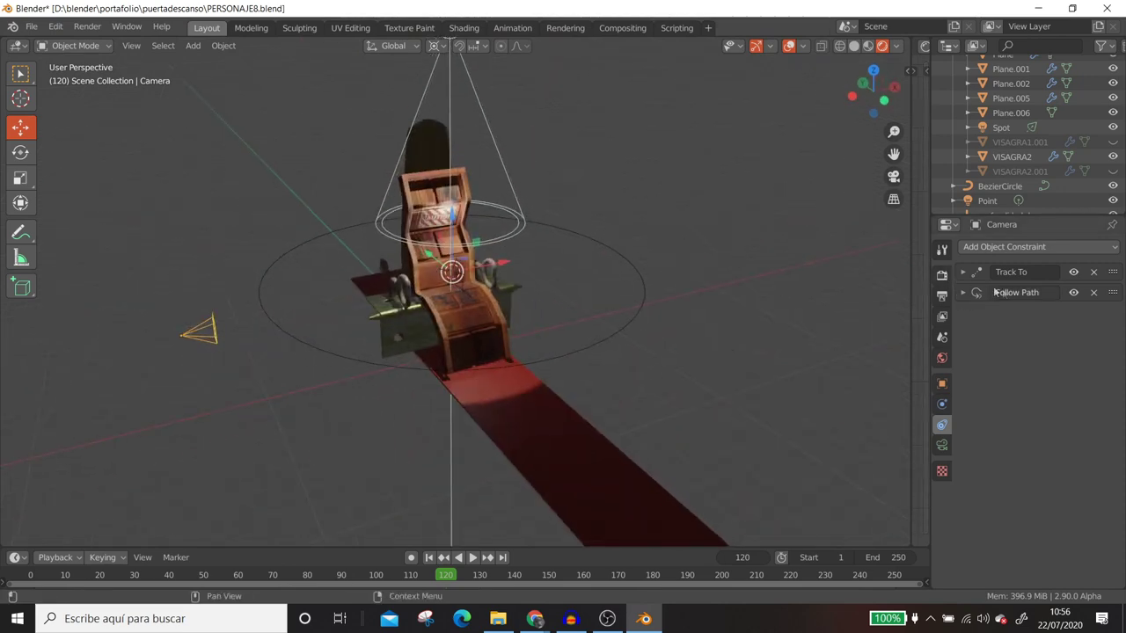
pyautogui.moveTo(669, 330); pyautogui.dragTo(531, 333, button='middle')
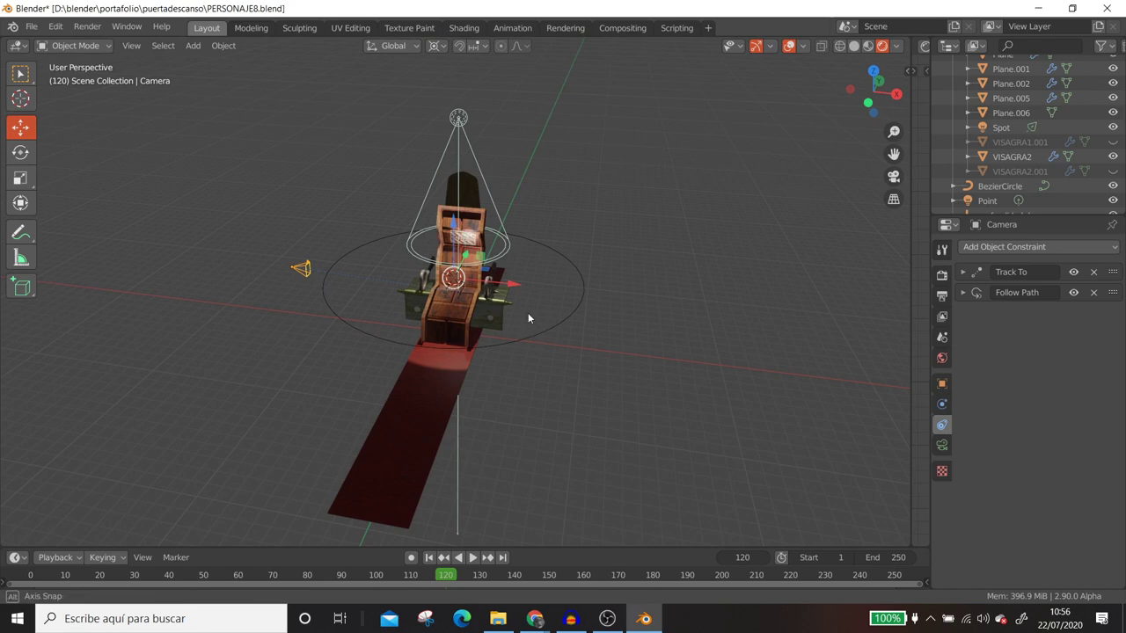
pyautogui.moveTo(527, 315); pyautogui.dragTo(572, 278, button='middle')
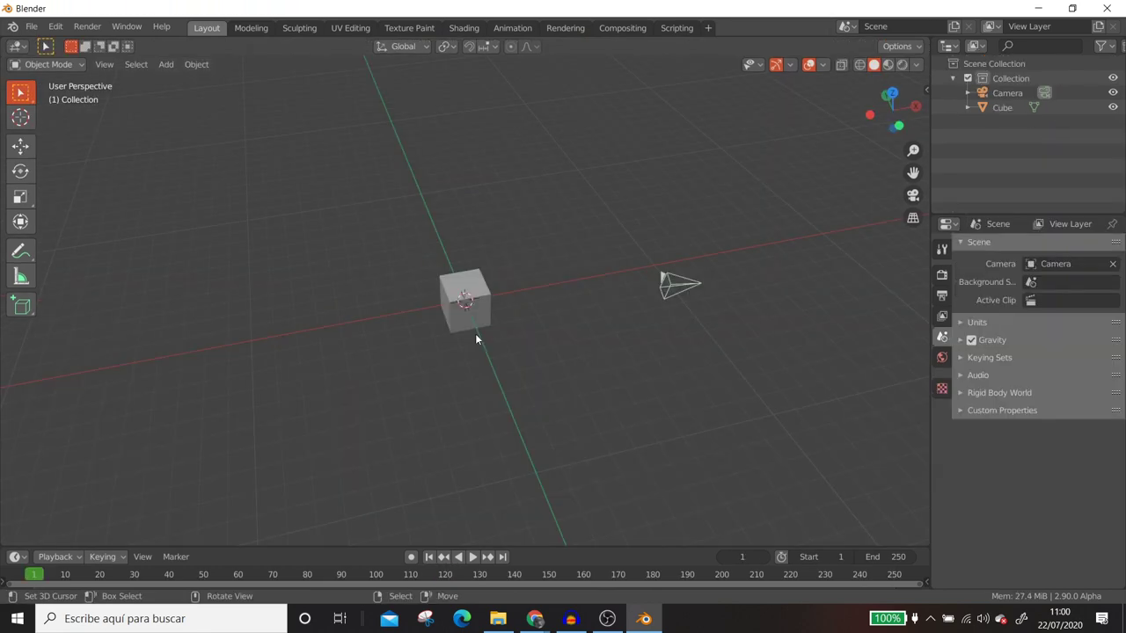
# Step: Search the add-ons for 'camera' to confirm Turnaround Camera is enabled, then open the N sidebar
pyautogui.click(487, 287)
pyautogui.moveTo(488, 287)
pyautogui.mouseDown(button='middle')
pyautogui.moveTo(622, 264)
pyautogui.moveTo(561, 275)
pyautogui.mouseUp(button='middle')
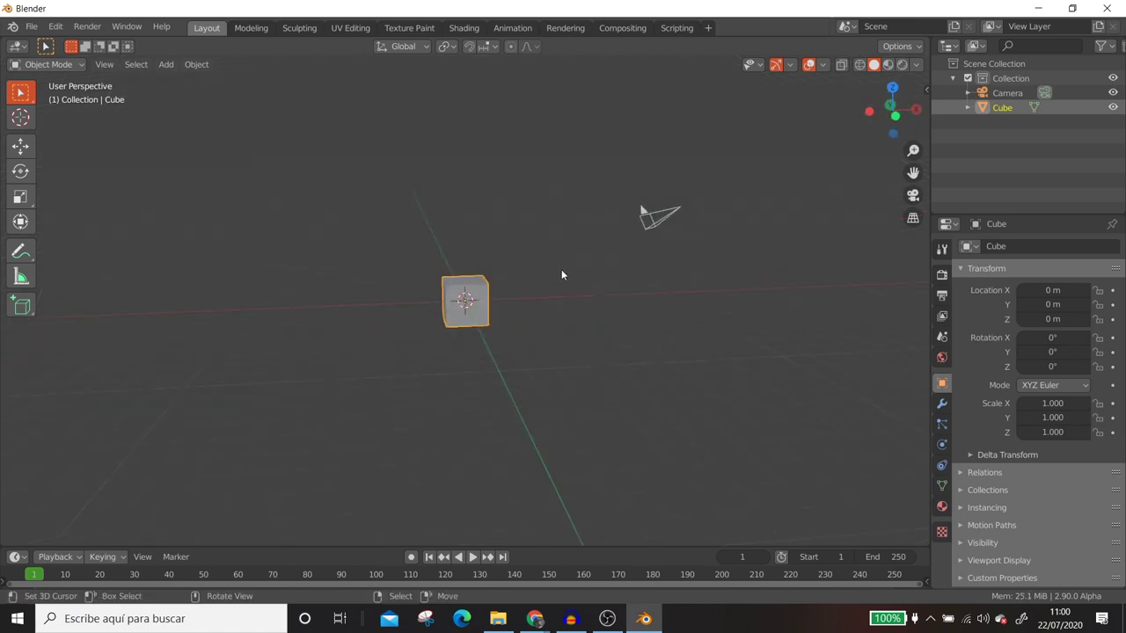
pyautogui.click(54, 27)
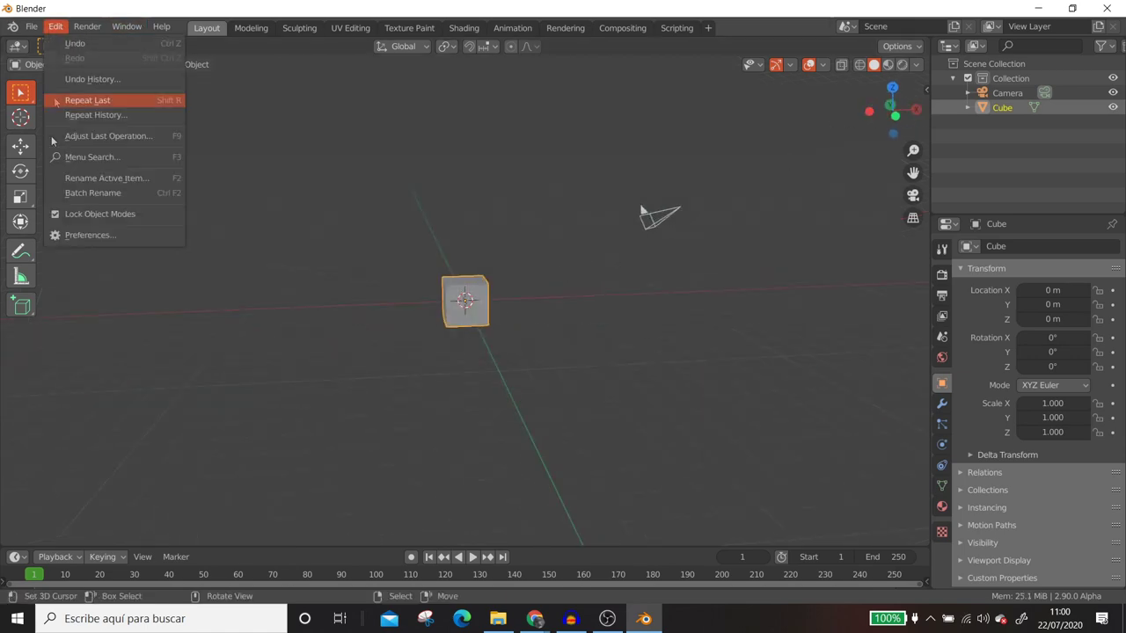
pyautogui.click(69, 237)
pyautogui.click(406, 97)
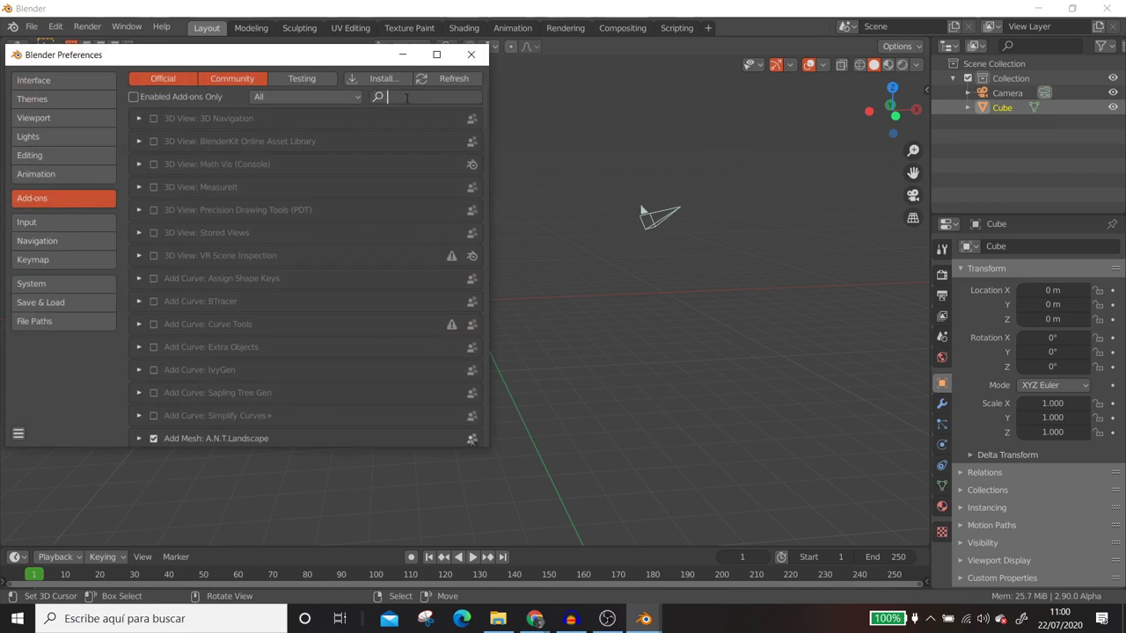
pyautogui.write('came')
pyautogui.press('BackSpace')
pyautogui.write('era')
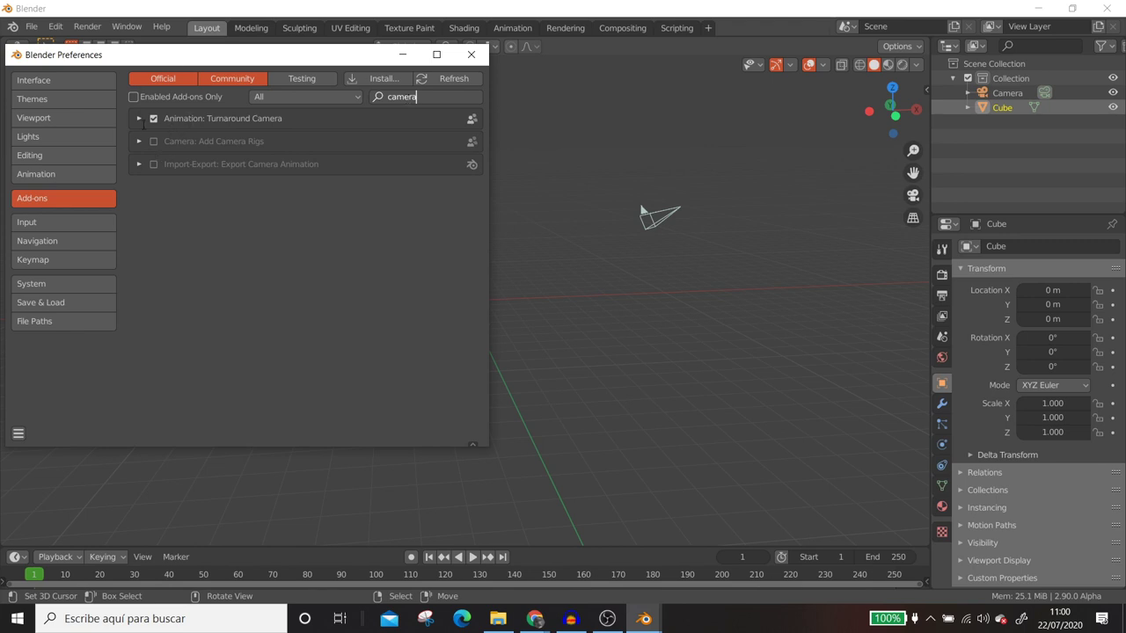
pyautogui.click(471, 54)
pyautogui.press('n')
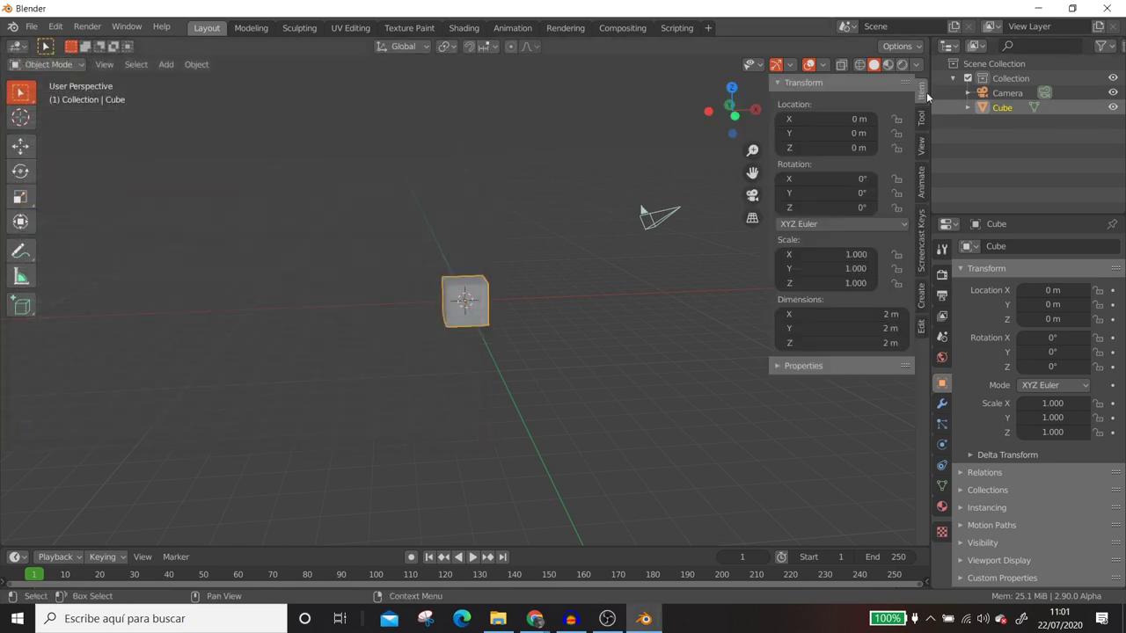
# Step: From the sidebar Animate tab, run Turnaround Camera on the cube
pyautogui.click(919, 191)
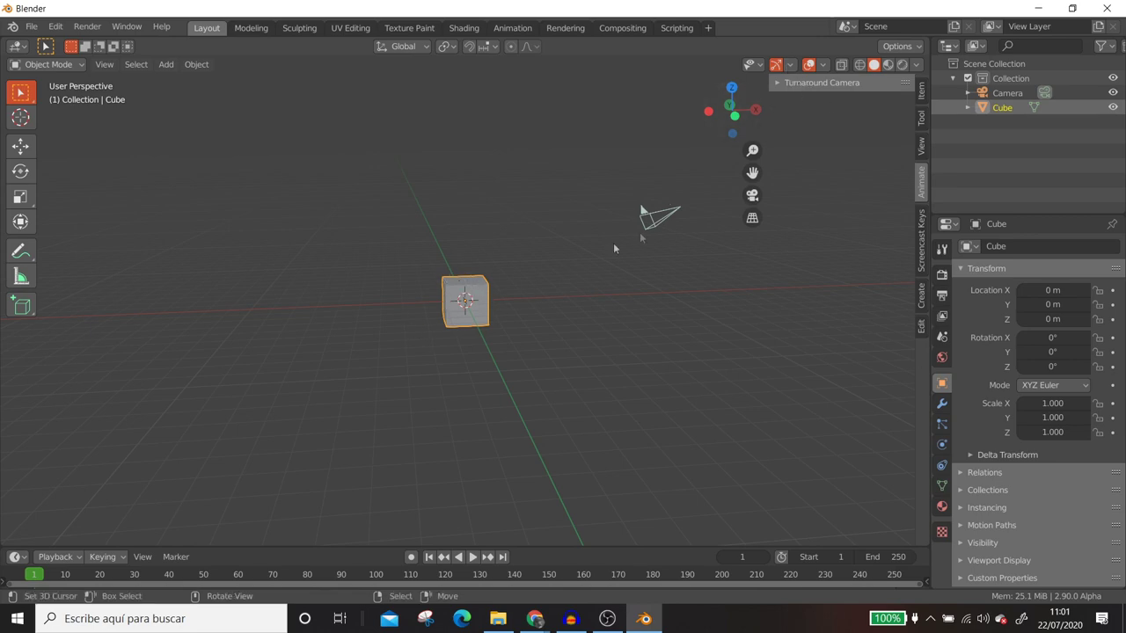
pyautogui.click(665, 215)
pyautogui.click(479, 302)
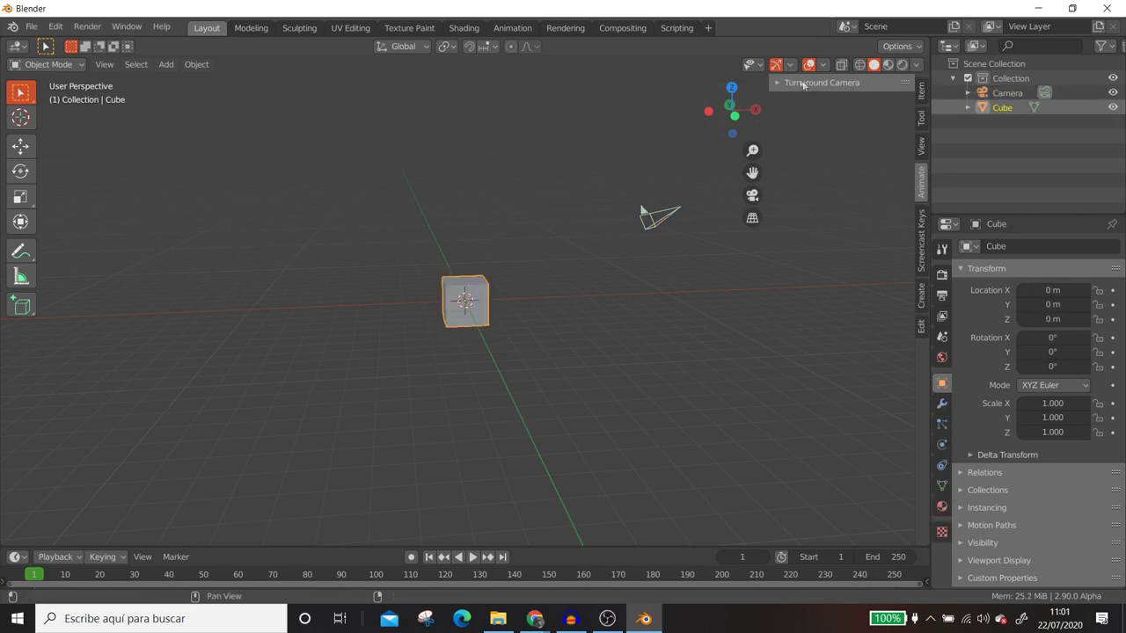
pyautogui.click(649, 215)
pyautogui.click(782, 84)
pyautogui.click(782, 84)
pyautogui.click(480, 293)
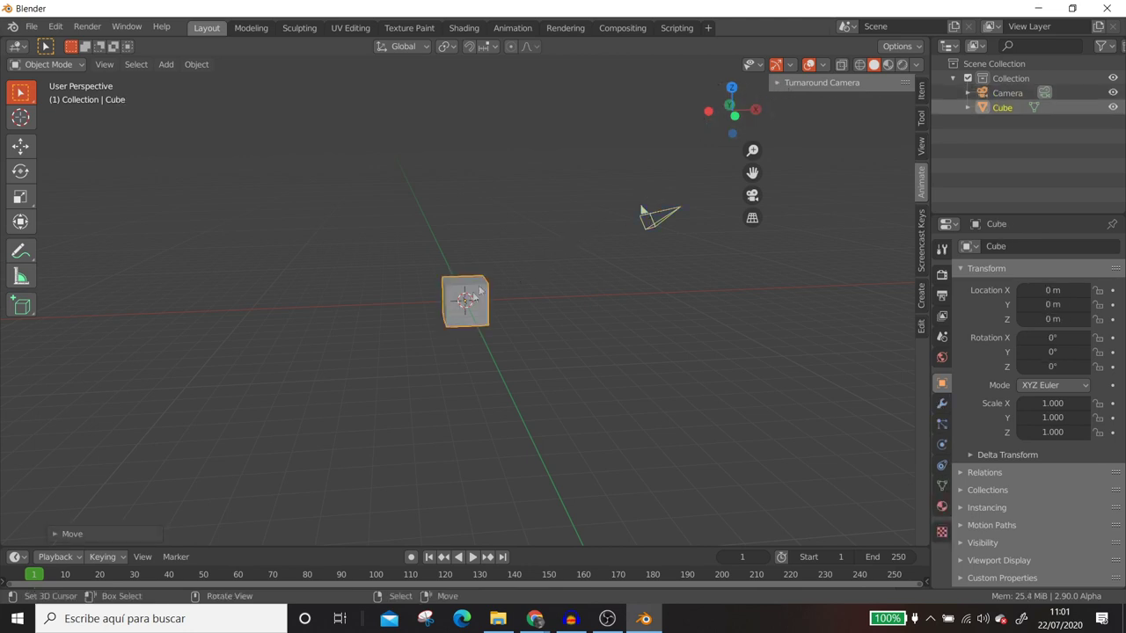
pyautogui.click(777, 82)
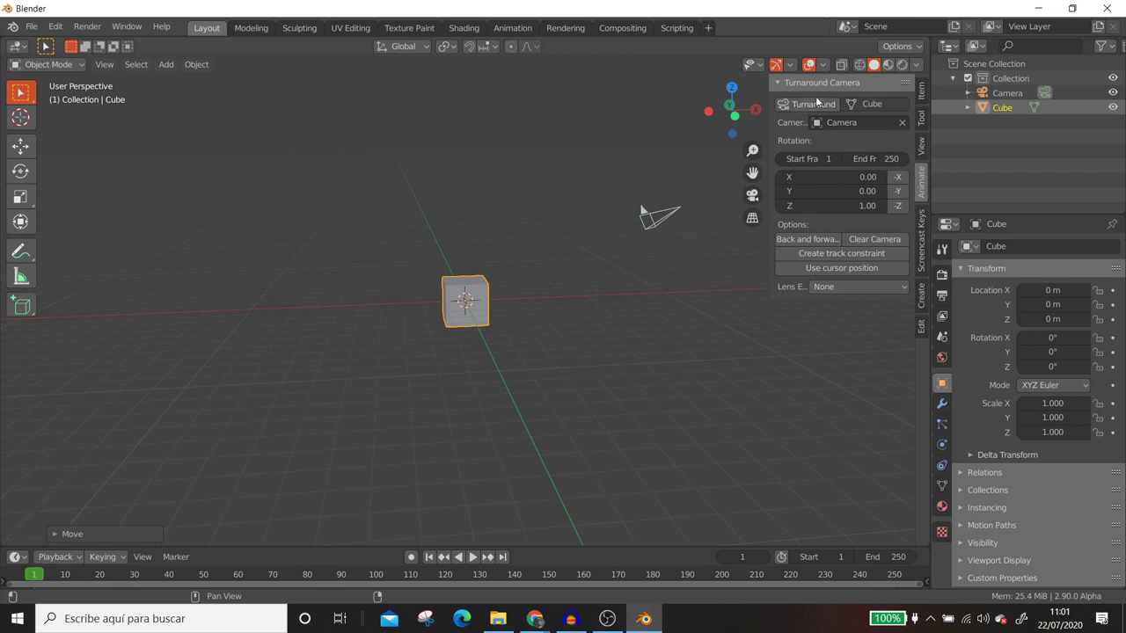
pyautogui.click(783, 104)
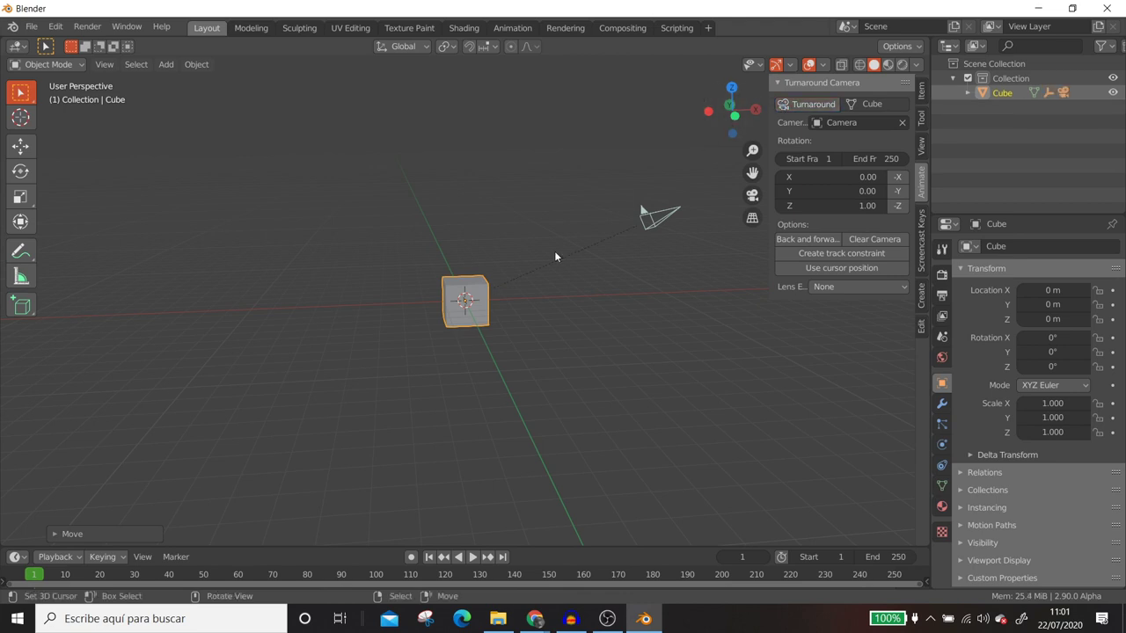
# Step: Play the turnaround through the camera and enable Use cursor position
pyautogui.press('space')
pyautogui.press('KP_0')
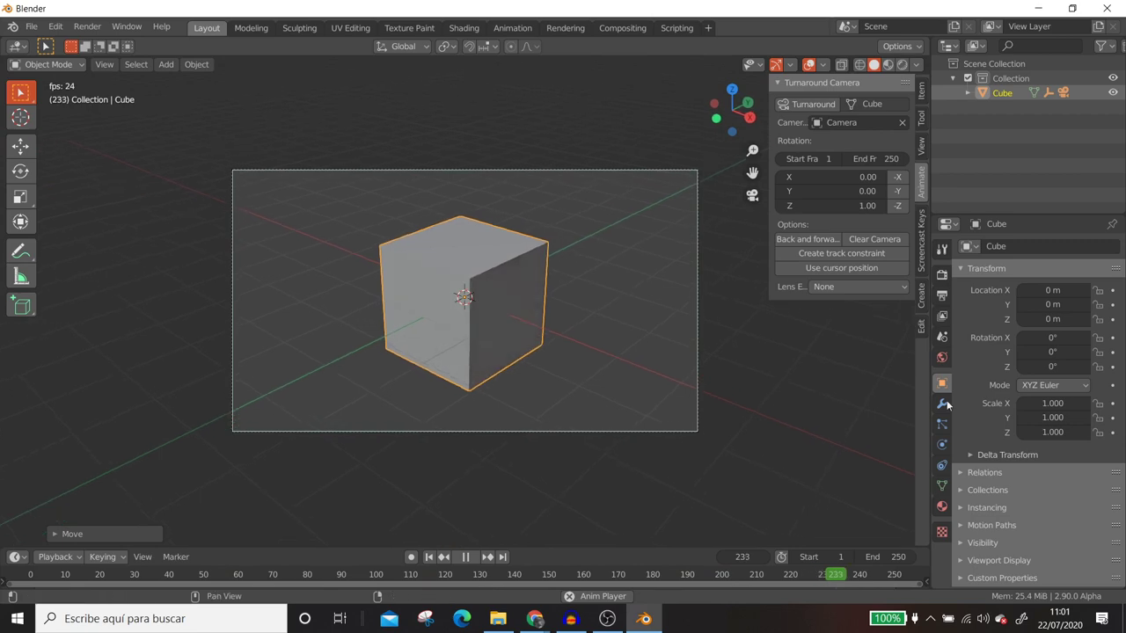
pyautogui.click(806, 241)
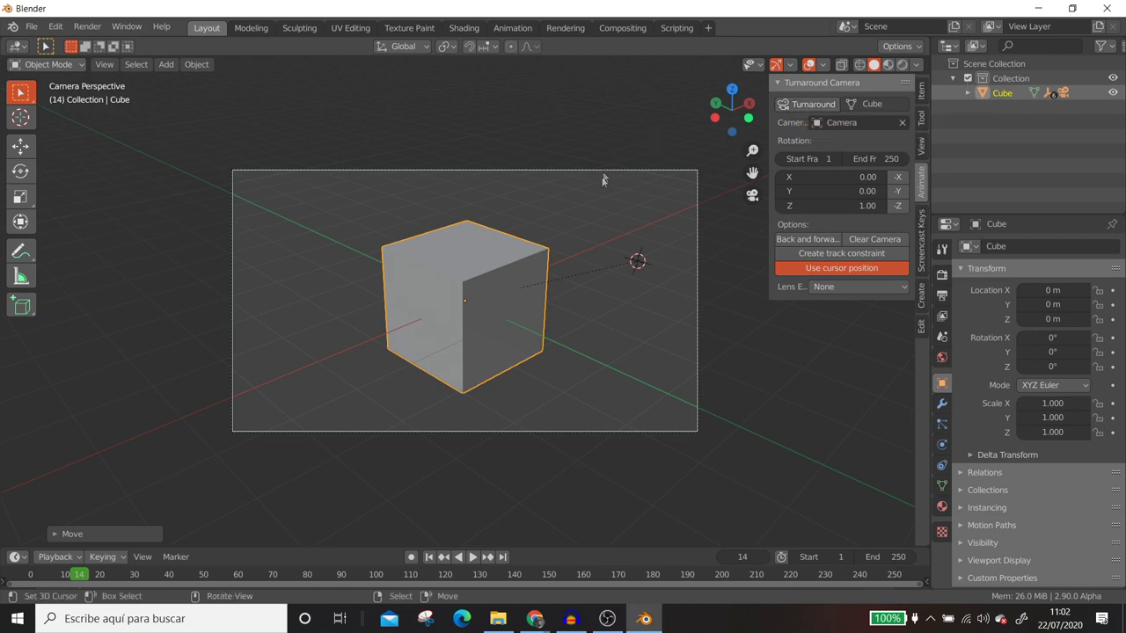
# Step: Orbit the scene and reopen Preferences on the add-ons list
pyautogui.moveTo(604, 179); pyautogui.dragTo(511, 322, button='middle')
pyautogui.scroll(-4, 525, 326)
pyautogui.scroll(-2, 525, 327)
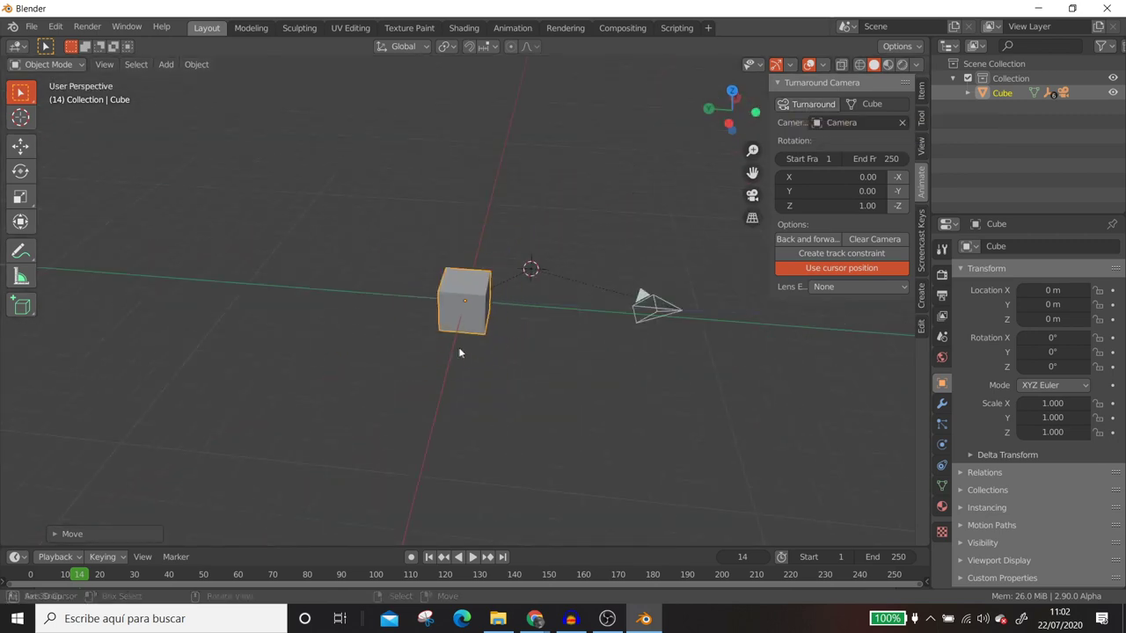
pyautogui.moveTo(460, 351); pyautogui.dragTo(308, 334, button='middle')
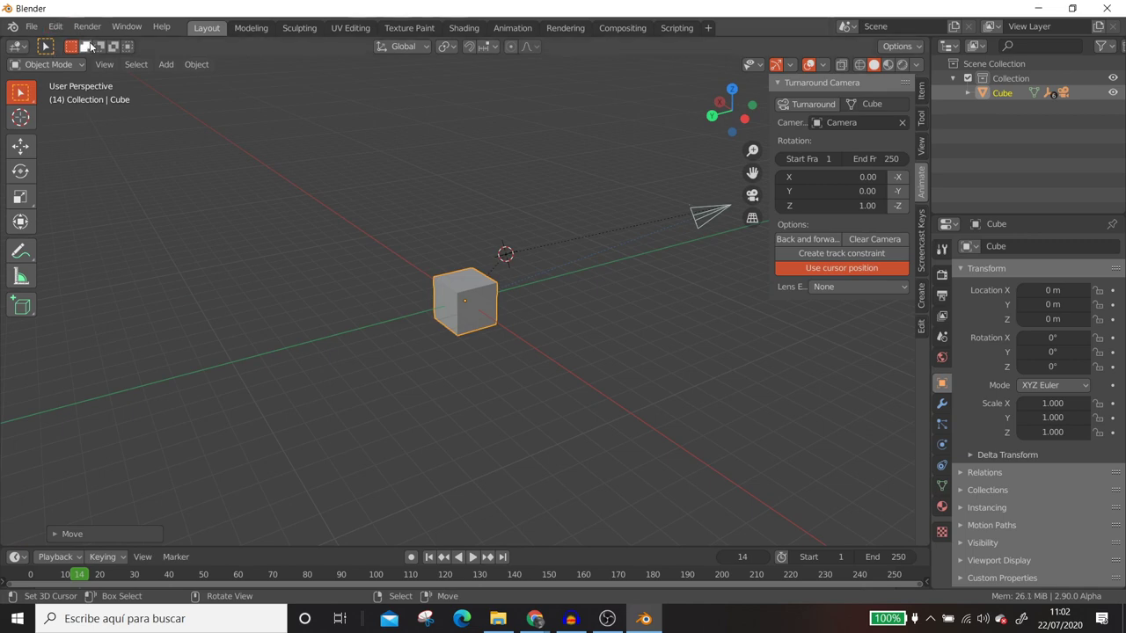
pyautogui.click(54, 27)
pyautogui.click(91, 235)
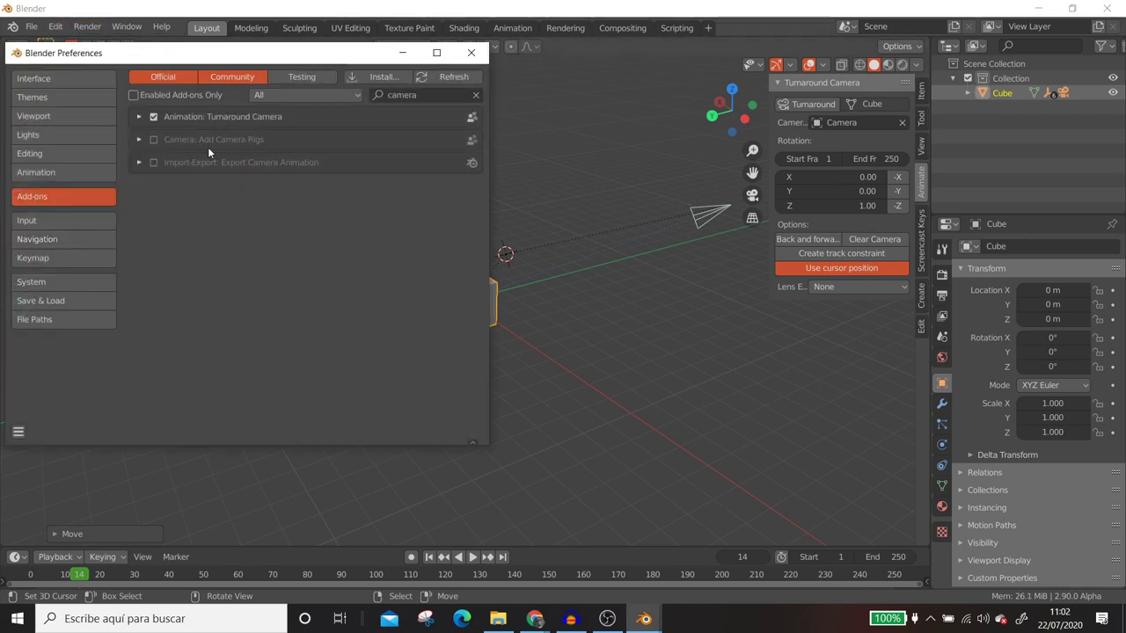
# Step: Enable the Camera: Add Camera Rigs add-on and close Preferences
pyautogui.click(155, 143)
pyautogui.click(471, 53)
pyautogui.scroll(-2, 580, 358)
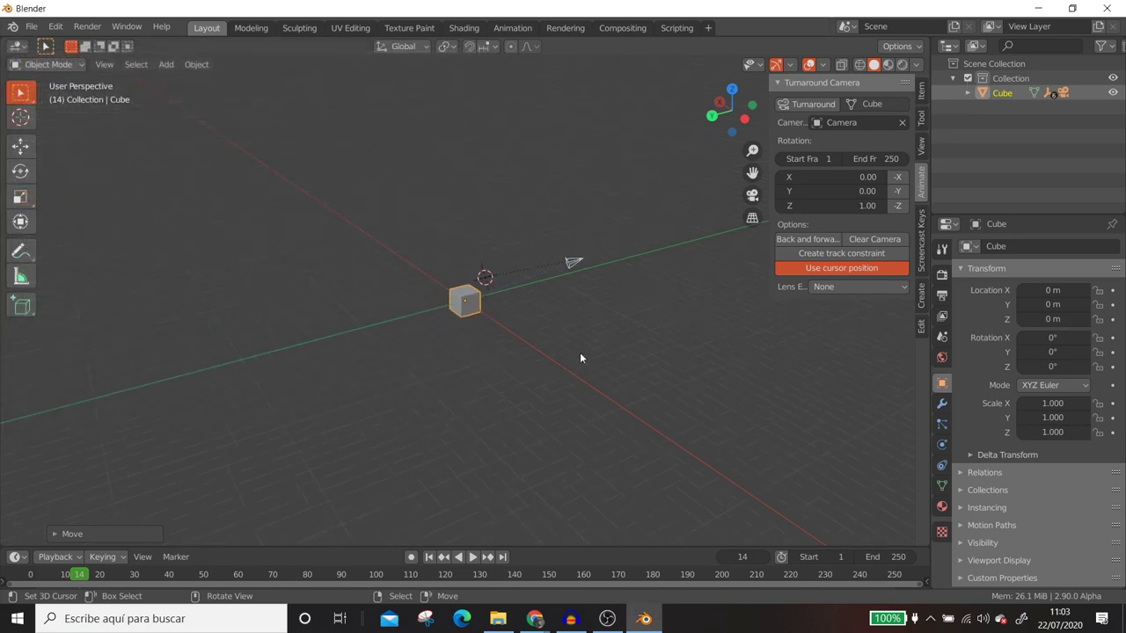
# Step: Switch to front orthographic view and bring up the Add menu for a camera rig
pyautogui.moveTo(652, 356); pyautogui.dragTo(564, 352, button='middle')
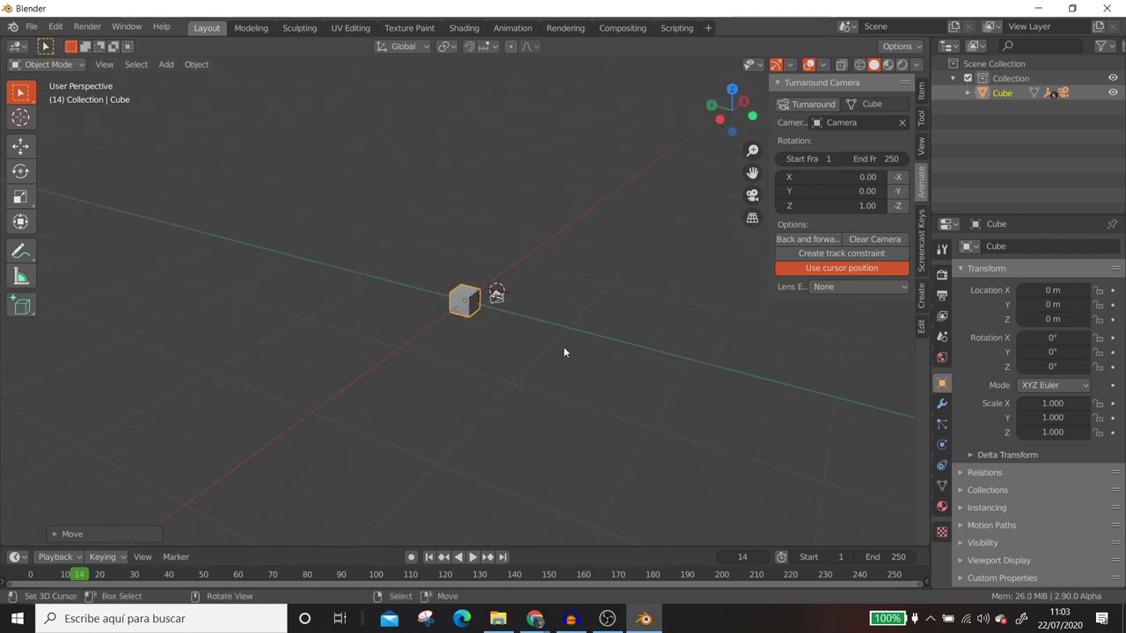
pyautogui.scroll(1, 498, 349)
pyautogui.scroll(1, 596, 331)
pyautogui.press('KP_1')
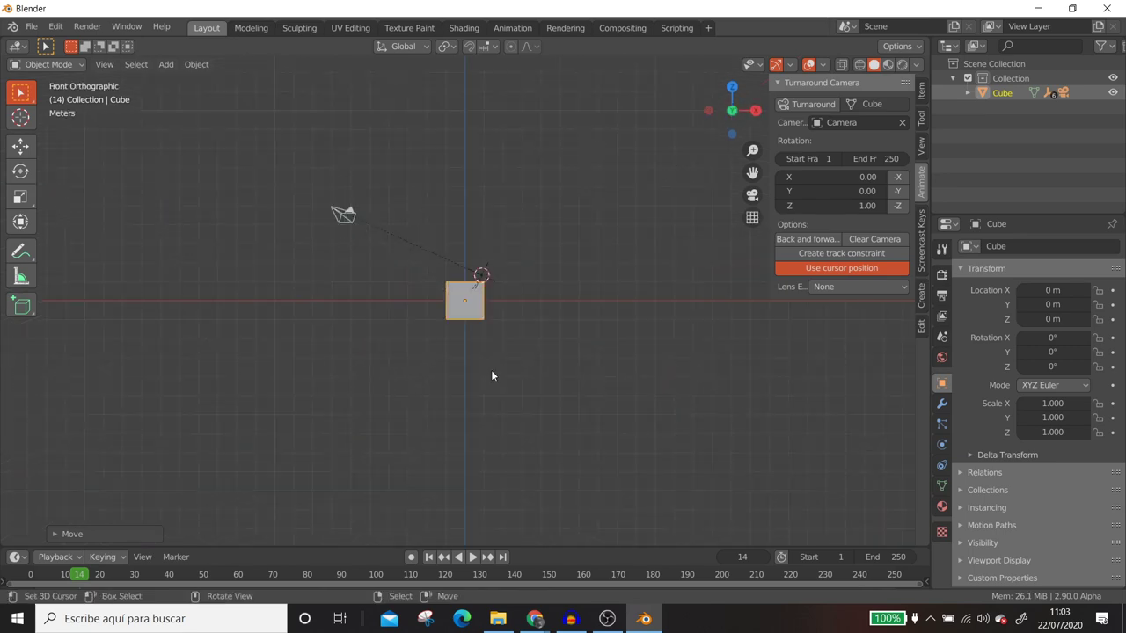
pyautogui.hotkey('shift', 'a')
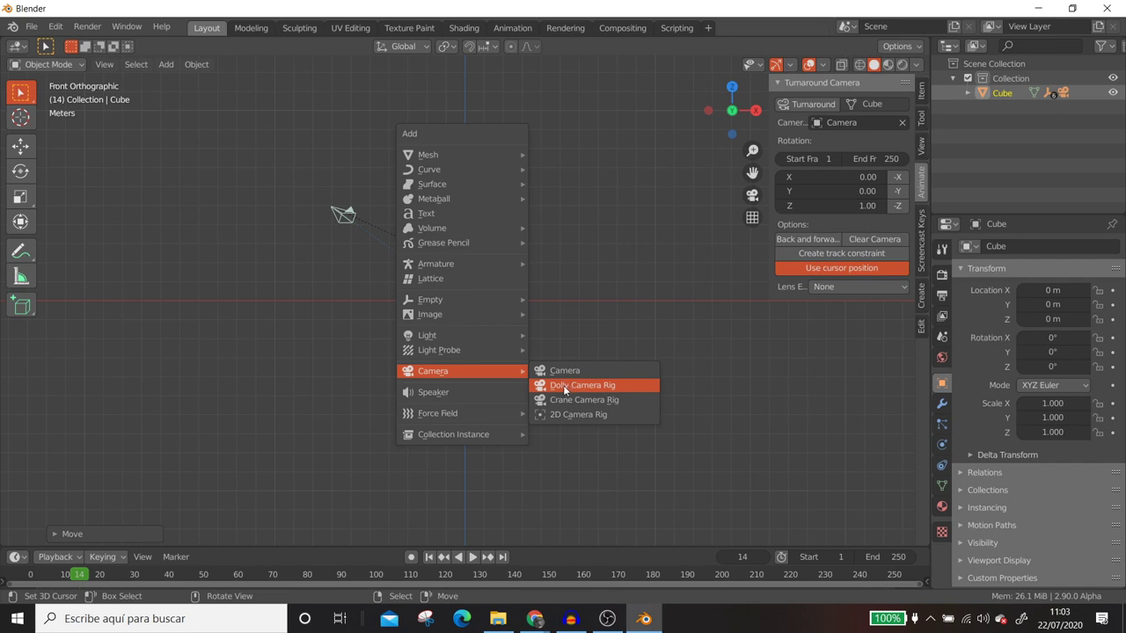
# Step: Add a Dolly camera rig beside the cube and put it in Pose Mode
pyautogui.click(564, 388)
pyautogui.moveTo(569, 320)
pyautogui.mouseDown(button='middle')
pyautogui.moveTo(477, 357)
pyautogui.moveTo(432, 353)
pyautogui.moveTo(413, 236)
pyautogui.mouseUp(button='middle')
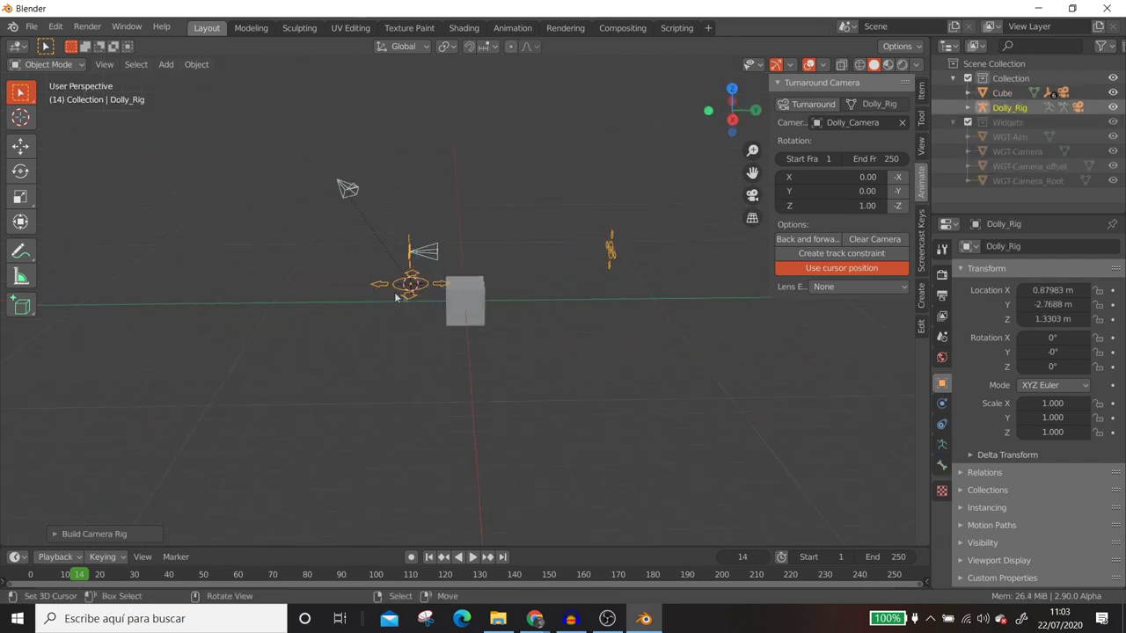
pyautogui.moveTo(426, 283)
pyautogui.mouseDown(button='middle')
pyautogui.moveTo(560, 277)
pyautogui.moveTo(561, 262)
pyautogui.moveTo(483, 244)
pyautogui.moveTo(445, 267)
pyautogui.mouseUp(button='middle')
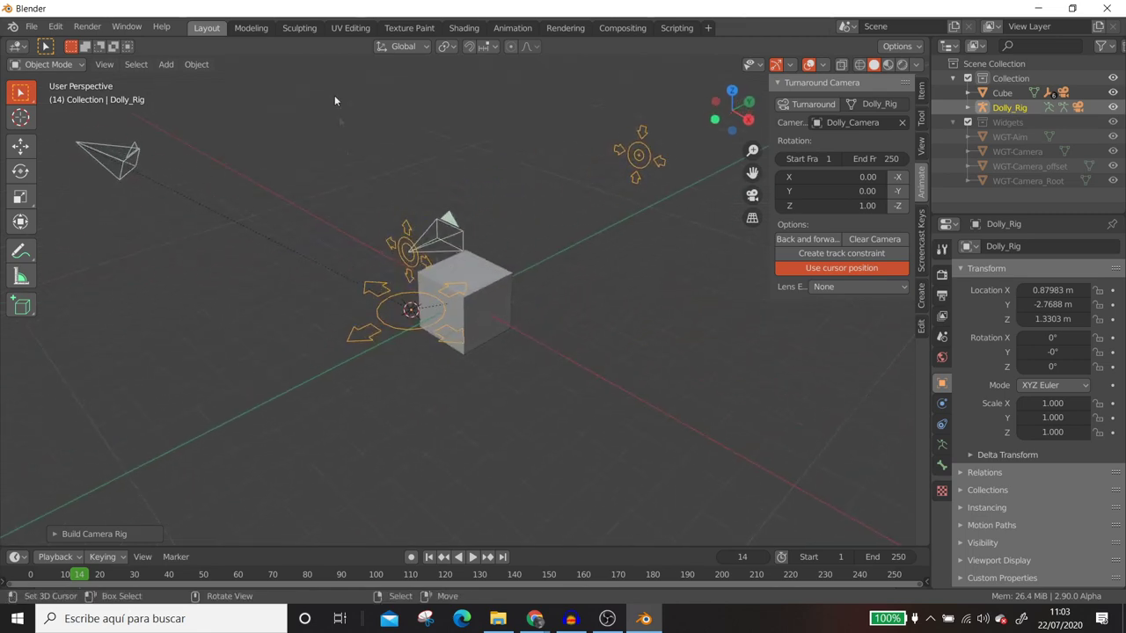
pyautogui.click(63, 64)
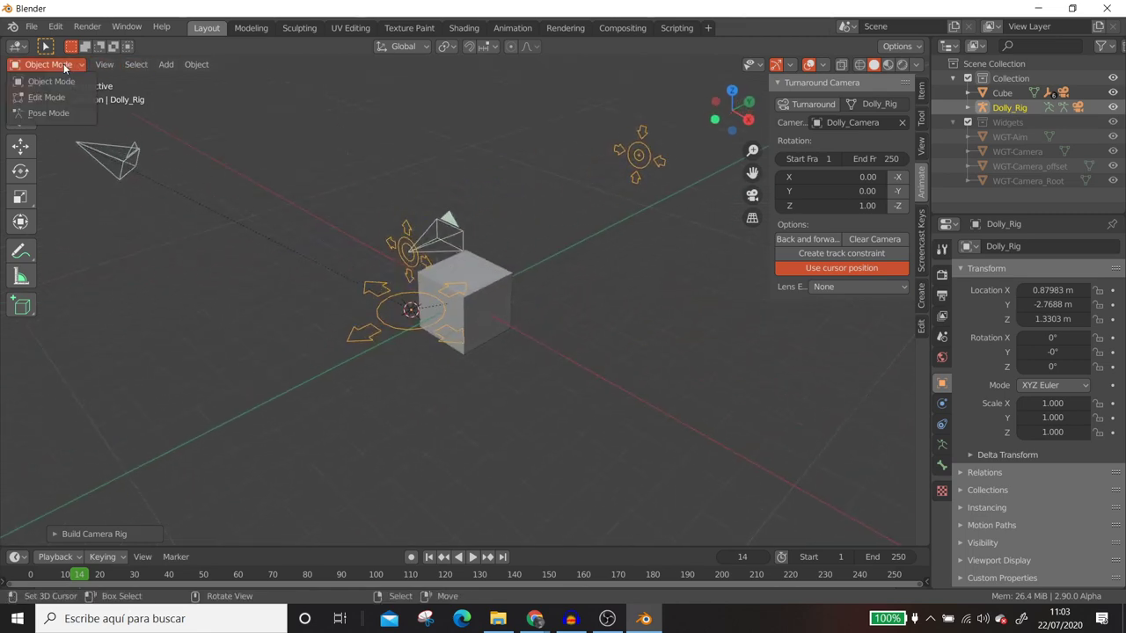
pyautogui.click(36, 116)
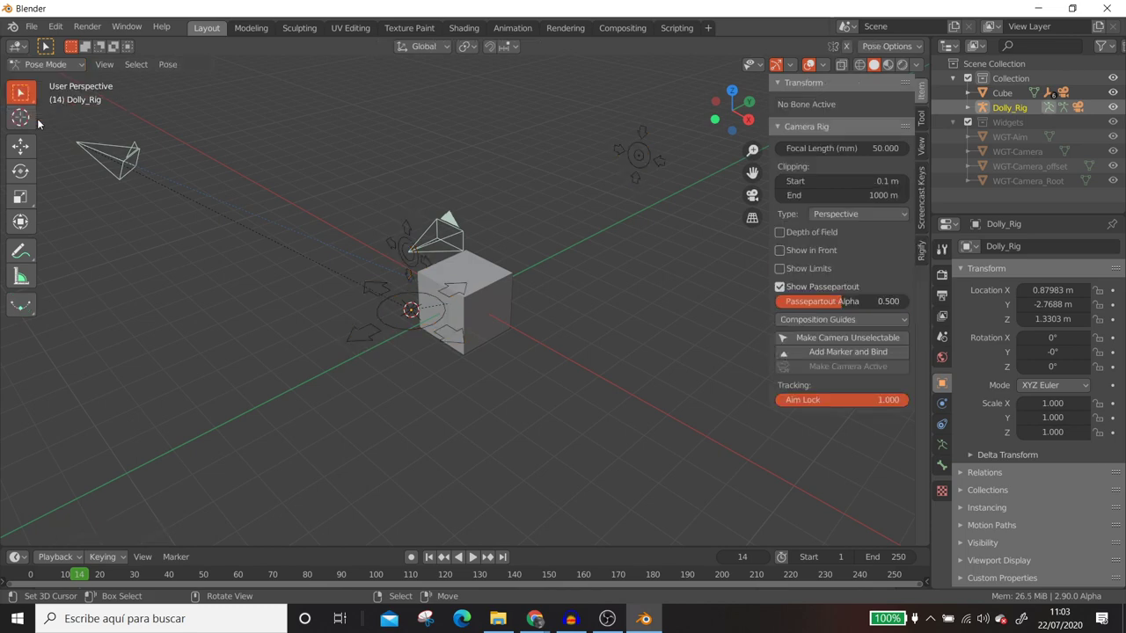
# Step: Move the Aim target right of the cube and reposition the Camera_offset and Camera bones
pyautogui.click(635, 163)
pyautogui.press('g')
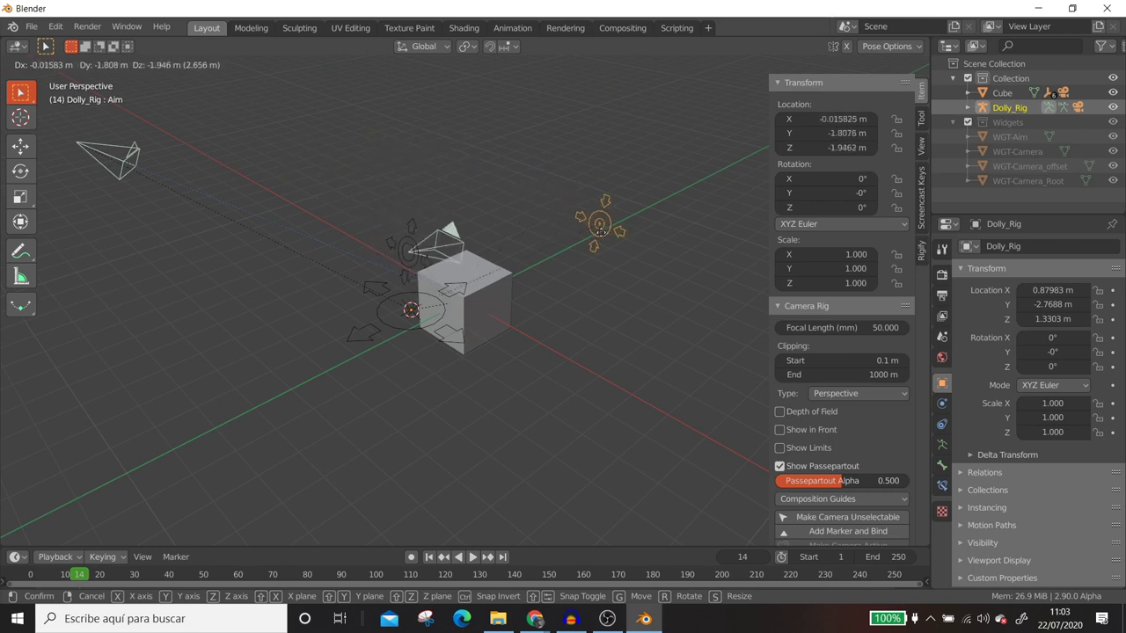
pyautogui.click(620, 203)
pyautogui.click(414, 255)
pyautogui.press('g')
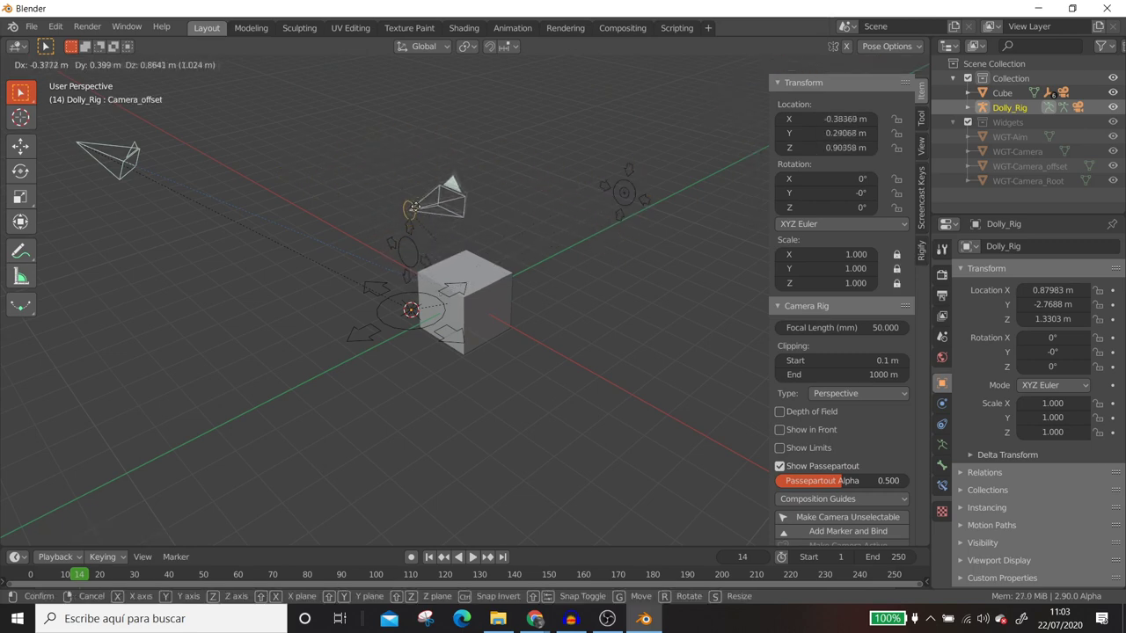
pyautogui.click(523, 214)
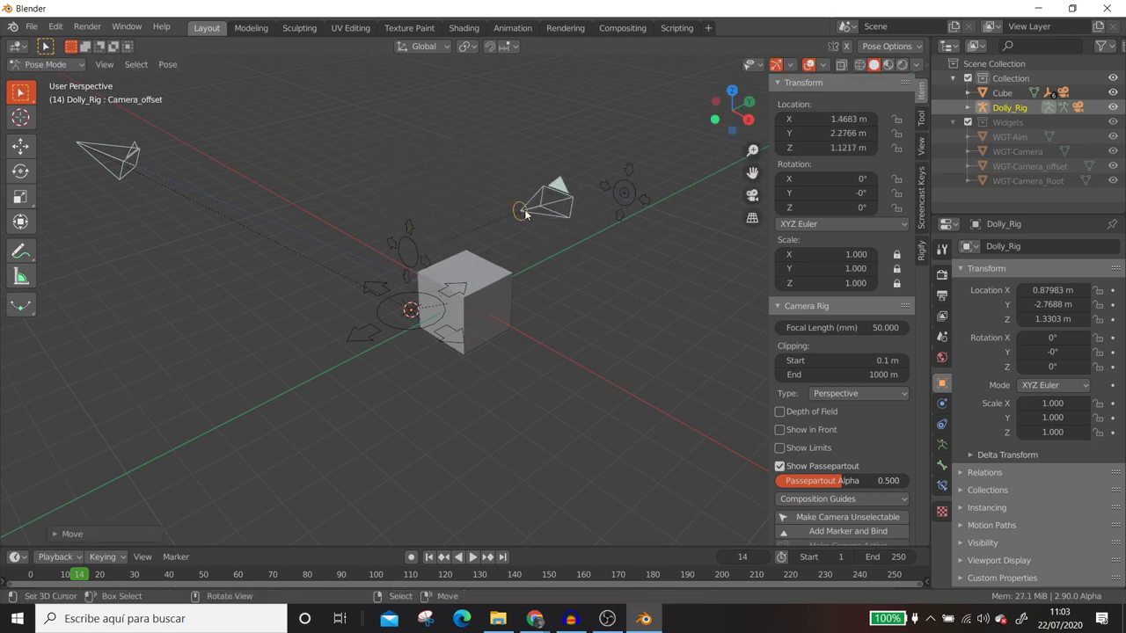
pyautogui.hotkey('alt', 'g')
pyautogui.click(425, 268)
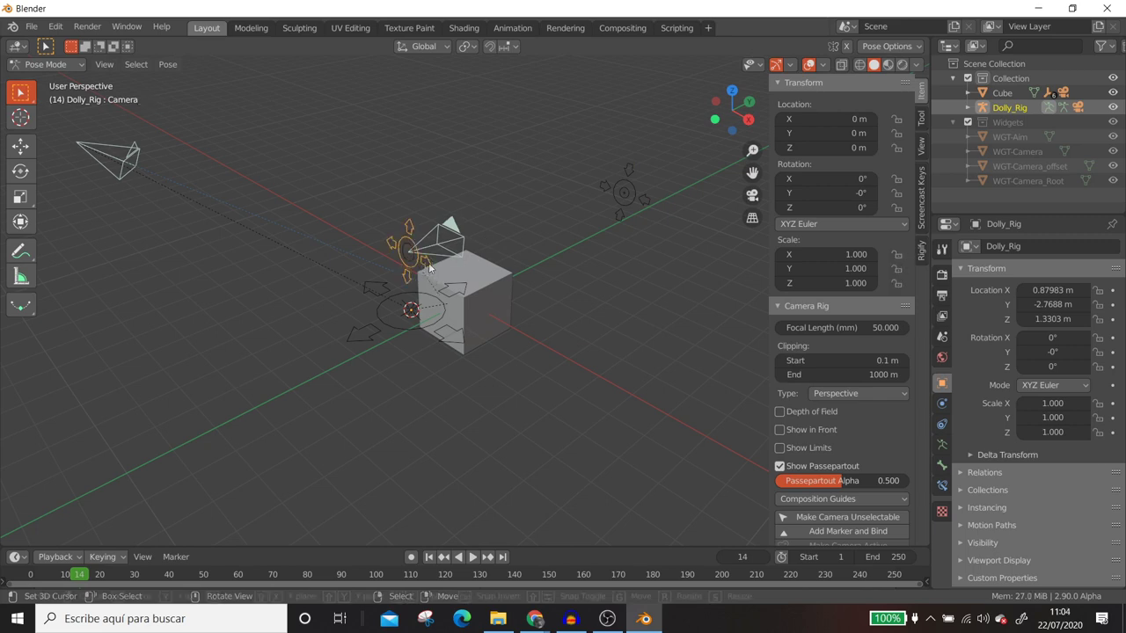
pyautogui.press('g')
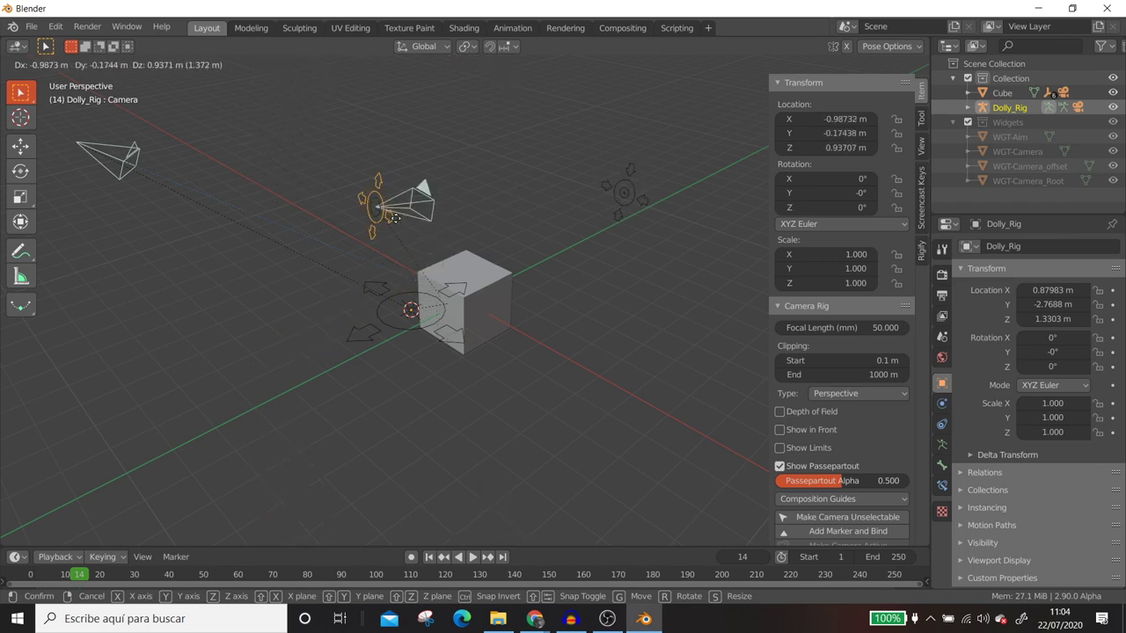
pyautogui.click(396, 220)
# Step: Fine-tune the camera offset and camera control positions around the cube
pyautogui.click(369, 215)
pyautogui.press('g')
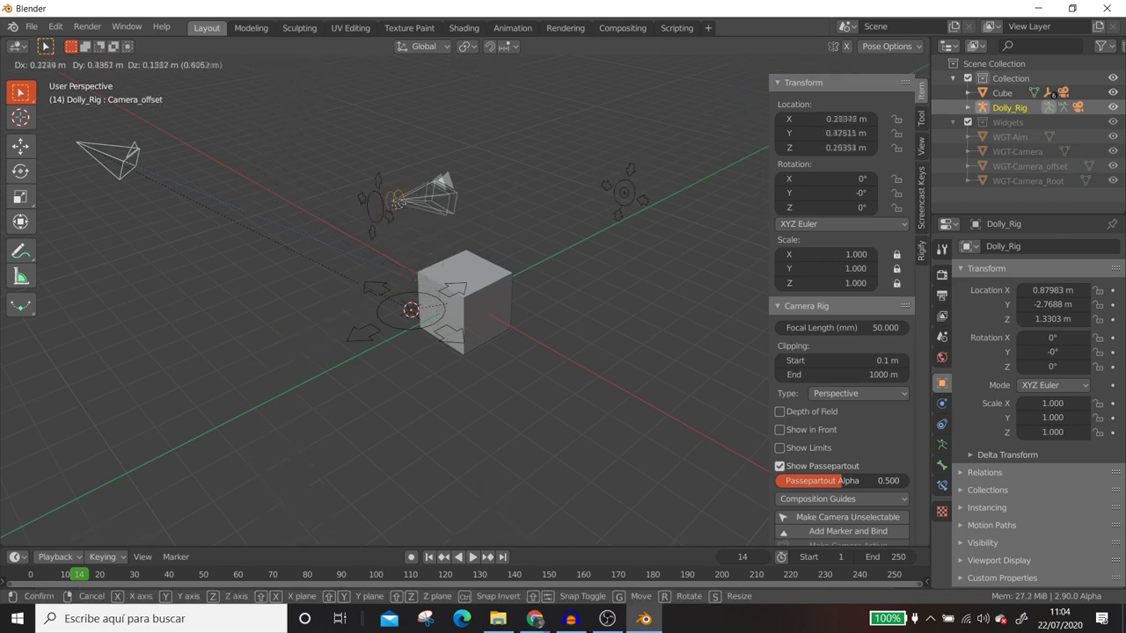
pyautogui.click(590, 287)
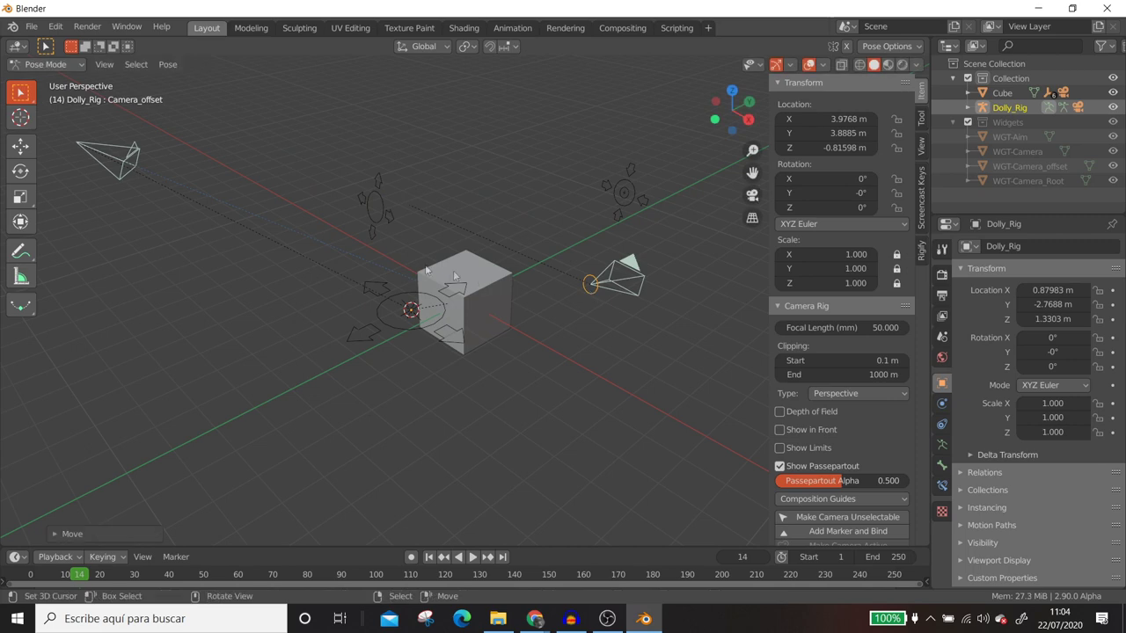
pyautogui.click(383, 227)
pyautogui.press('g')
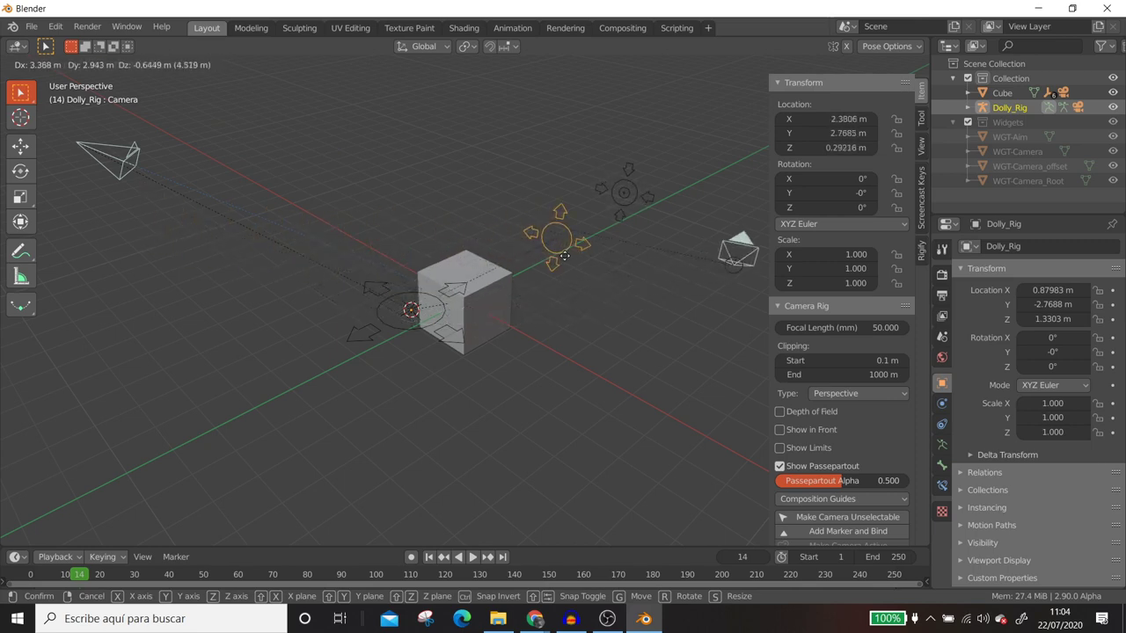
pyautogui.click(396, 262)
pyautogui.click(620, 298)
pyautogui.press('g')
pyautogui.click(509, 232)
# Step: Clear the camera offset location to zero, move the rig's Root, and return to Object Mode
pyautogui.press('a')
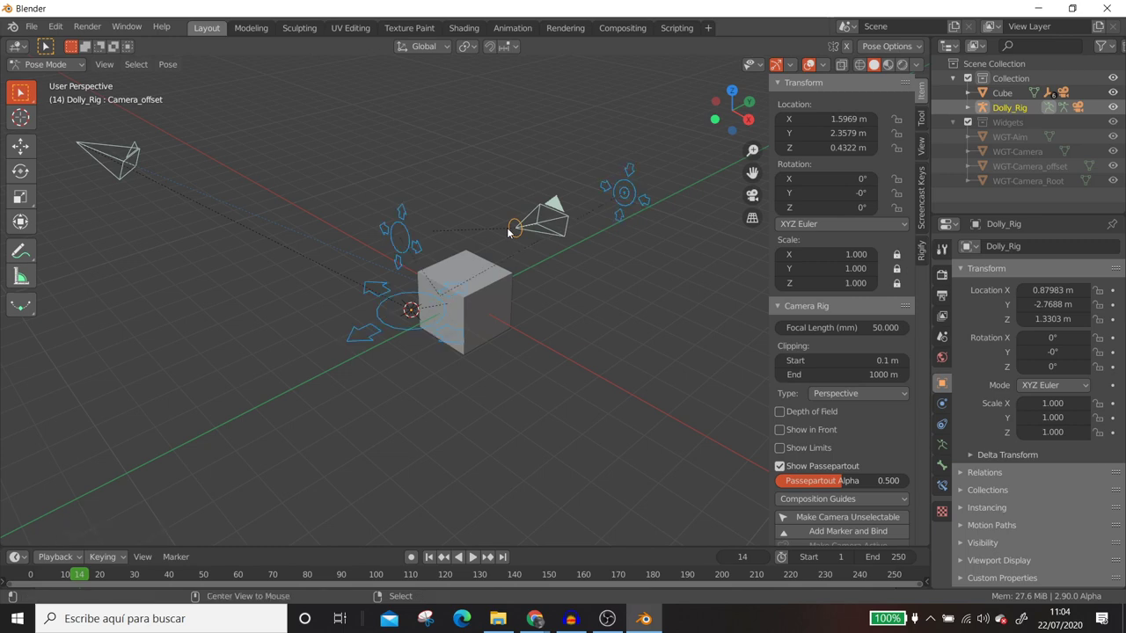
pyautogui.hotkey('alt', 'g')
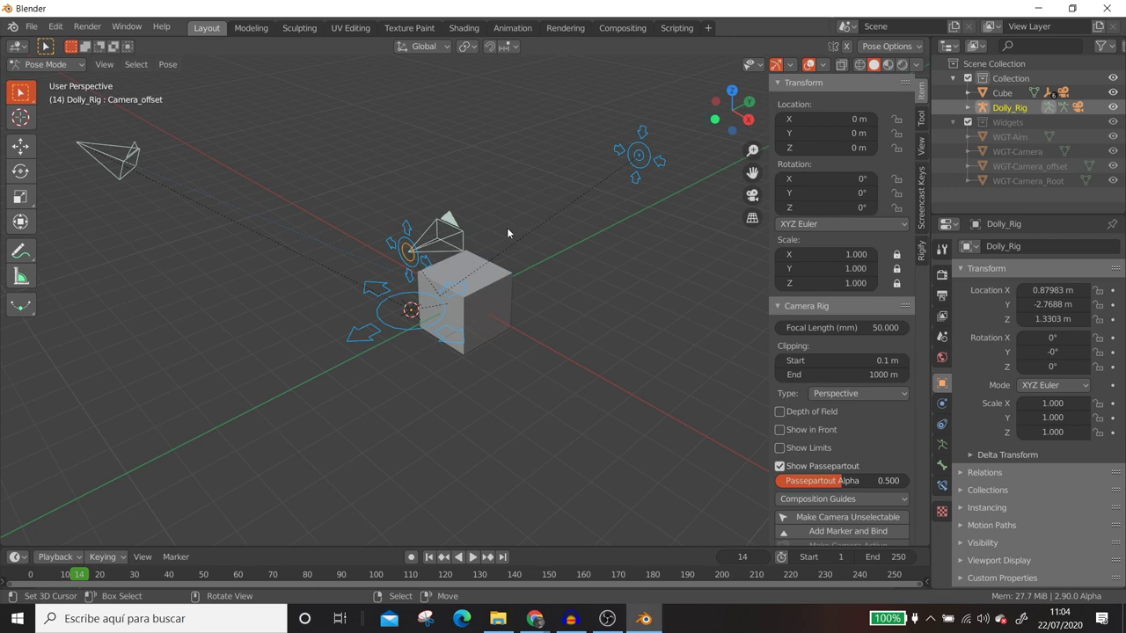
pyautogui.click(461, 350)
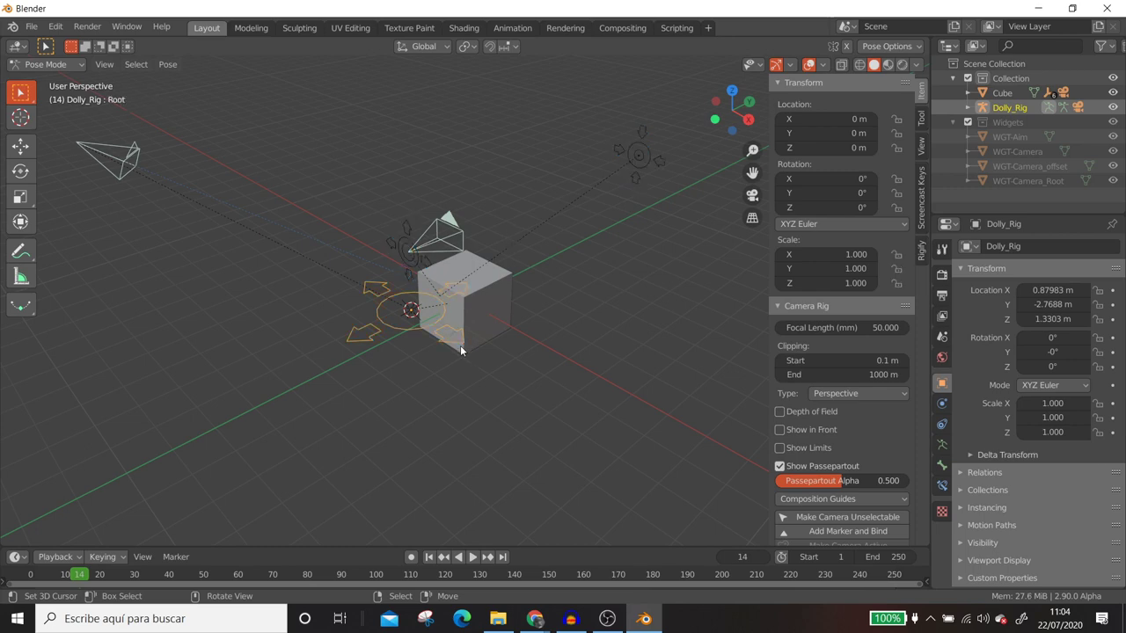
pyautogui.press('g')
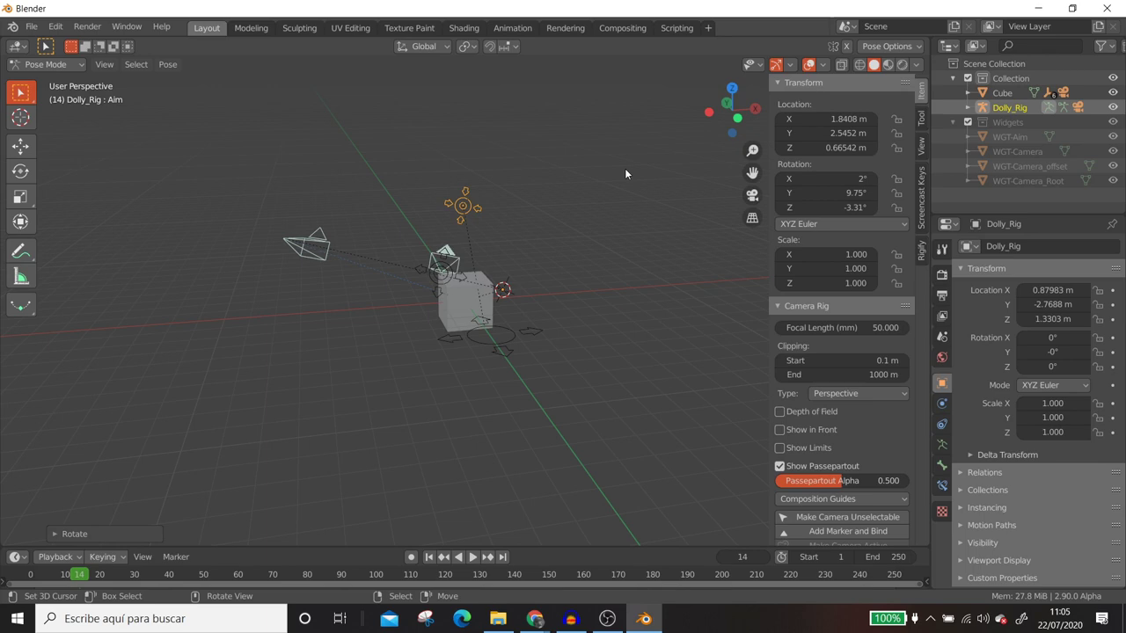
pyautogui.hotkey('ctrl', 'Tab')
# Step: Add a Crane camera rig and switch it into Pose Mode
pyautogui.hotkey('shift', 'a')
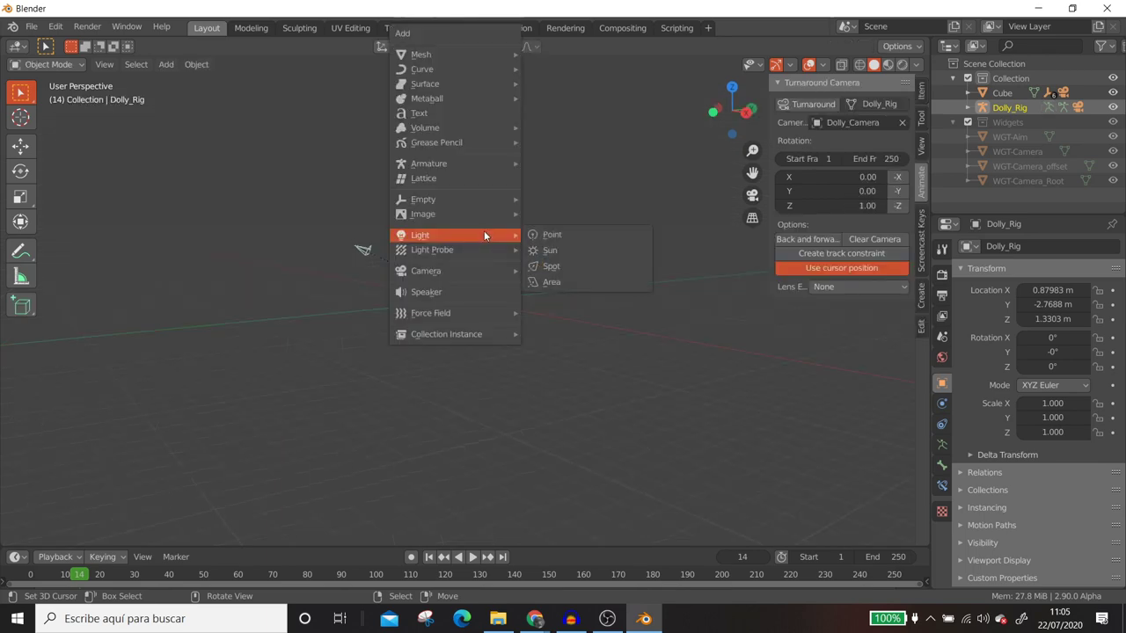
pyautogui.click(563, 300)
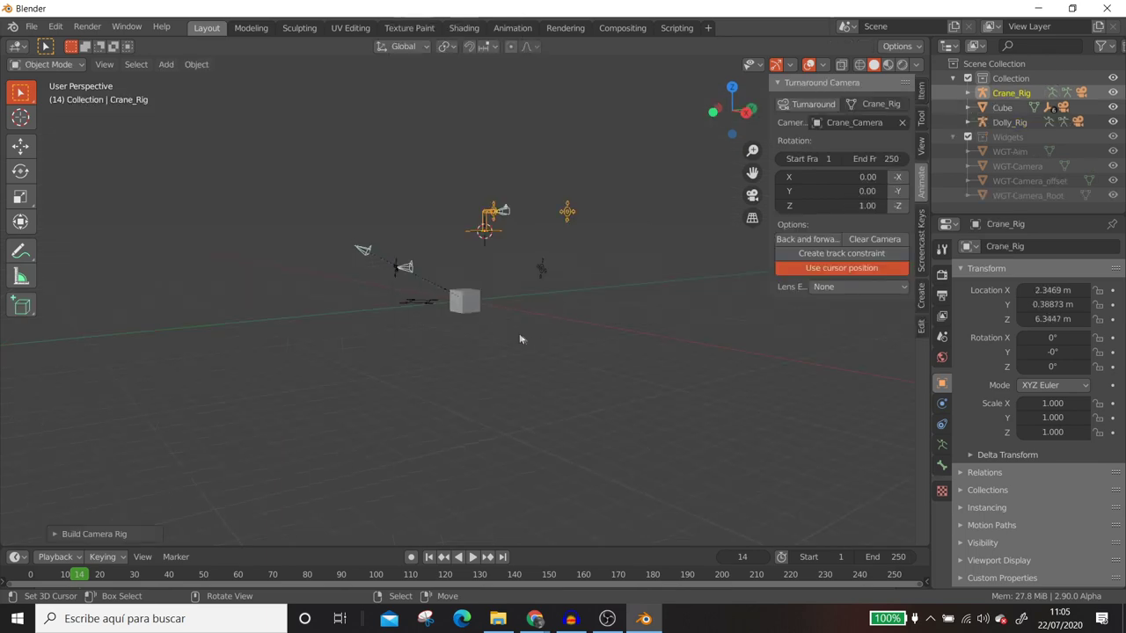
pyautogui.moveTo(435, 182)
pyautogui.mouseDown(button='middle')
pyautogui.moveTo(556, 252)
pyautogui.moveTo(369, 209)
pyautogui.mouseUp(button='middle')
pyautogui.scroll(3, 556, 251)
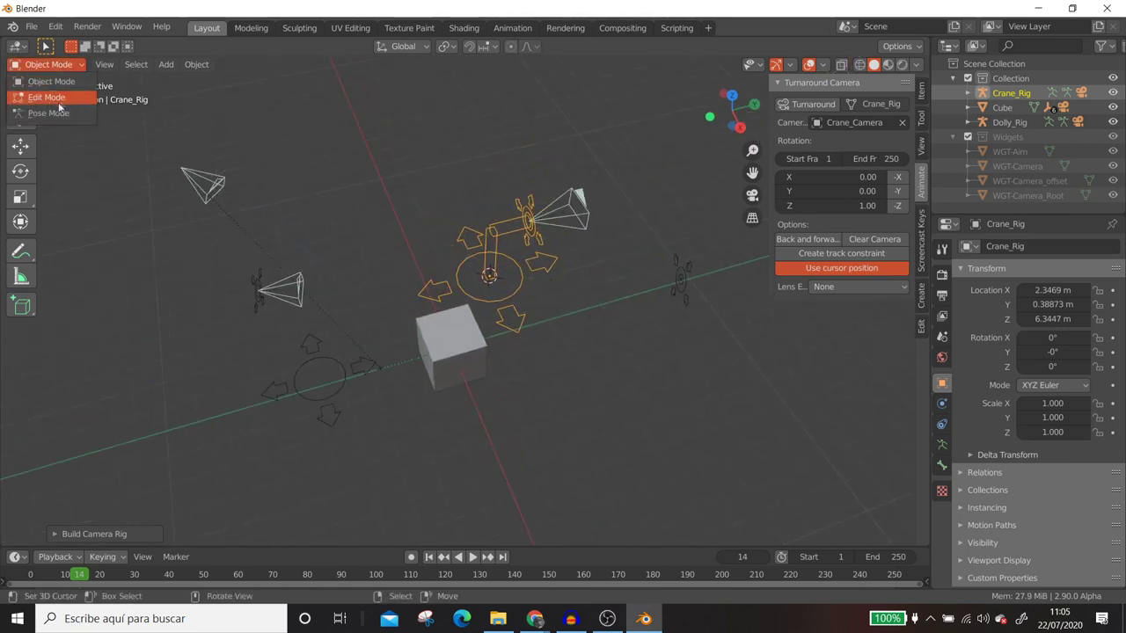
pyautogui.click(52, 113)
pyautogui.moveTo(462, 274)
pyautogui.mouseDown(button='middle')
pyautogui.moveTo(457, 210)
pyautogui.moveTo(474, 253)
pyautogui.mouseUp(button='middle')
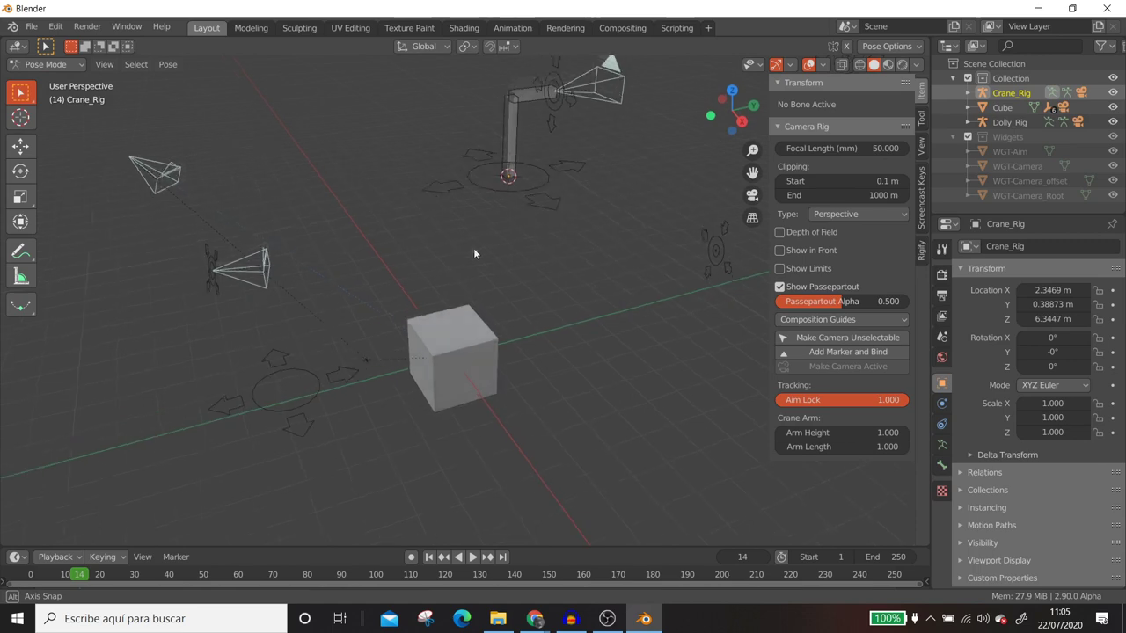
# Step: Move the crane rig's Root control to a new position
pyautogui.click(540, 229)
pyautogui.press('KP_Decimal')
pyautogui.press('g')
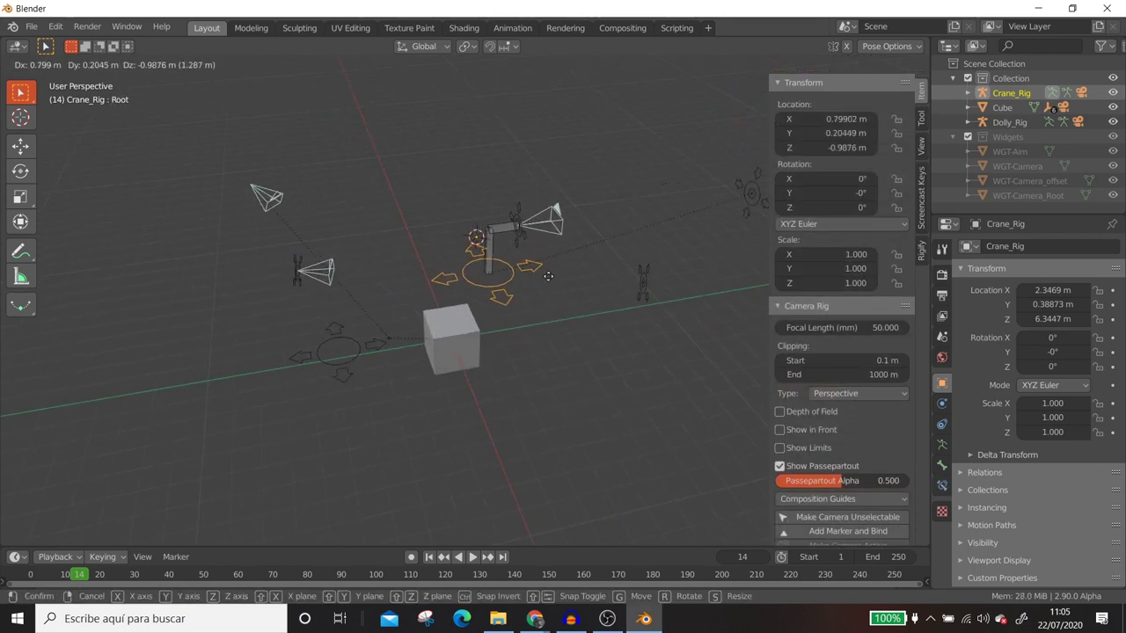
pyautogui.click(530, 221)
pyautogui.moveTo(530, 222)
pyautogui.mouseDown(button='middle')
pyautogui.moveTo(568, 240)
pyautogui.moveTo(545, 234)
pyautogui.mouseUp(button='middle')
# Step: Move the crane's Camera control and lower its Aim target
pyautogui.click(552, 211)
pyautogui.press('g')
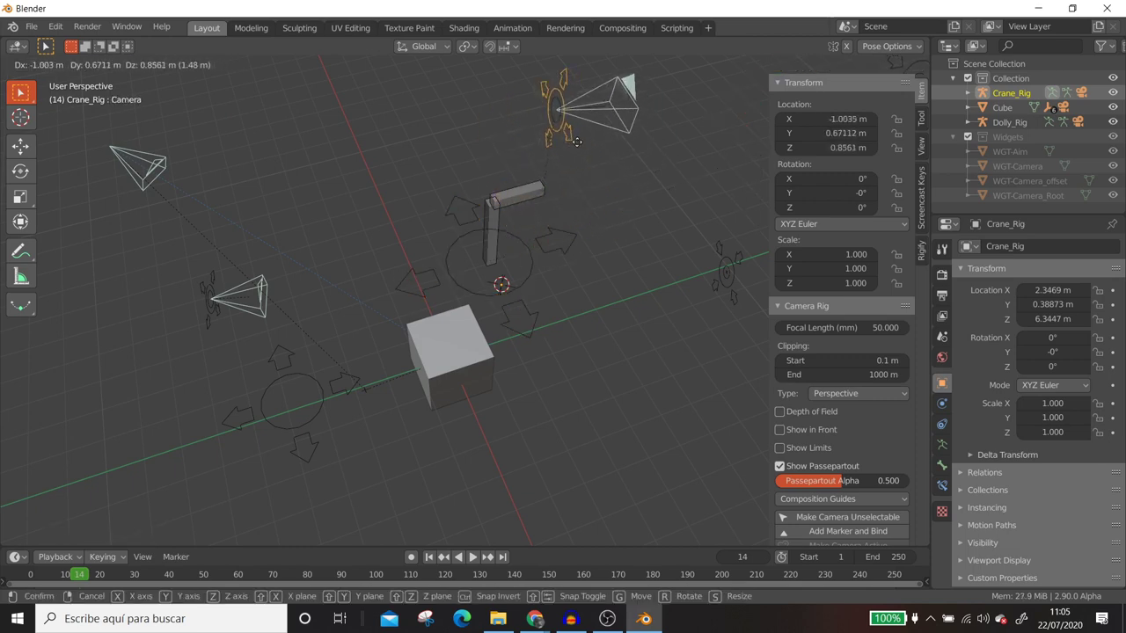
pyautogui.click(580, 231)
pyautogui.scroll(-4, 592, 232)
pyautogui.moveTo(592, 233); pyautogui.dragTo(584, 218, button='middle')
pyautogui.click(646, 213)
pyautogui.press('g')
pyautogui.click(653, 264)
pyautogui.scroll(3, 507, 315)
# Step: Scale the Crane_height section shorter
pyautogui.moveTo(491, 310); pyautogui.dragTo(475, 220, button='middle')
pyautogui.click(469, 117)
pyautogui.scroll(2, 470, 119)
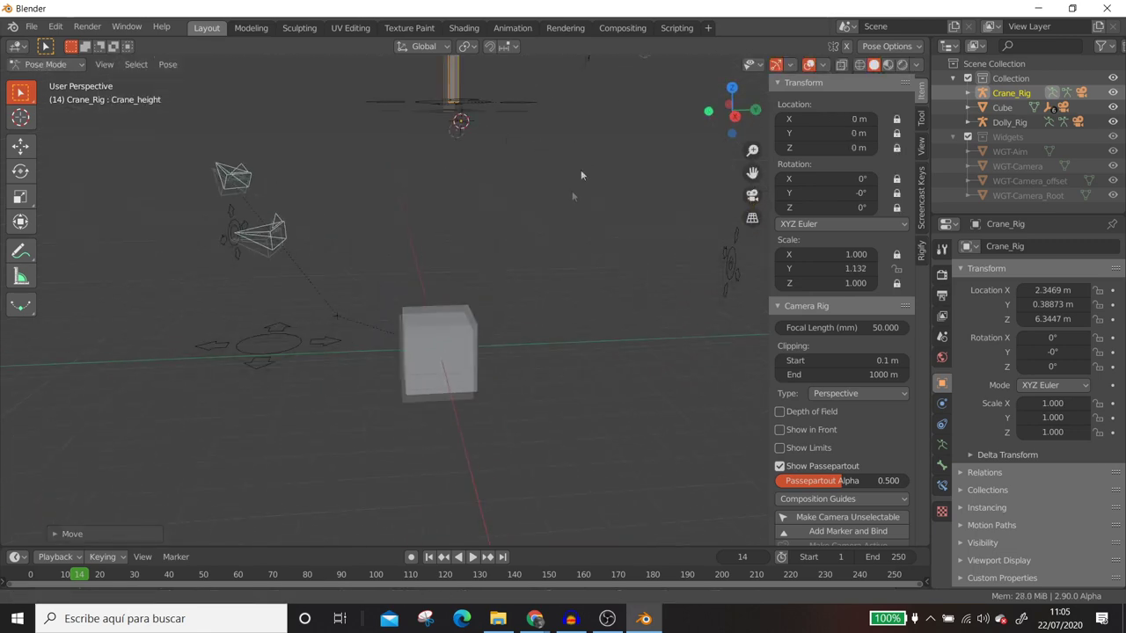
pyautogui.keyDown('shift'); pyautogui.moveTo(584, 164); pyautogui.dragTo(533, 355, button='middle'); pyautogui.keyUp('shift')
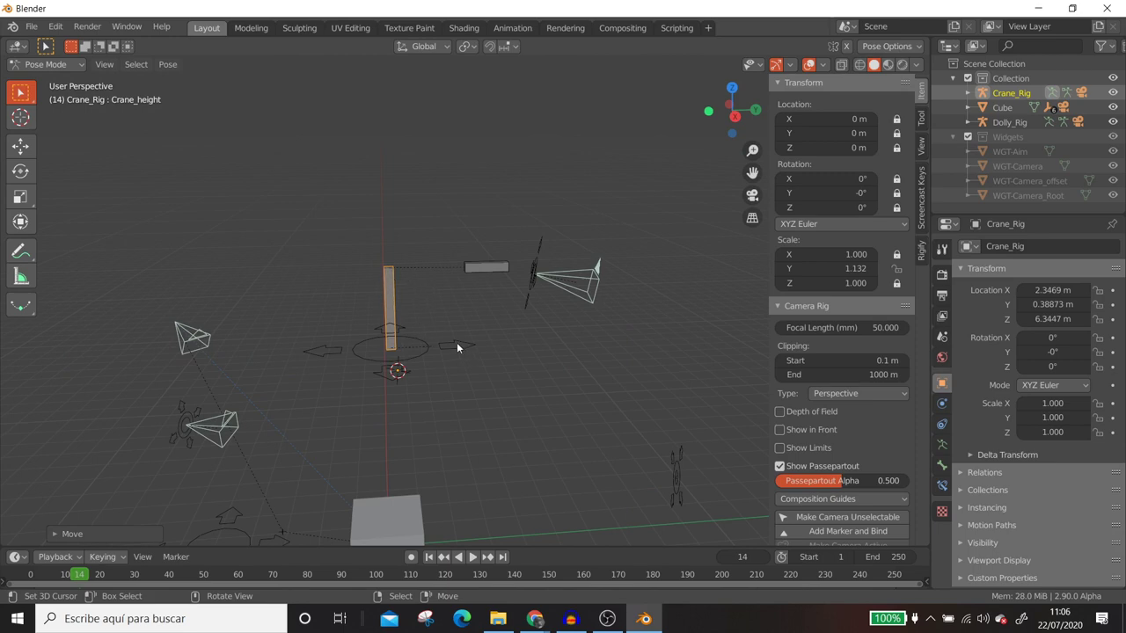
pyautogui.press('s')
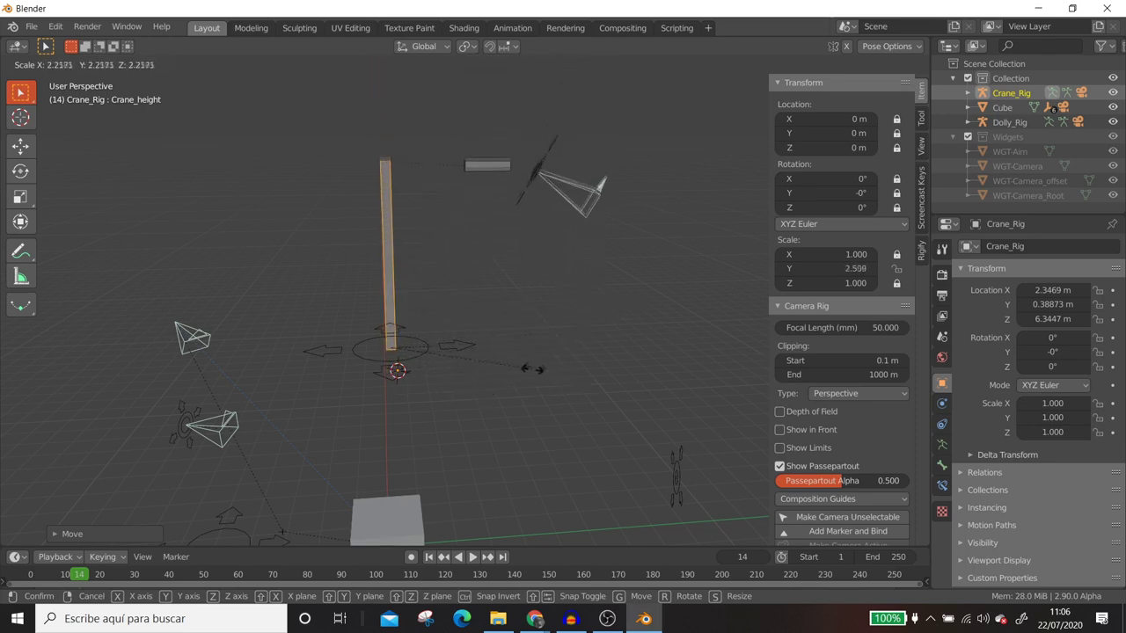
pyautogui.click(417, 364)
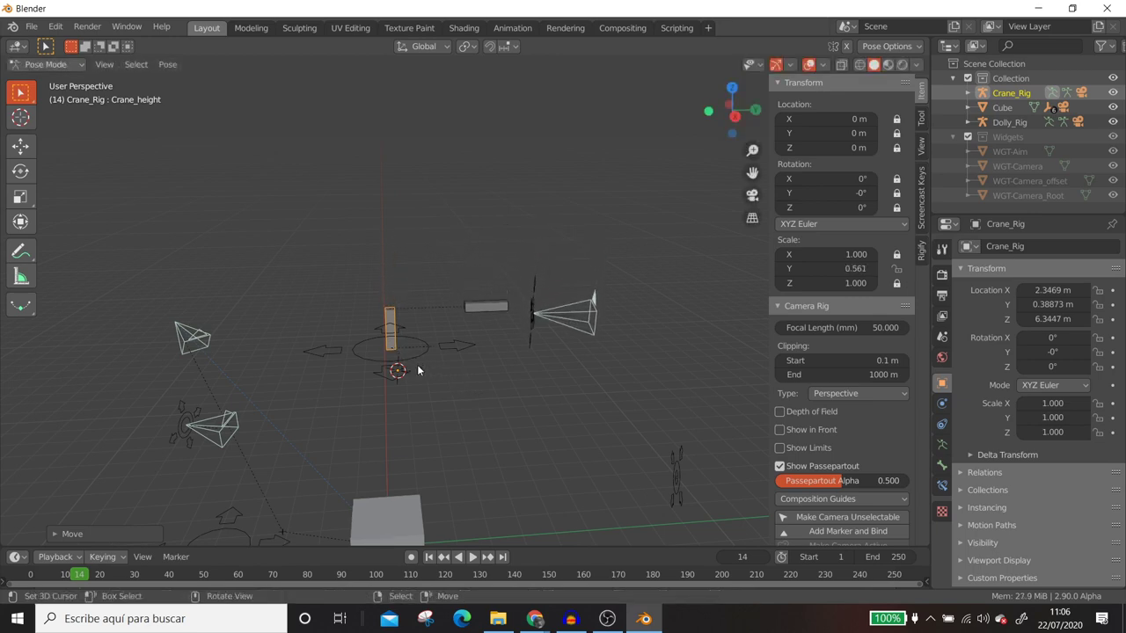
# Step: Shift the Crane_arm and scale it longer
pyautogui.click(477, 307)
pyautogui.press('g')
pyautogui.click(433, 311)
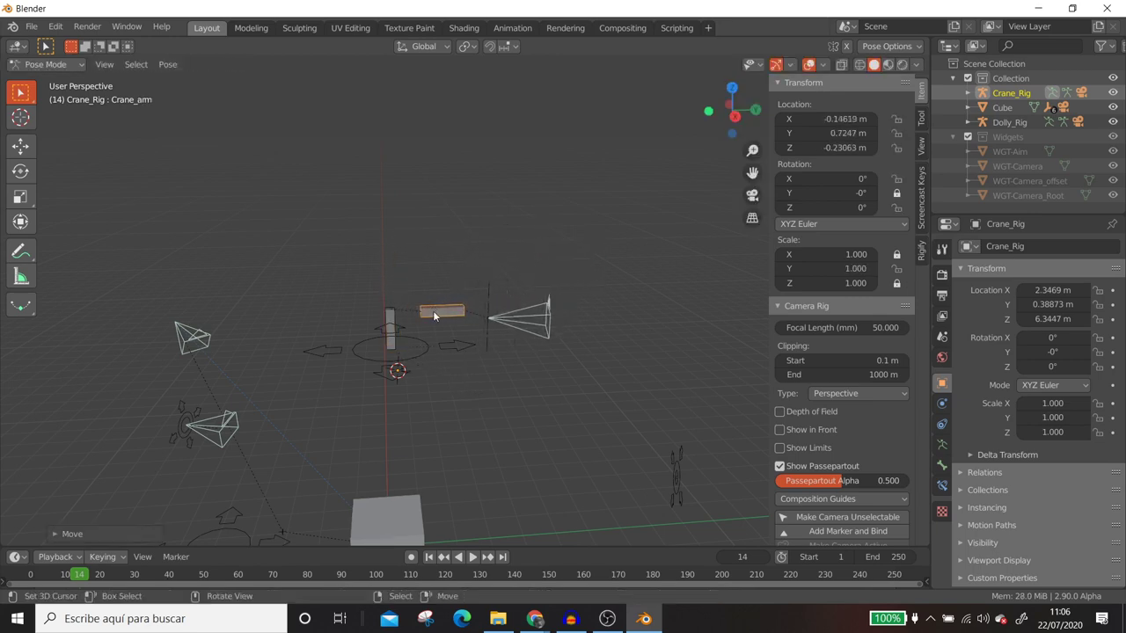
pyautogui.press('s')
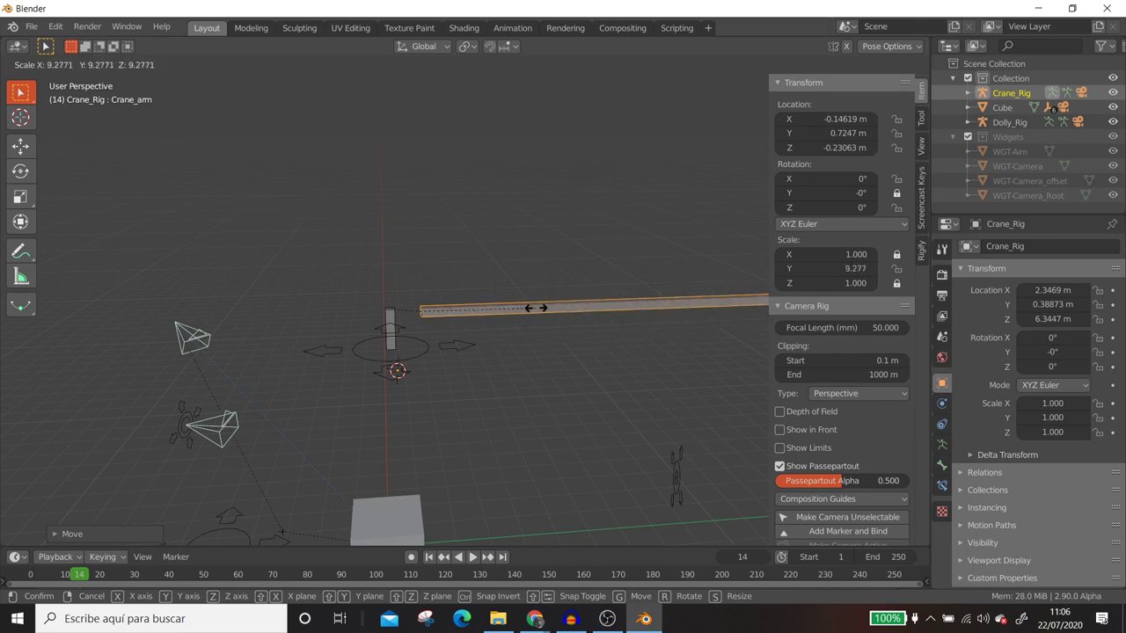
pyautogui.click(455, 323)
pyautogui.scroll(-5, 493, 296)
pyautogui.moveTo(493, 296)
pyautogui.mouseDown(button='middle')
pyautogui.moveTo(583, 211)
pyautogui.moveTo(333, 204)
pyautogui.moveTo(431, 191)
pyautogui.mouseUp(button='middle')
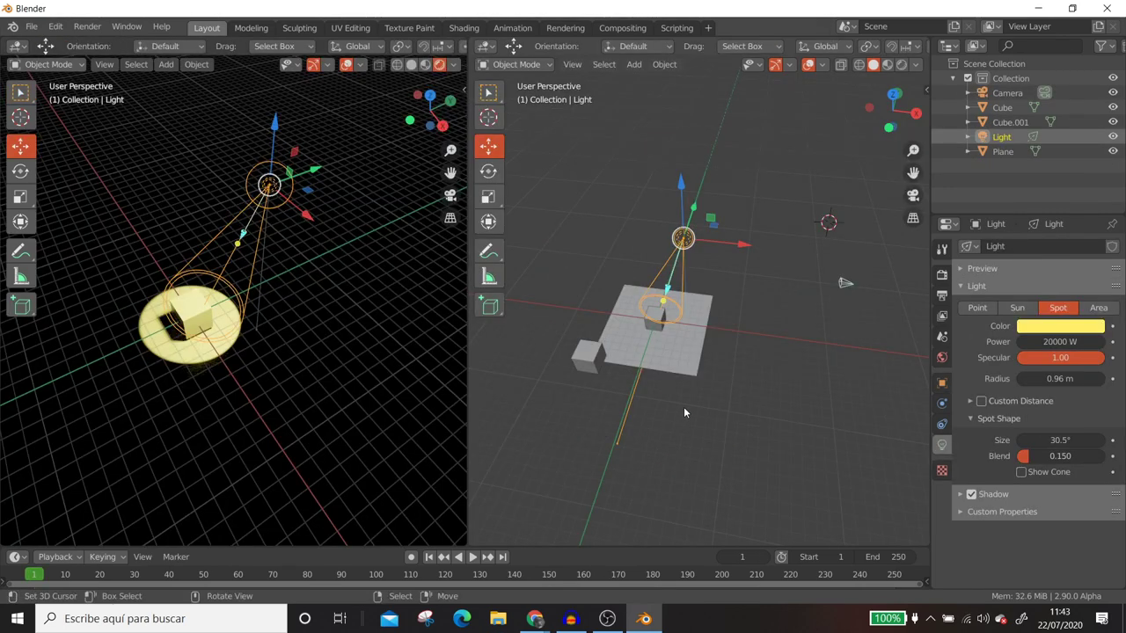
# Step: Widen the rendered view by dragging the viewport divider to the right
pyautogui.scroll(2, 292, 428)
pyautogui.moveTo(291, 428)
pyautogui.keyDown('shift'); pyautogui.mouseDown(button='middle')
pyautogui.moveTo(354, 431)
pyautogui.moveTo(346, 397)
pyautogui.moveTo(301, 332)
pyautogui.moveTo(247, 338)
pyautogui.moveTo(413, 343)
pyautogui.moveTo(428, 359)
pyautogui.moveTo(352, 316)
pyautogui.mouseUp(button='middle'); pyautogui.keyUp('shift')
pyautogui.scroll(2, 355, 431)
pyautogui.scroll(3, 116, 375)
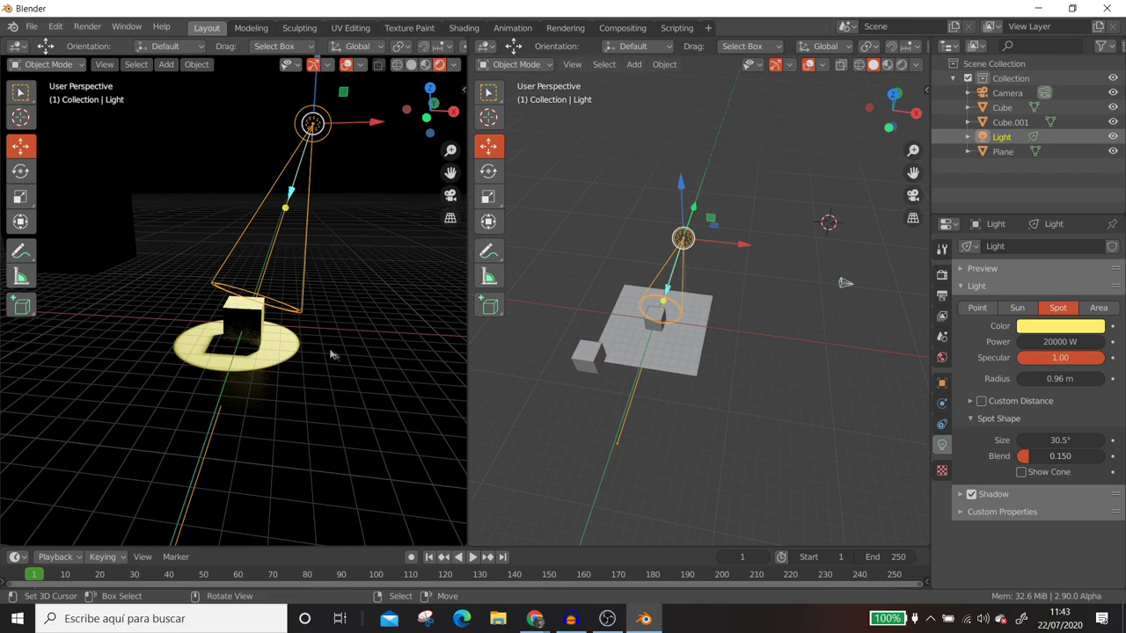
pyautogui.moveTo(467, 361); pyautogui.dragTo(911, 361)
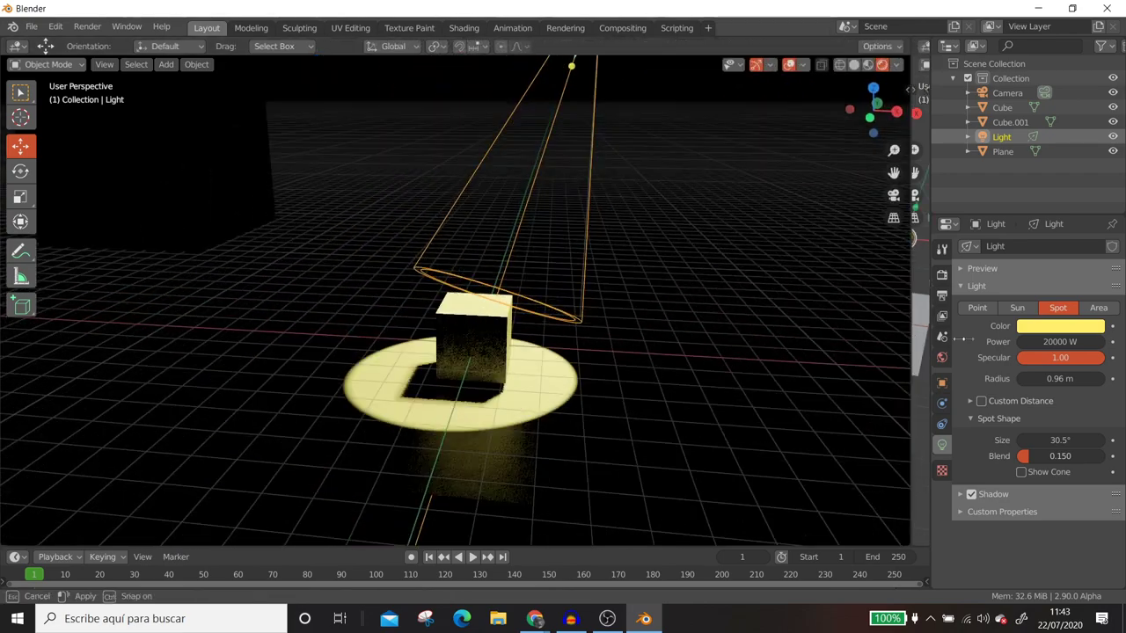
pyautogui.moveTo(525, 364); pyautogui.dragTo(463, 351, button='middle')
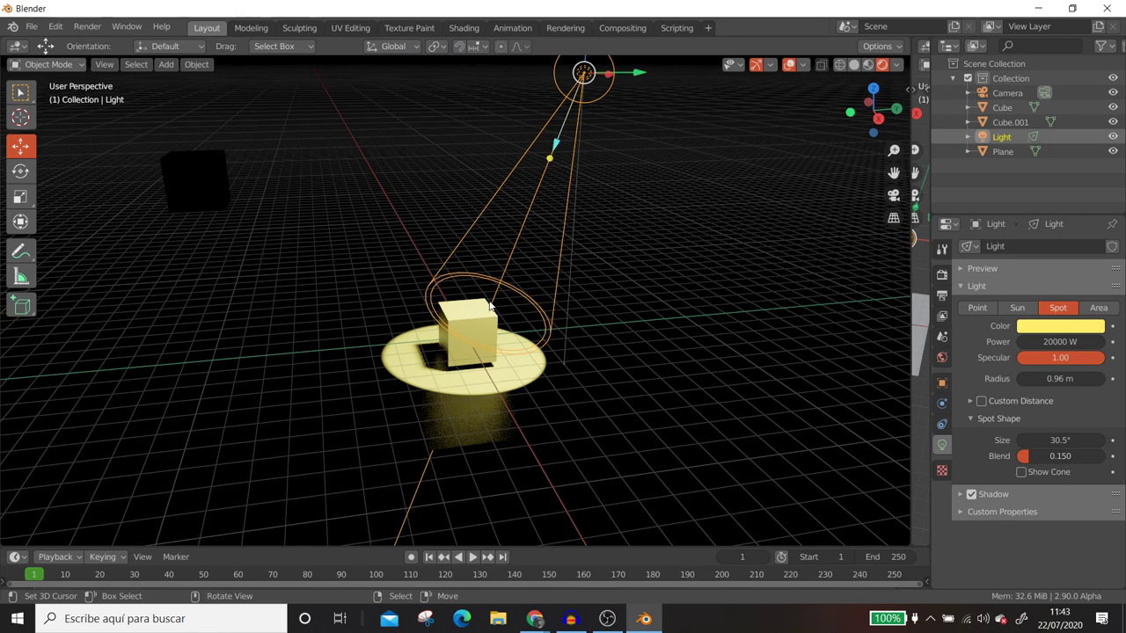
# Step: Select the spotlight and show its Object Constraint properties
pyautogui.click(457, 358)
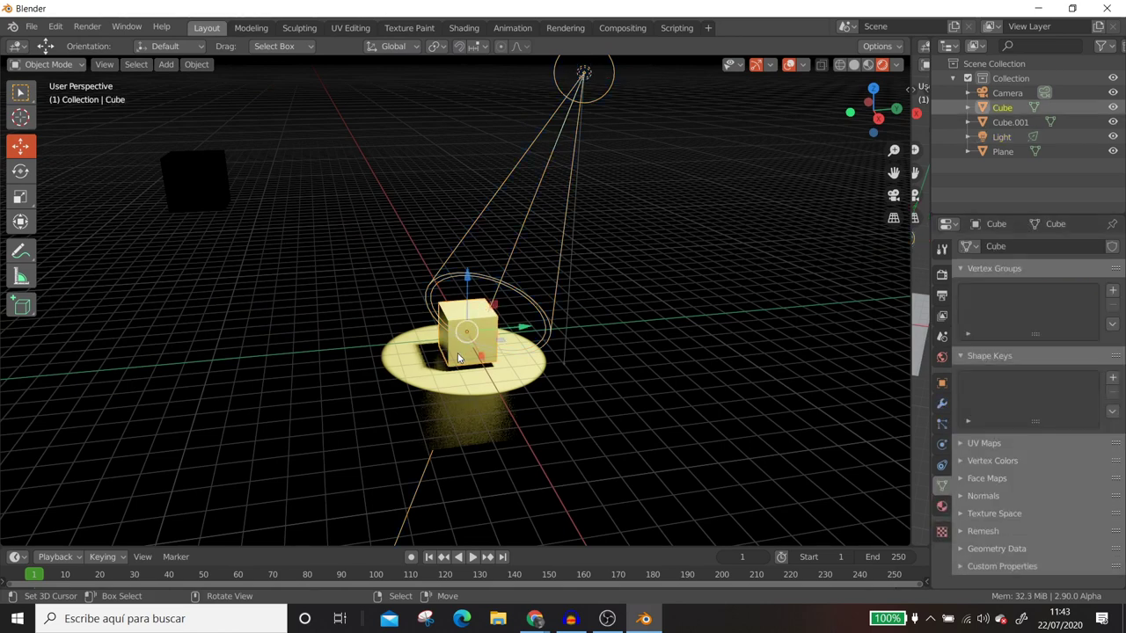
pyautogui.click(457, 358)
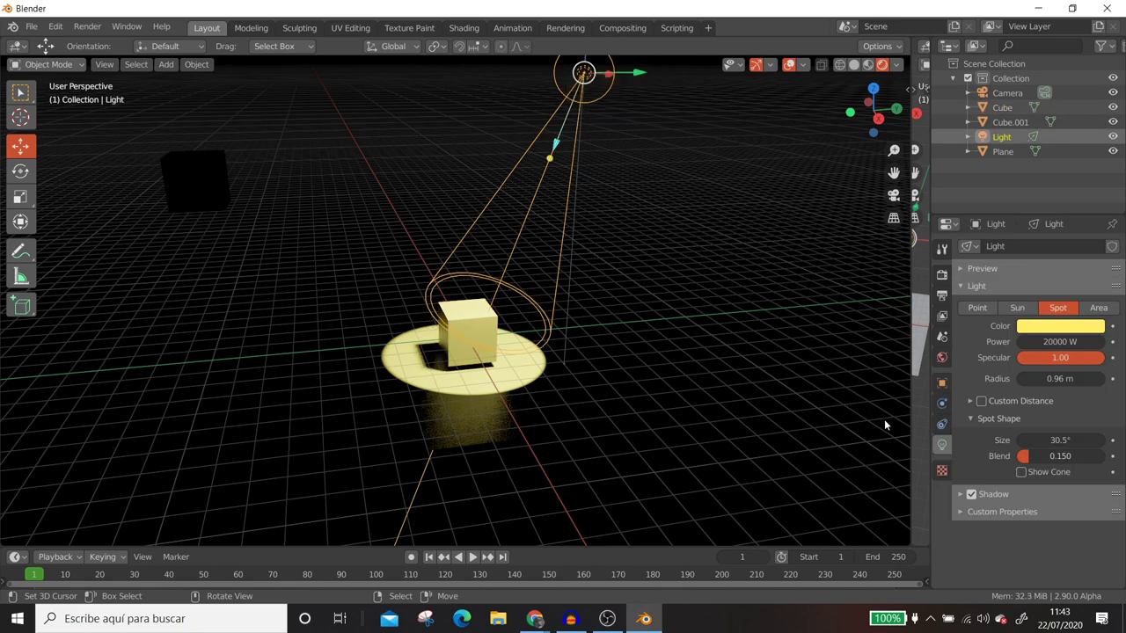
pyautogui.click(941, 425)
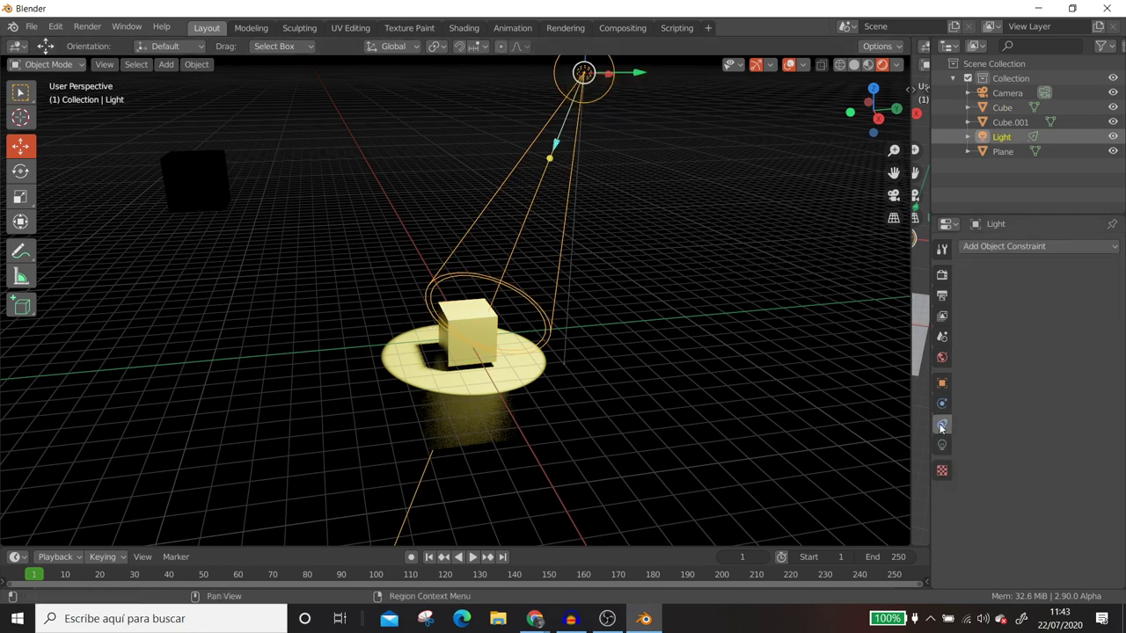
# Step: Add a Track To constraint to the spotlight targeting the Cube
pyautogui.click(1055, 248)
pyautogui.click(971, 343)
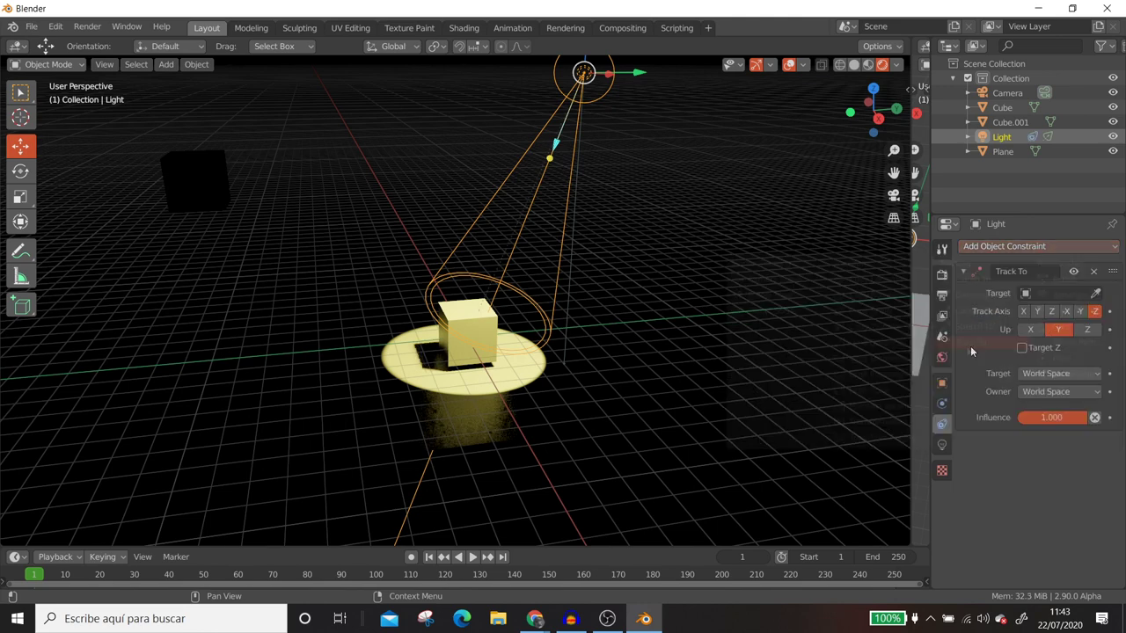
pyautogui.click(458, 324)
# Step: Slide the cube along the X axis and look through the camera
pyautogui.moveTo(469, 338)
pyautogui.mouseDown(button='middle')
pyautogui.moveTo(463, 379)
pyautogui.moveTo(516, 432)
pyautogui.moveTo(488, 322)
pyautogui.mouseUp(button='middle')
pyautogui.click(480, 319)
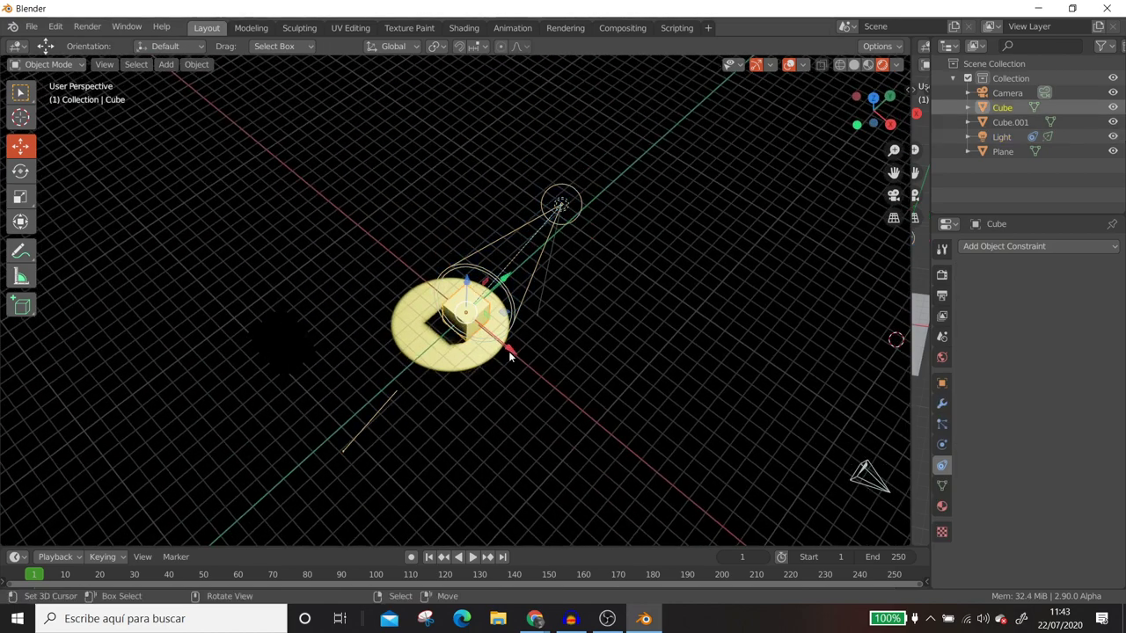
pyautogui.moveTo(509, 354); pyautogui.dragTo(490, 329)
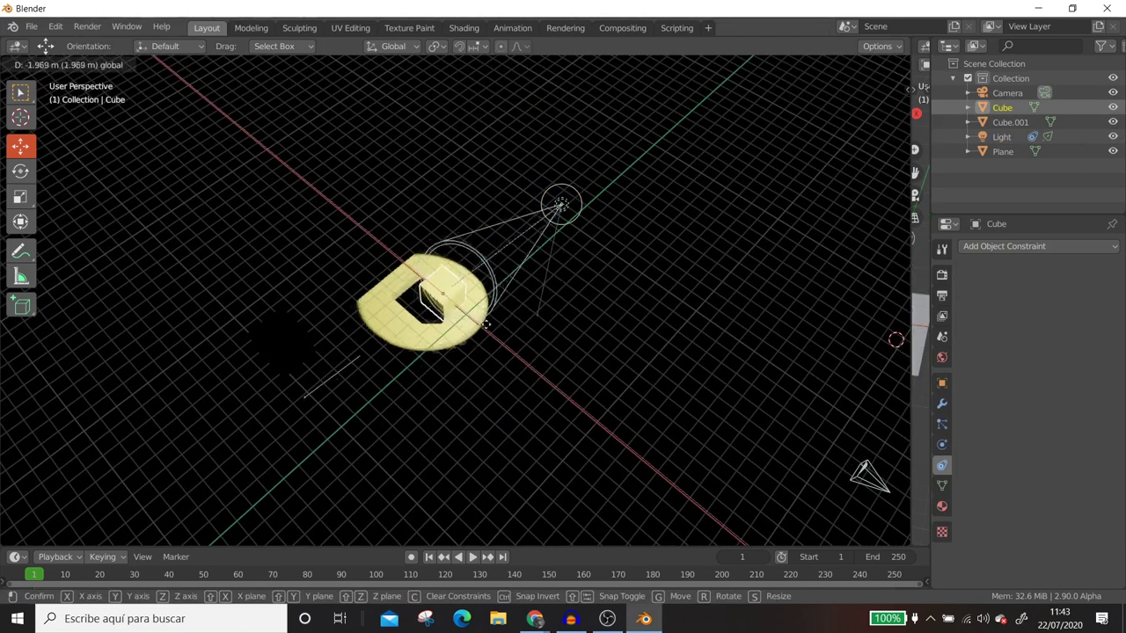
pyautogui.moveTo(490, 329)
pyautogui.mouseDown()
pyautogui.moveTo(556, 372)
pyautogui.moveTo(482, 303)
pyautogui.moveTo(546, 365)
pyautogui.moveTo(496, 333)
pyautogui.moveTo(488, 345)
pyautogui.moveTo(496, 322)
pyautogui.moveTo(563, 386)
pyautogui.moveTo(497, 332)
pyautogui.mouseUp()
pyautogui.press('KP_0')
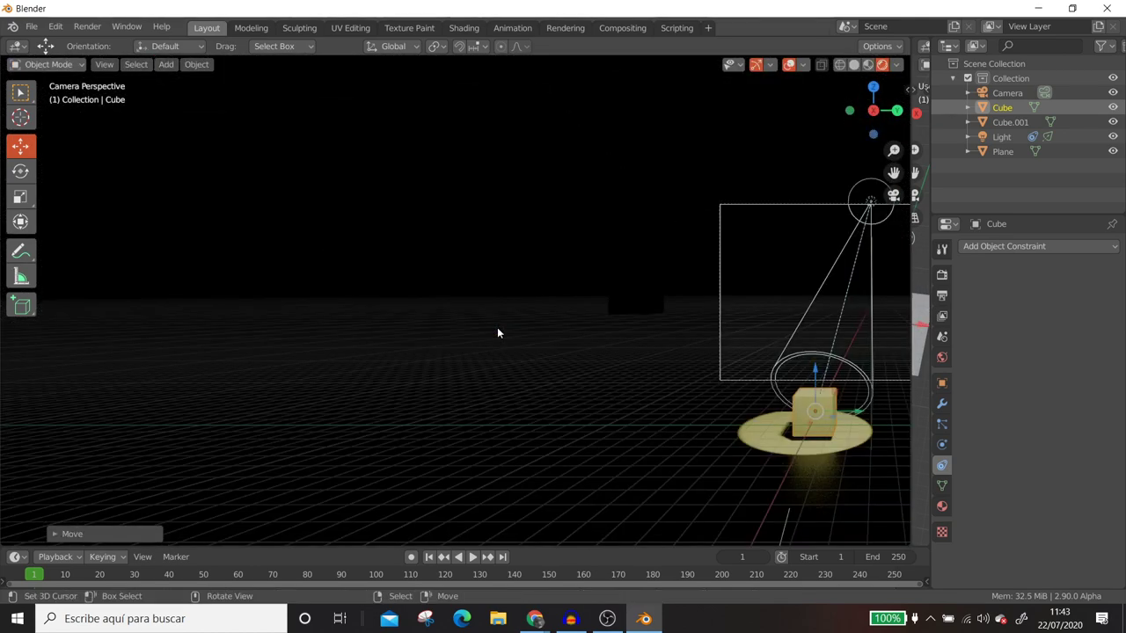
# Step: Move the camera to frame the lit cube and view through it again
pyautogui.scroll(-3, 497, 332)
pyautogui.scroll(-1, 717, 287)
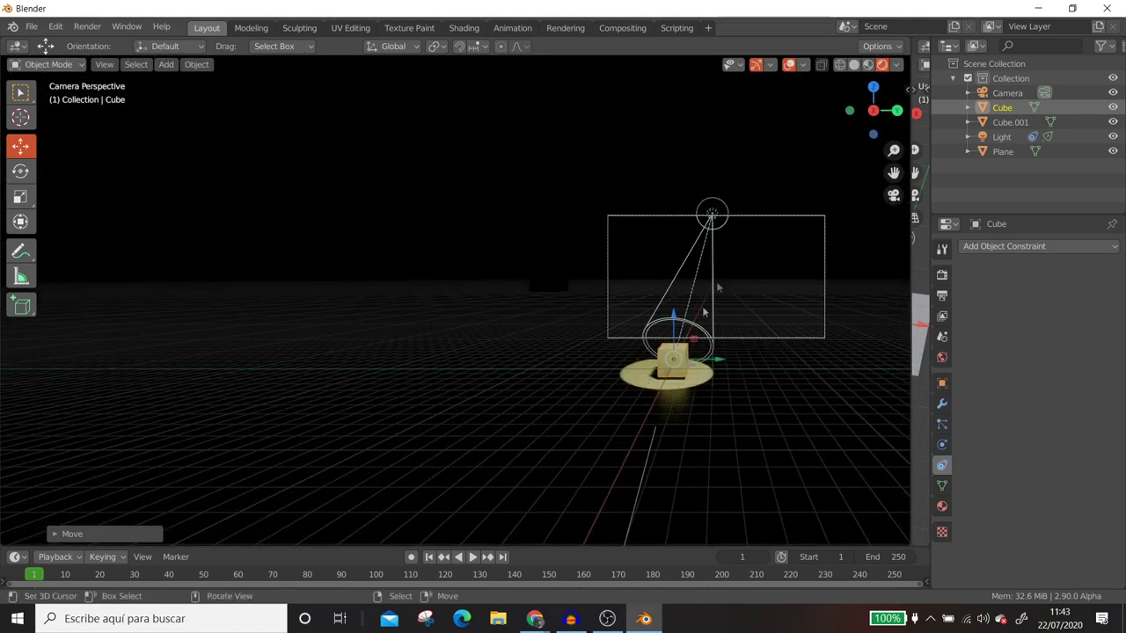
pyautogui.click(819, 280)
pyautogui.press('g')
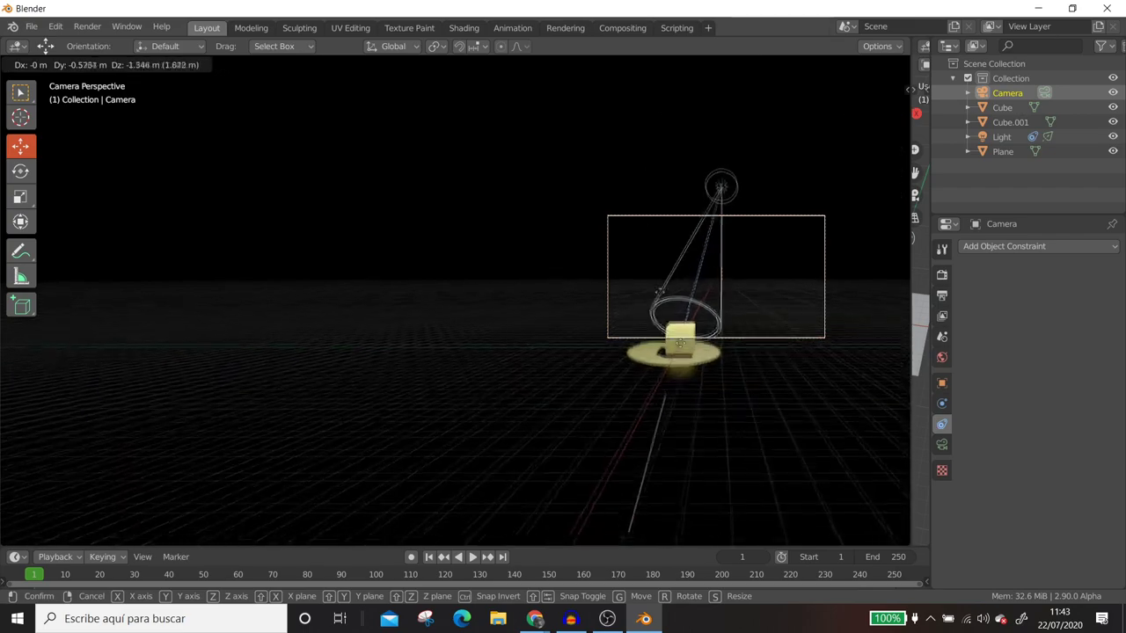
pyautogui.click(195, 448)
pyautogui.scroll(-2, 686, 297)
pyautogui.moveTo(686, 296); pyautogui.dragTo(649, 335, button='middle')
pyautogui.scroll(-2, 648, 334)
pyautogui.scroll(-2, 648, 334)
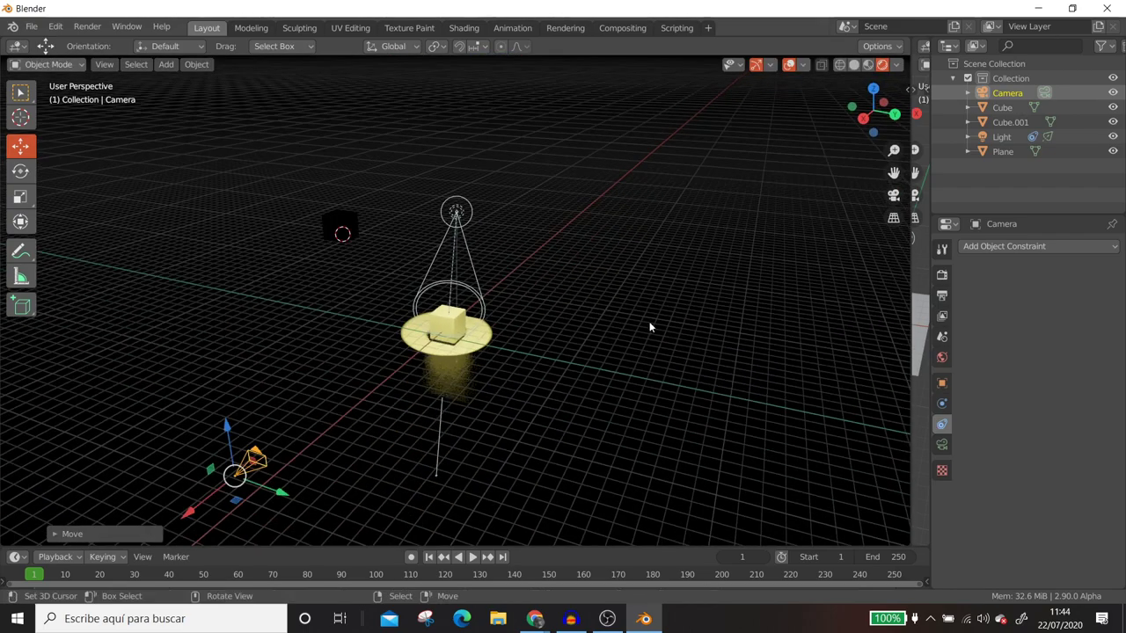
pyautogui.press('KP_0')
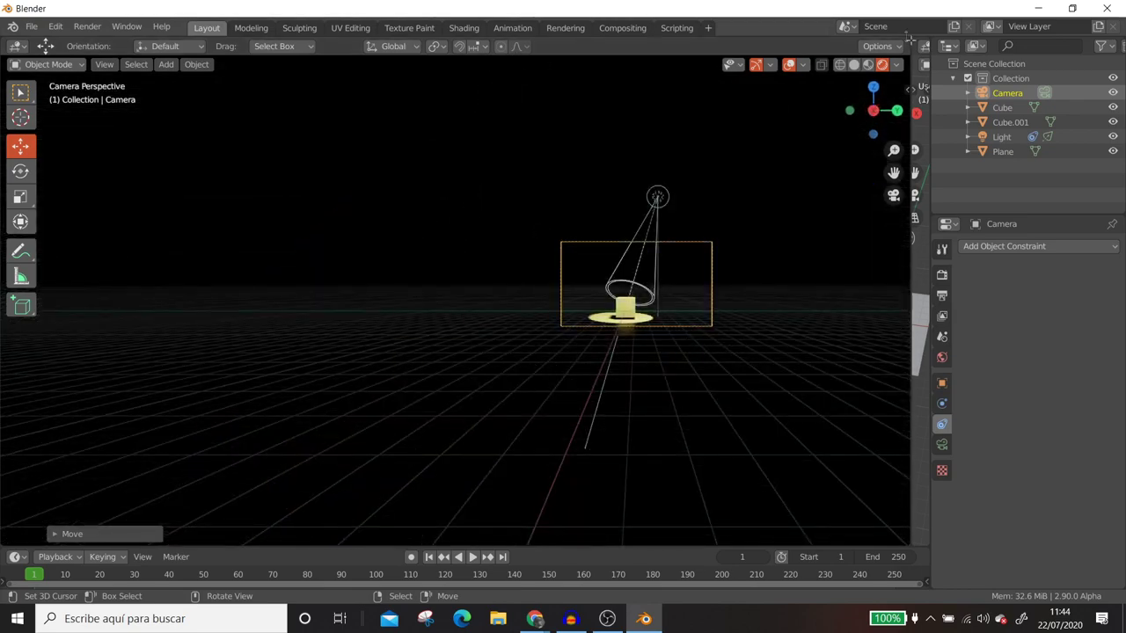
# Step: Split the viewport into two views and move the tracked cube back onto the plane
pyautogui.moveTo(910, 84); pyautogui.dragTo(471, 329)
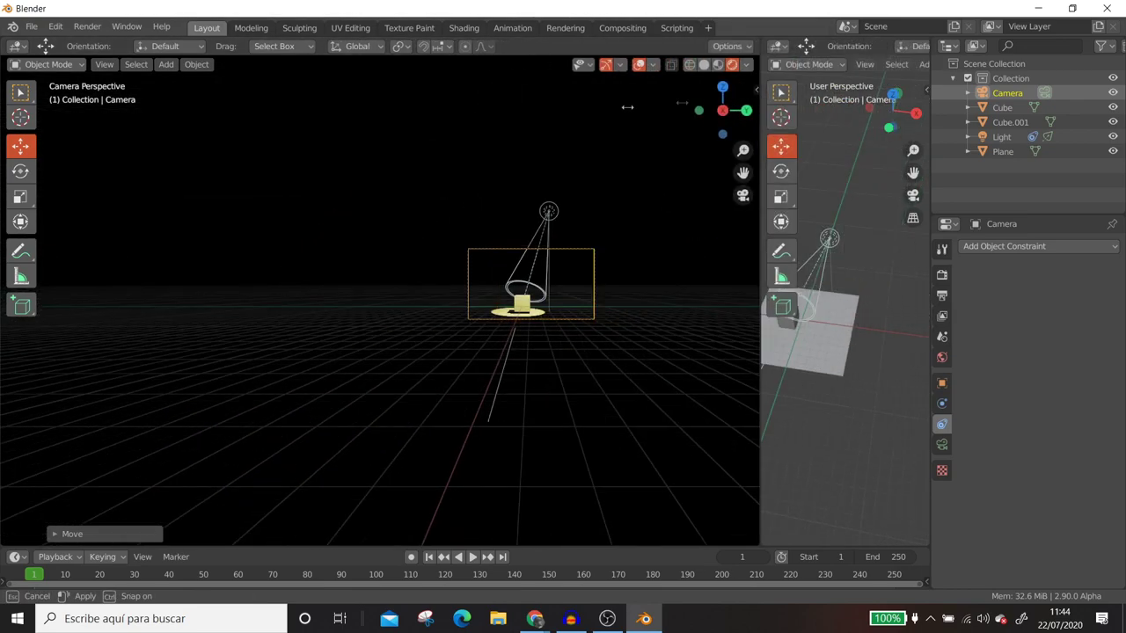
pyautogui.scroll(5, 224, 335)
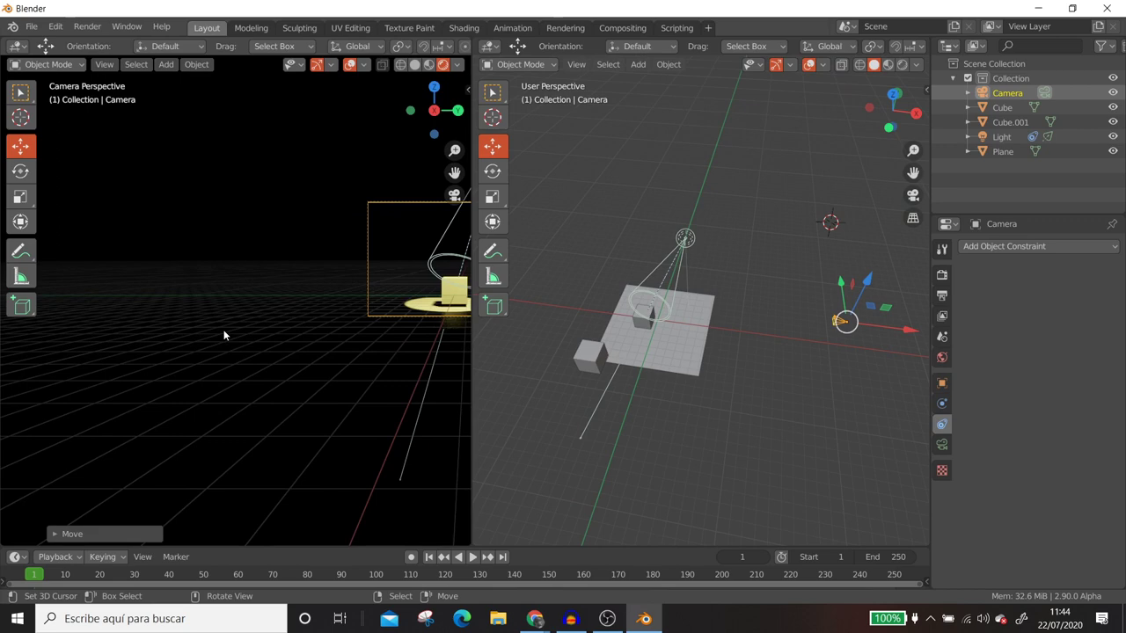
pyautogui.click(650, 325)
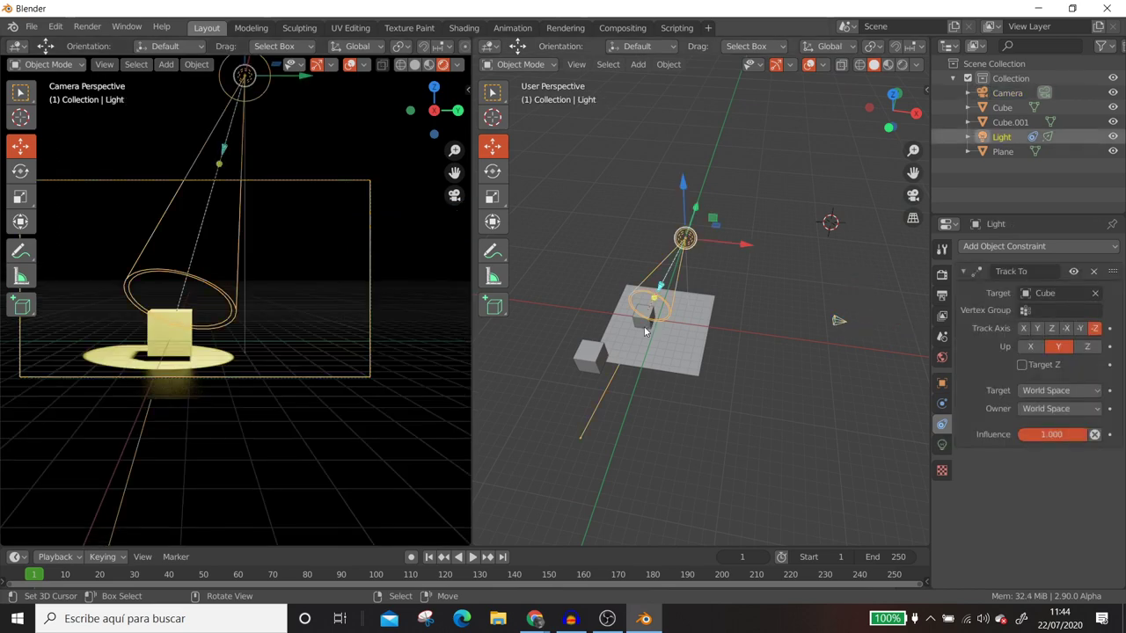
pyautogui.click(646, 331)
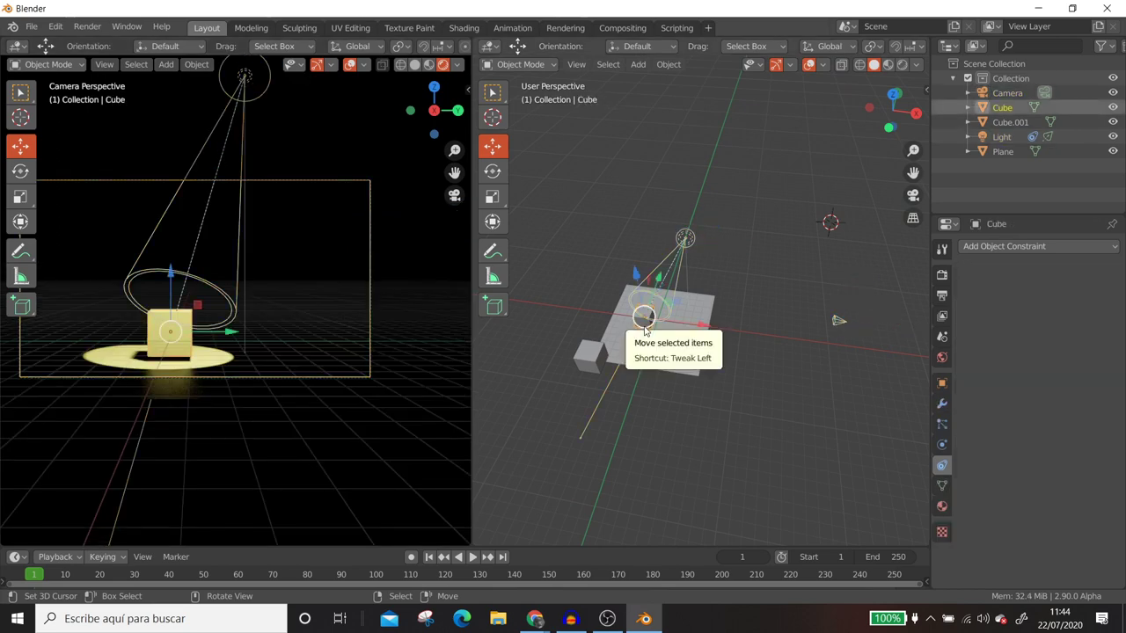
pyautogui.press('g')
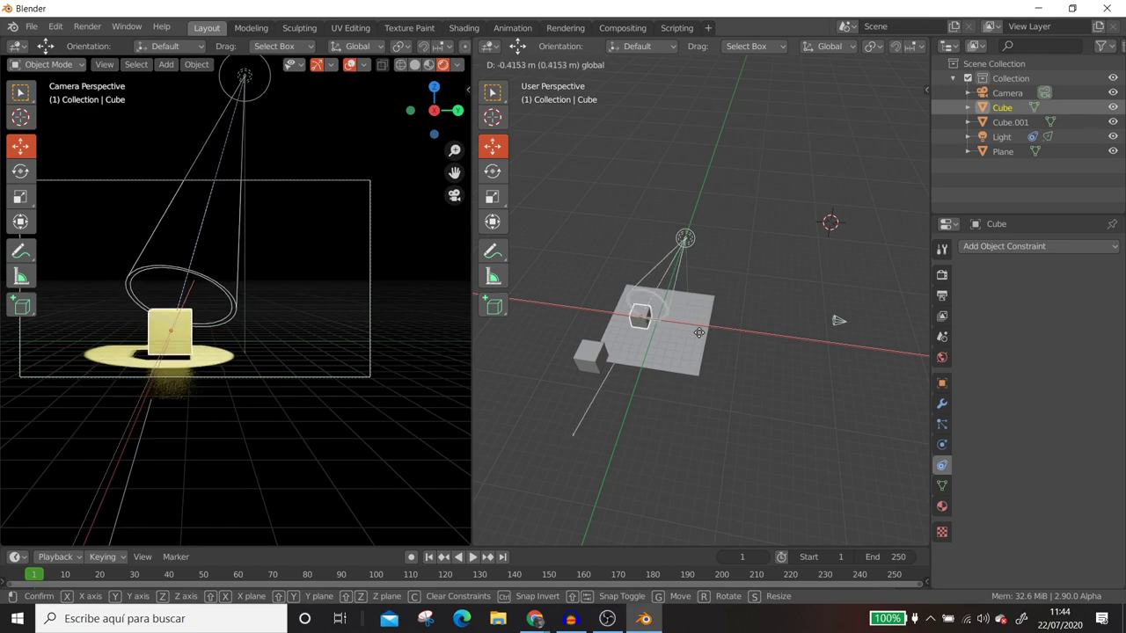
pyautogui.click(737, 361)
# Step: Delete the extra Cube.001
pyautogui.moveTo(737, 361); pyautogui.dragTo(598, 285, button='middle')
pyautogui.click(598, 286)
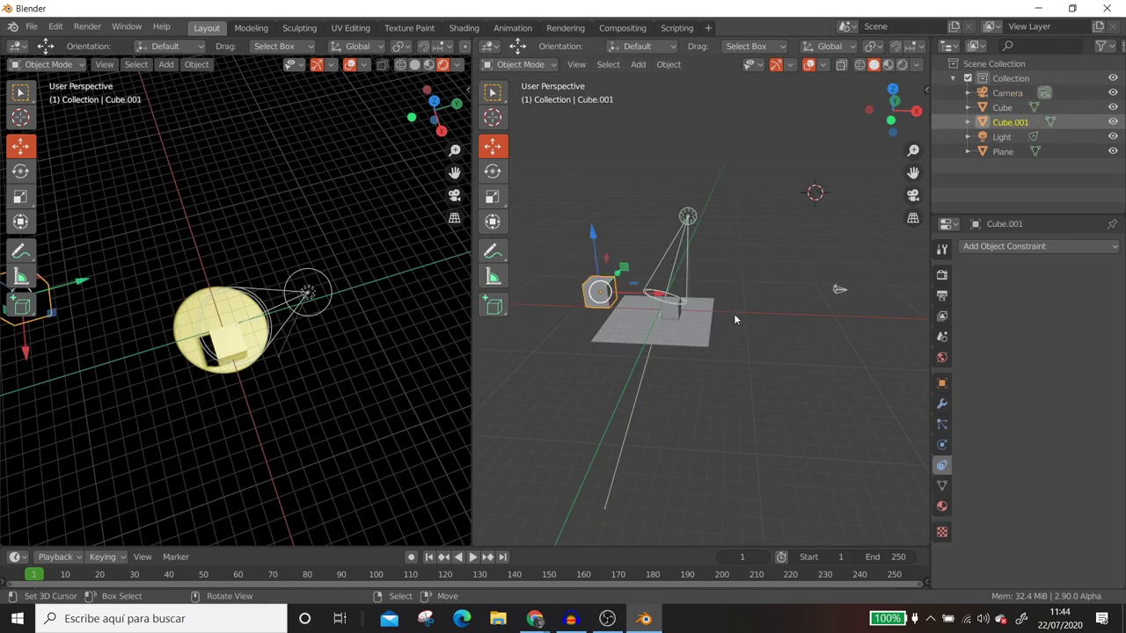
pyautogui.press('Delete')
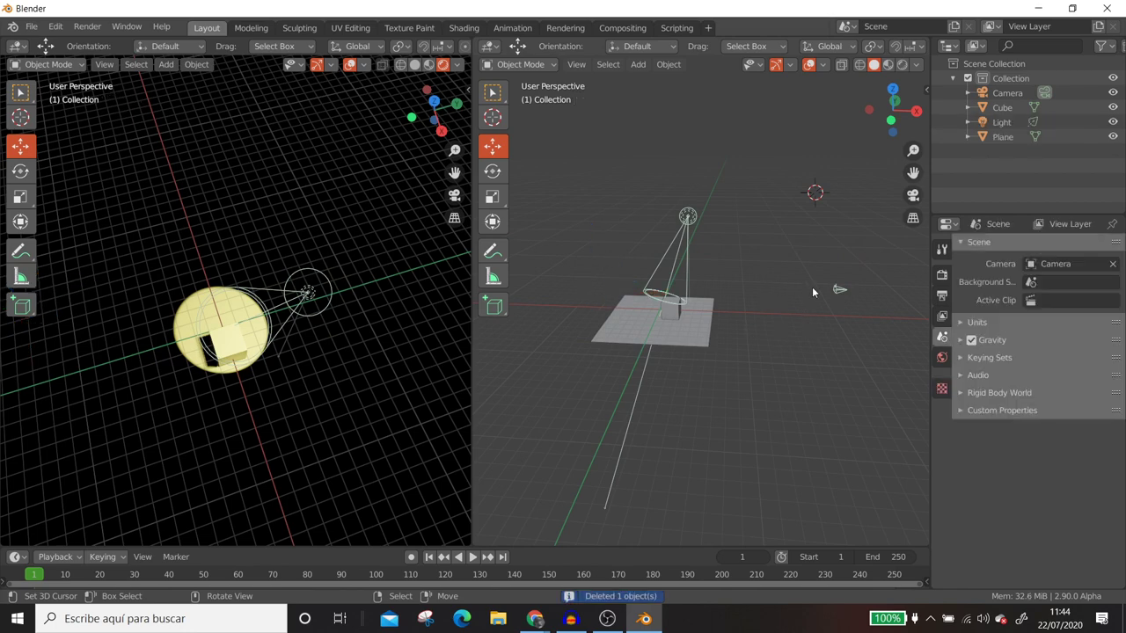
# Step: Snap the 3D cursor to the camera and add a new cube there
pyautogui.click(839, 293)
pyautogui.hotkey('shift', 'a')
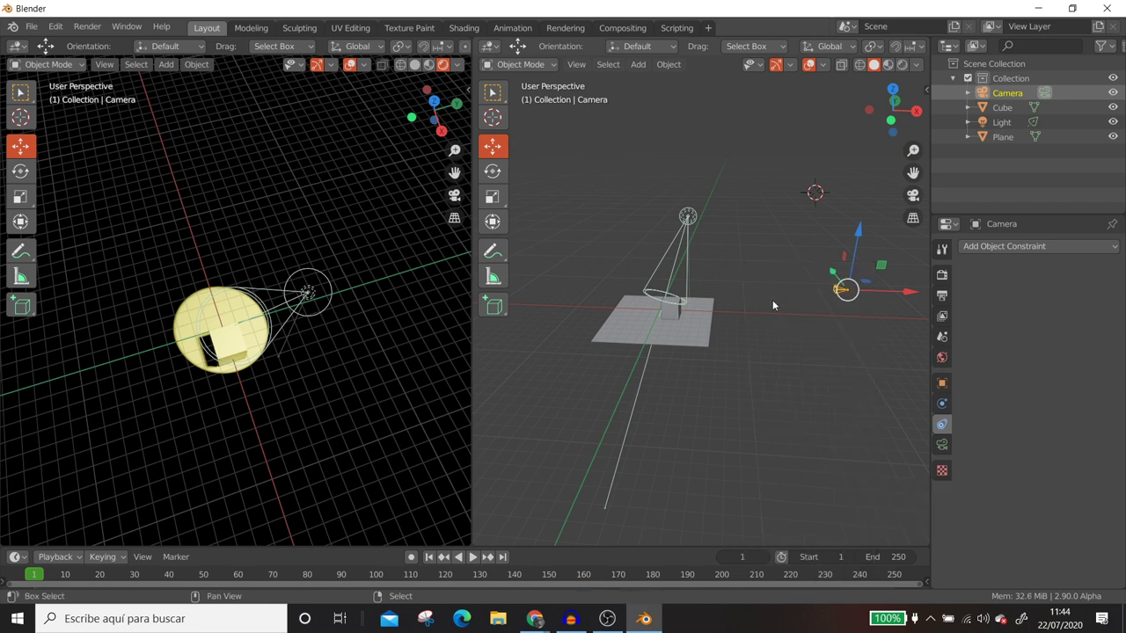
pyautogui.hotkey('shift', 's')
pyautogui.click(761, 388)
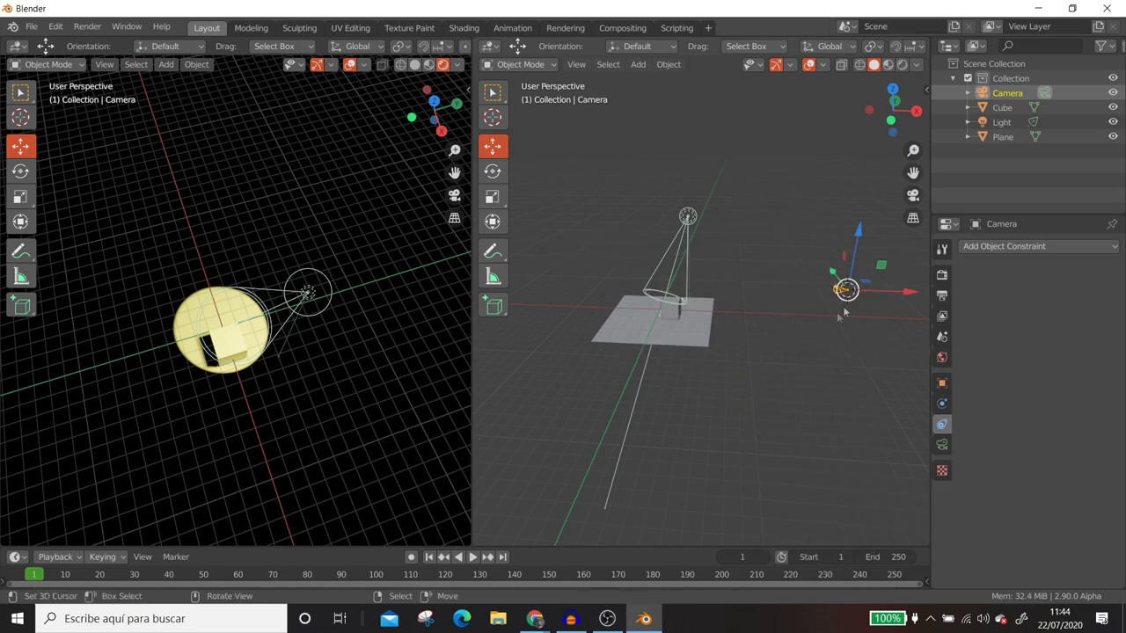
pyautogui.hotkey('shift', 'a')
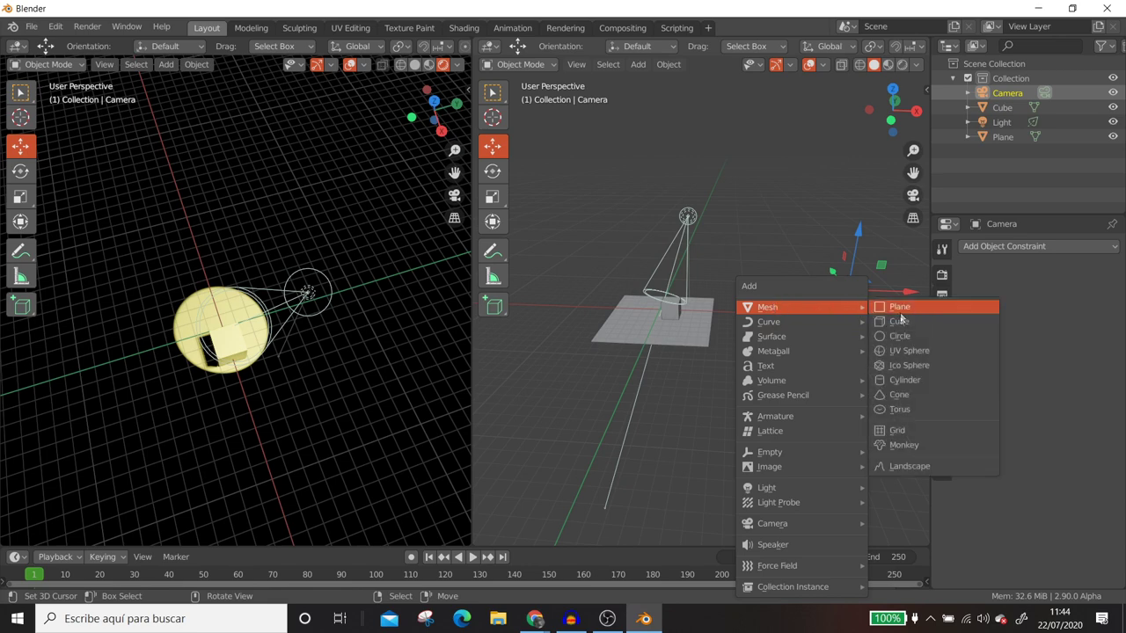
pyautogui.click(900, 320)
# Step: Move the new Cube.001 right up against the camera
pyautogui.moveTo(897, 326)
pyautogui.mouseDown(button='middle')
pyautogui.moveTo(857, 363)
pyautogui.moveTo(636, 348)
pyautogui.moveTo(581, 325)
pyautogui.moveTo(717, 367)
pyautogui.moveTo(812, 342)
pyautogui.mouseUp(button='middle')
pyautogui.press('g')
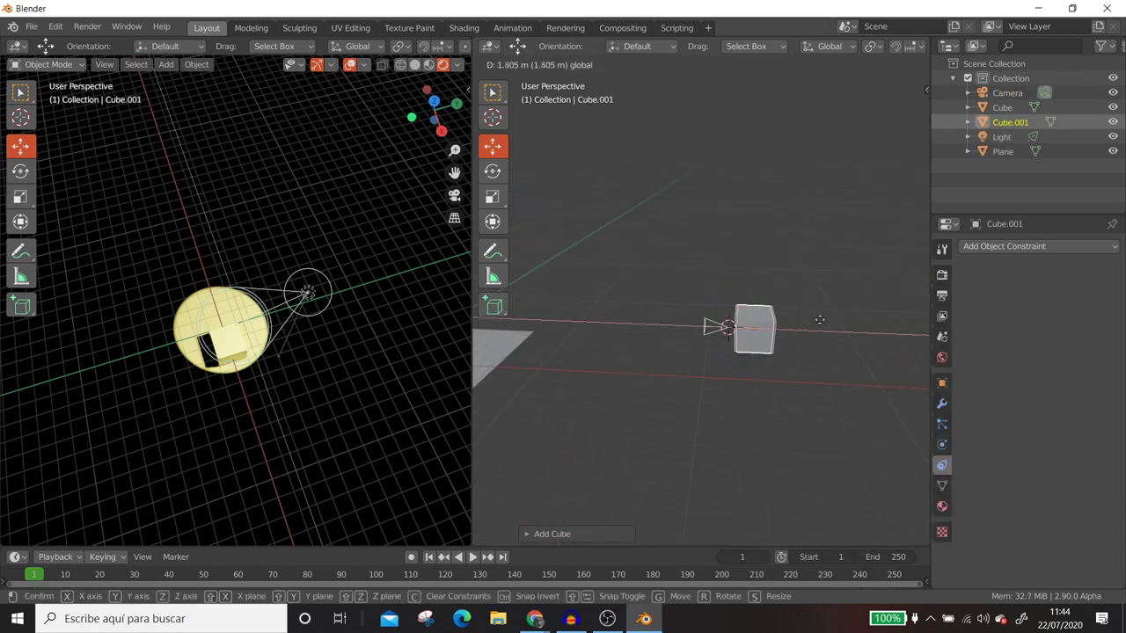
pyautogui.click(812, 320)
pyautogui.scroll(2, 739, 372)
pyautogui.moveTo(739, 372)
pyautogui.mouseDown(button='middle')
pyautogui.moveTo(698, 367)
pyautogui.moveTo(713, 355)
pyautogui.mouseUp(button='middle')
# Step: Set the left view to look through the camera and reselect the camera
pyautogui.press('KP_0')
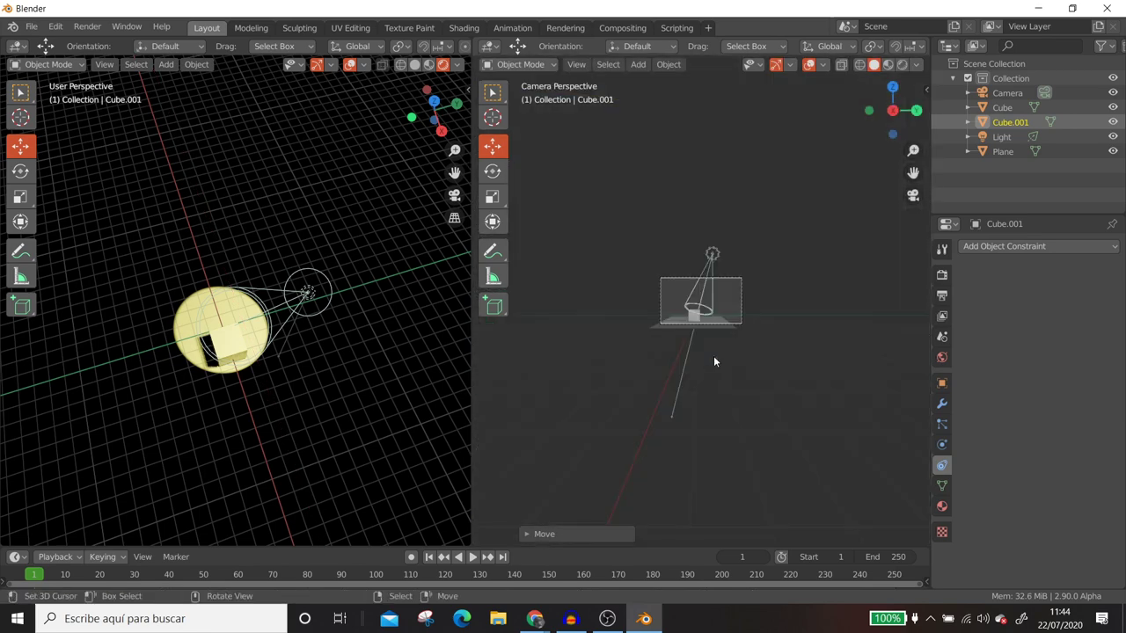
pyautogui.moveTo(714, 356)
pyautogui.mouseDown(button='middle')
pyautogui.moveTo(825, 373)
pyautogui.moveTo(763, 363)
pyautogui.mouseUp(button='middle')
pyautogui.press('KP_0')
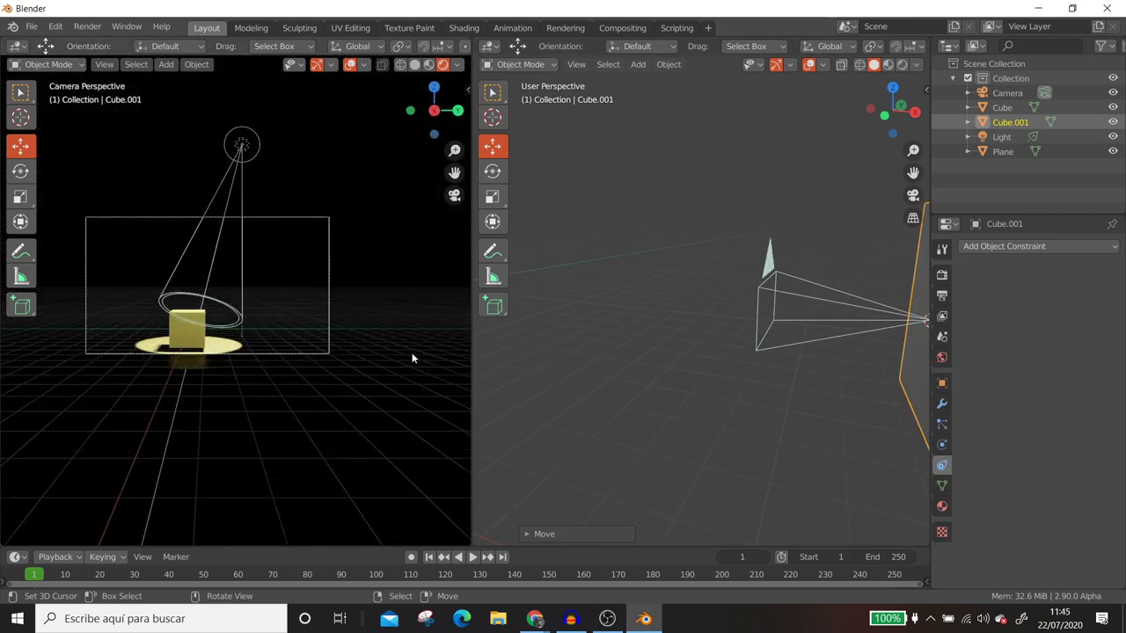
pyautogui.scroll(-3, 668, 357)
pyautogui.moveTo(674, 349)
pyautogui.mouseDown(button='middle')
pyautogui.moveTo(709, 381)
pyautogui.moveTo(711, 242)
pyautogui.mouseUp(button='middle')
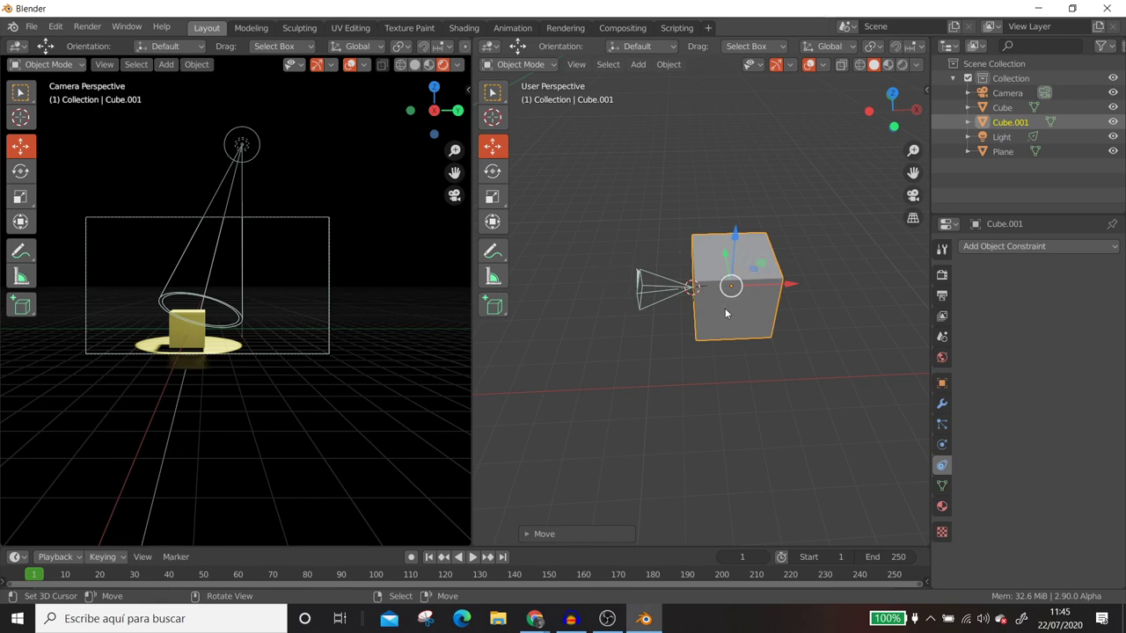
pyautogui.click(655, 296)
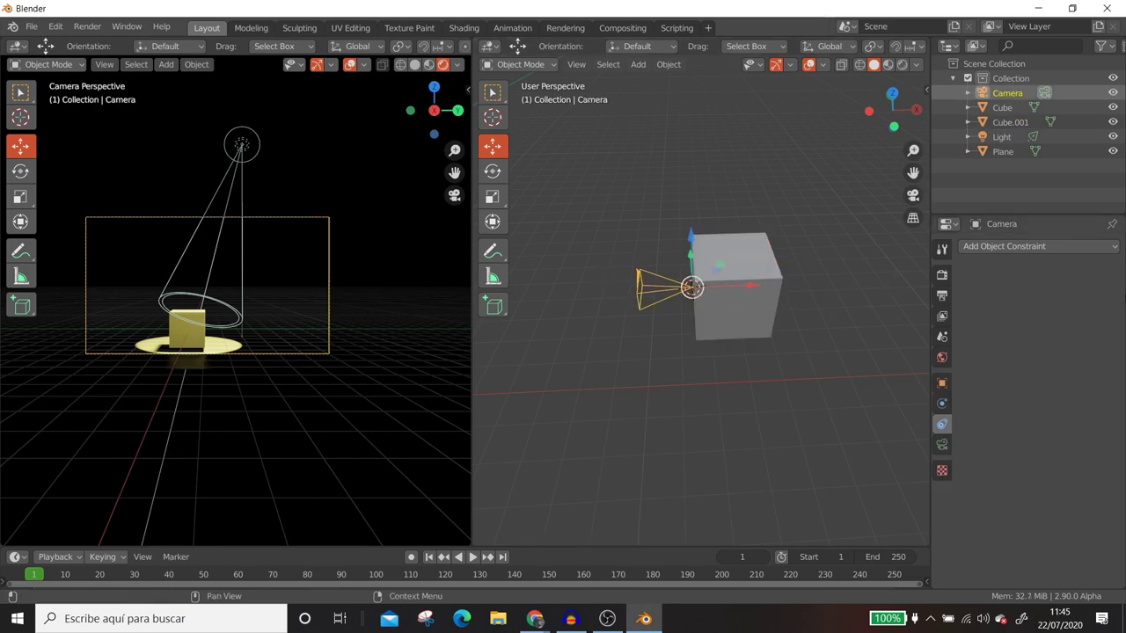
# Step: Give the camera a Child Of constraint with Cube.001 as its target
pyautogui.click(999, 247)
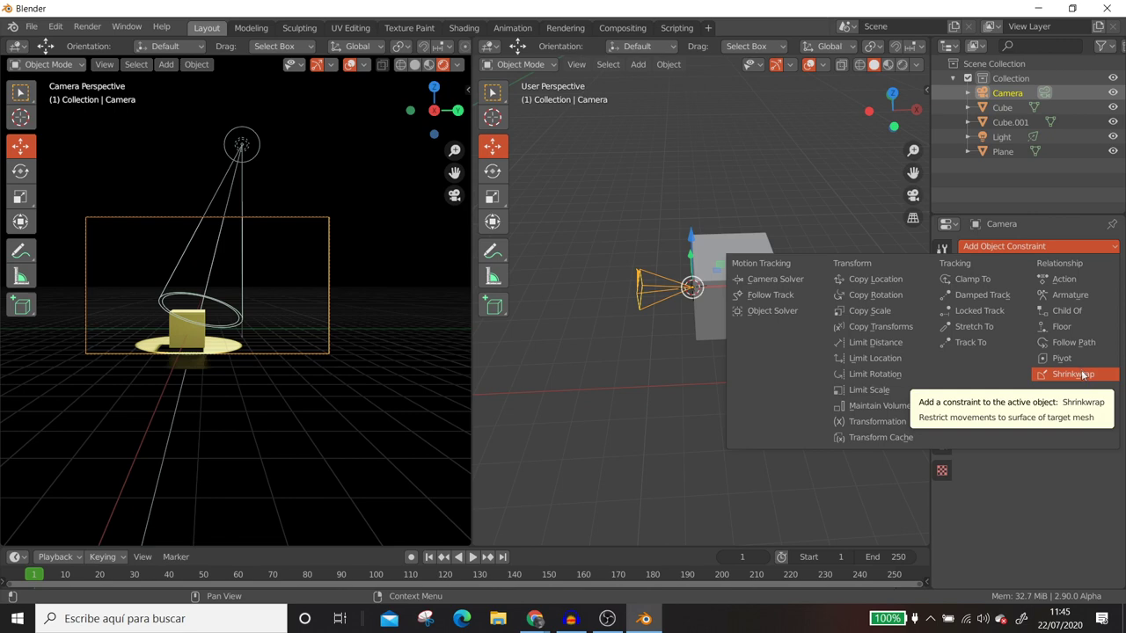
pyautogui.click(1060, 312)
pyautogui.scroll(-2, 773, 341)
pyautogui.moveTo(734, 328); pyautogui.dragTo(787, 309, button='middle')
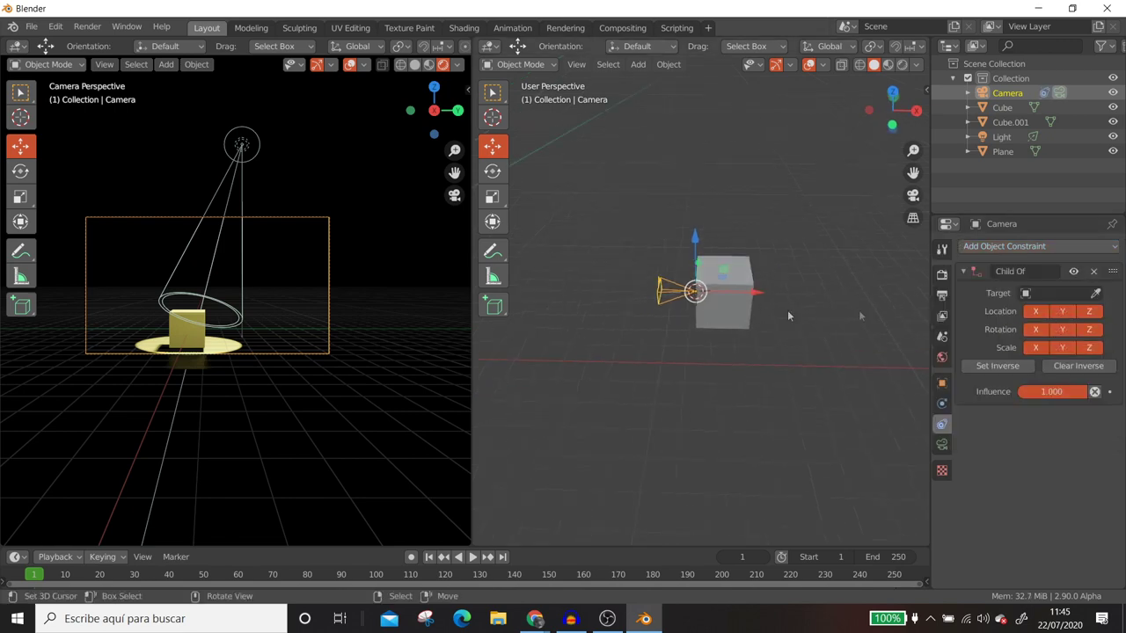
pyautogui.click(745, 269)
pyautogui.moveTo(750, 311)
pyautogui.mouseDown(button='middle')
pyautogui.moveTo(729, 281)
pyautogui.moveTo(836, 343)
pyautogui.moveTo(713, 304)
pyautogui.mouseUp(button='middle')
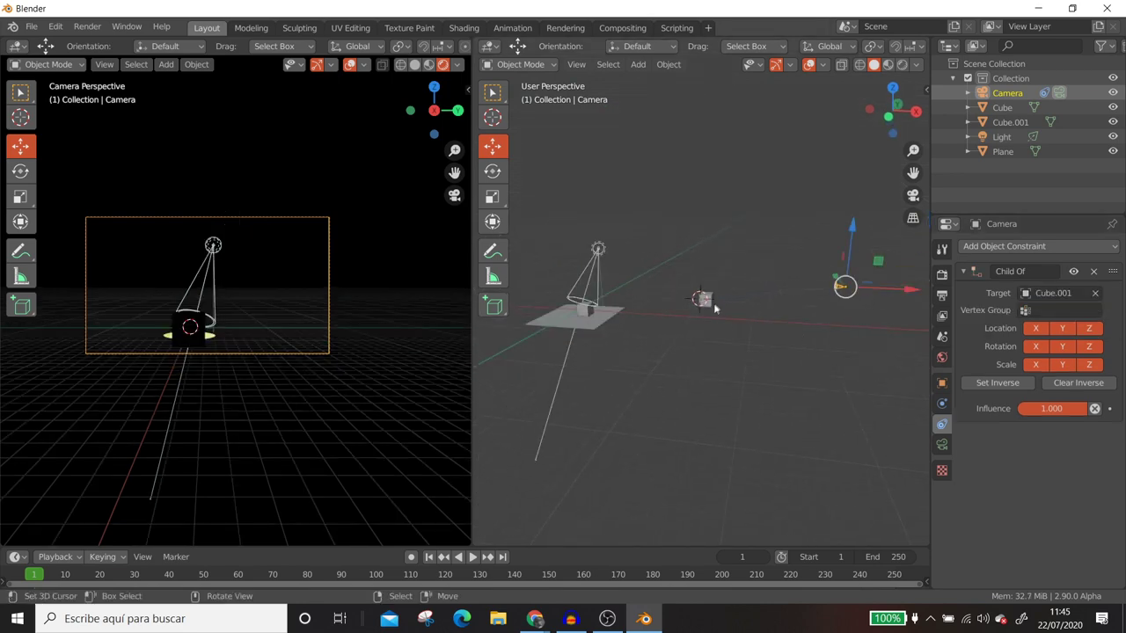
# Step: Move Cube.001, reset the camera's pose, and shift the camera along X toward the cube
pyautogui.click(715, 301)
pyautogui.press('g')
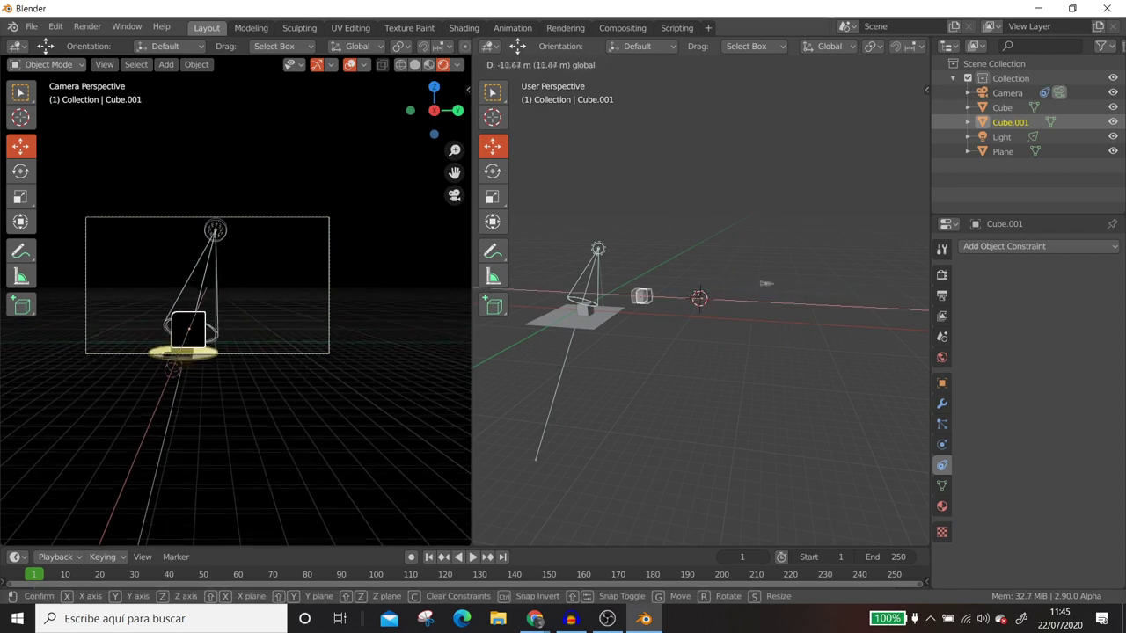
pyautogui.click(779, 318)
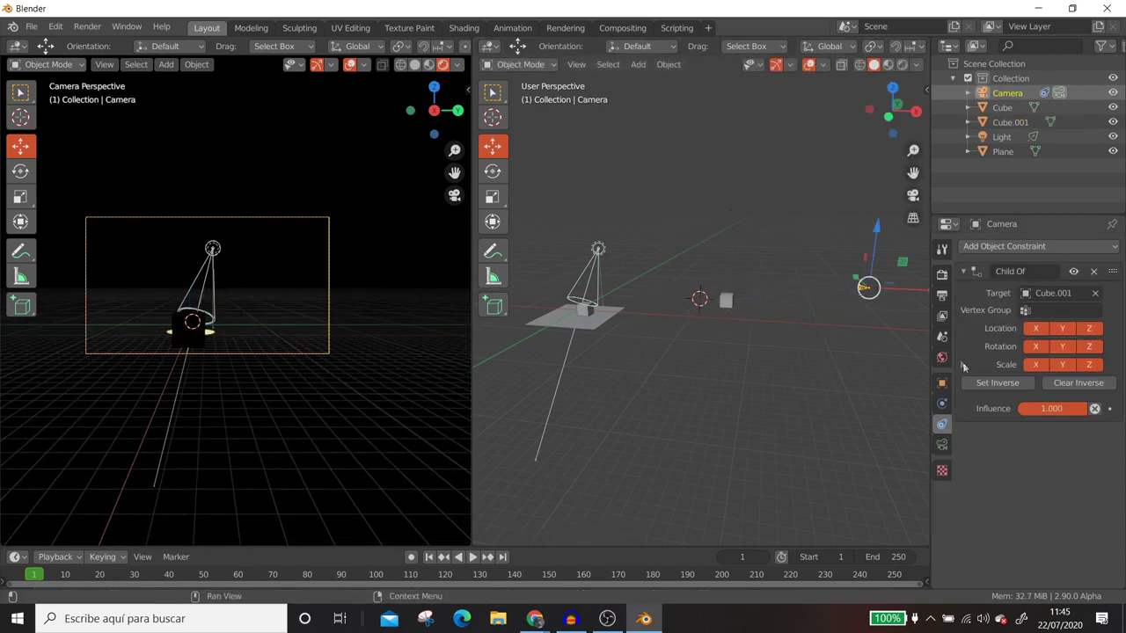
pyautogui.click(987, 382)
pyautogui.scroll(2, 767, 355)
pyautogui.scroll(4, 767, 355)
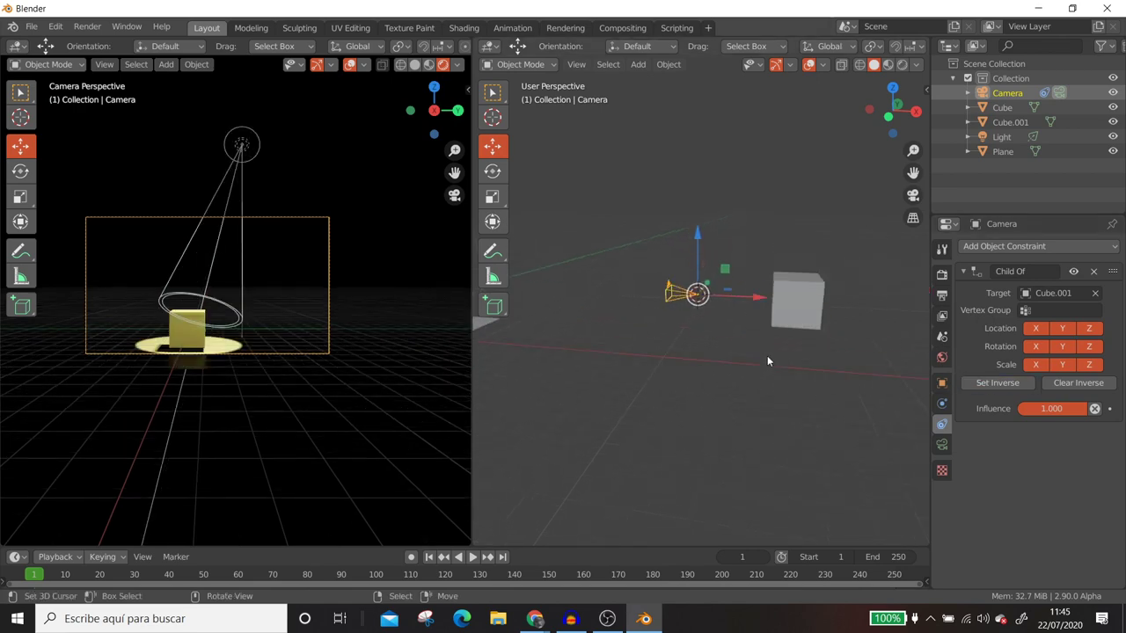
pyautogui.moveTo(758, 295)
pyautogui.mouseDown()
pyautogui.moveTo(836, 293)
pyautogui.moveTo(826, 295)
pyautogui.mouseUp()
pyautogui.scroll(-1, 766, 342)
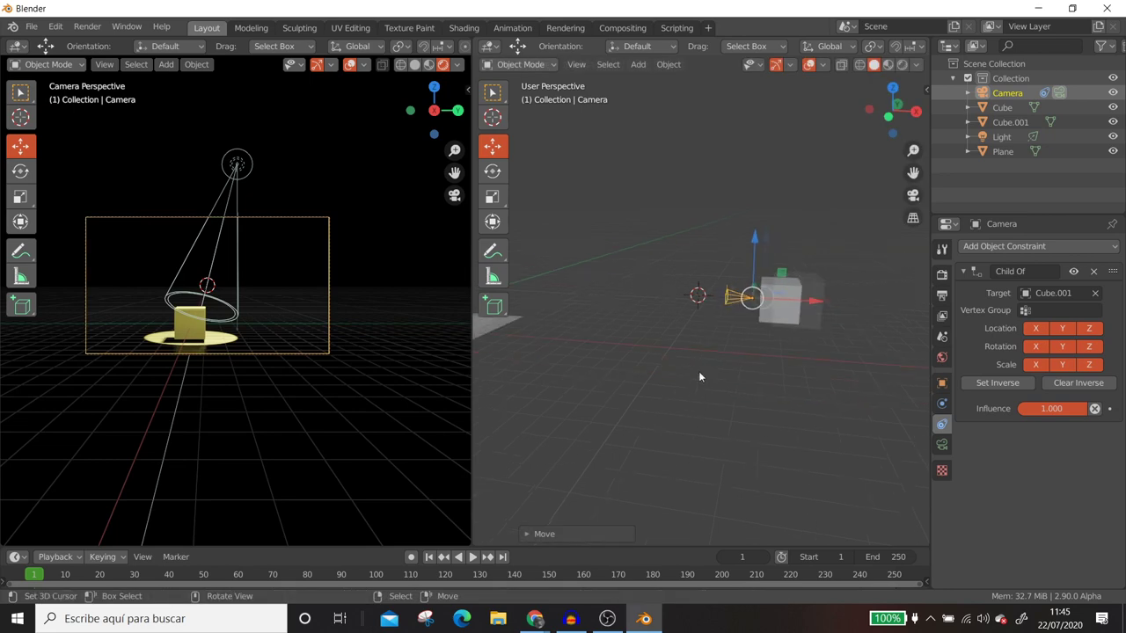
# Step: Lower Cube.001, then stop the camera following the cube's location
pyautogui.click(778, 305)
pyautogui.moveTo(786, 269); pyautogui.dragTo(777, 308)
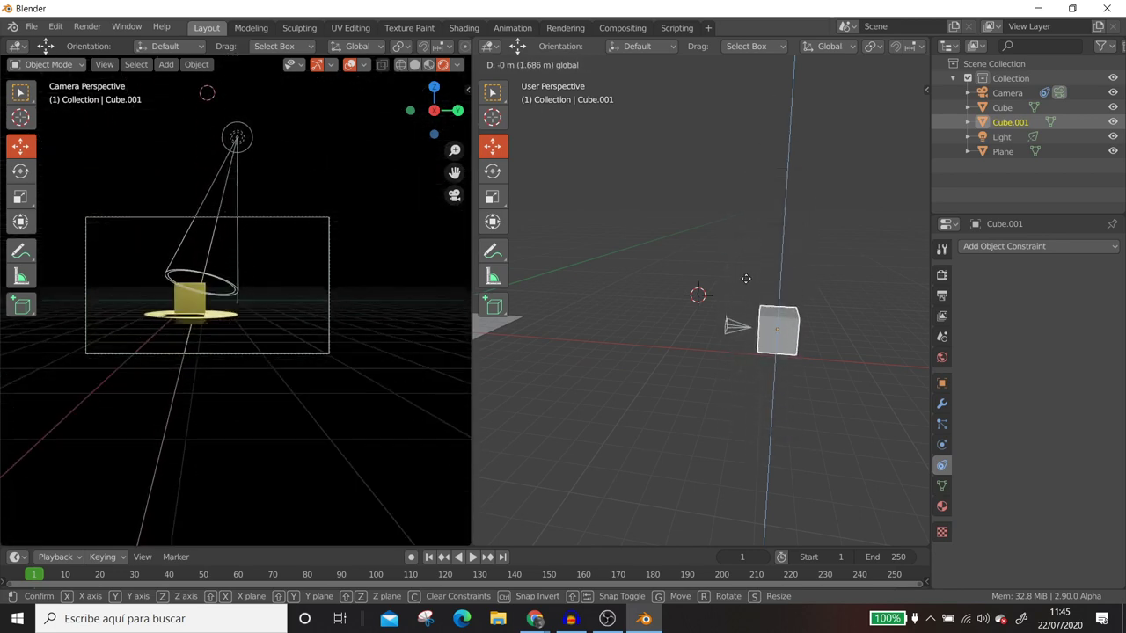
pyautogui.click(736, 369)
pyautogui.moveTo(736, 369)
pyautogui.mouseDown(button='middle')
pyautogui.moveTo(699, 349)
pyautogui.moveTo(787, 298)
pyautogui.mouseUp(button='middle')
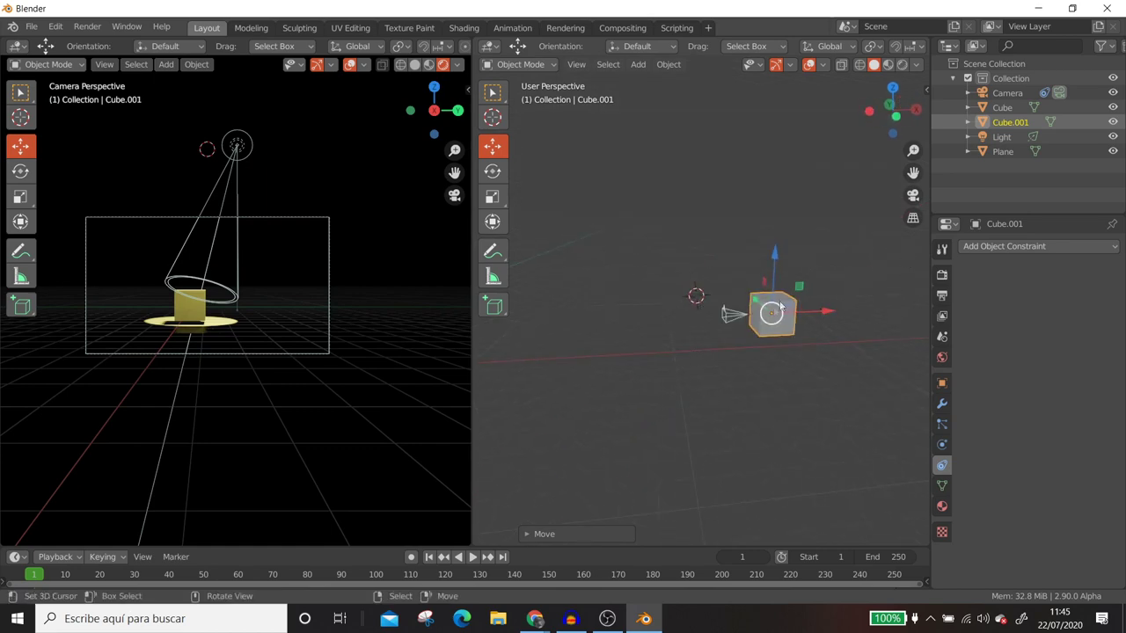
pyautogui.click(737, 320)
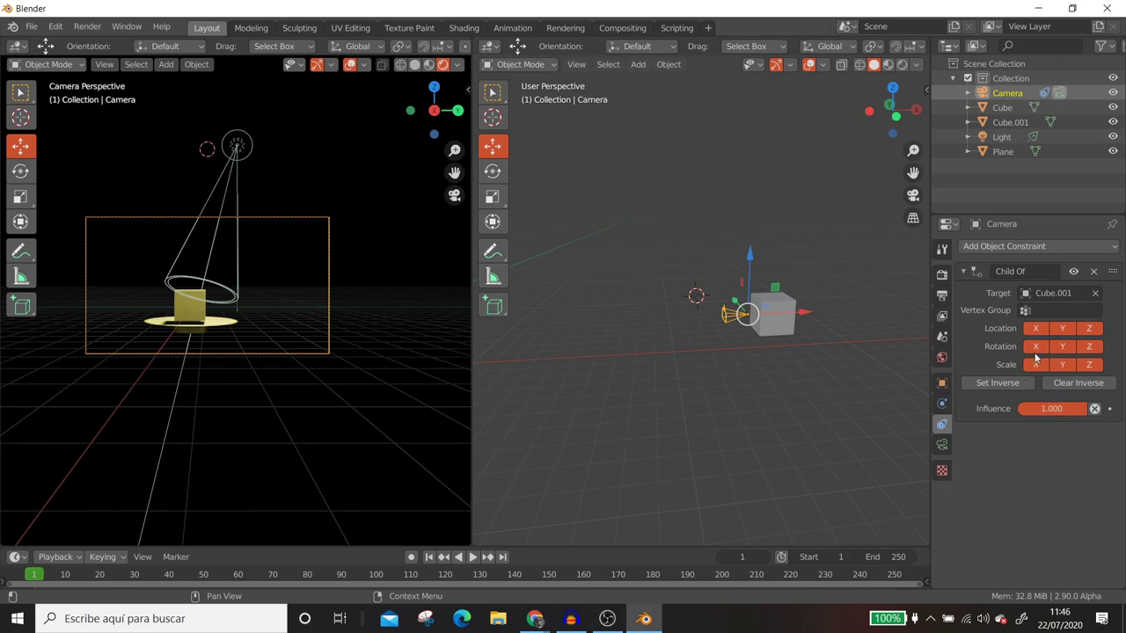
pyautogui.moveTo(1035, 331); pyautogui.dragTo(1119, 325)
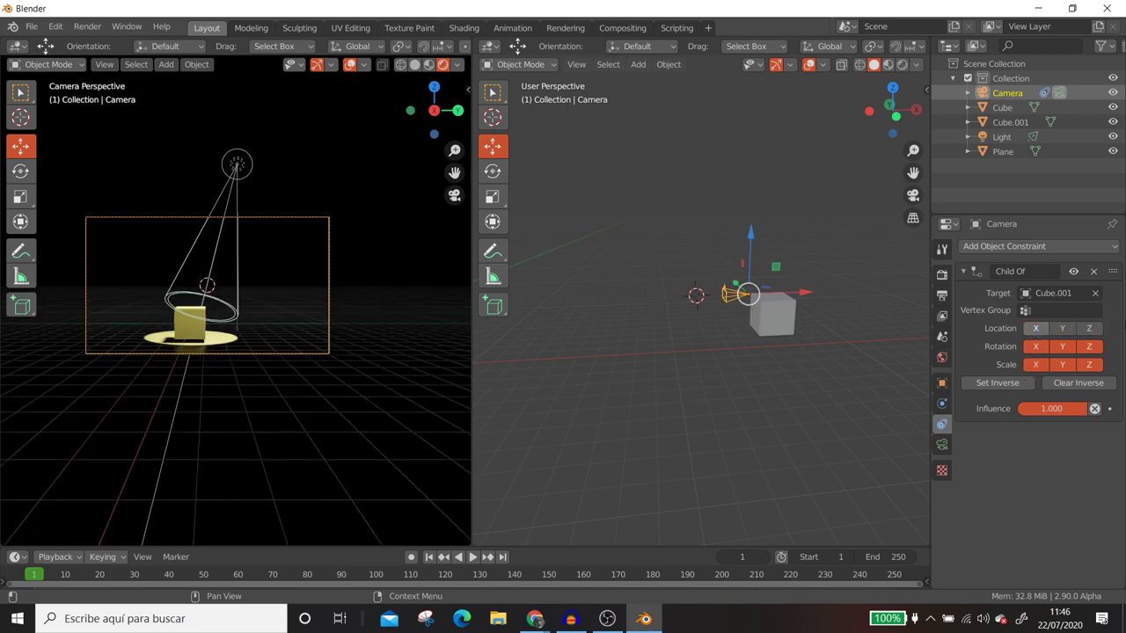
# Step: Lower Cube.001 slightly, test a rotation on it, then clear the rotation with Alt+R
pyautogui.click(768, 316)
pyautogui.moveTo(780, 262)
pyautogui.mouseDown()
pyautogui.moveTo(766, 230)
pyautogui.moveTo(762, 254)
pyautogui.mouseUp()
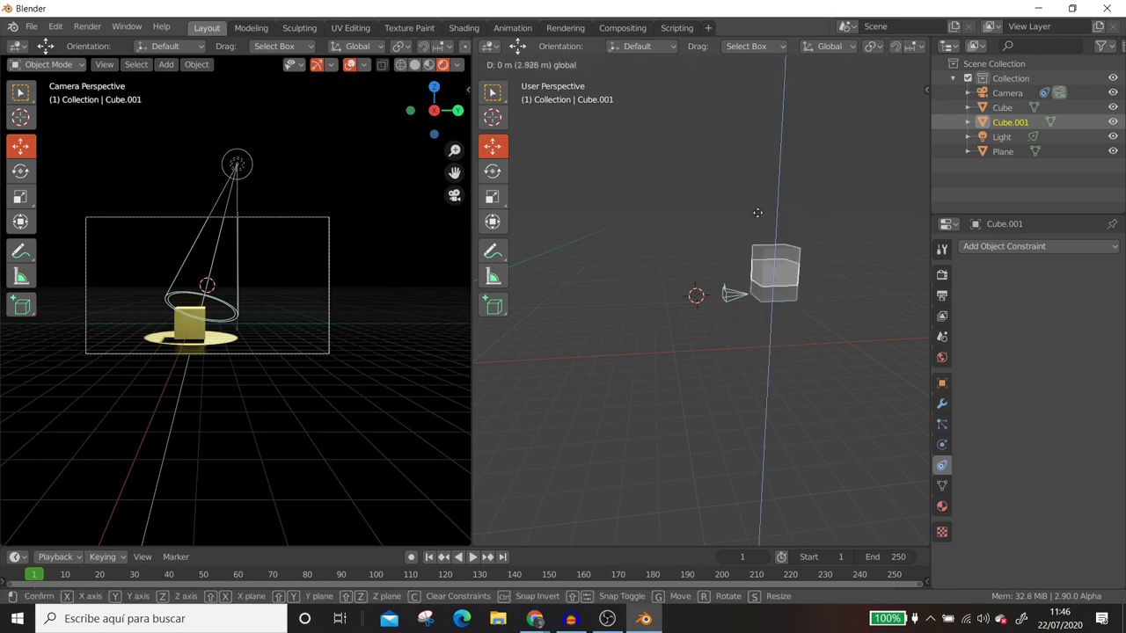
pyautogui.moveTo(756, 212); pyautogui.dragTo(755, 237)
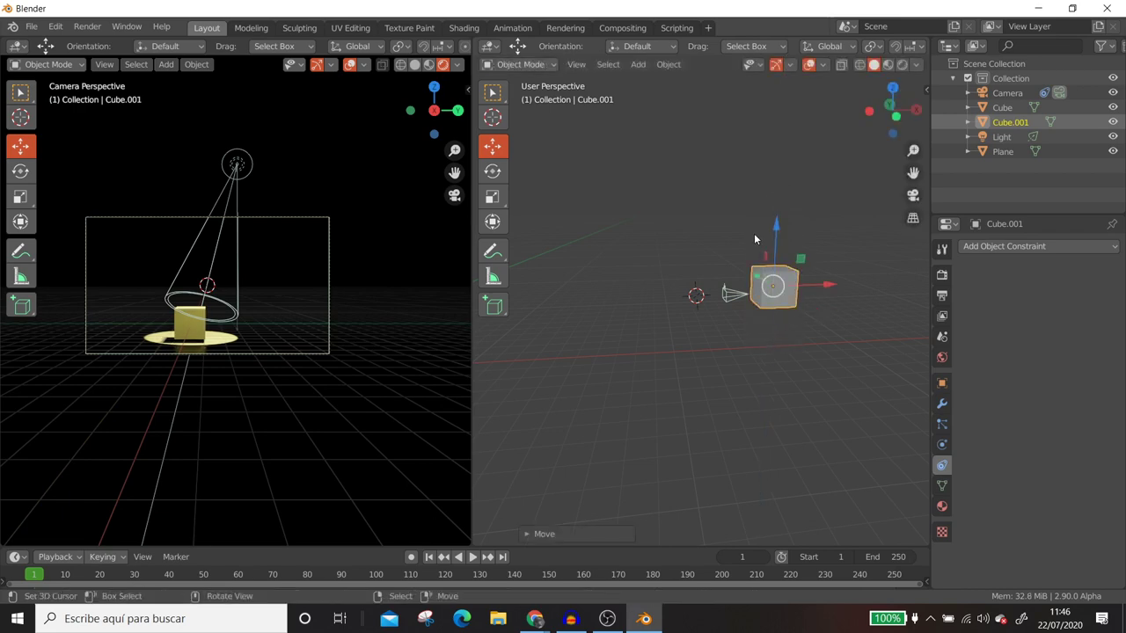
pyautogui.moveTo(754, 233)
pyautogui.mouseDown(button='middle')
pyautogui.moveTo(788, 338)
pyautogui.moveTo(796, 331)
pyautogui.mouseUp(button='middle')
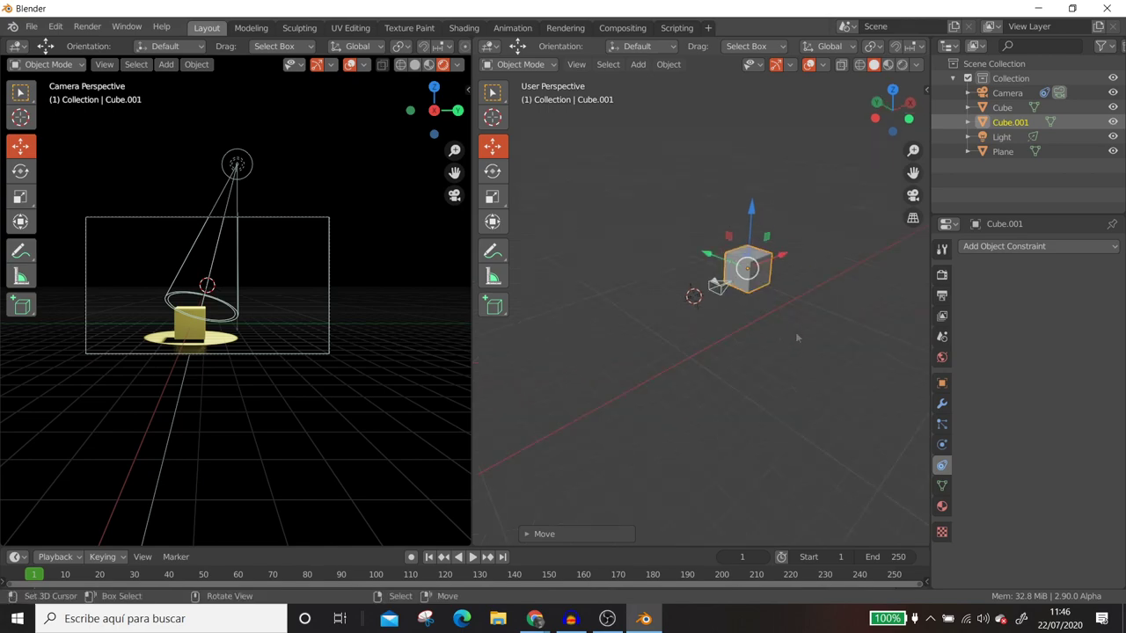
pyautogui.press('r')
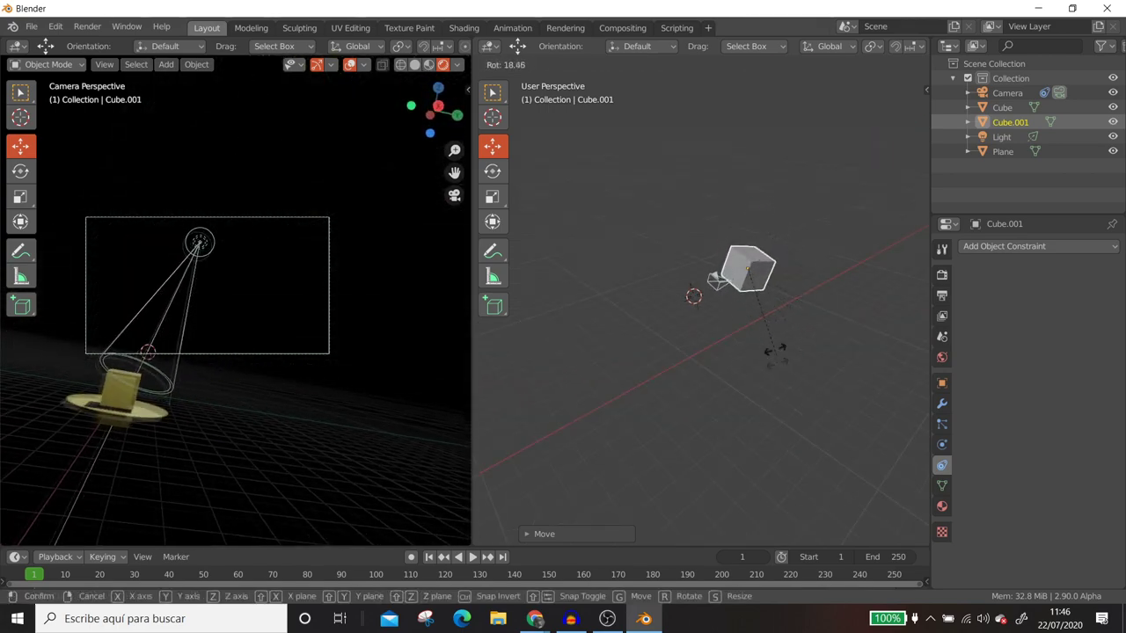
pyautogui.click(774, 349)
pyautogui.hotkey('alt', 'r')
pyautogui.moveTo(773, 314); pyautogui.dragTo(680, 301, button='middle')
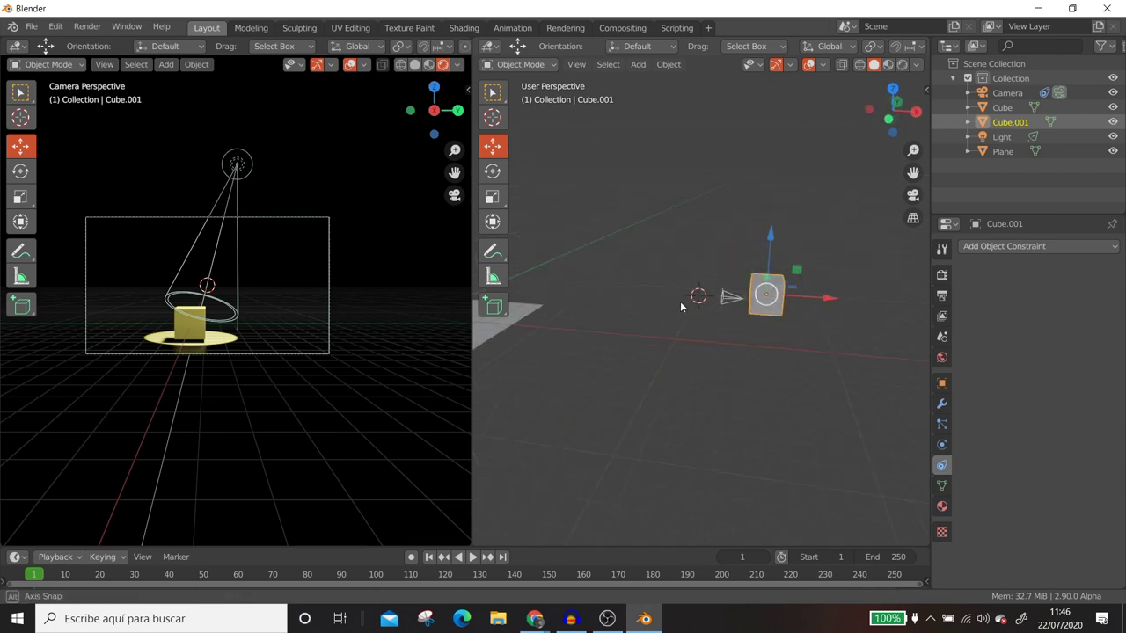
# Step: Check the camera's Child Of constraint, then select the light
pyautogui.click(728, 302)
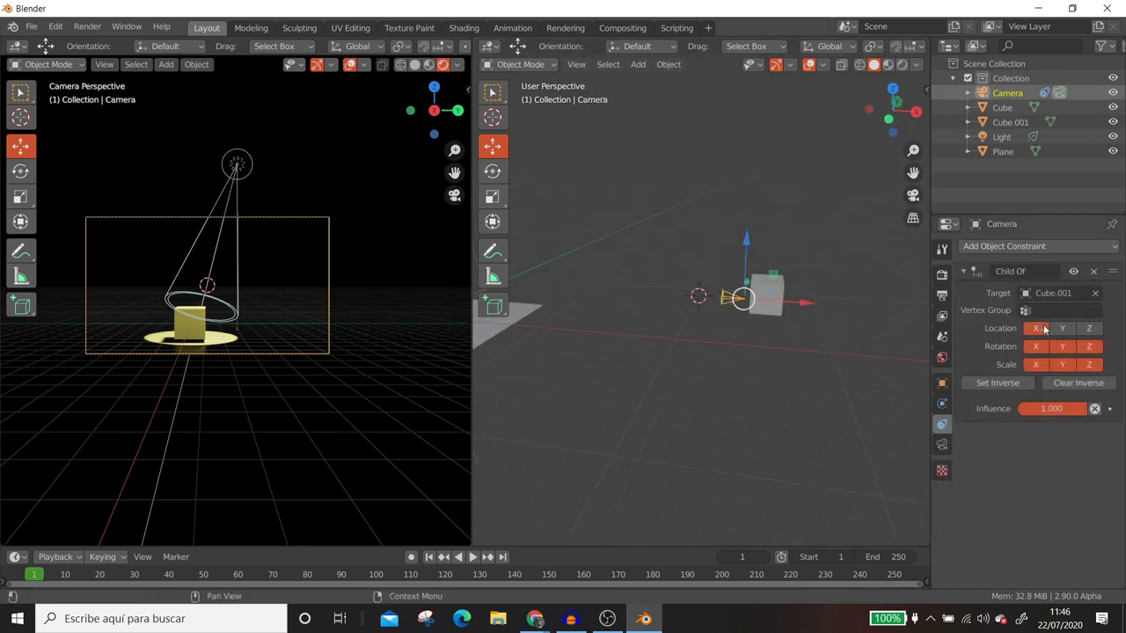
pyautogui.scroll(2, 629, 321)
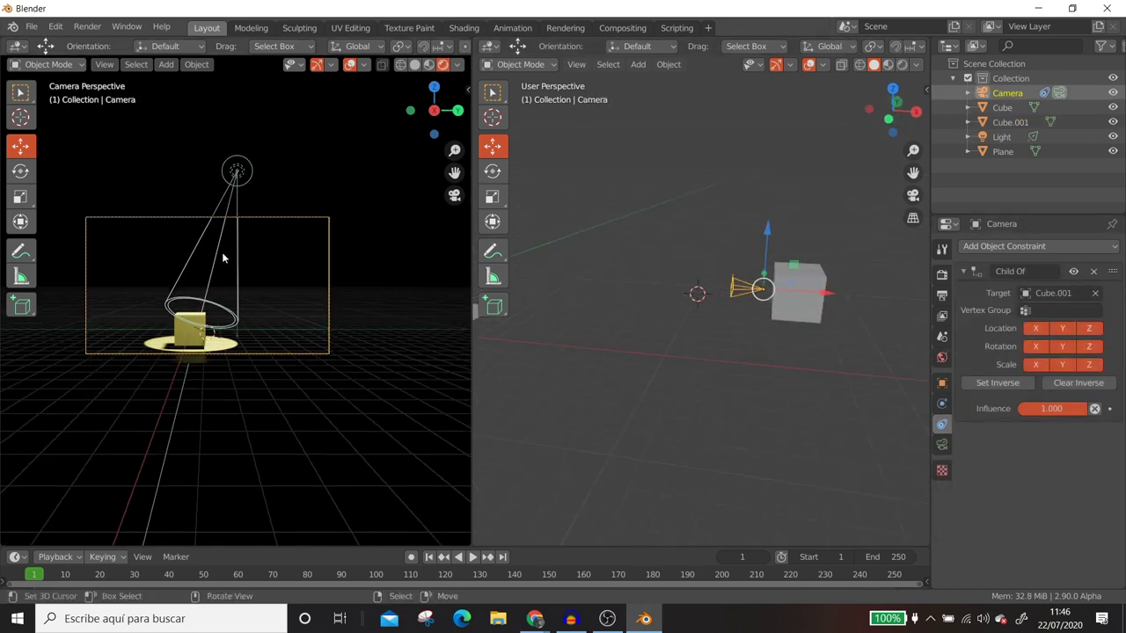
pyautogui.moveTo(745, 380); pyautogui.dragTo(579, 226, button='middle')
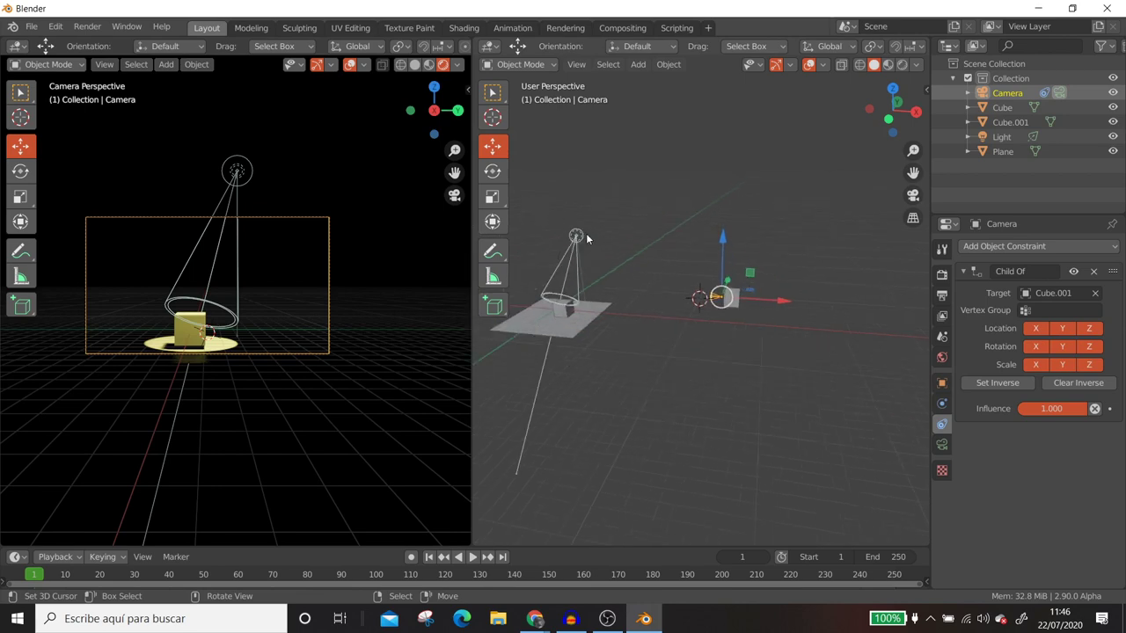
pyautogui.click(576, 238)
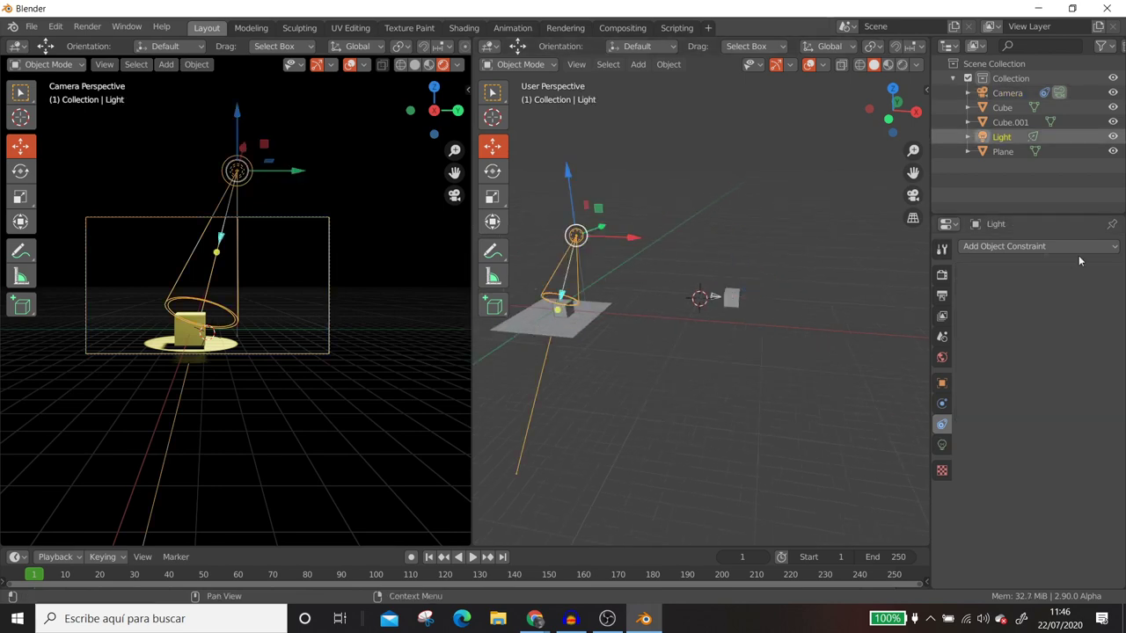
# Step: Add a Child Of constraint to the light with Cube.001 as its target
pyautogui.click(1001, 246)
pyautogui.press('Escape')
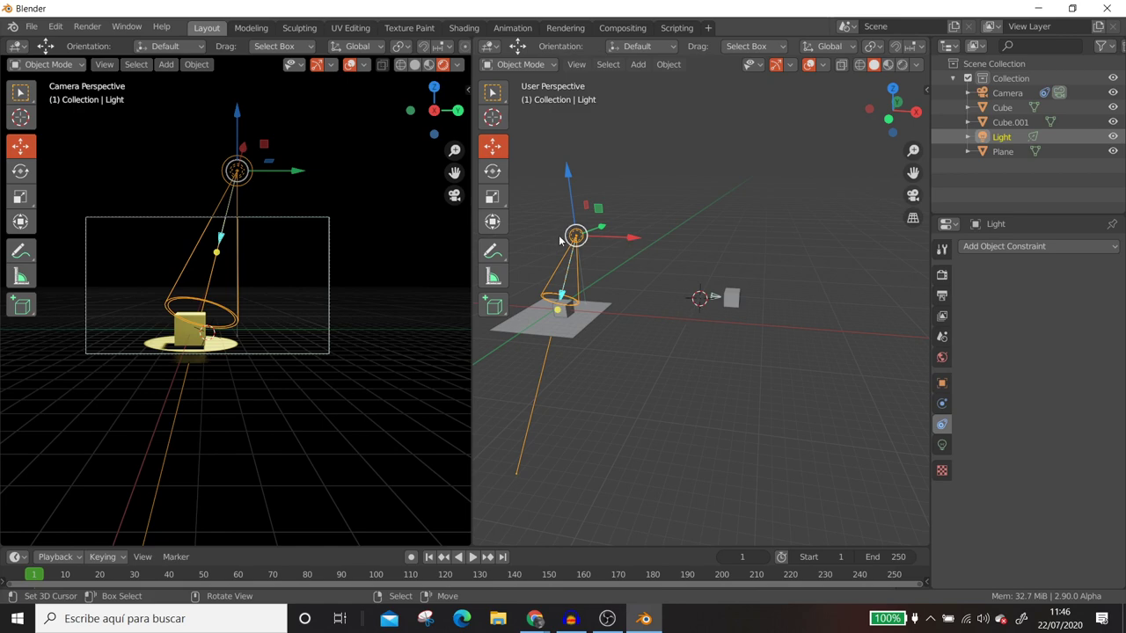
pyautogui.click(1047, 246)
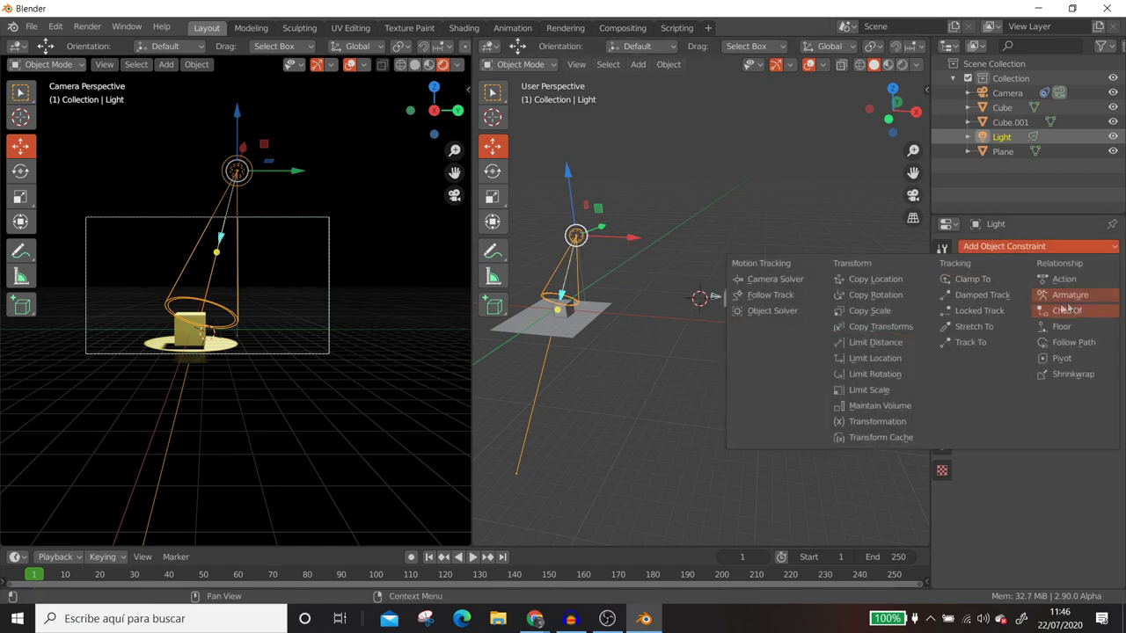
pyautogui.click(1077, 311)
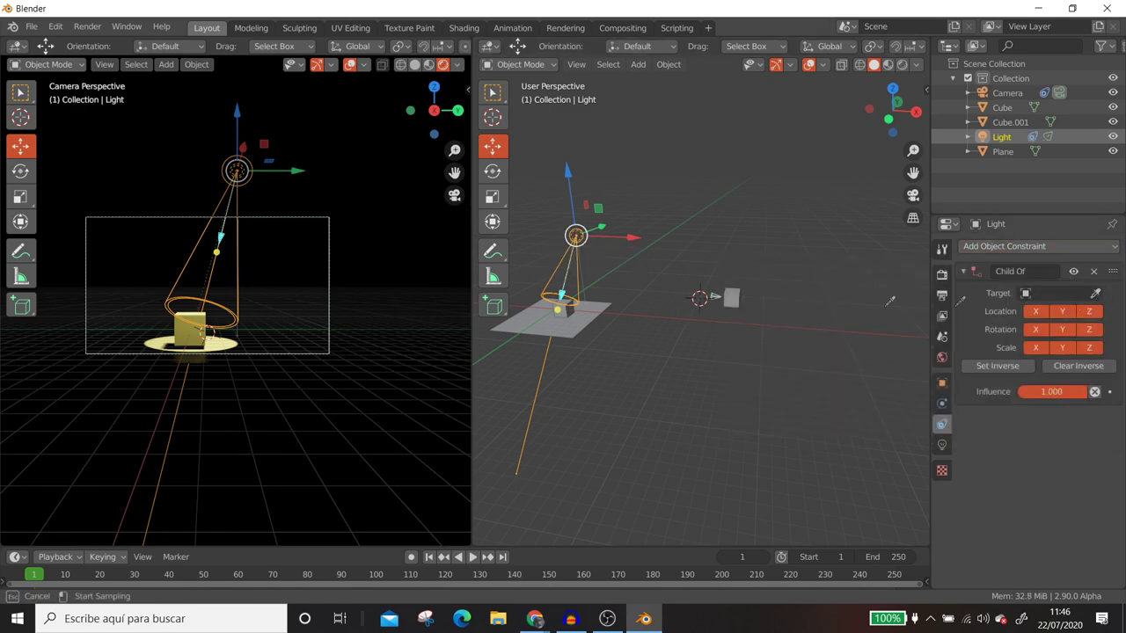
pyautogui.click(731, 297)
pyautogui.scroll(3, 762, 359)
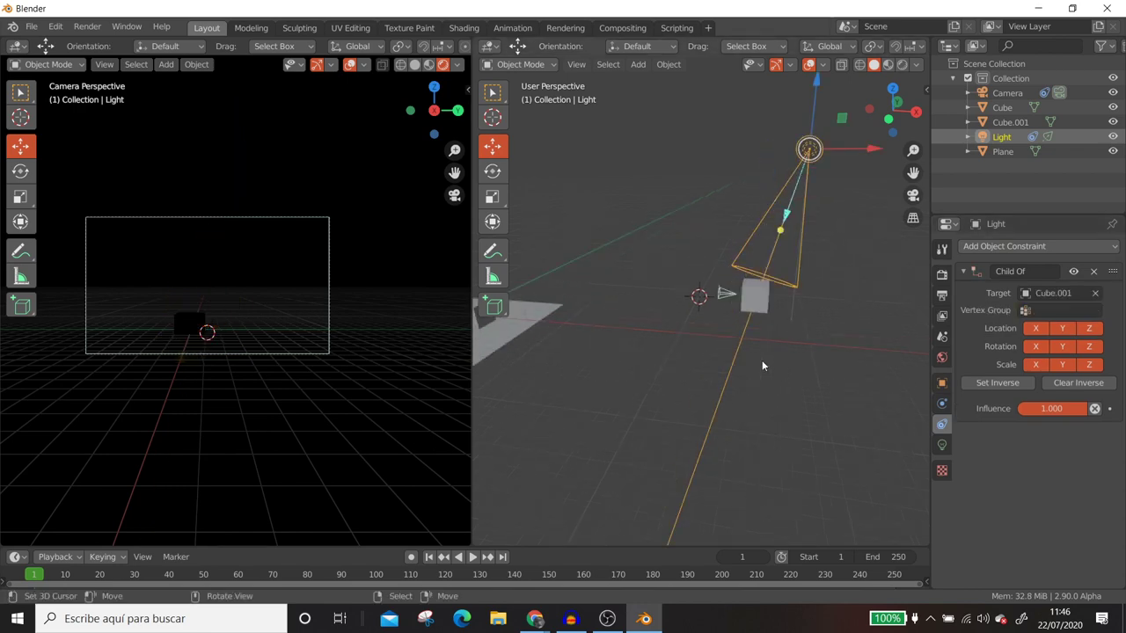
# Step: Move the light along X, down along Z, and along Y beside Cube.001
pyautogui.scroll(2, 762, 360)
pyautogui.keyDown('shift'); pyautogui.moveTo(762, 360); pyautogui.dragTo(706, 355, button='middle'); pyautogui.keyUp('shift')
pyautogui.moveTo(791, 132); pyautogui.dragTo(689, 174)
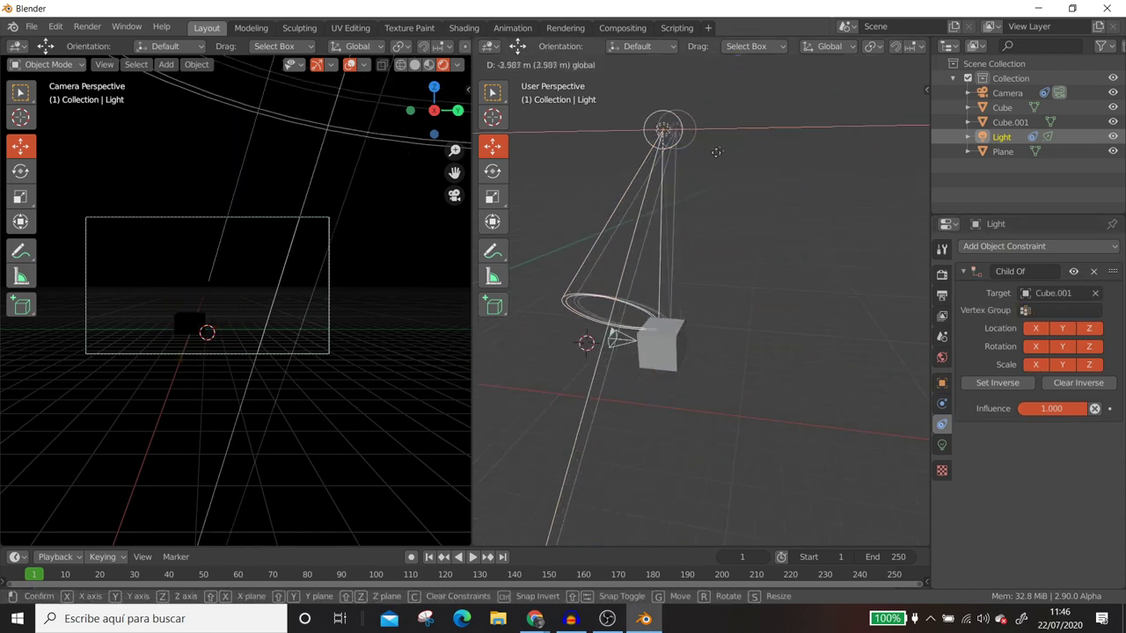
pyautogui.moveTo(648, 79); pyautogui.dragTo(635, 193)
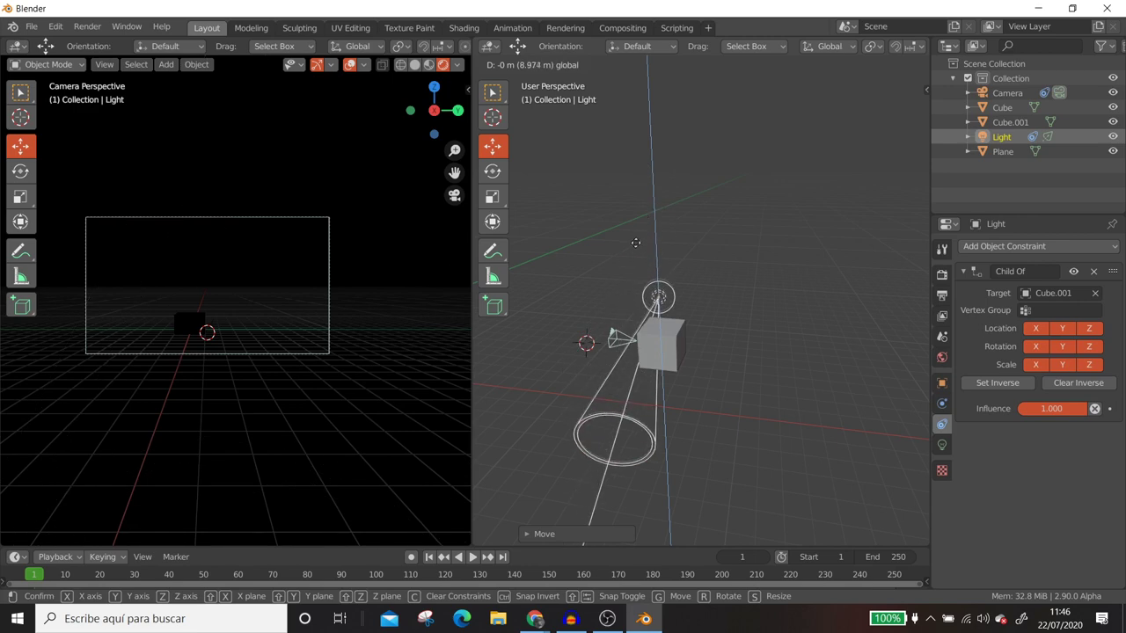
pyautogui.moveTo(732, 362); pyautogui.dragTo(865, 368, button='middle')
pyautogui.press('KP_7')
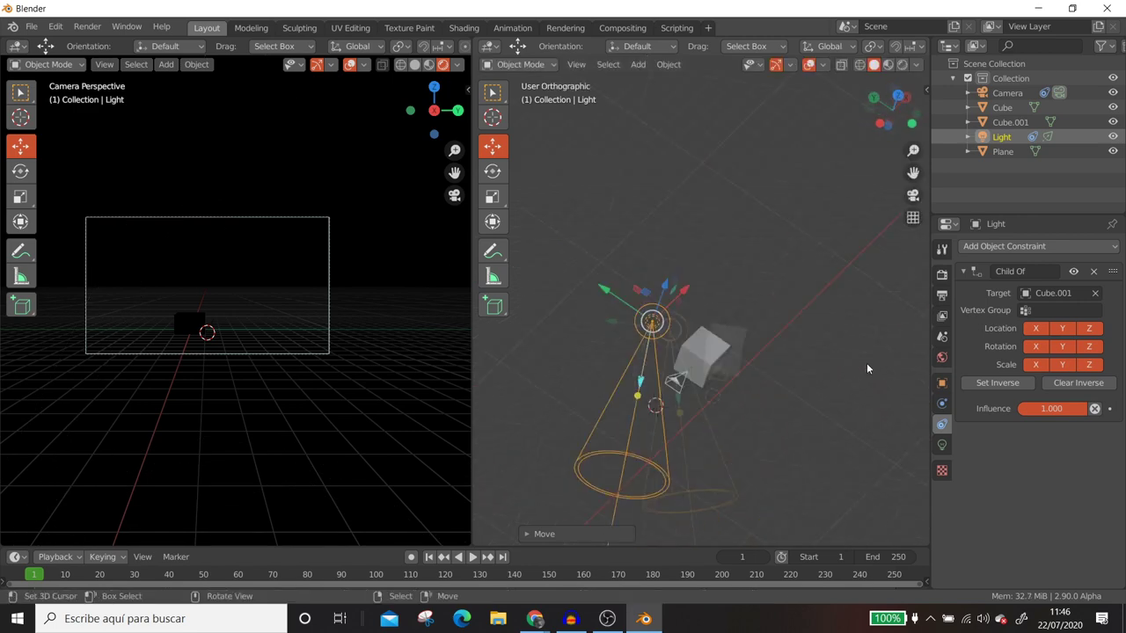
pyautogui.moveTo(649, 220); pyautogui.dragTo(653, 270)
pyautogui.moveTo(653, 269); pyautogui.dragTo(633, 297, button='middle')
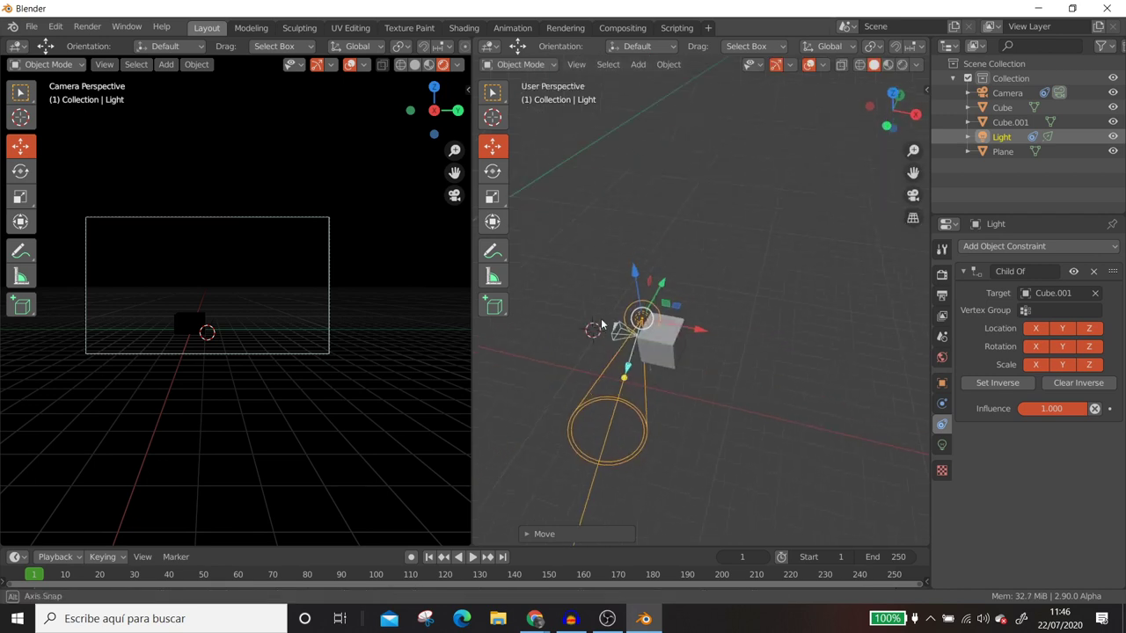
# Step: Rotate the spotlight so its cone points down and back toward the plane and other cube
pyautogui.press('KP_1')
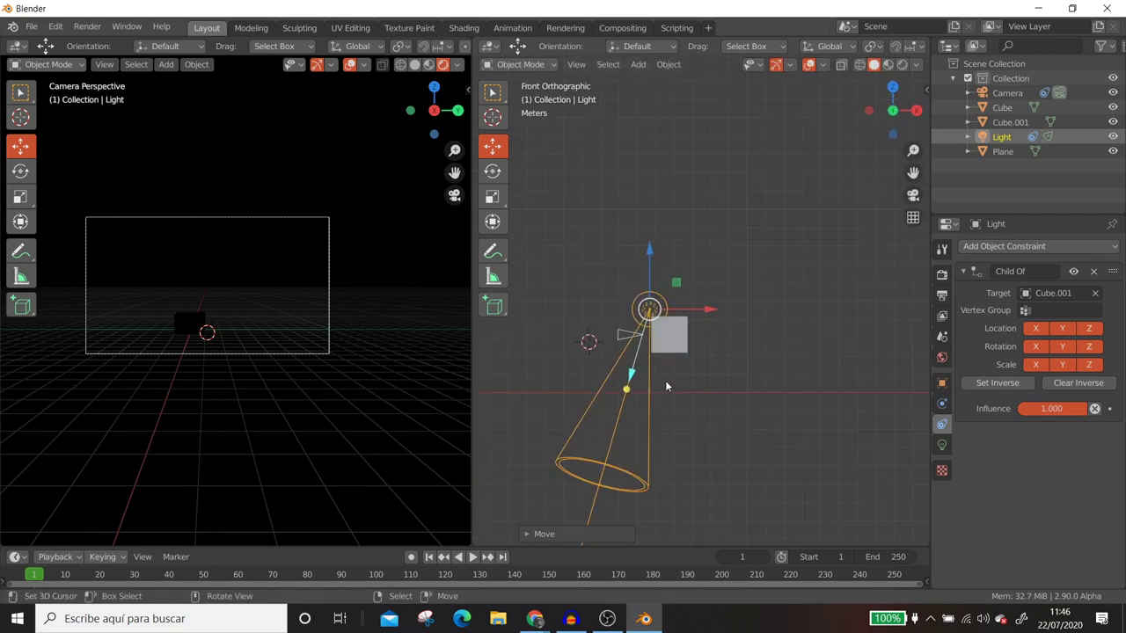
pyautogui.moveTo(625, 388); pyautogui.dragTo(583, 370)
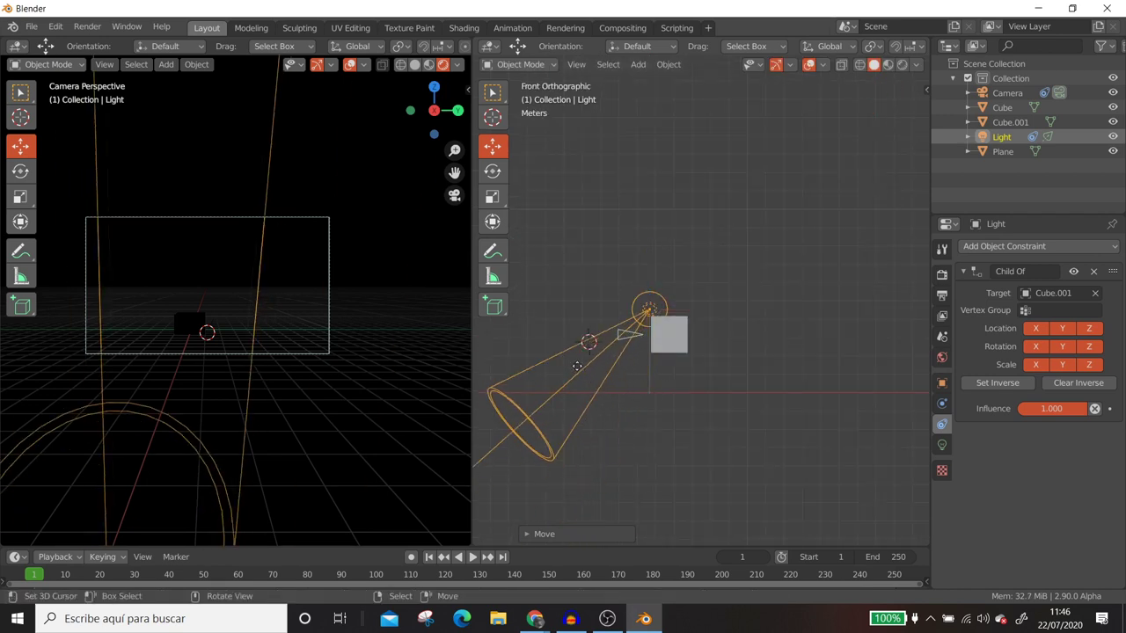
pyautogui.moveTo(583, 370); pyautogui.dragTo(825, 438, button='middle')
pyautogui.press('KP_7')
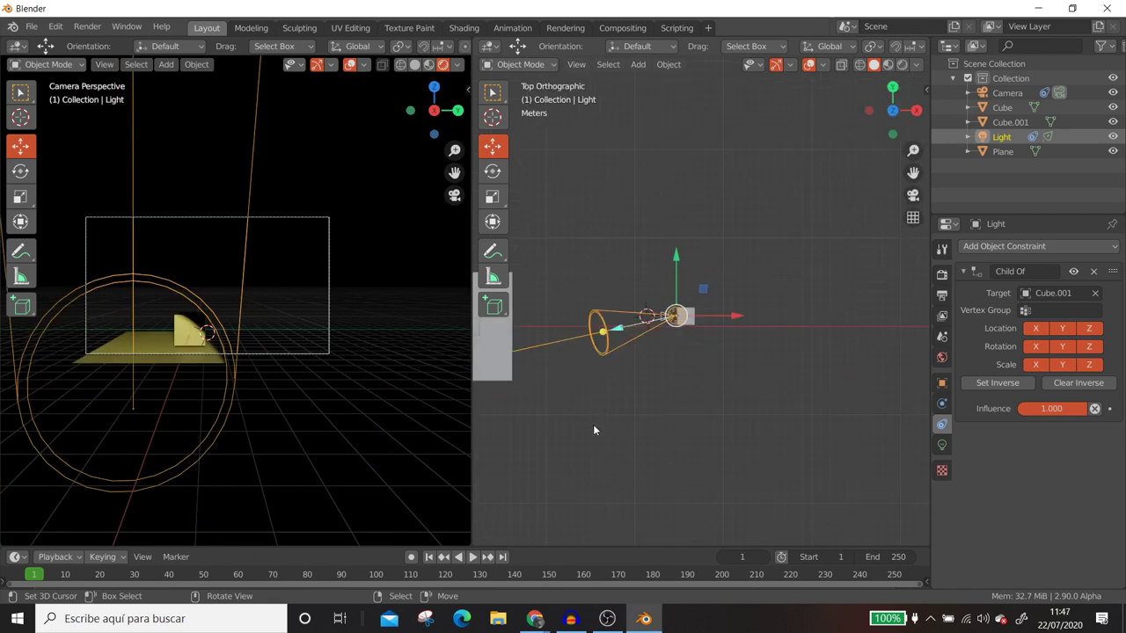
pyautogui.press('r')
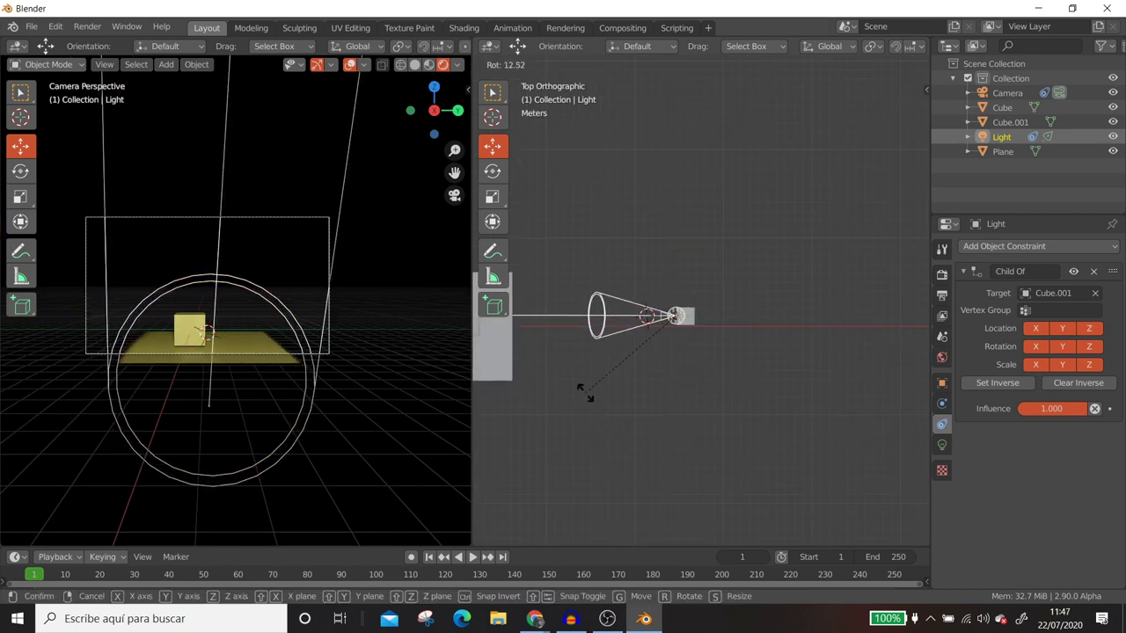
pyautogui.click(586, 390)
pyautogui.moveTo(750, 426)
pyautogui.mouseDown(button='middle')
pyautogui.moveTo(728, 282)
pyautogui.moveTo(736, 335)
pyautogui.moveTo(709, 310)
pyautogui.mouseUp(button='middle')
pyautogui.click(742, 299)
# Step: Slide Cube.001 left along the X axis, carrying its camera and light
pyautogui.moveTo(774, 307); pyautogui.dragTo(557, 287)
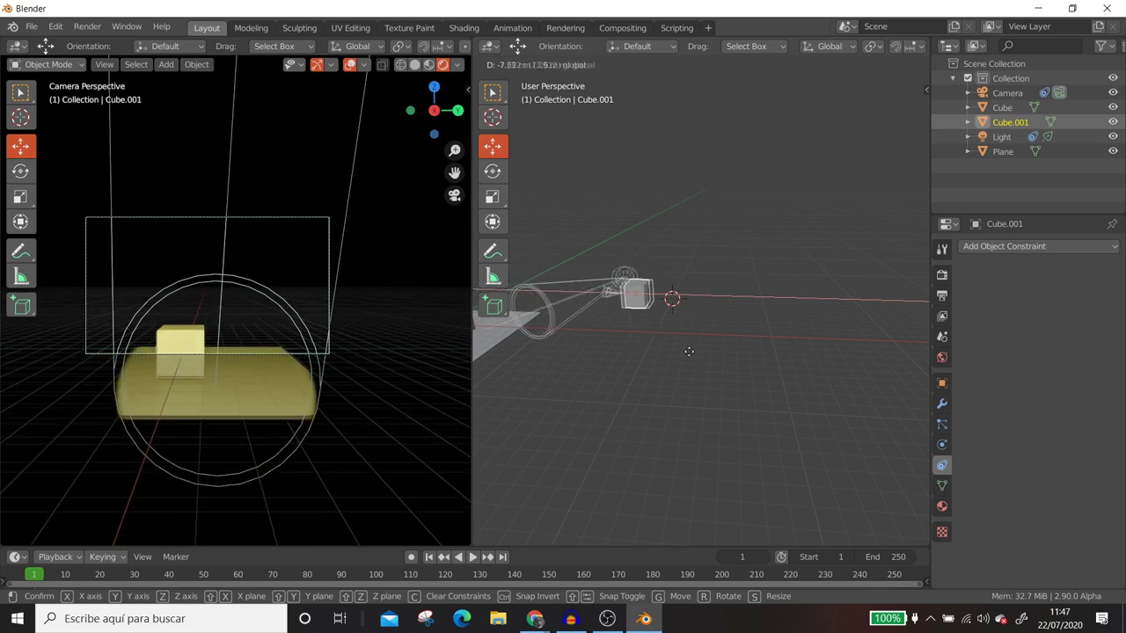
pyautogui.moveTo(558, 286); pyautogui.dragTo(554, 298)
pyautogui.moveTo(534, 346)
pyautogui.mouseDown(button='middle')
pyautogui.moveTo(661, 369)
pyautogui.moveTo(683, 352)
pyautogui.mouseUp(button='middle')
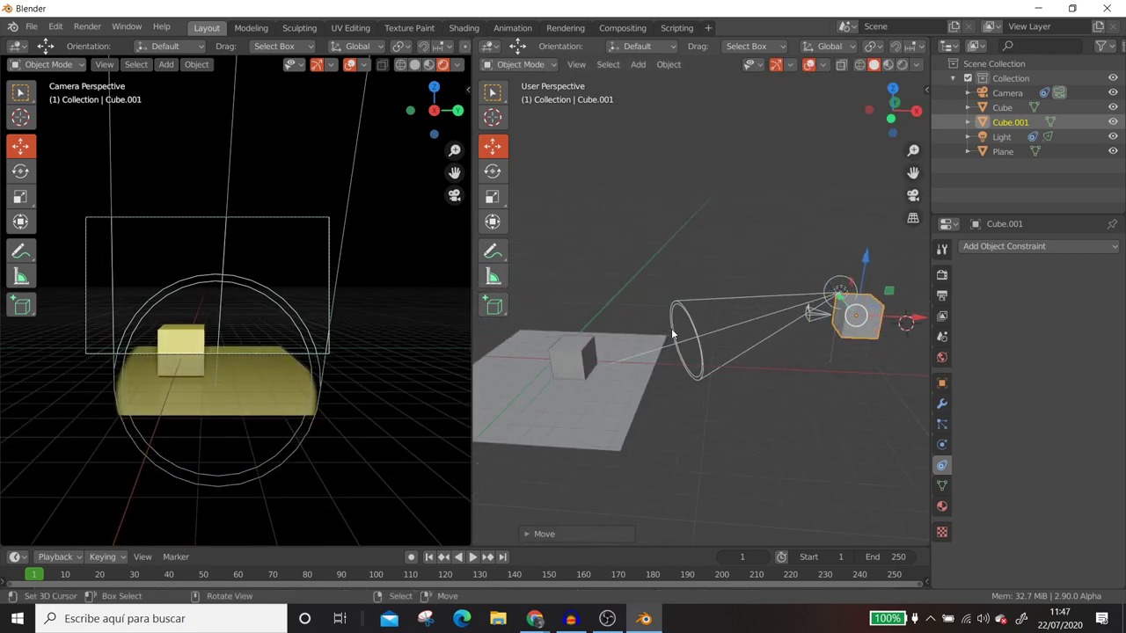
pyautogui.moveTo(871, 318)
pyautogui.mouseDown()
pyautogui.moveTo(880, 328)
pyautogui.moveTo(685, 348)
pyautogui.moveTo(891, 447)
pyautogui.mouseUp()
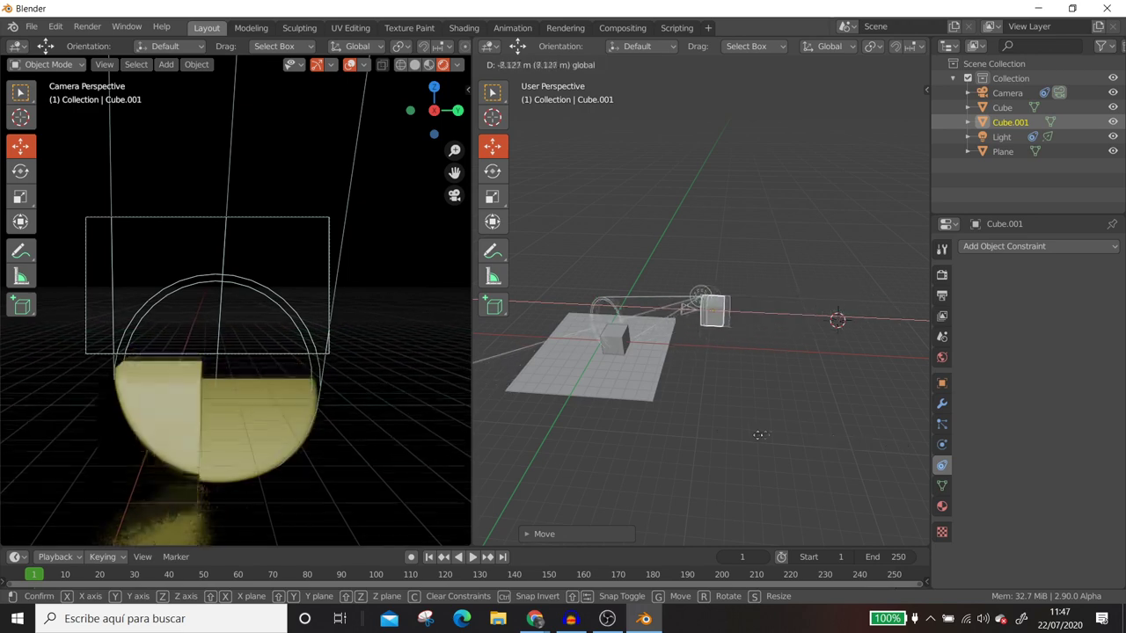
pyautogui.moveTo(891, 447); pyautogui.dragTo(778, 350)
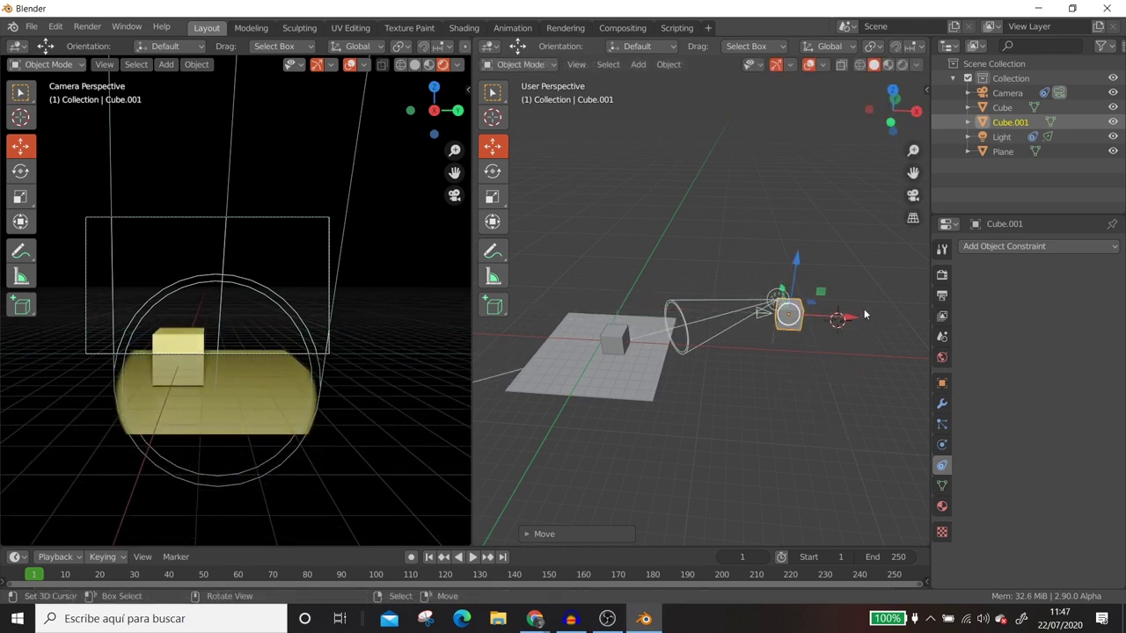
pyautogui.moveTo(849, 327)
pyautogui.mouseDown()
pyautogui.moveTo(742, 317)
pyautogui.moveTo(872, 339)
pyautogui.moveTo(850, 346)
pyautogui.moveTo(794, 324)
pyautogui.moveTo(796, 312)
pyautogui.moveTo(775, 380)
pyautogui.mouseUp()
# Step: Test a rotation on Cube.001, undo it, and return to the move tool
pyautogui.click(492, 171)
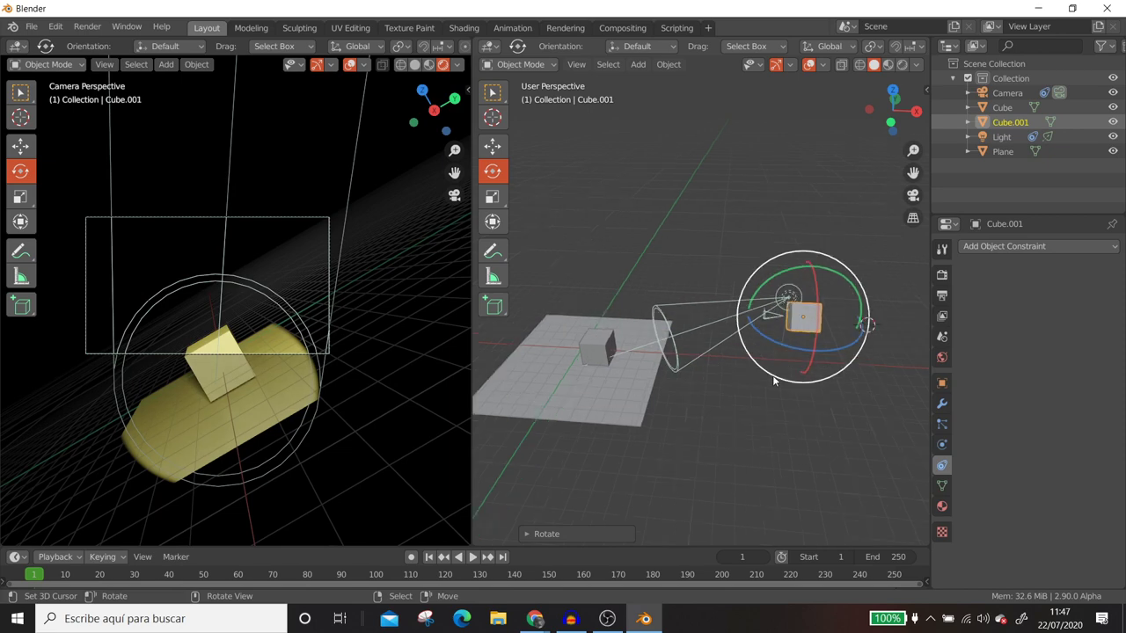
pyautogui.hotkey('ctrl', 'z')
pyautogui.moveTo(778, 381)
pyautogui.mouseDown(button='middle')
pyautogui.moveTo(817, 370)
pyautogui.moveTo(799, 380)
pyautogui.mouseUp(button='middle')
pyautogui.moveTo(701, 330)
pyautogui.mouseDown(button='middle')
pyautogui.moveTo(670, 366)
pyautogui.moveTo(619, 384)
pyautogui.moveTo(739, 421)
pyautogui.mouseUp(button='middle')
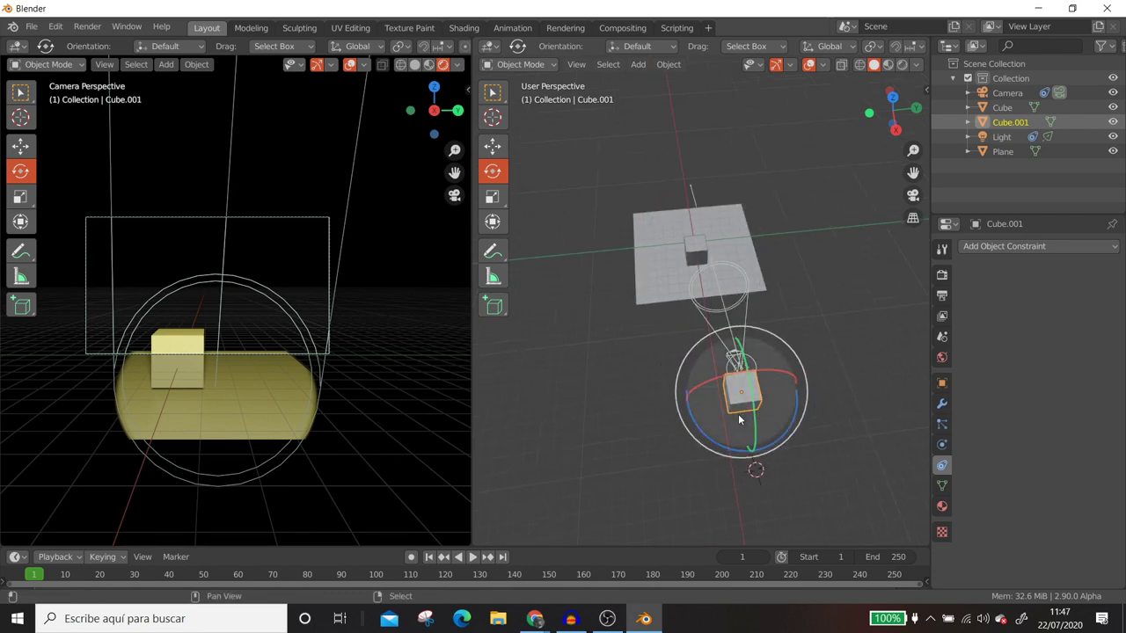
pyautogui.click(492, 145)
# Step: Shift the camera along Y relative to the cube, then move Cube.001 along Y
pyautogui.moveTo(607, 335)
pyautogui.mouseDown(button='middle')
pyautogui.moveTo(642, 380)
pyautogui.moveTo(730, 337)
pyautogui.moveTo(648, 310)
pyautogui.moveTo(734, 333)
pyautogui.moveTo(692, 253)
pyautogui.mouseUp(button='middle')
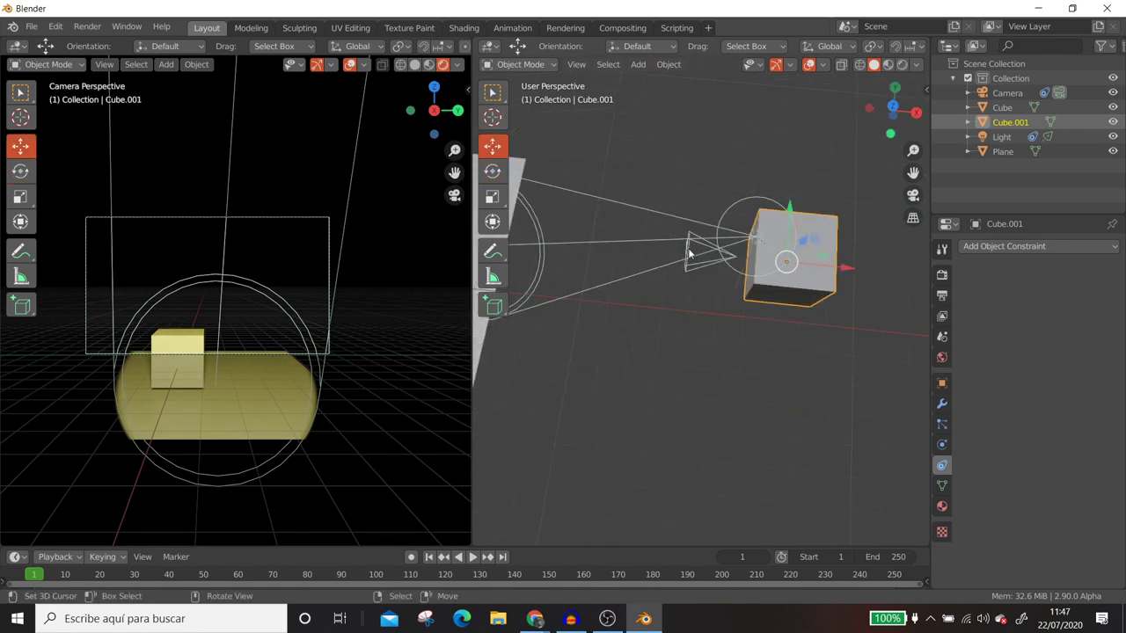
pyautogui.click(691, 256)
pyautogui.moveTo(742, 204); pyautogui.dragTo(695, 304)
pyautogui.moveTo(659, 383); pyautogui.dragTo(560, 391, button='middle')
pyautogui.click(758, 333)
pyautogui.moveTo(759, 332); pyautogui.dragTo(818, 268)
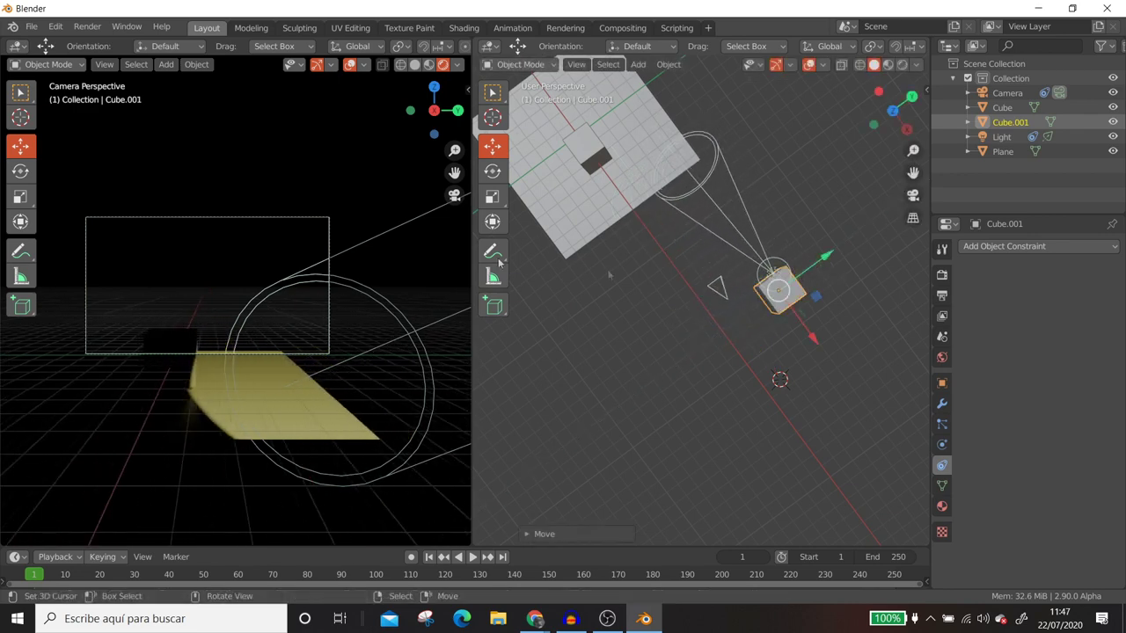
pyautogui.click(332, 243)
# Step: Adjust the camera's offset along the Y axis
pyautogui.press('g')
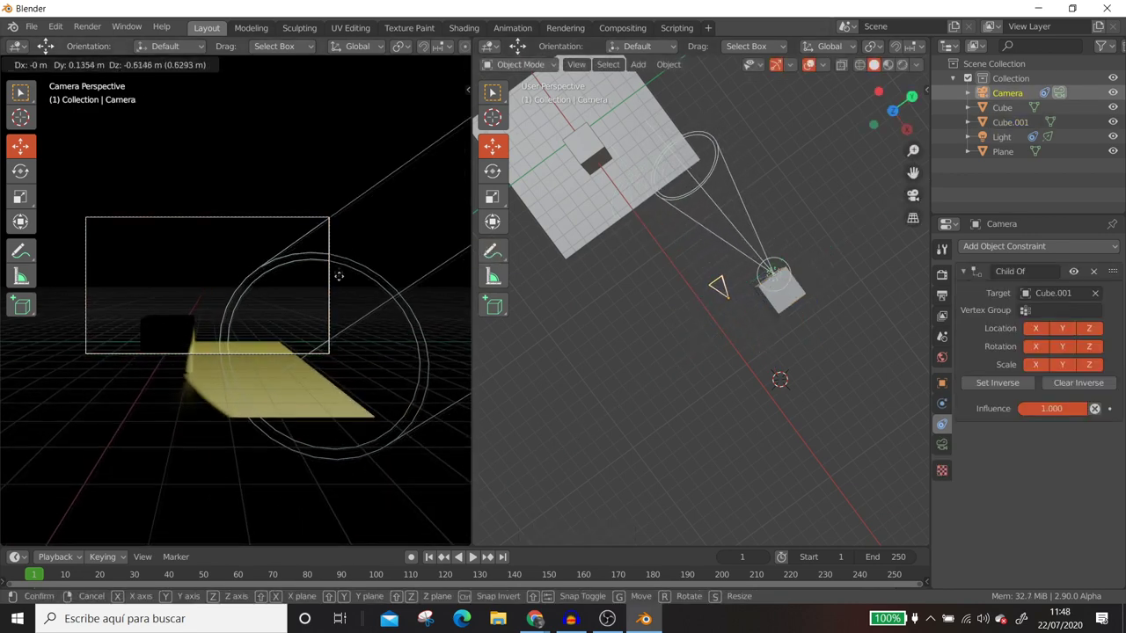
pyautogui.click(352, 334)
pyautogui.moveTo(780, 264)
pyautogui.mouseDown()
pyautogui.moveTo(737, 291)
pyautogui.moveTo(803, 266)
pyautogui.mouseUp()
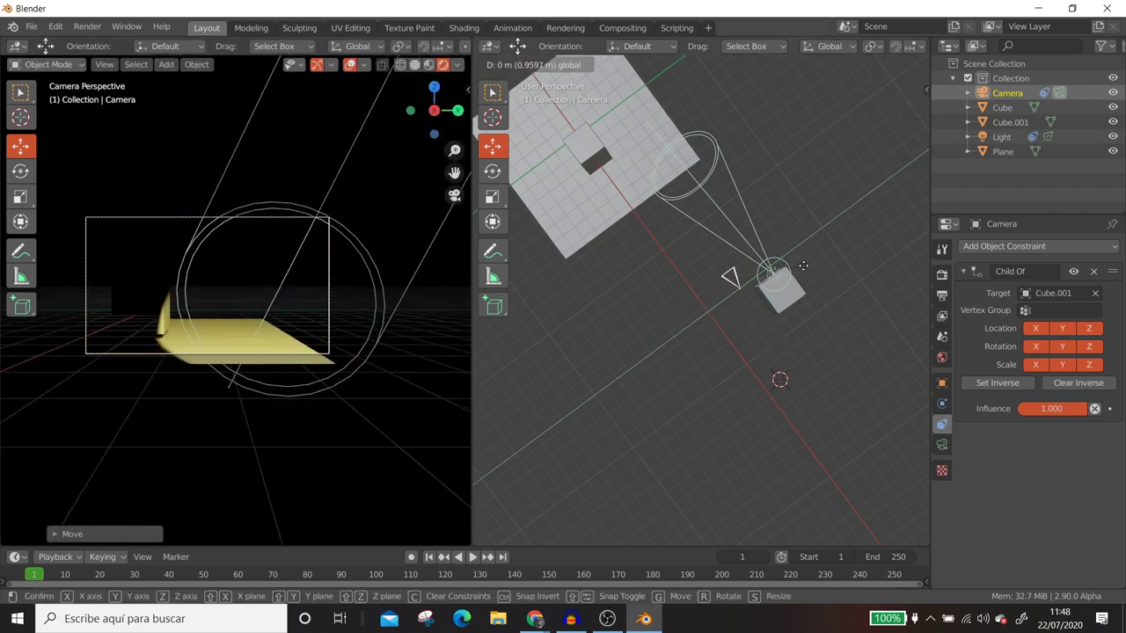
pyautogui.rightClick(803, 266)
# Step: Move Cube.001 along Y with G, Y so the shot shows it lit, then select the light
pyautogui.click(797, 289)
pyautogui.press('g')
pyautogui.press('y')
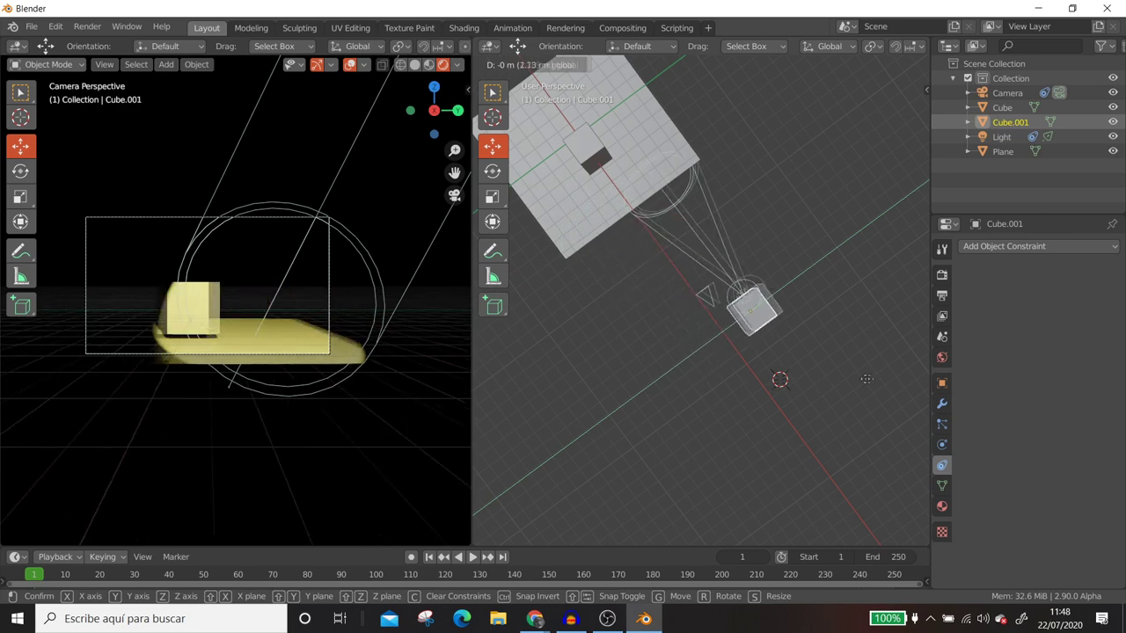
pyautogui.click(842, 391)
pyautogui.moveTo(842, 394)
pyautogui.mouseDown(button='middle')
pyautogui.moveTo(774, 306)
pyautogui.moveTo(540, 314)
pyautogui.mouseUp(button='middle')
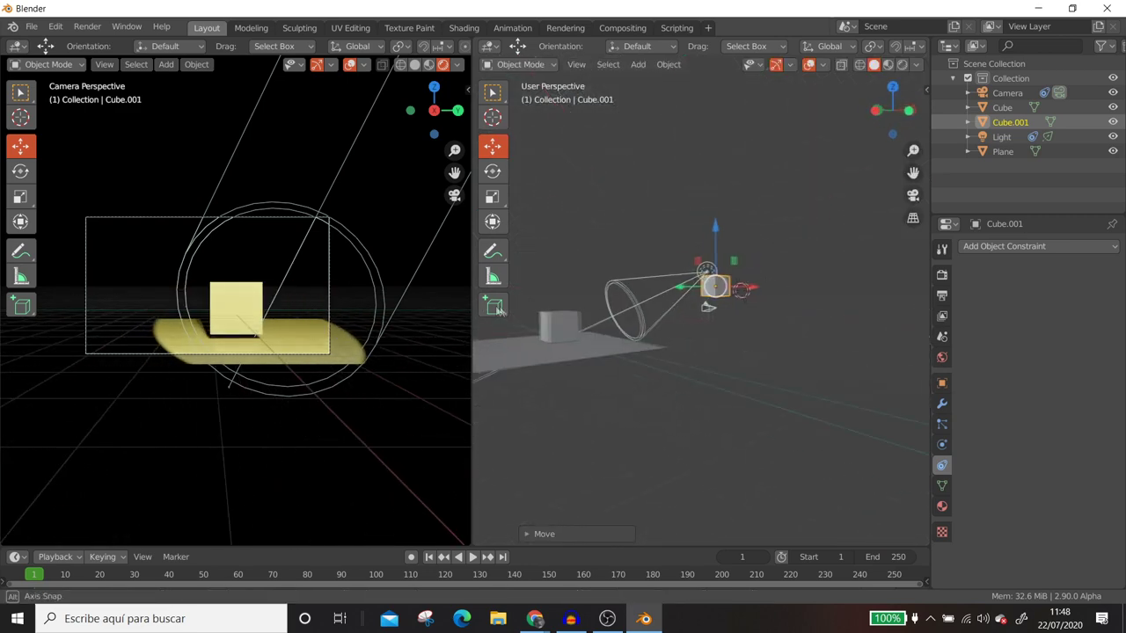
pyautogui.click(723, 277)
pyautogui.moveTo(713, 439)
pyautogui.mouseDown(button='middle')
pyautogui.moveTo(736, 411)
pyautogui.moveTo(711, 415)
pyautogui.mouseUp(button='middle')
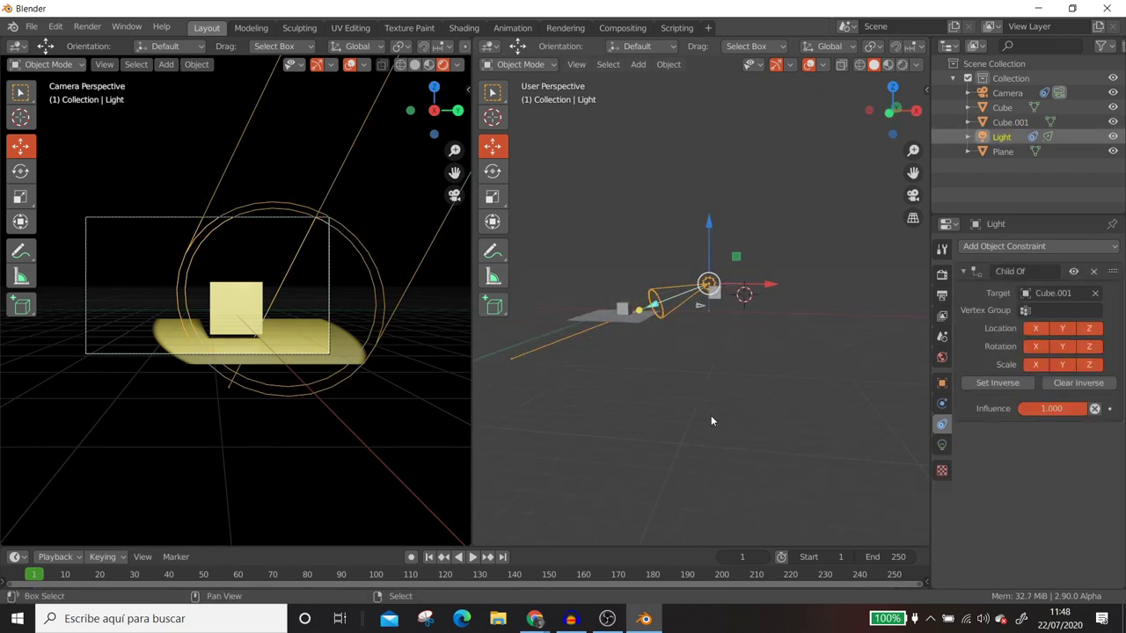
# Step: Duplicate the spotlight in place and aim the copy straight down
pyautogui.hotkey('shift', 'd')
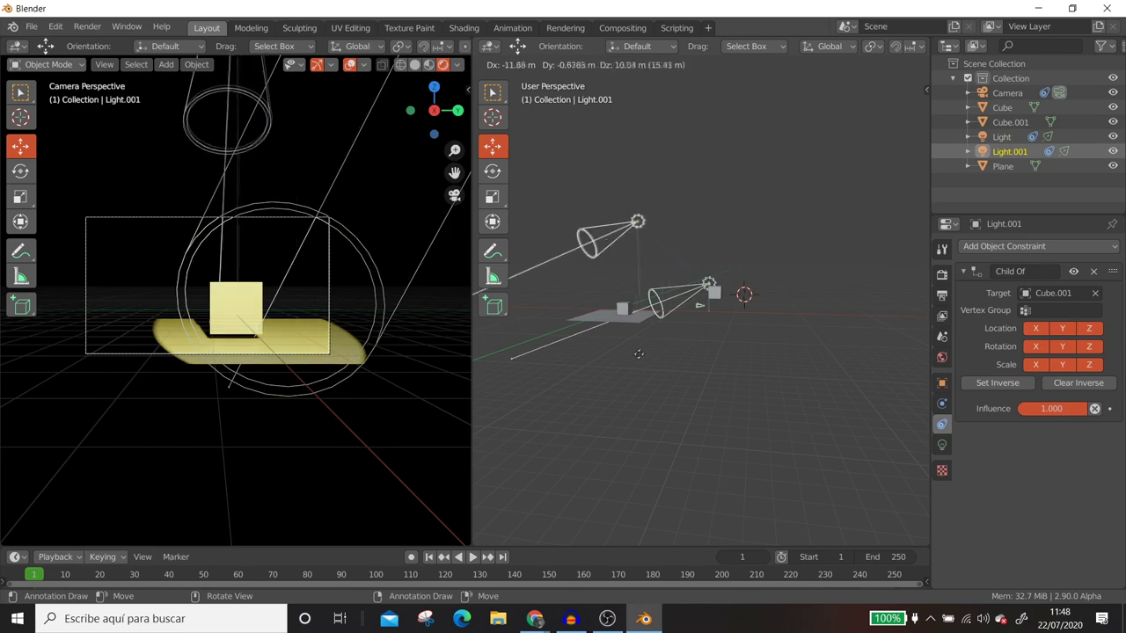
pyautogui.click(634, 359)
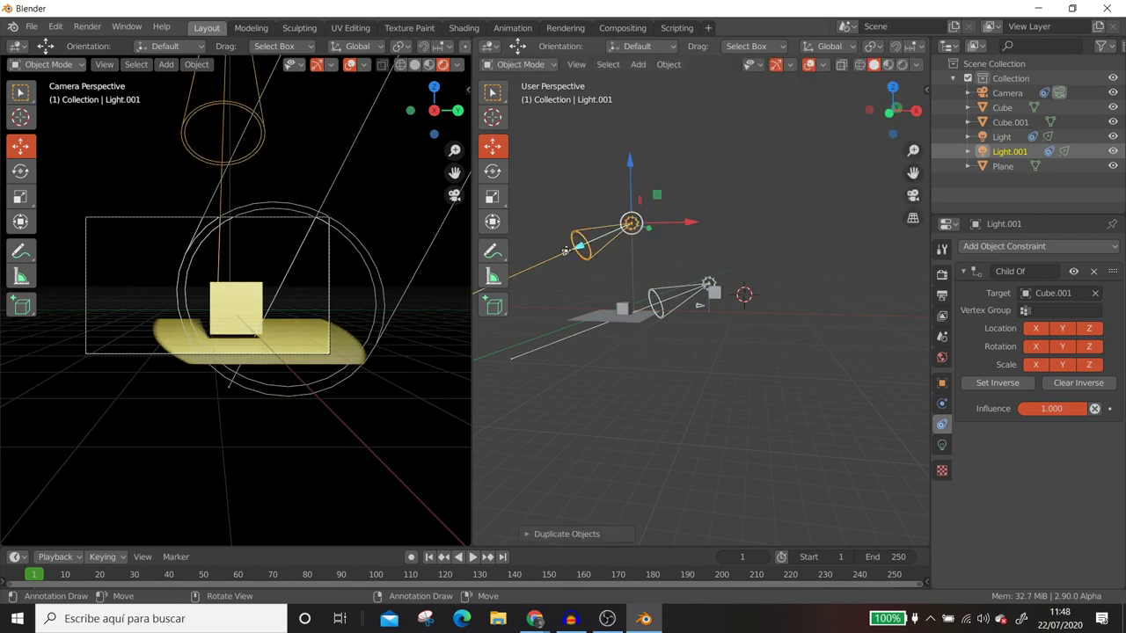
pyautogui.moveTo(566, 250); pyautogui.dragTo(615, 263)
pyautogui.moveTo(615, 264)
pyautogui.mouseDown(button='middle')
pyautogui.moveTo(664, 408)
pyautogui.moveTo(714, 419)
pyautogui.mouseUp(button='middle')
pyautogui.press('KP_7')
pyautogui.scroll(2, 705, 386)
pyautogui.scroll(2, 616, 408)
pyautogui.scroll(2, 832, 447)
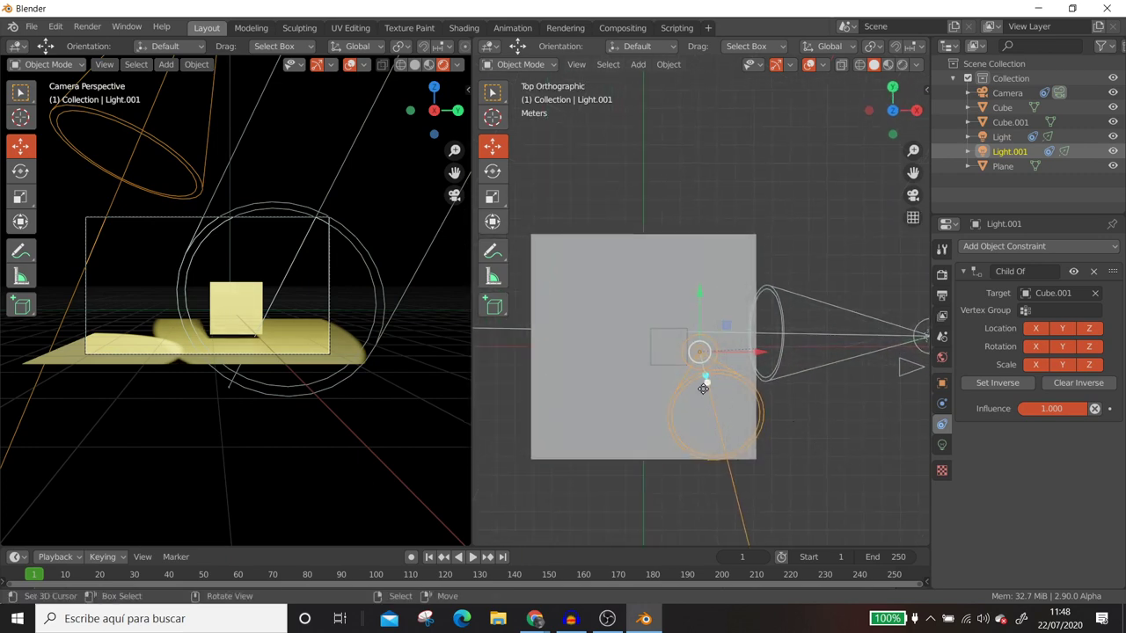
pyautogui.moveTo(704, 388); pyautogui.dragTo(667, 346)
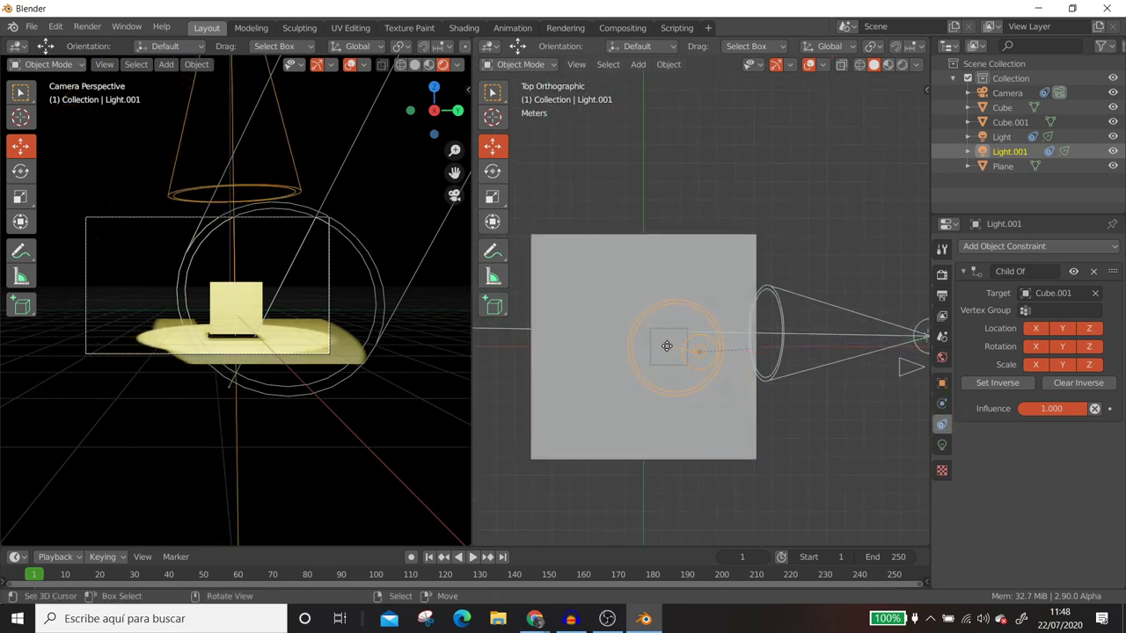
# Step: Make the copied light blue and remove its Child Of constraint
pyautogui.click(942, 444)
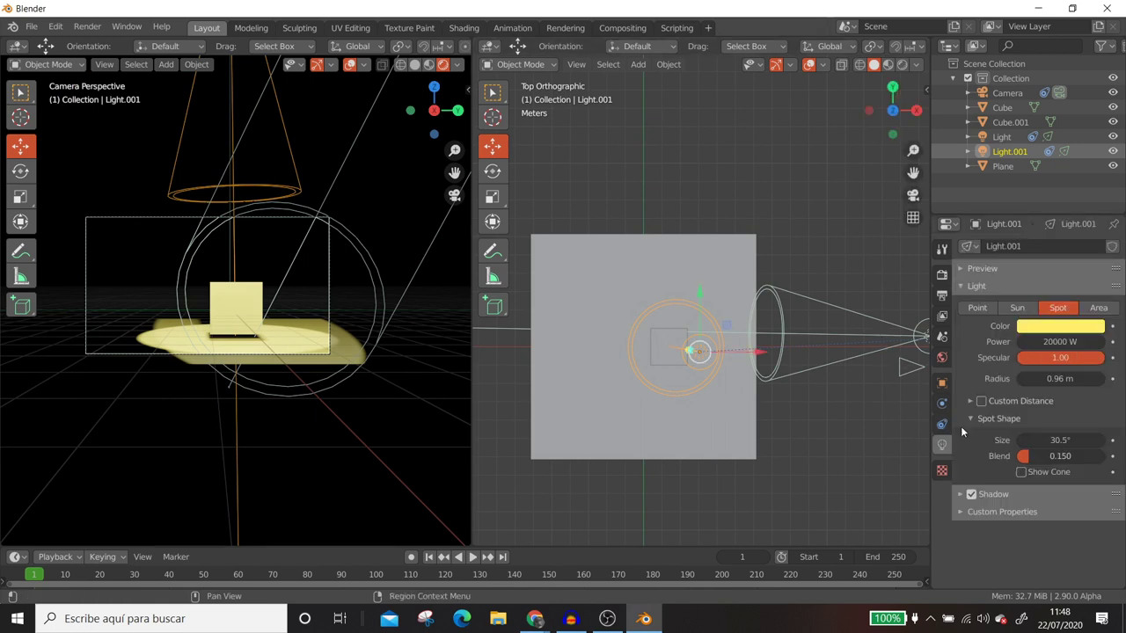
pyautogui.click(1073, 328)
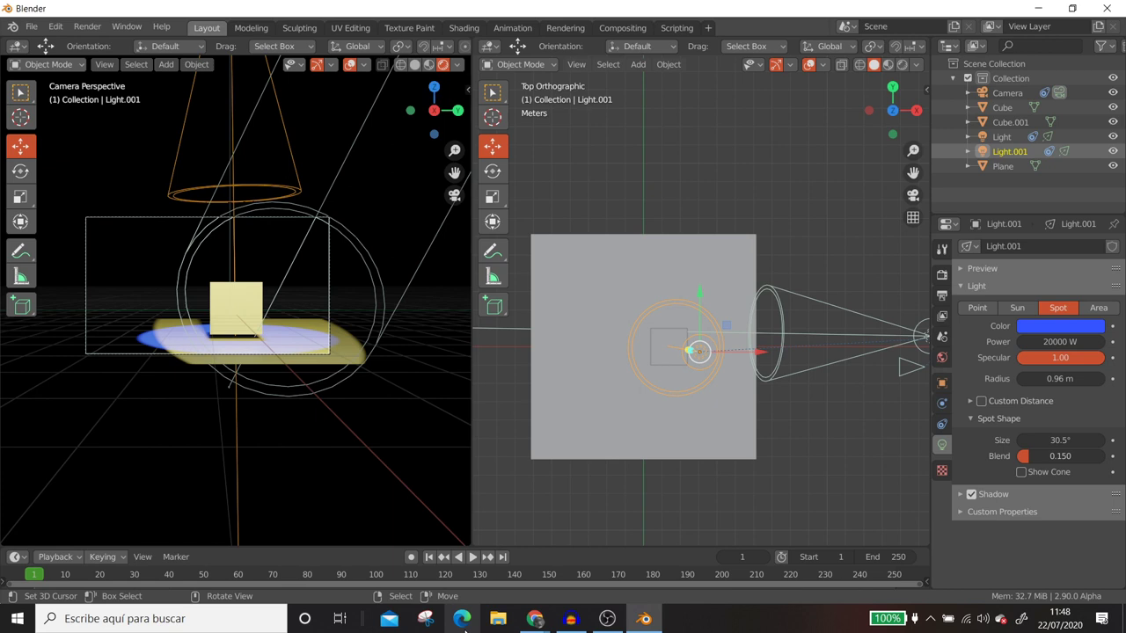
pyautogui.moveTo(677, 399); pyautogui.dragTo(690, 325, button='middle')
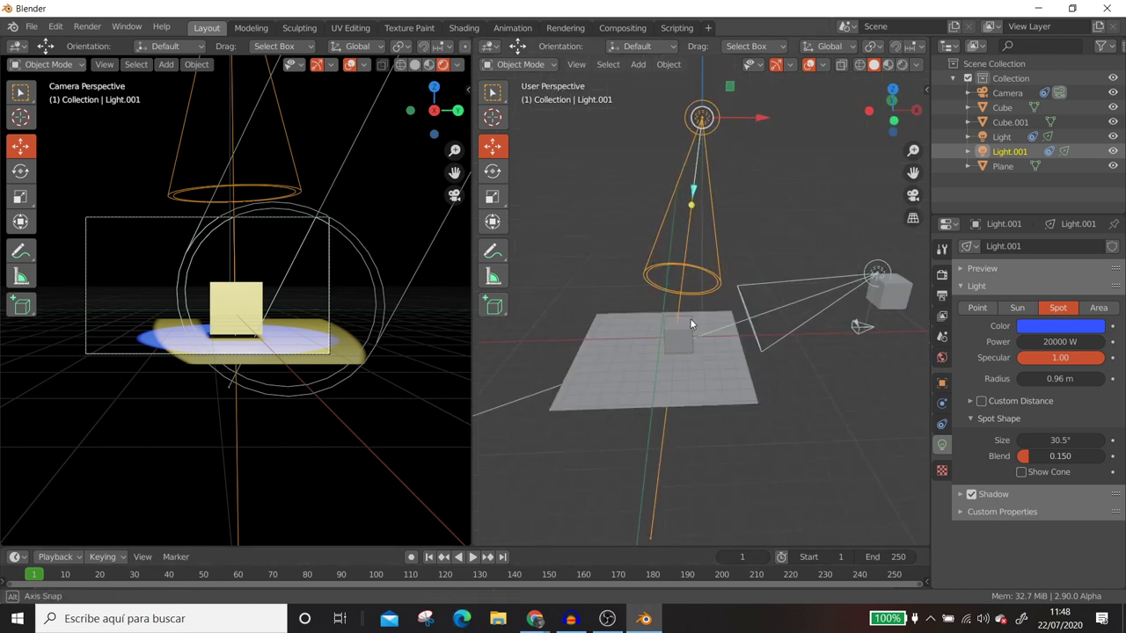
pyautogui.click(942, 425)
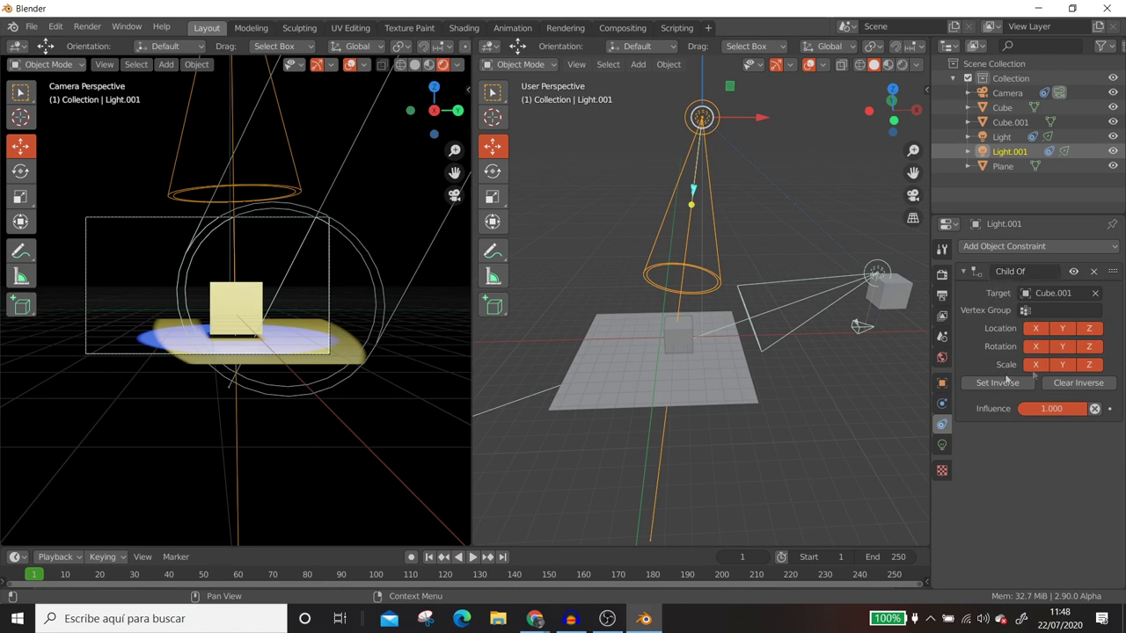
pyautogui.click(1094, 272)
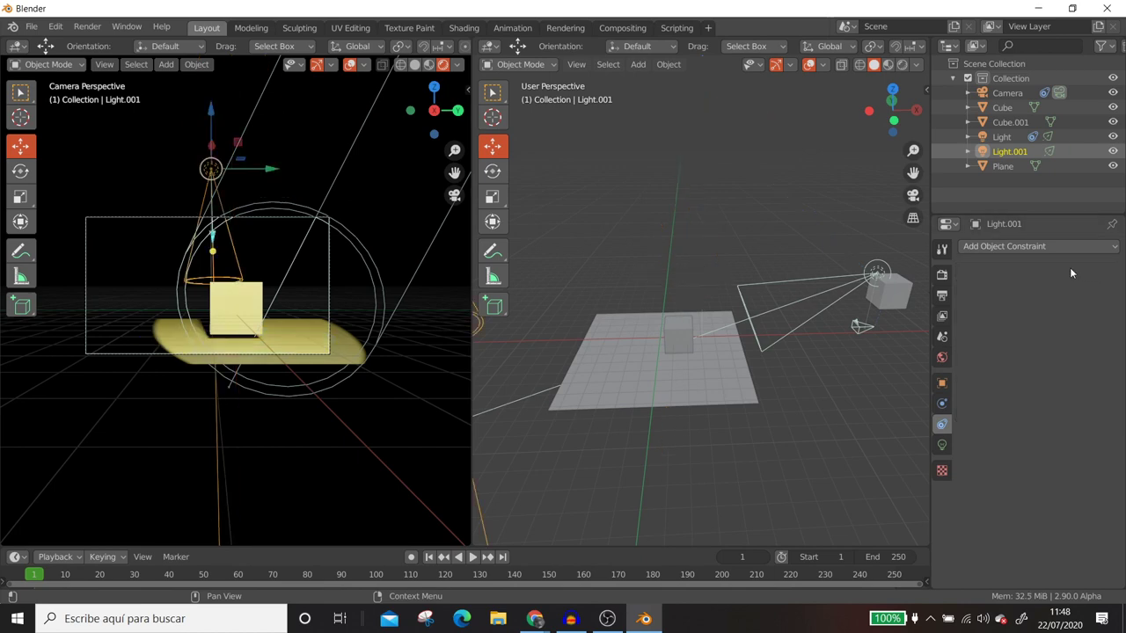
pyautogui.scroll(-5, 732, 284)
# Step: Move the blue light along X and raise it high above the cube
pyautogui.moveTo(663, 274); pyautogui.dragTo(757, 273)
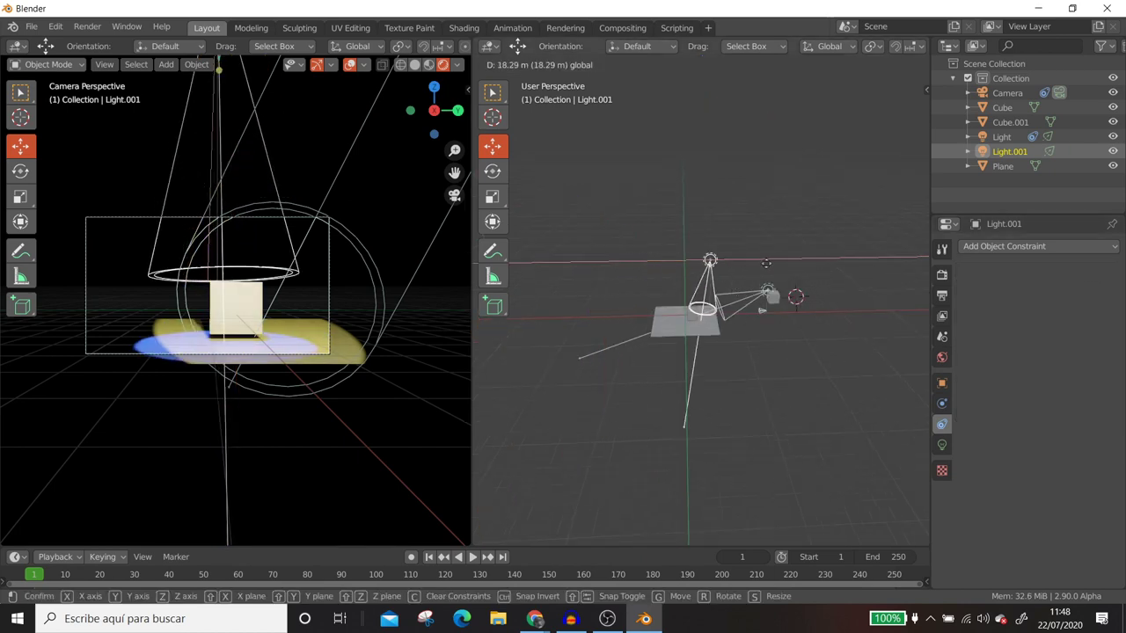
pyautogui.moveTo(878, 300); pyautogui.dragTo(692, 343, button='middle')
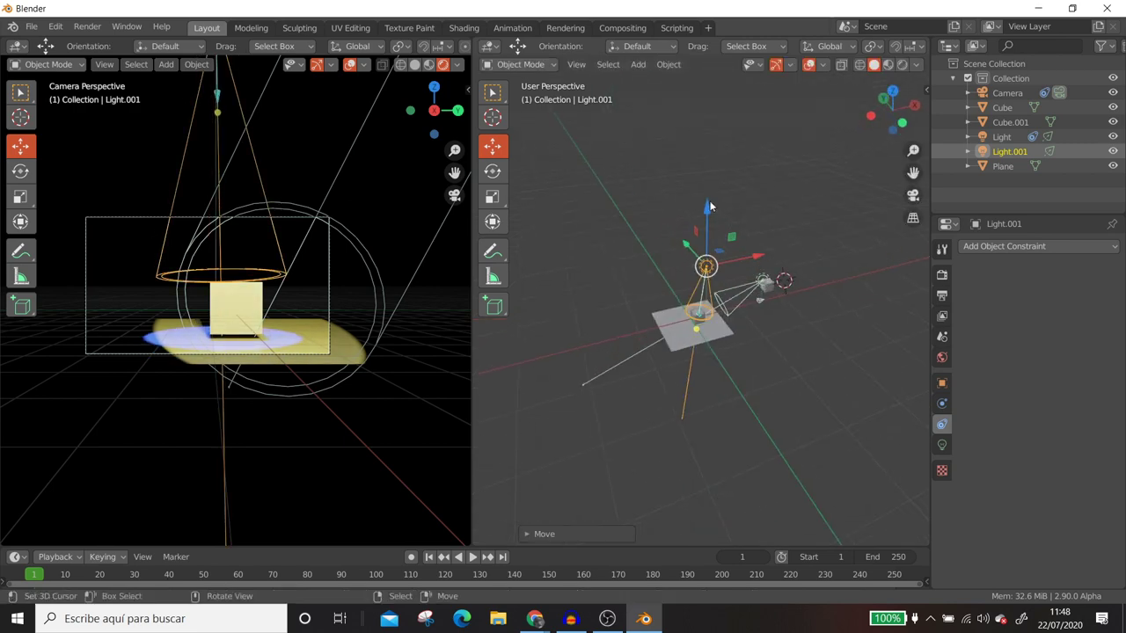
pyautogui.moveTo(711, 207); pyautogui.dragTo(717, 215)
pyautogui.moveTo(717, 214); pyautogui.dragTo(644, 315, button='middle')
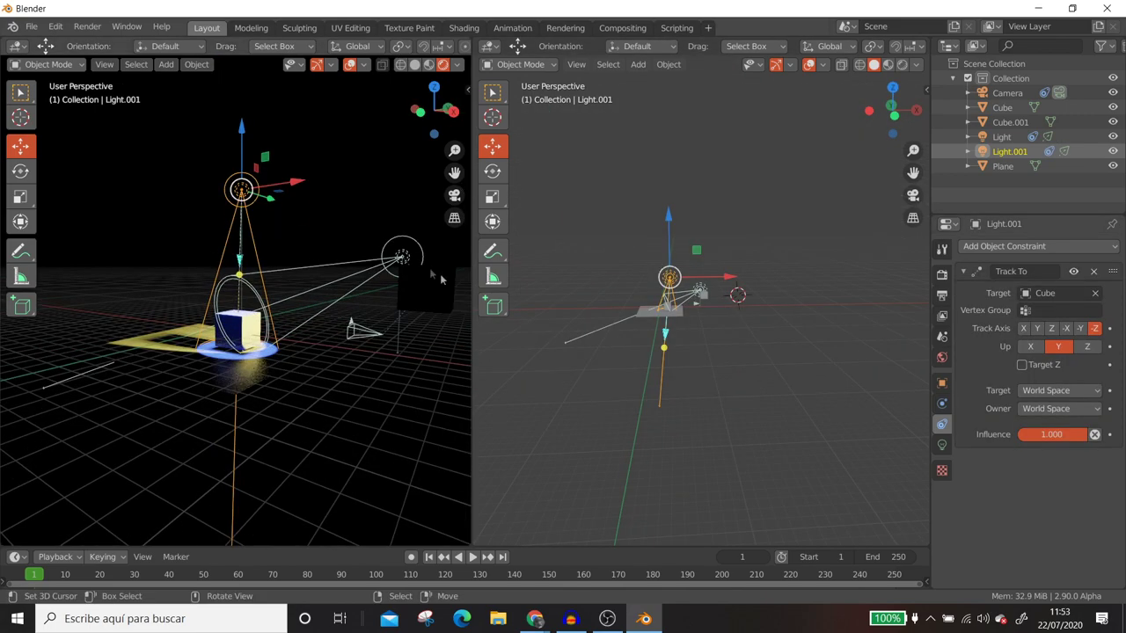
# Step: Move Cube.001 along the X axis with G, X
pyautogui.scroll(-2, 343, 313)
pyautogui.click(374, 303)
pyautogui.moveTo(380, 312); pyautogui.dragTo(385, 387, button='middle')
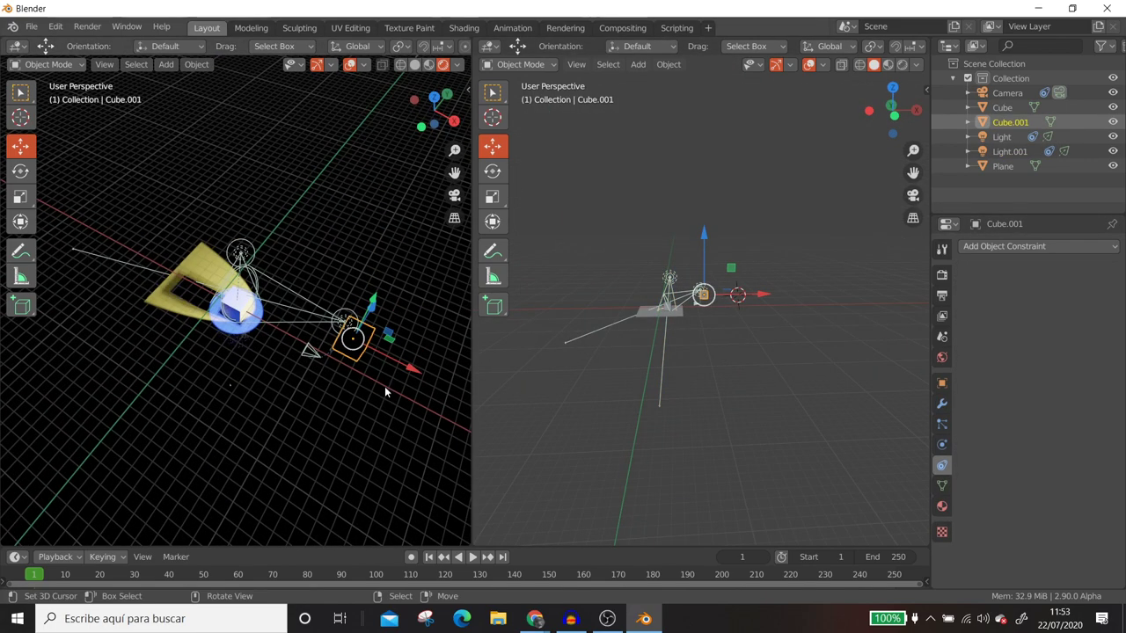
pyautogui.press('g')
pyautogui.press('x')
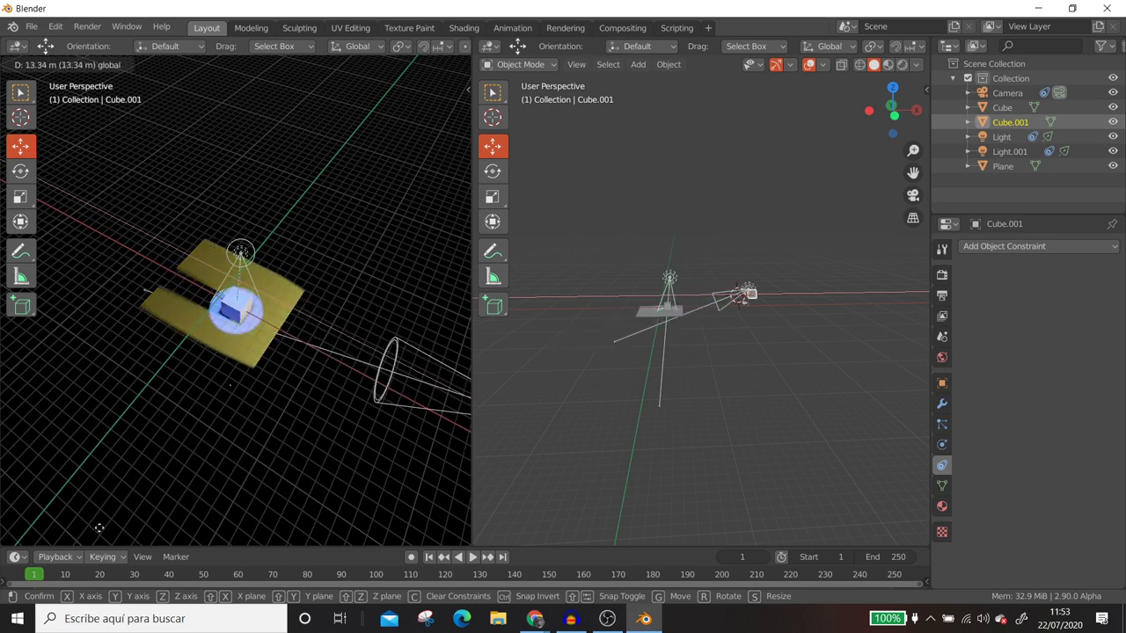
pyautogui.click(383, 470)
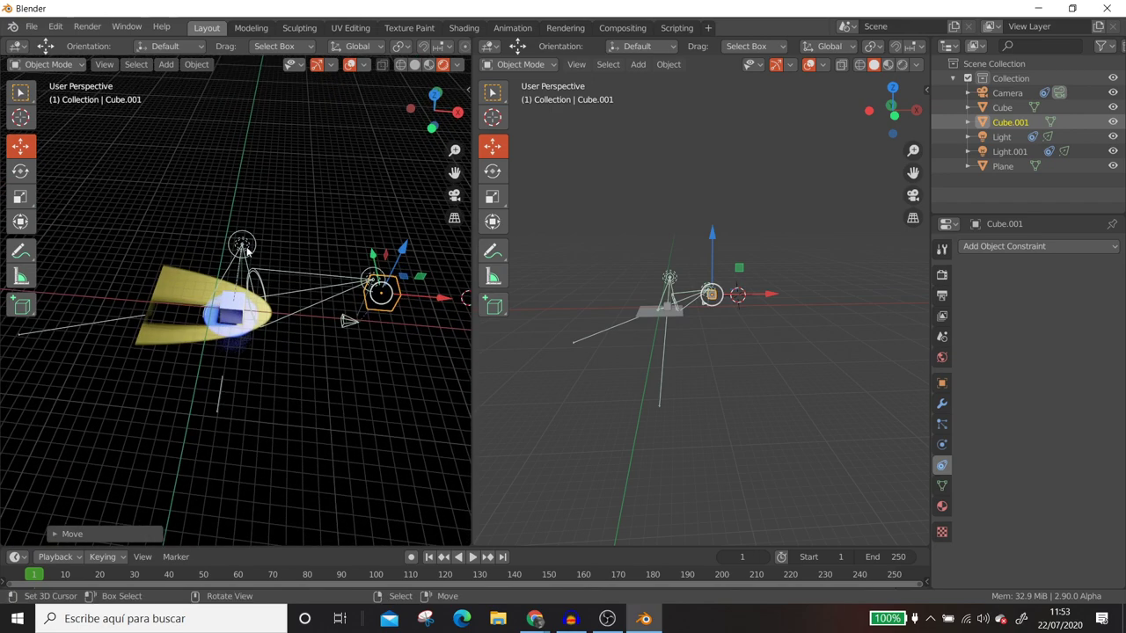
# Step: Add a Damped Track constraint to the blue spotlight, correcting its target from Cube to Cube.001
pyautogui.click(248, 250)
pyautogui.moveTo(248, 250); pyautogui.dragTo(308, 310, button='middle')
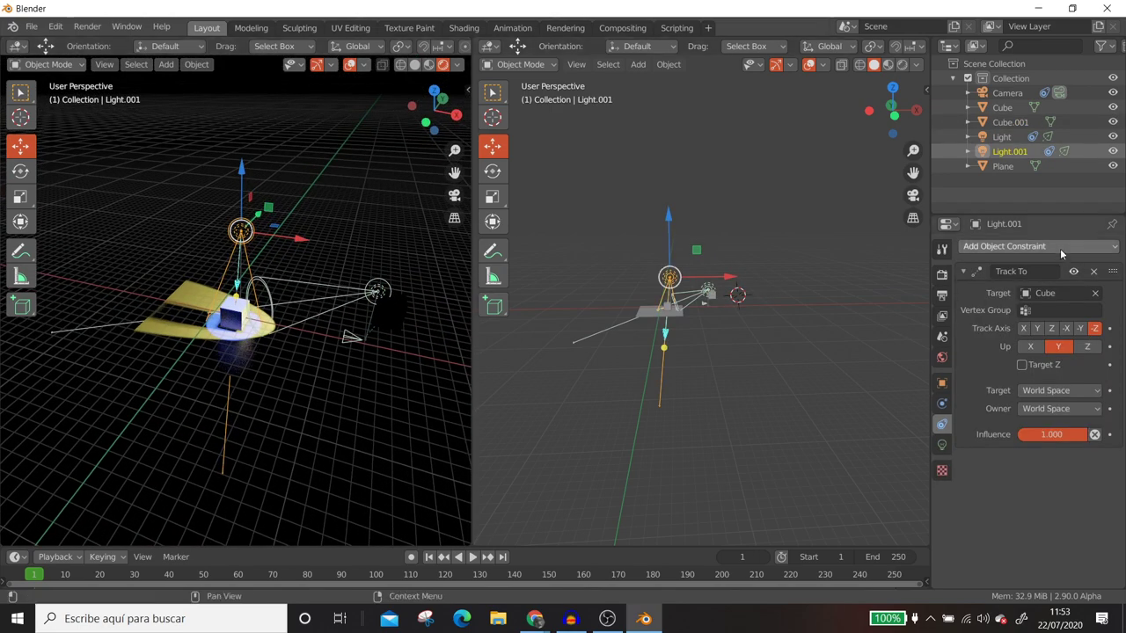
pyautogui.click(1060, 248)
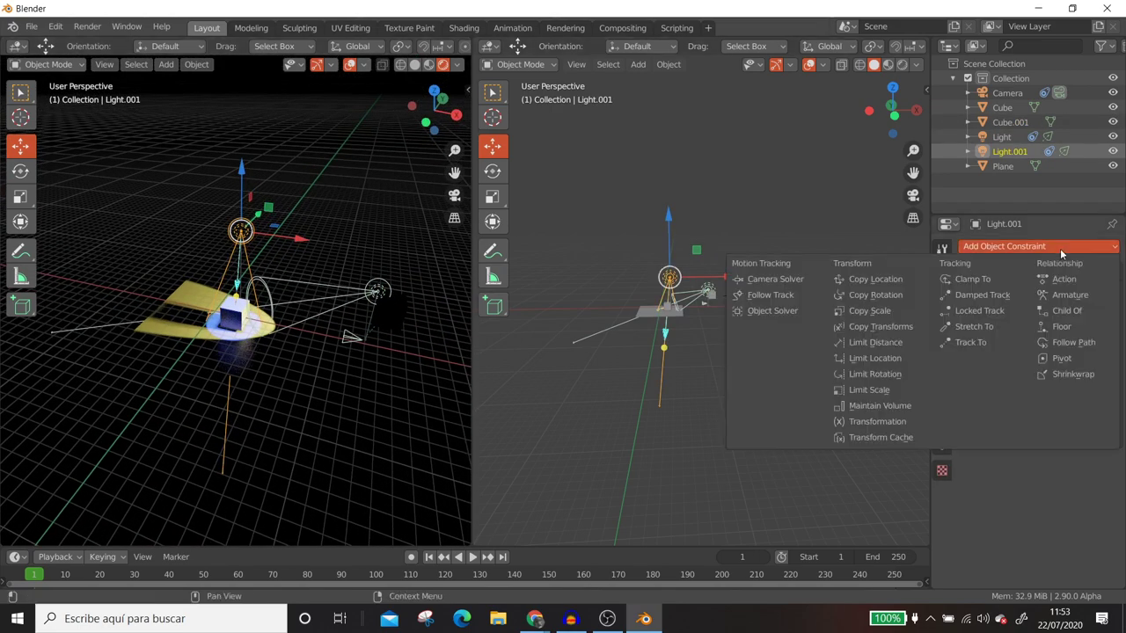
pyautogui.click(977, 297)
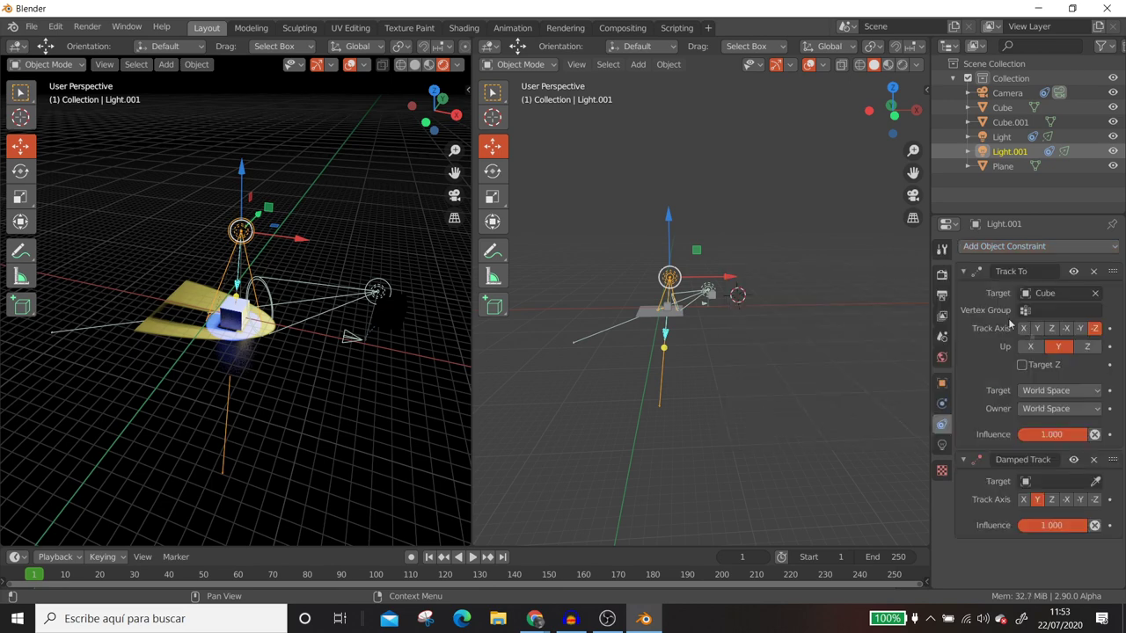
pyautogui.click(1097, 482)
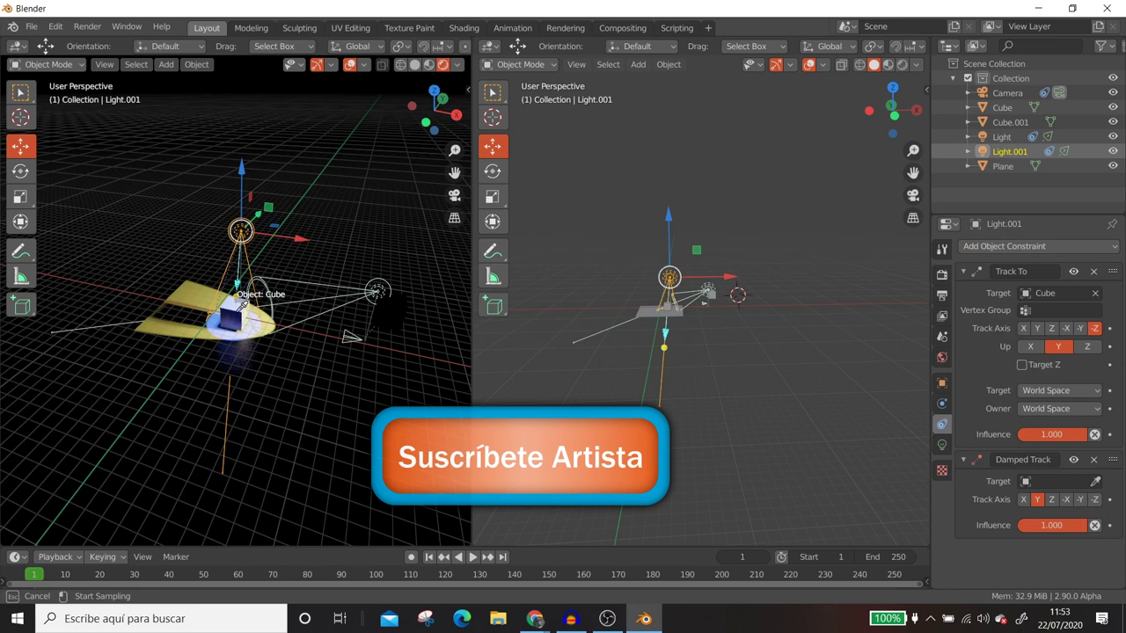
pyautogui.click(241, 303)
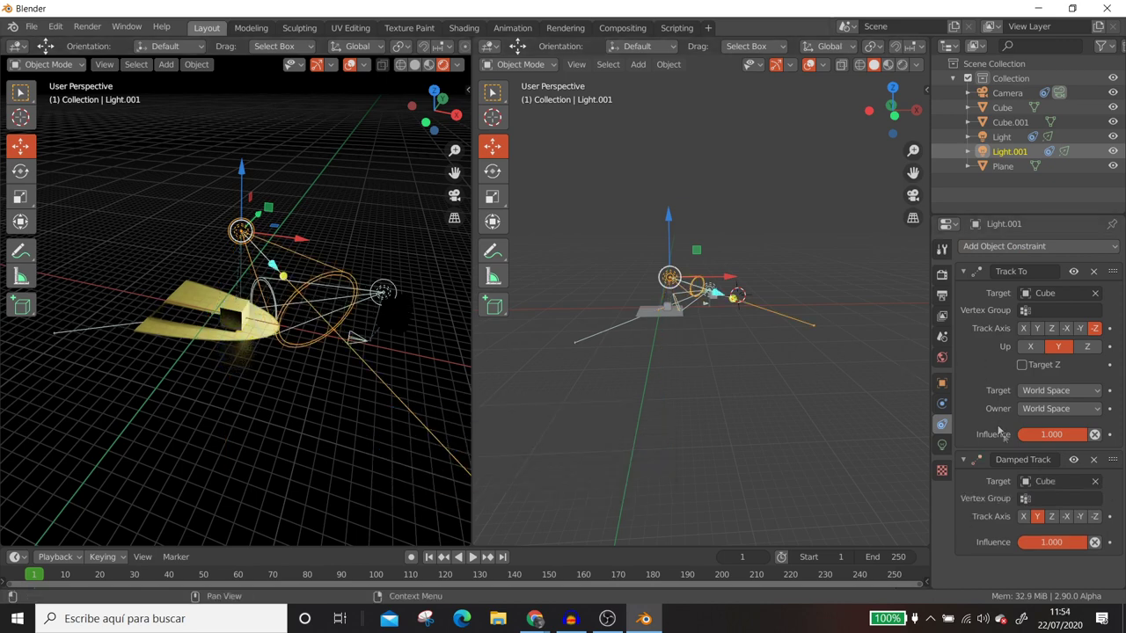
pyautogui.click(1095, 481)
pyautogui.click(1095, 481)
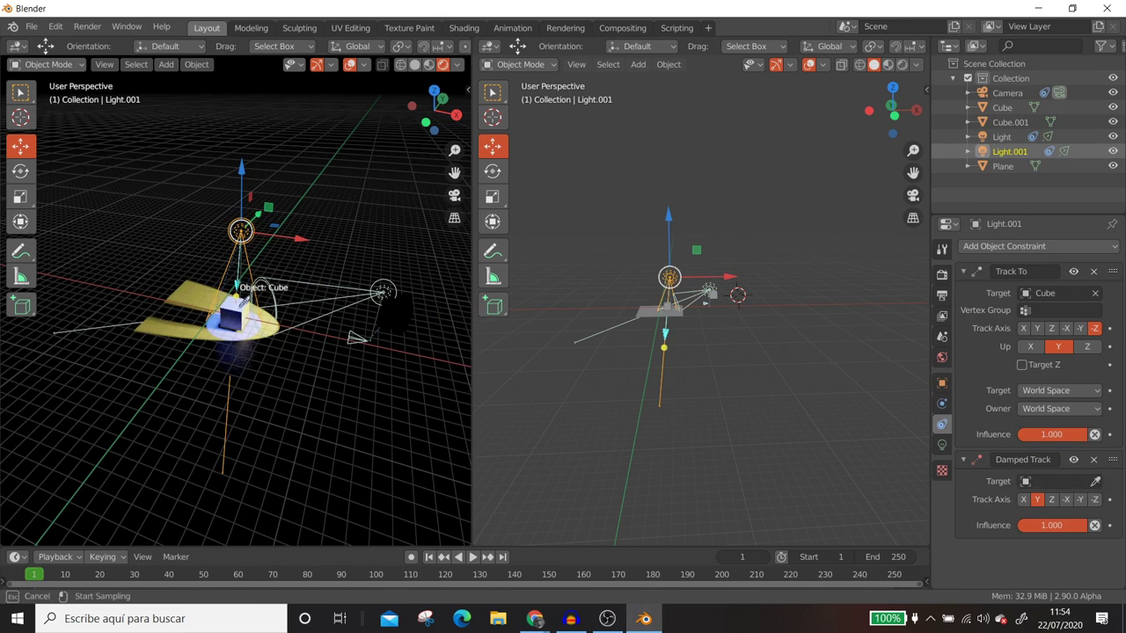
pyautogui.click(401, 310)
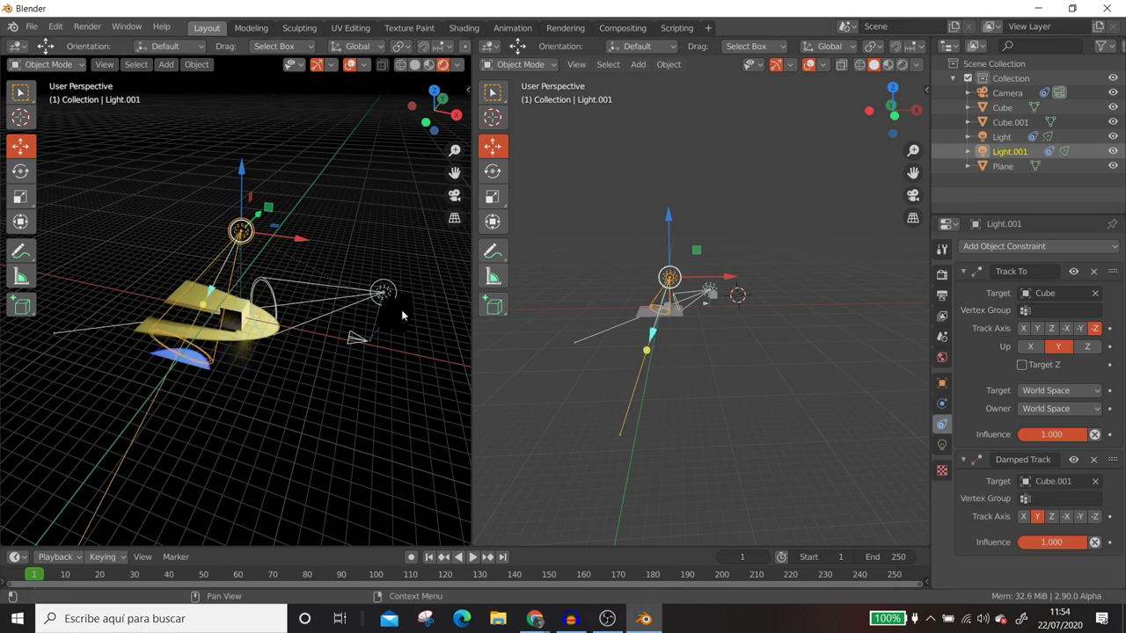
pyautogui.click(713, 296)
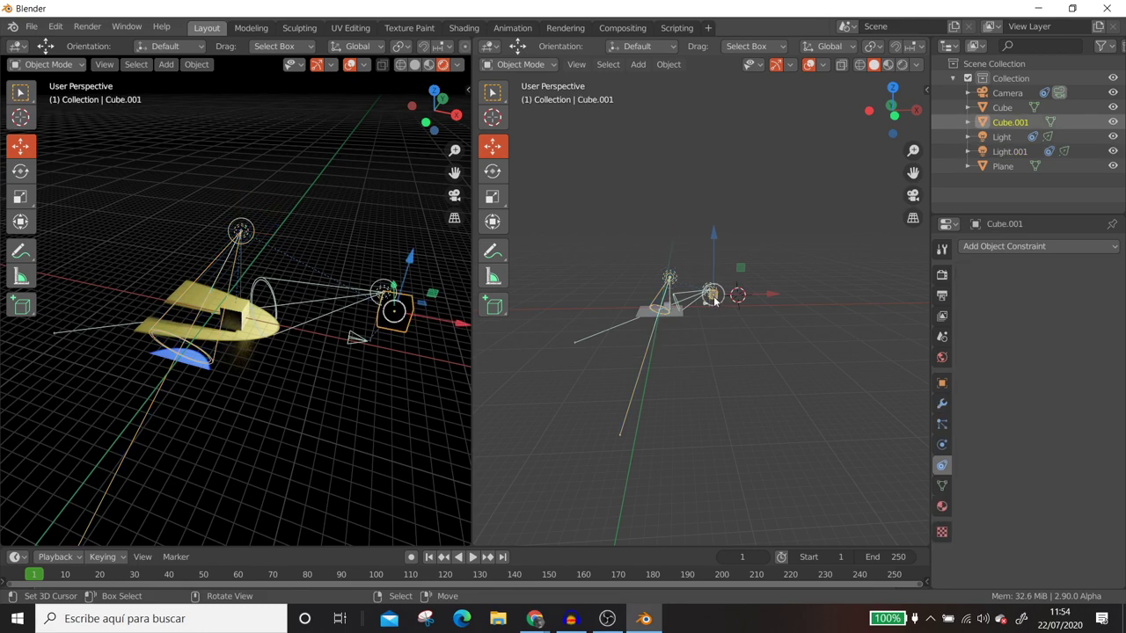
# Step: Slide Cube.001 far along X, then switch the left viewport to the camera view
pyautogui.moveTo(753, 300)
pyautogui.mouseDown()
pyautogui.moveTo(872, 312)
pyautogui.moveTo(766, 323)
pyautogui.moveTo(764, 346)
pyautogui.moveTo(875, 426)
pyautogui.mouseUp()
pyautogui.click(877, 428)
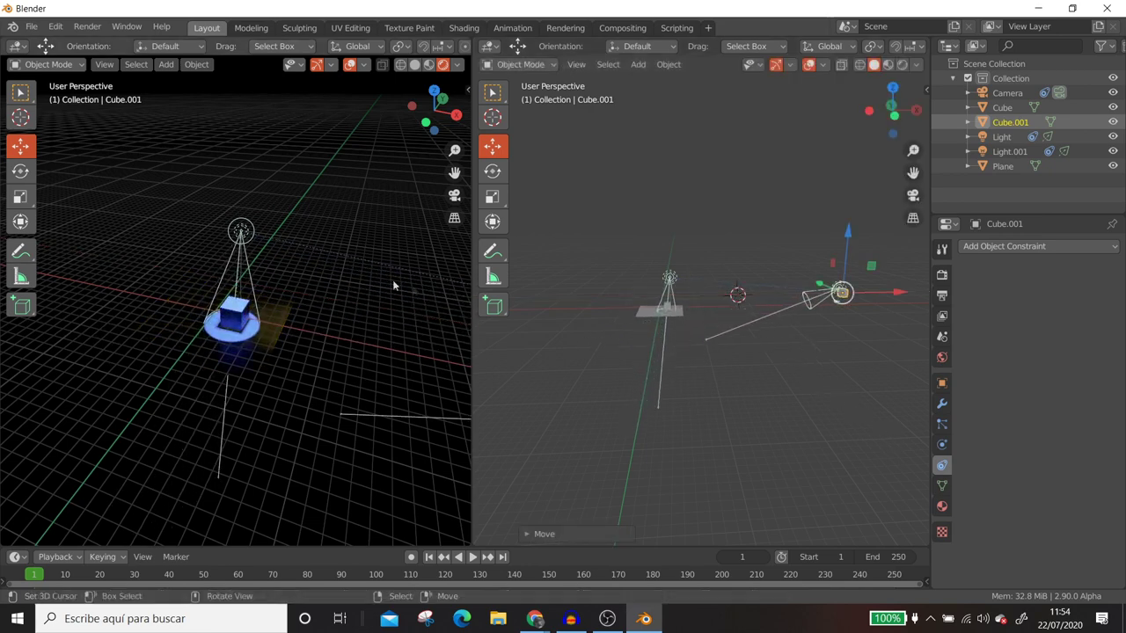
pyautogui.click(241, 234)
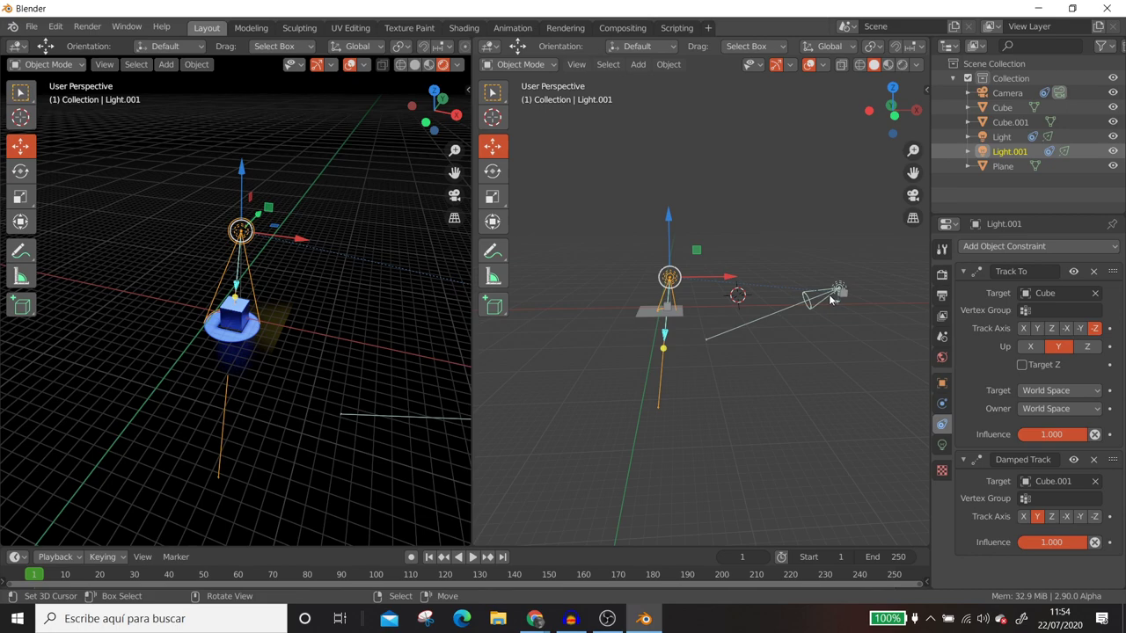
pyautogui.press('KP_0')
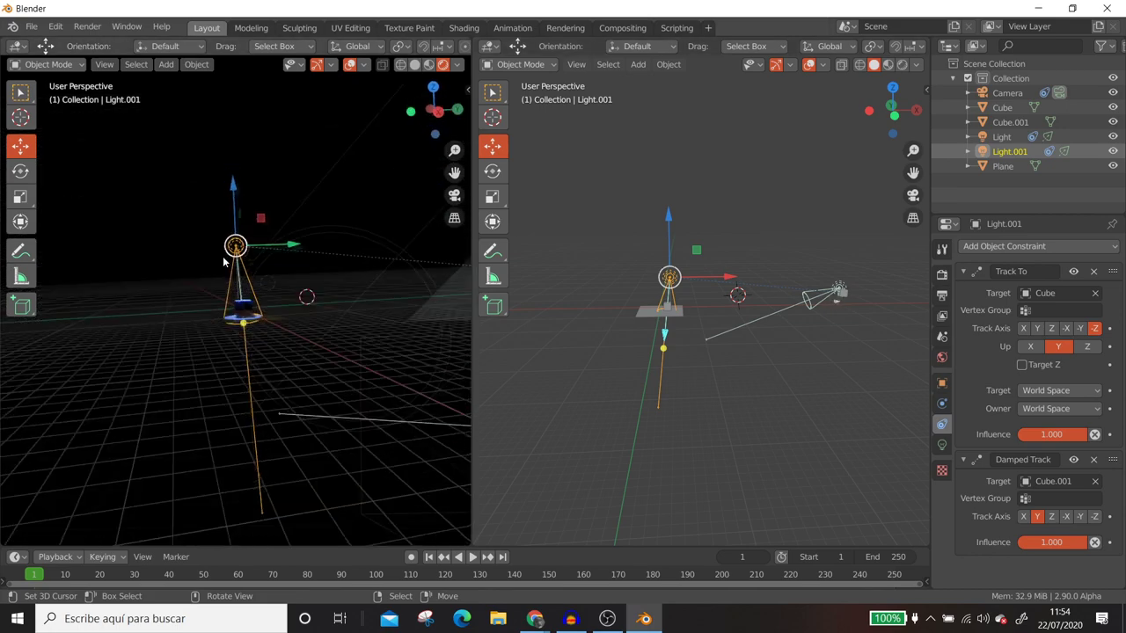
pyautogui.press('ctrl+KP_0')
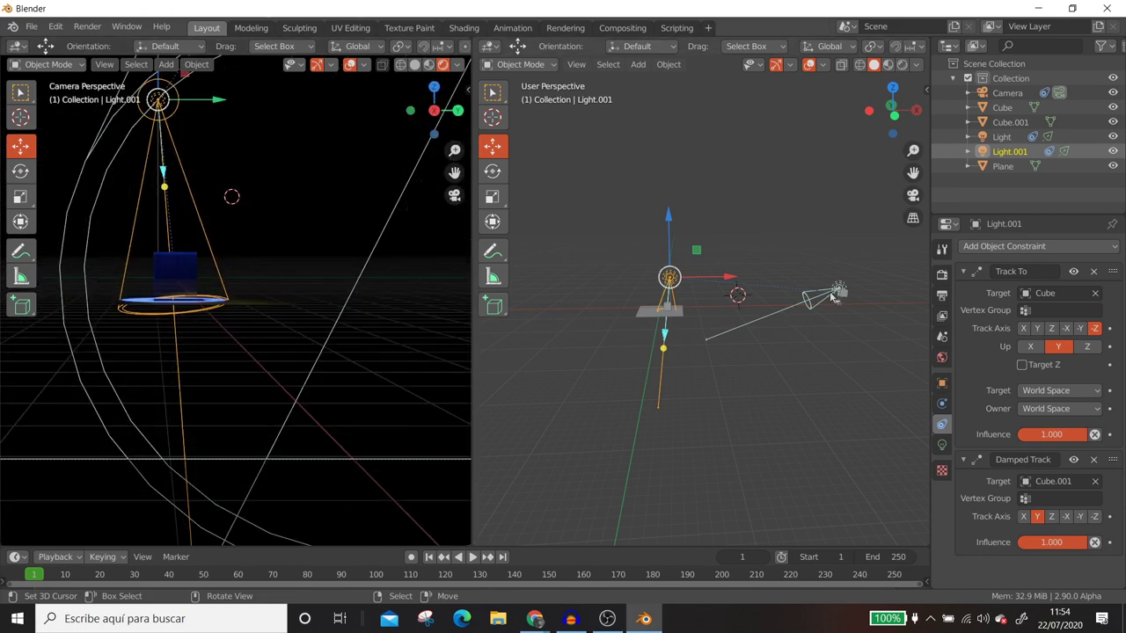
# Step: Move Cube.001 about 30 m along X and inspect the result in the right viewport
pyautogui.click(849, 295)
pyautogui.press('g')
pyautogui.press('x')
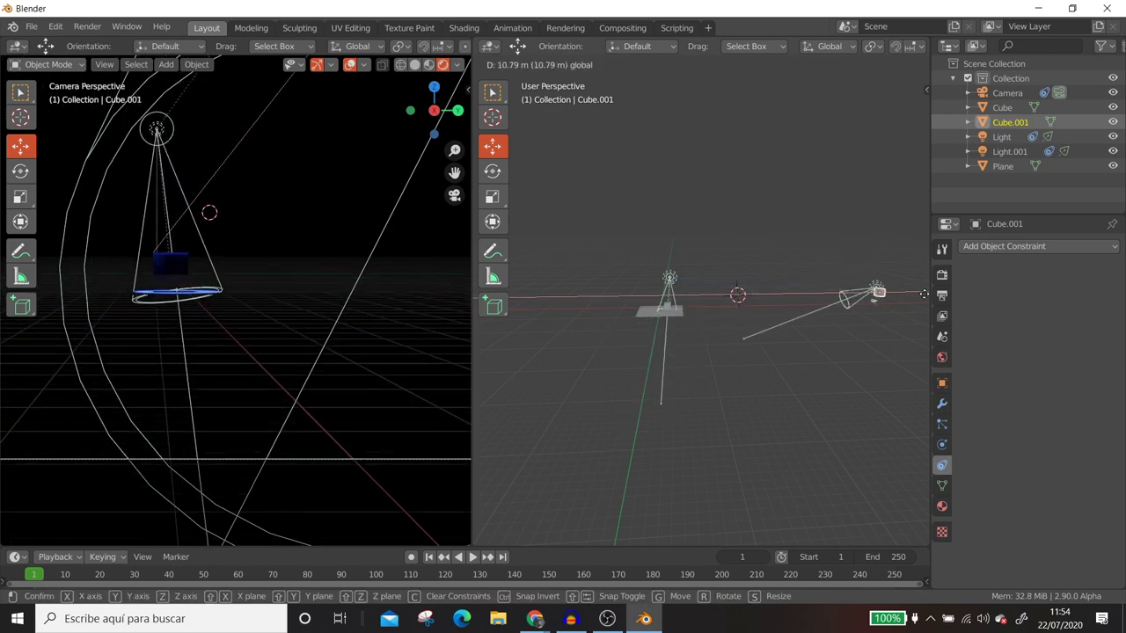
pyautogui.click(534, 313)
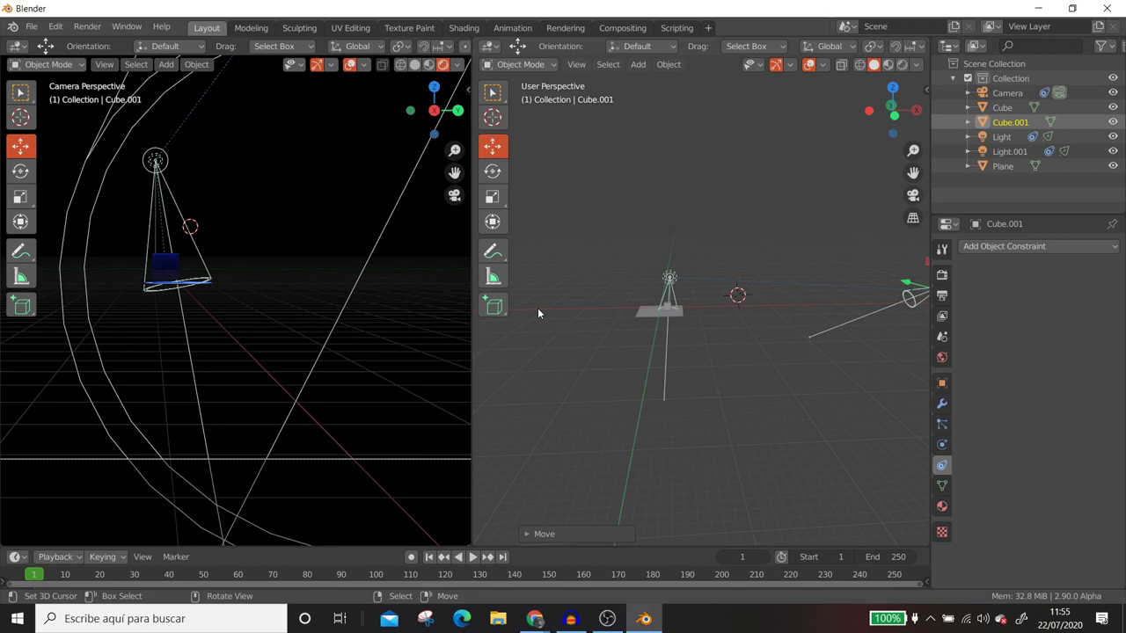
pyautogui.moveTo(538, 310); pyautogui.dragTo(738, 322, button='middle')
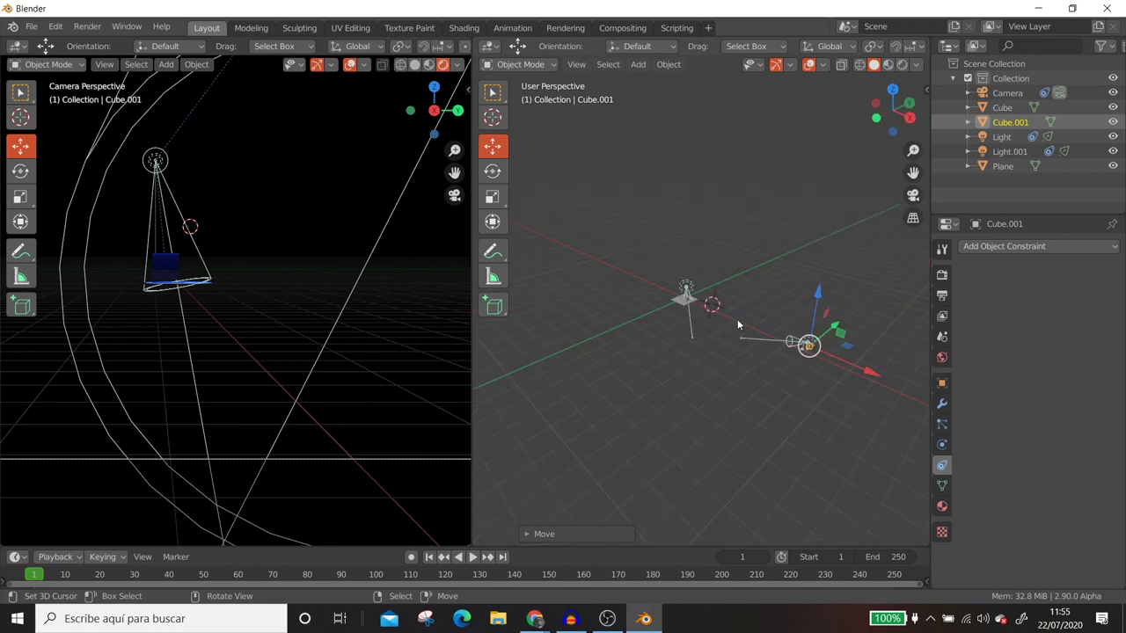
pyautogui.moveTo(742, 274); pyautogui.dragTo(612, 400, button='middle')
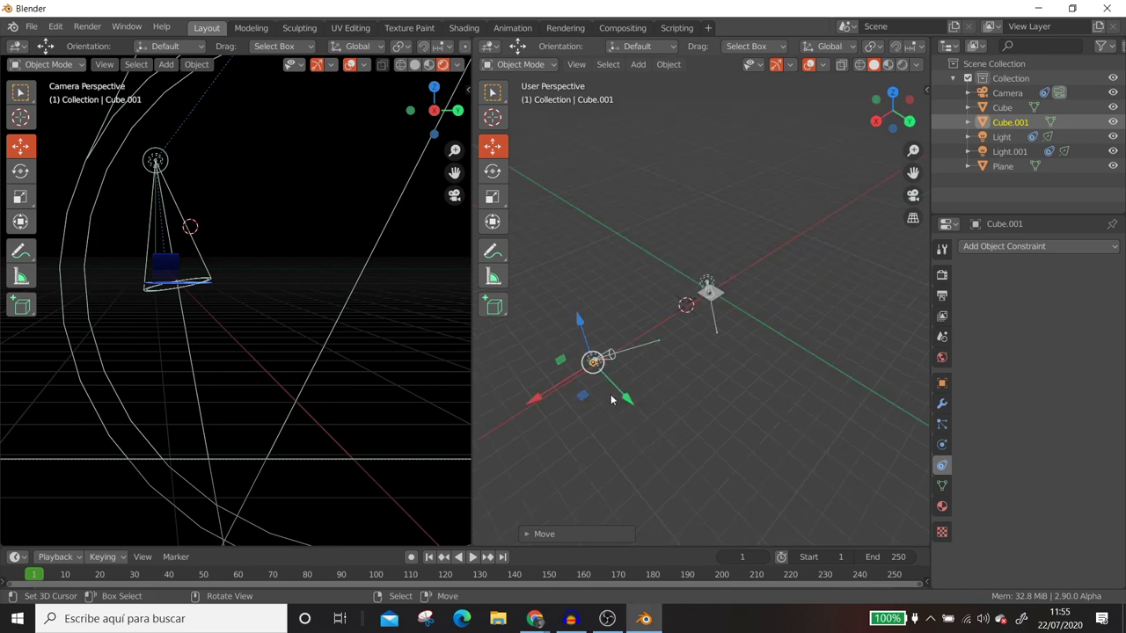